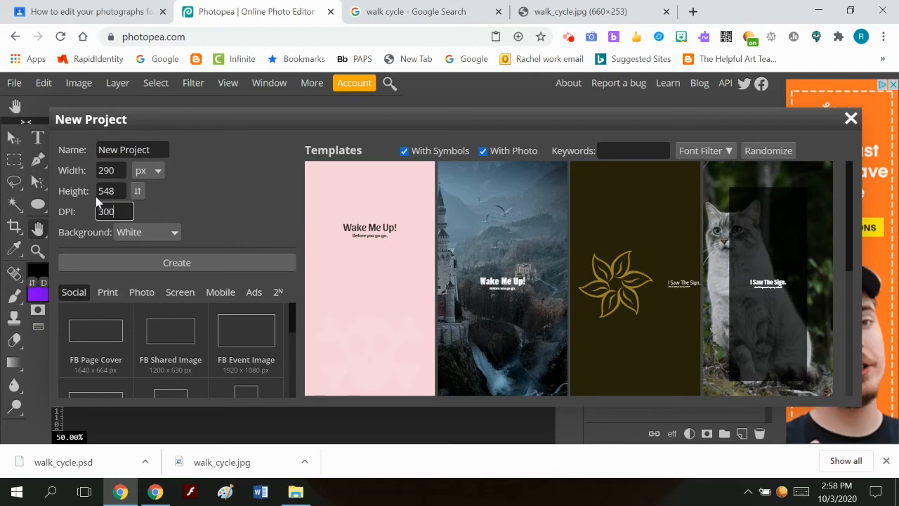
Step: Create a new project 10 inches wide and 5 inches high with a transparent background
{"action": "left_click", "coordinate": [149, 171]}
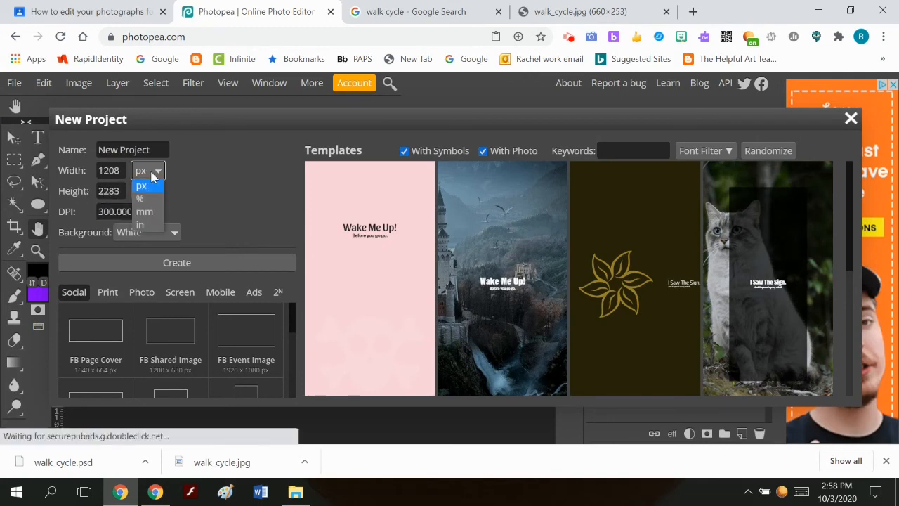
{"action": "left_click", "coordinate": [150, 226]}
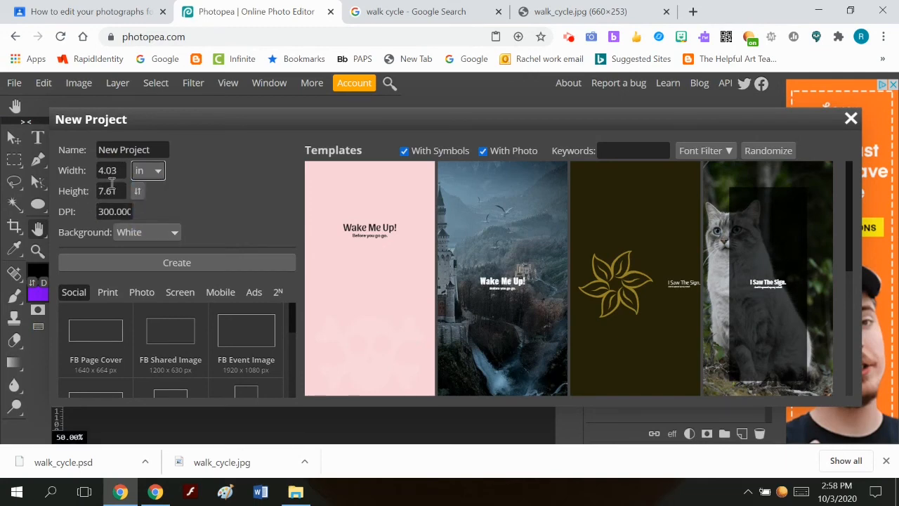
{"action": "left_click_drag", "start_coordinate": [116, 191], "coordinate": [65, 186]}
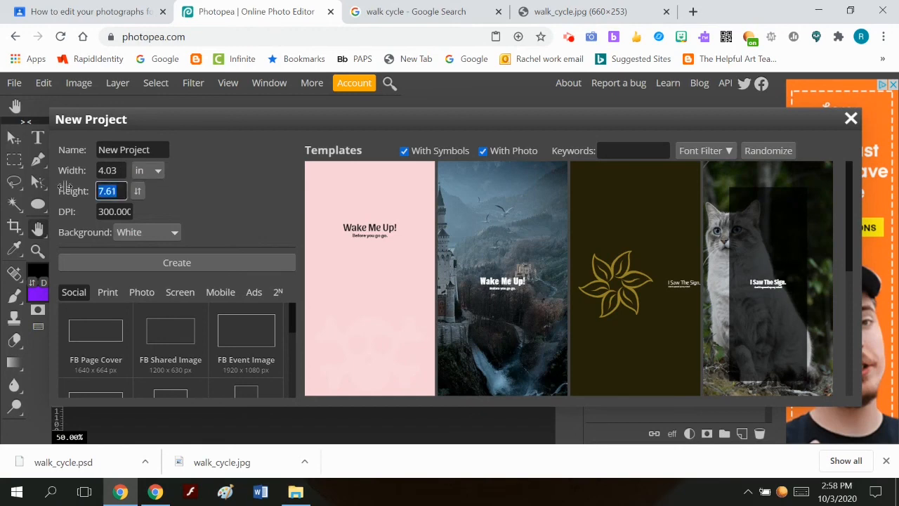
{"action": "type", "text": "5"}
{"action": "left_click_drag", "start_coordinate": [124, 168], "coordinate": [64, 173]}
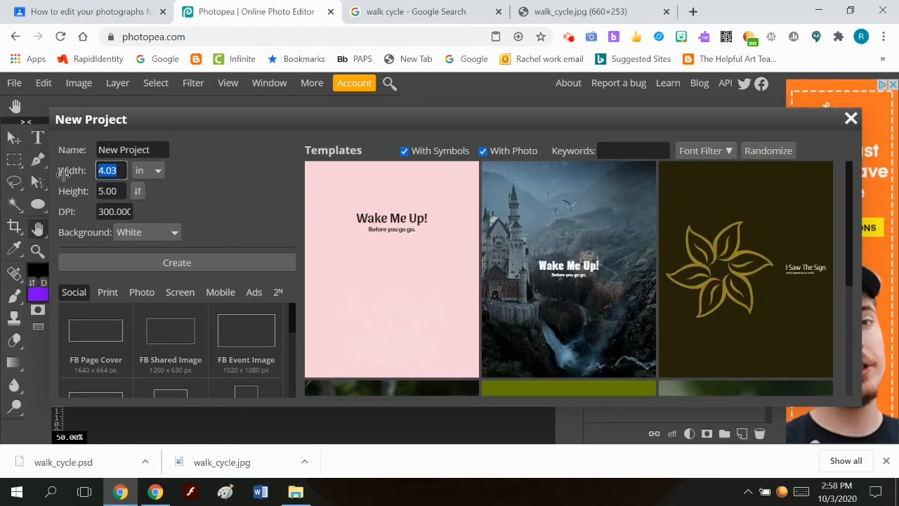
{"action": "type", "text": "10"}
{"action": "left_click", "coordinate": [171, 233]}
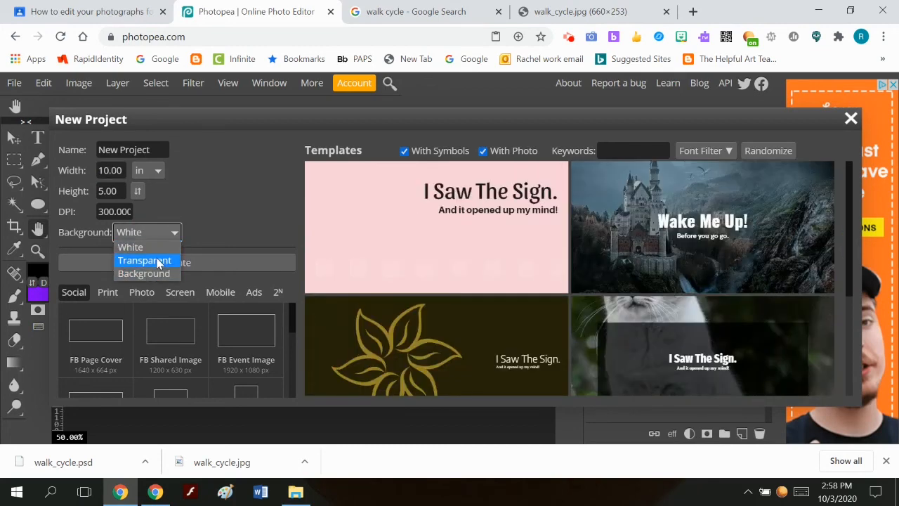
{"action": "left_click", "coordinate": [158, 262]}
{"action": "left_click", "coordinate": [181, 263]}
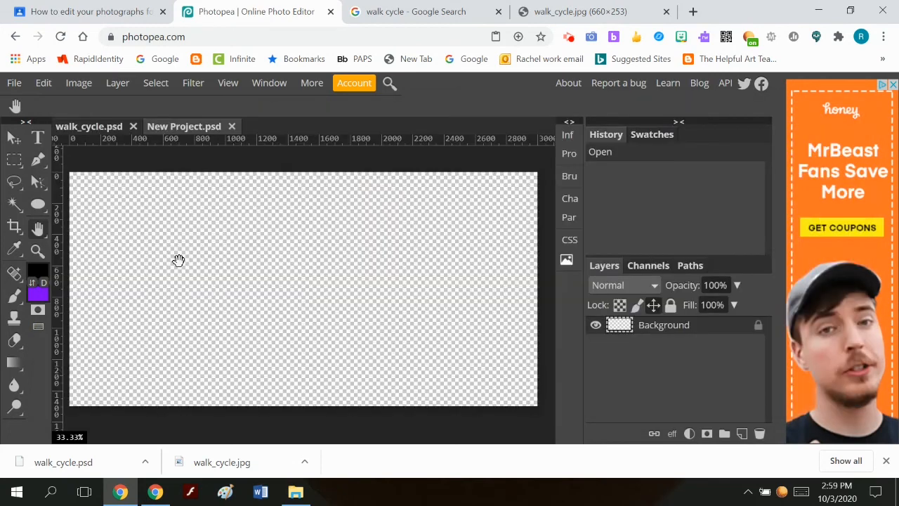
Step: Check the new project's dimensions and resolution in the Image Size settings
{"action": "left_click", "coordinate": [38, 251]}
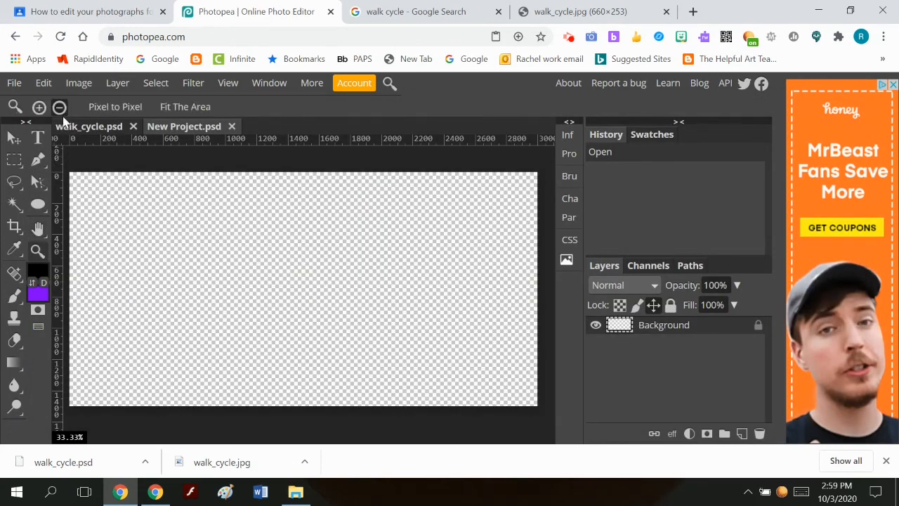
{"action": "left_click", "coordinate": [188, 227]}
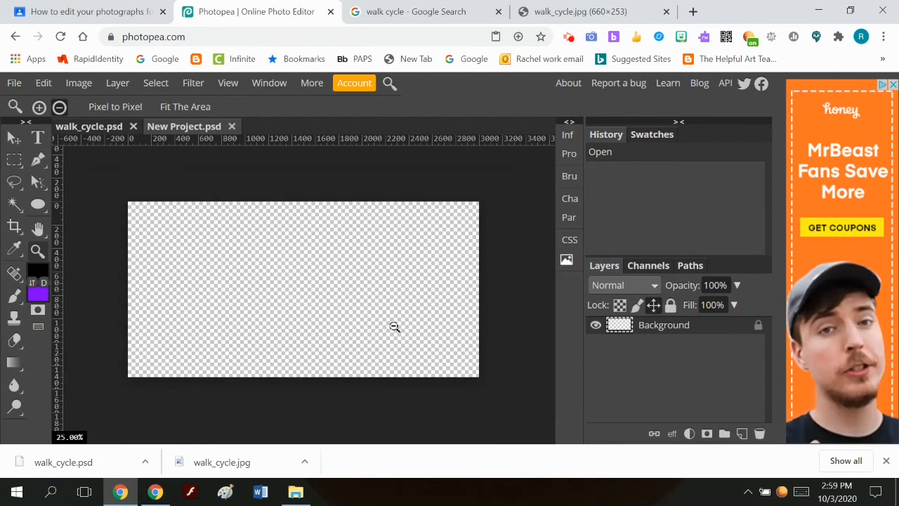
{"action": "left_click", "coordinate": [41, 108]}
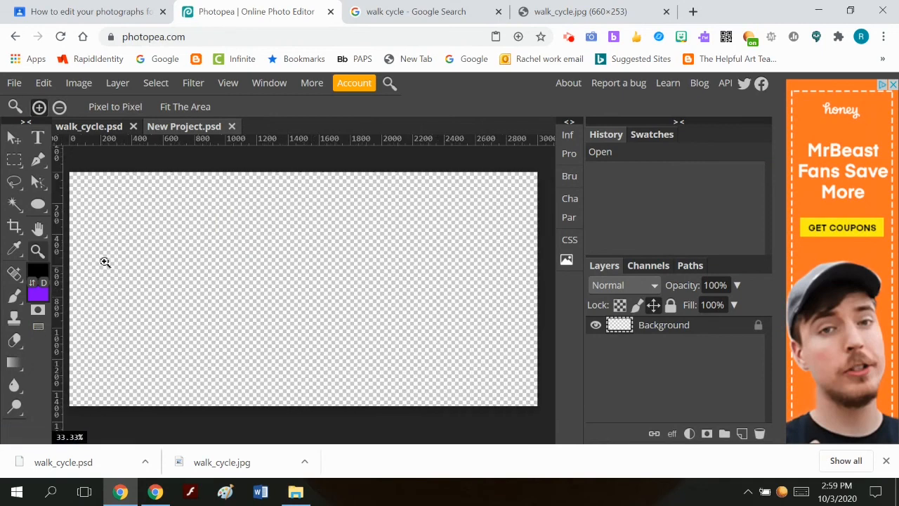
{"action": "left_click", "coordinate": [102, 260]}
{"action": "left_click", "coordinate": [78, 83]}
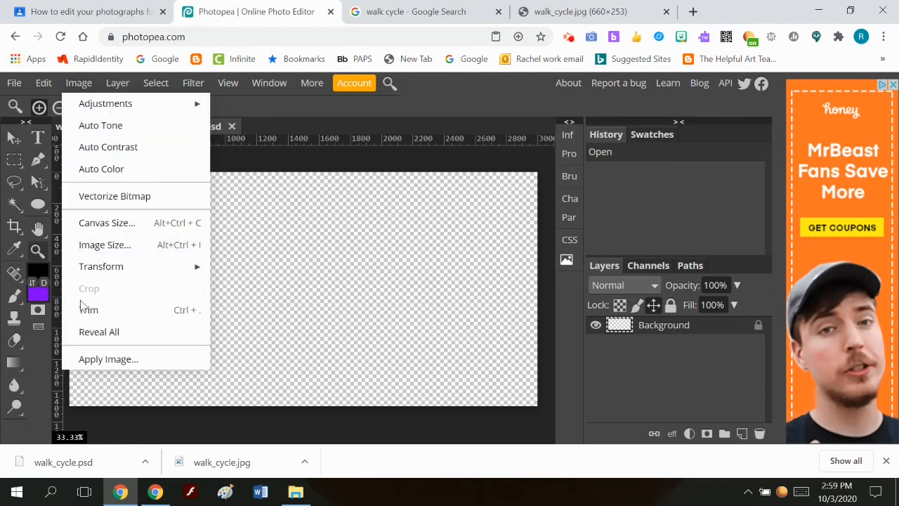
{"action": "left_click", "coordinate": [109, 243]}
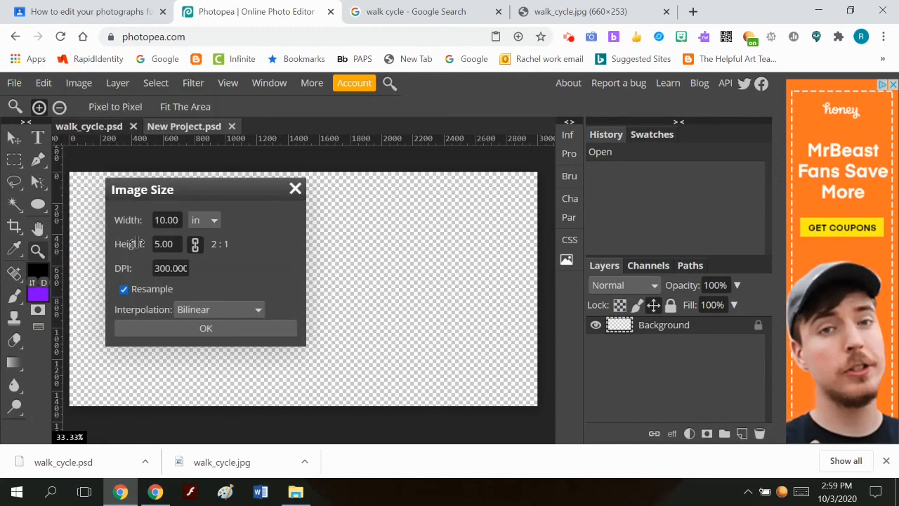
{"action": "left_click", "coordinate": [210, 329]}
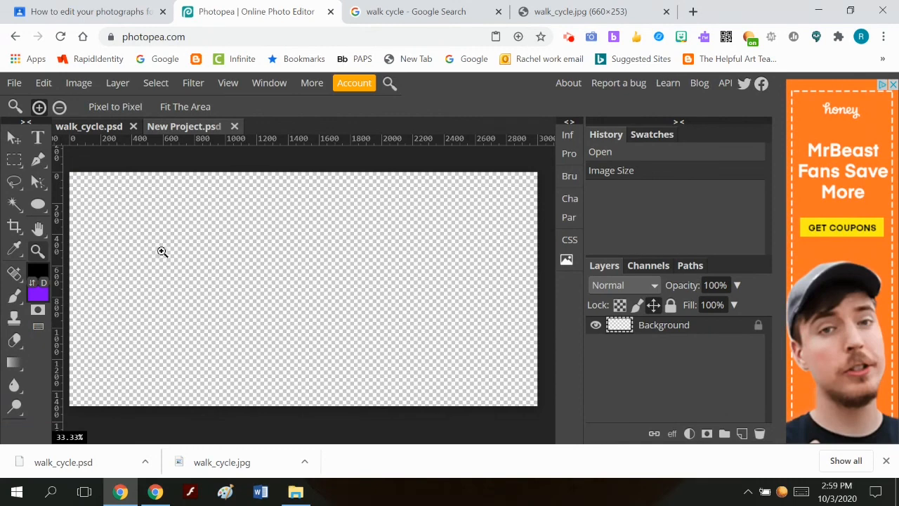
Step: Draw a tall unfilled ellipse with a black stroke, nearly the full canvas height, as the face outline
{"action": "right_click", "coordinate": [39, 203]}
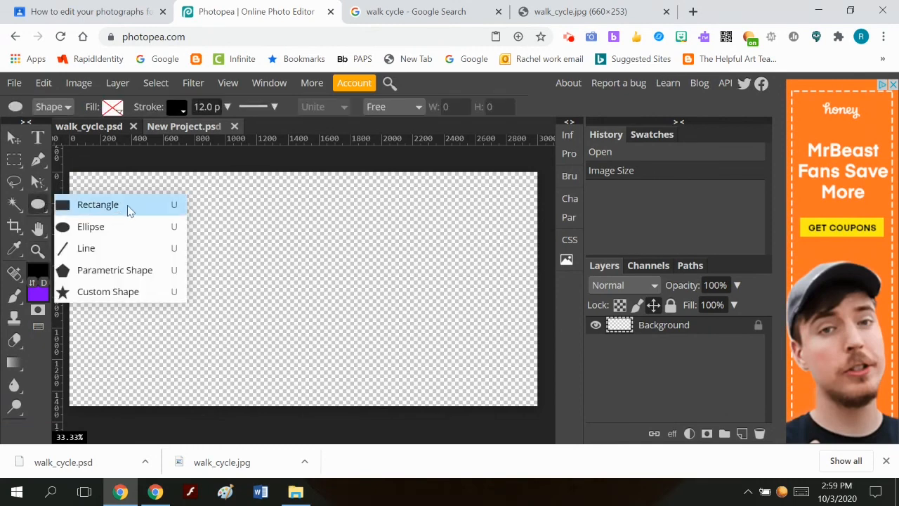
{"action": "left_click", "coordinate": [112, 227]}
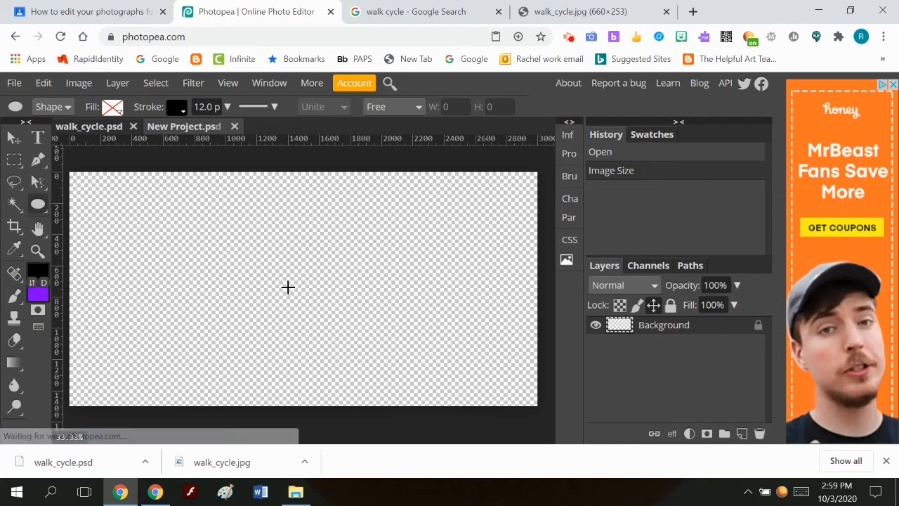
{"action": "left_click_drag", "start_coordinate": [287, 276], "coordinate": [367, 376]}
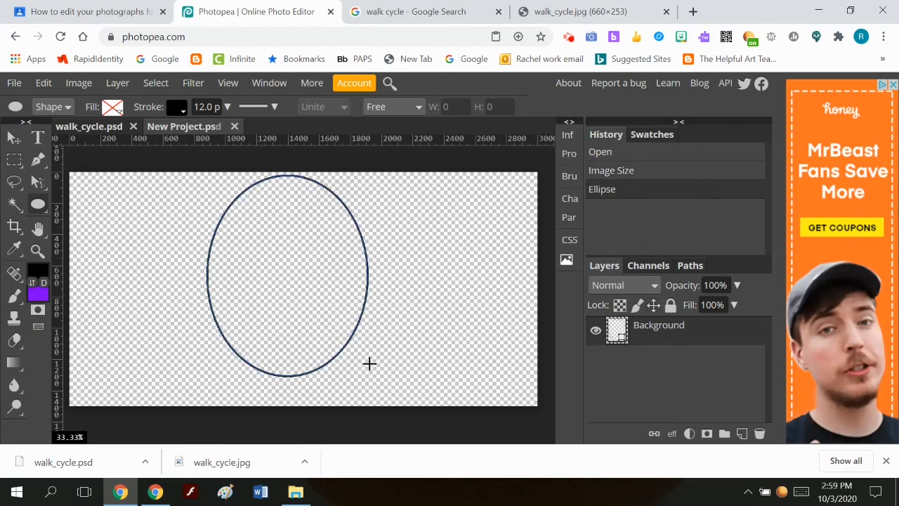
Step: Set the face outline's stroke width to 20 pt
{"action": "left_click", "coordinate": [227, 107]}
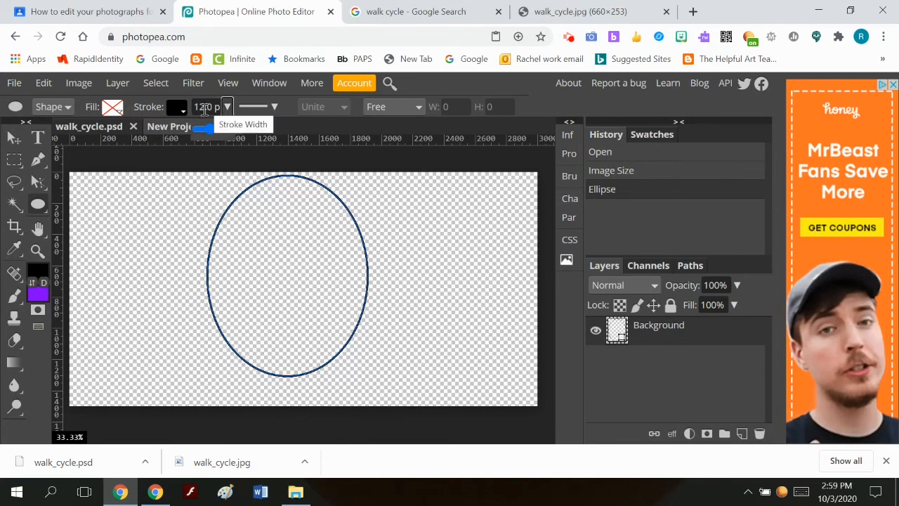
{"action": "left_click_drag", "start_coordinate": [205, 110], "coordinate": [198, 110]}
{"action": "type", "text": "1"}
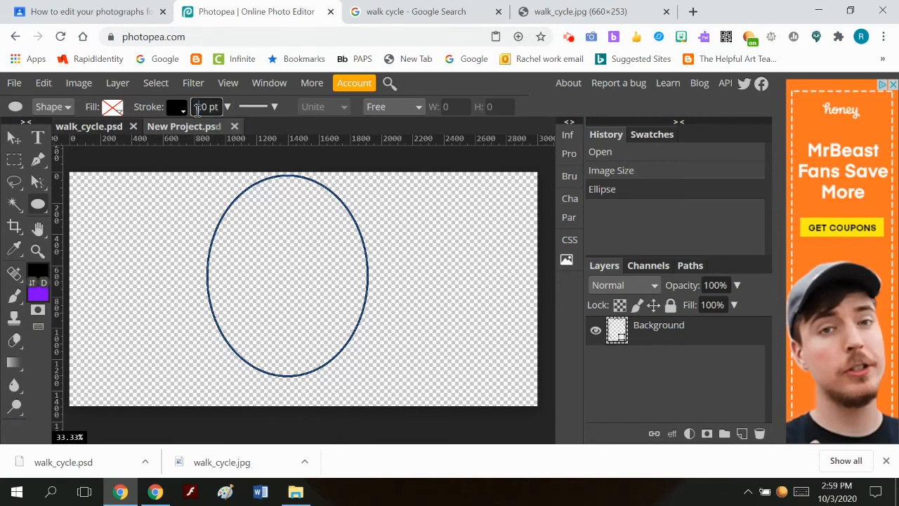
{"action": "type", "text": "5"}
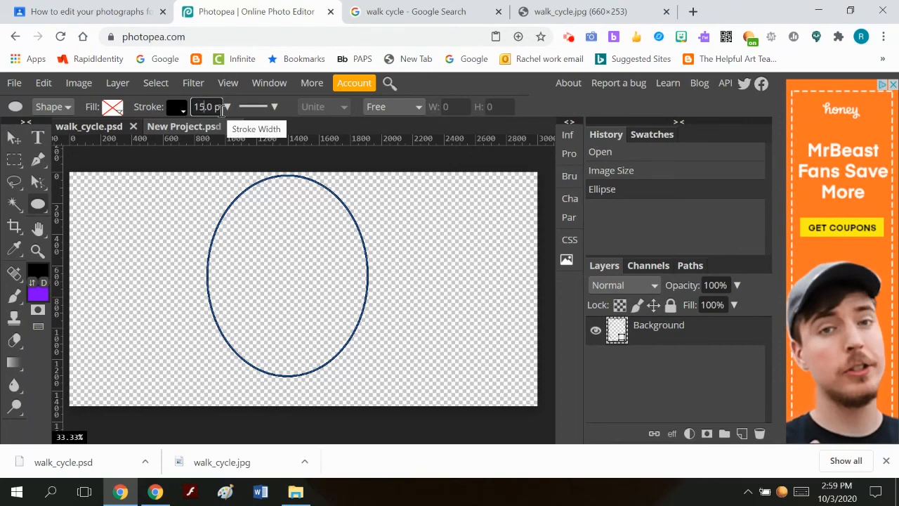
{"action": "key", "text": "BackSpace"}
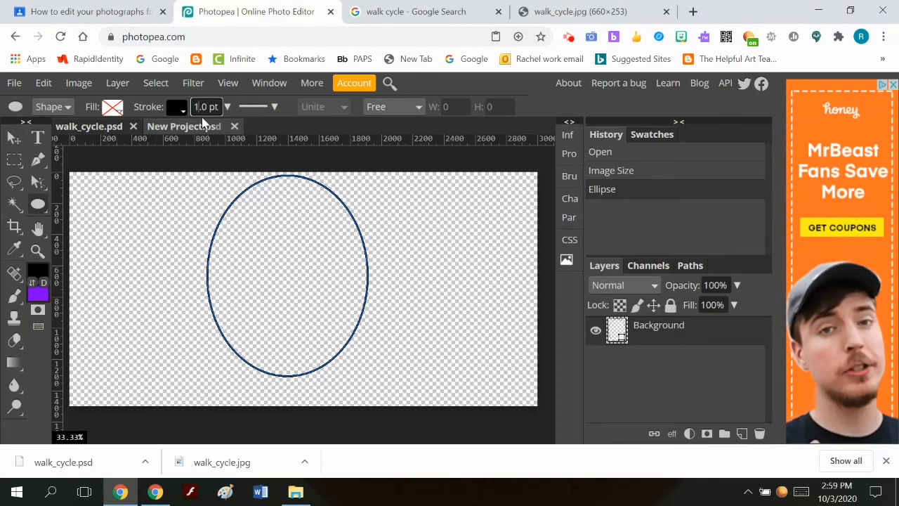
{"action": "key", "text": "BackSpace"}
{"action": "type", "text": "20"}
{"action": "key", "text": "Return"}
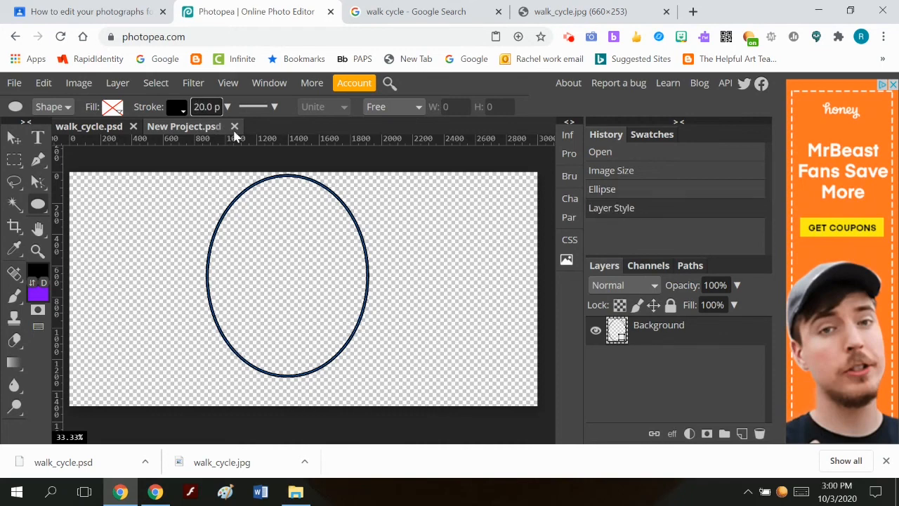
{"action": "left_click", "coordinate": [437, 78]}
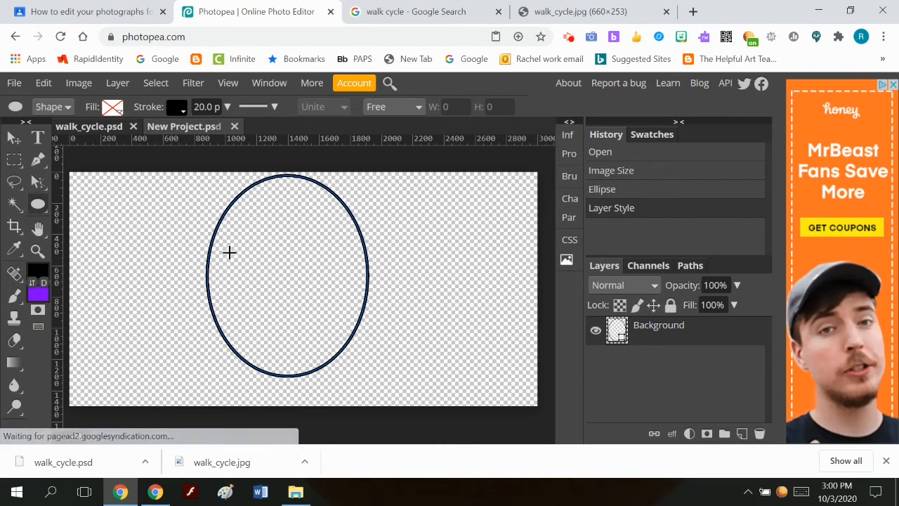
Step: Draw two small, wide ellipses inside the face outline as the eyes
{"action": "left_click_drag", "start_coordinate": [229, 253], "coordinate": [264, 271]}
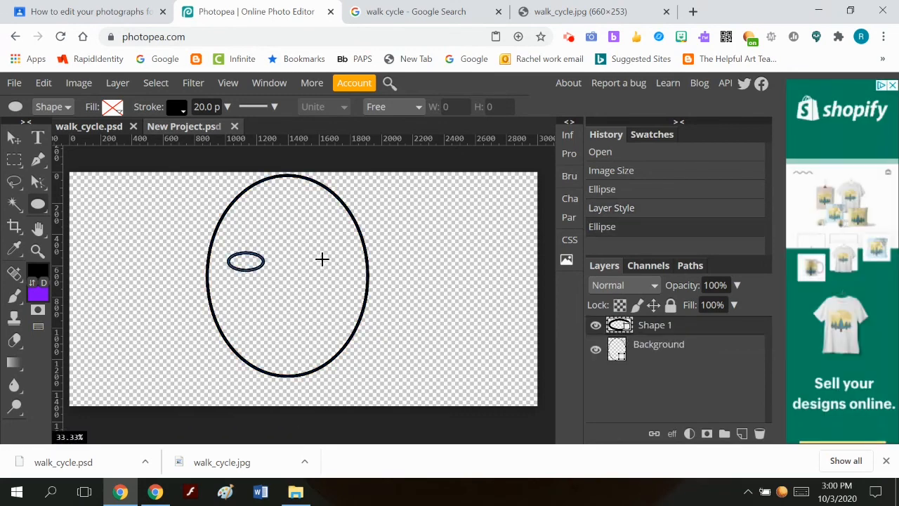
{"action": "left_click_drag", "start_coordinate": [320, 258], "coordinate": [351, 274]}
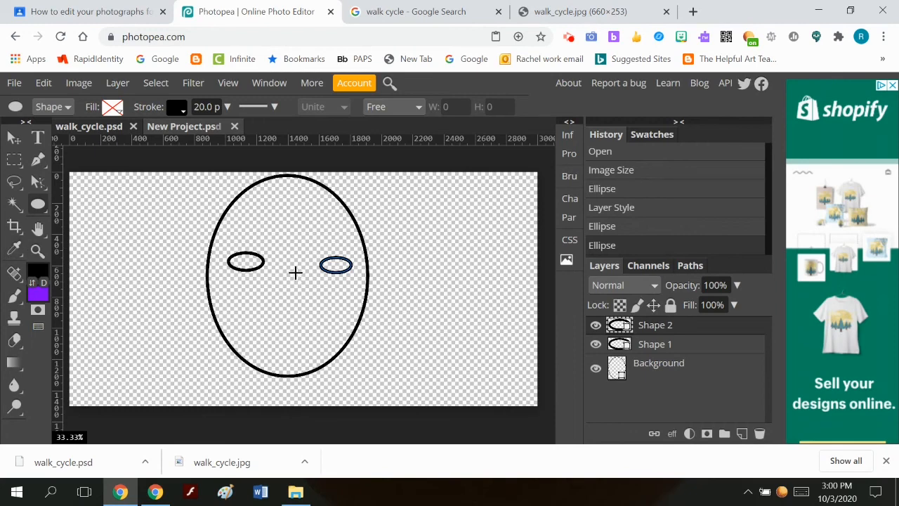
Step: Try adding a narrow upright ellipse as the nose between the eyes and reshaping it with Free Transform
{"action": "left_click_drag", "start_coordinate": [291, 274], "coordinate": [303, 306]}
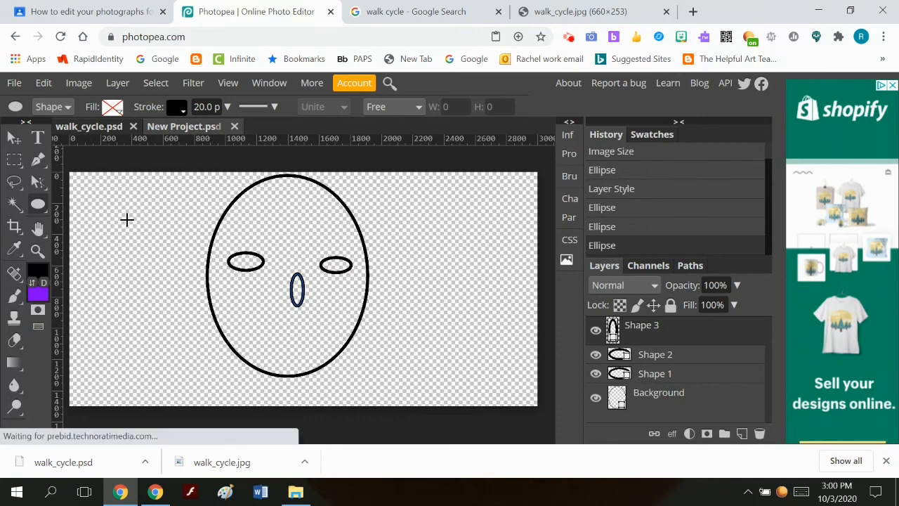
{"action": "left_click", "coordinate": [44, 83]}
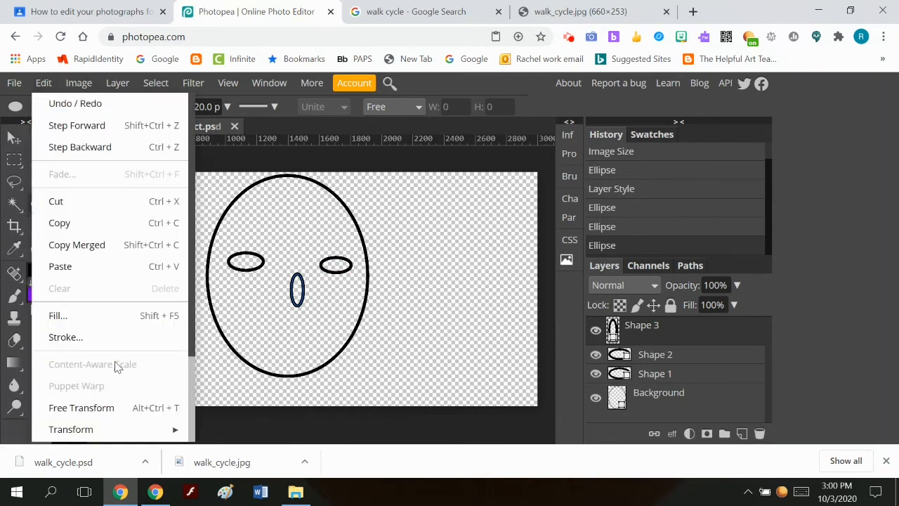
{"action": "left_click", "coordinate": [114, 407]}
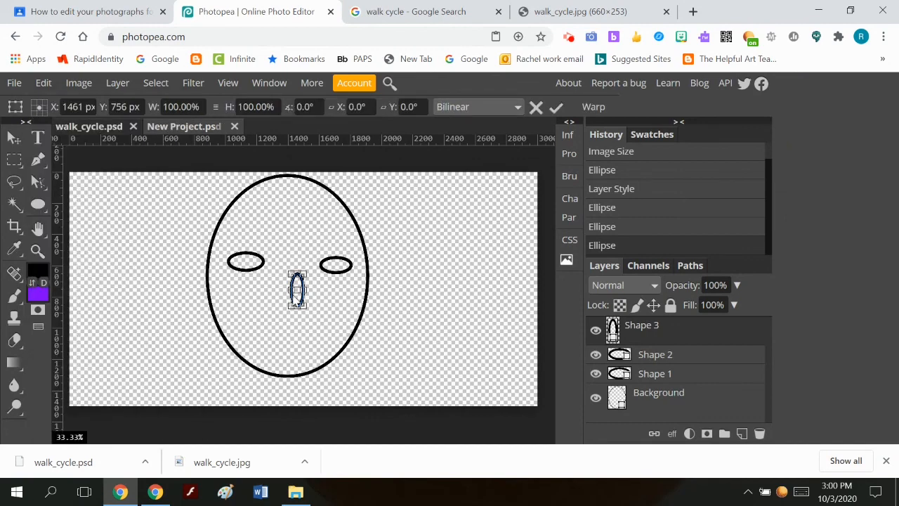
{"action": "left_click_drag", "start_coordinate": [288, 307], "coordinate": [281, 309]}
{"action": "left_click_drag", "start_coordinate": [284, 273], "coordinate": [290, 270]}
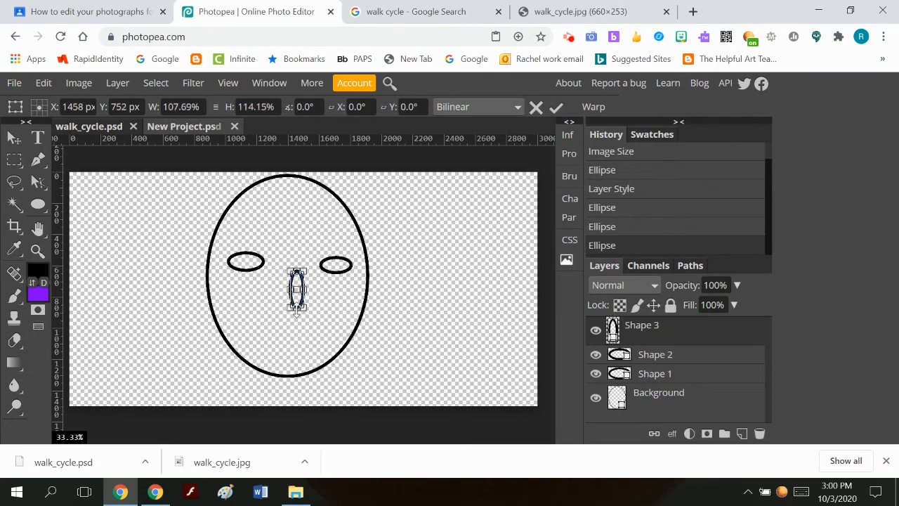
{"action": "left_click_drag", "start_coordinate": [297, 309], "coordinate": [281, 285]}
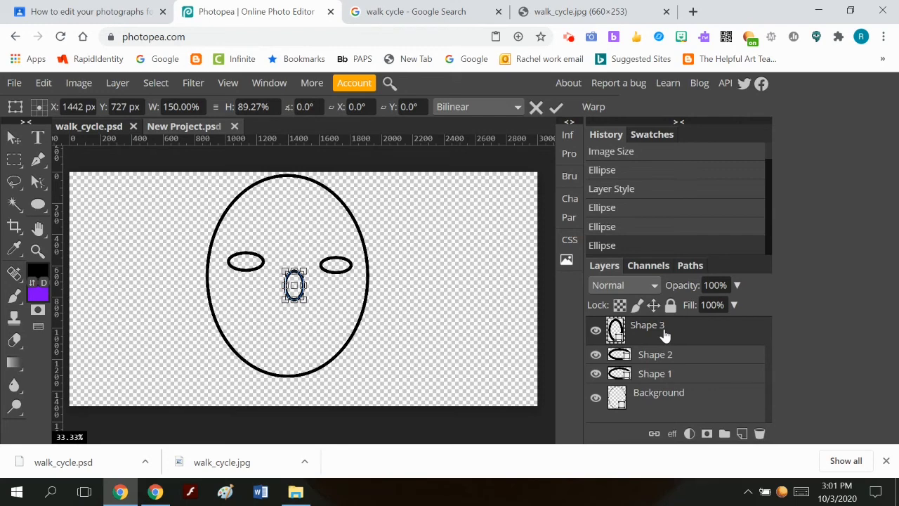
{"action": "key", "text": "Escape"}
{"action": "key", "text": "ctrl+z"}
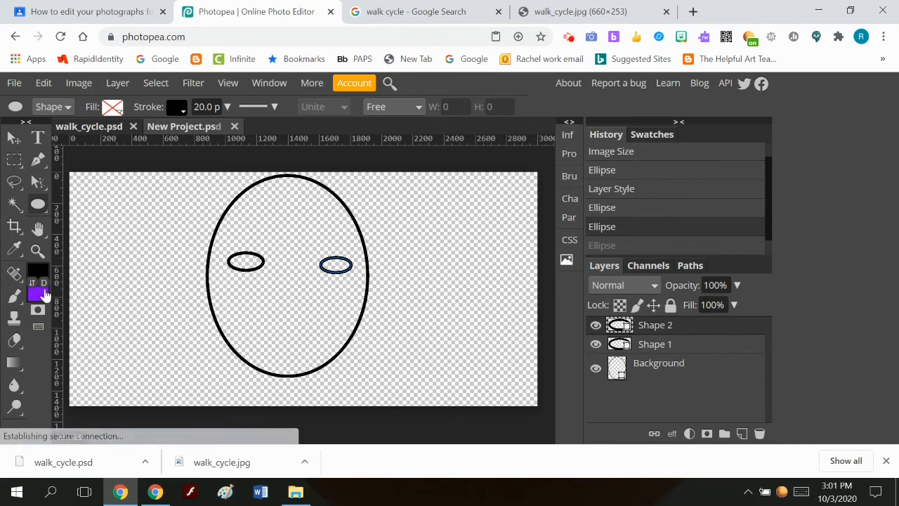
Step: Switch to the Brush Tool and try to paint between the eyes on the shape layer
{"action": "right_click", "coordinate": [15, 297]}
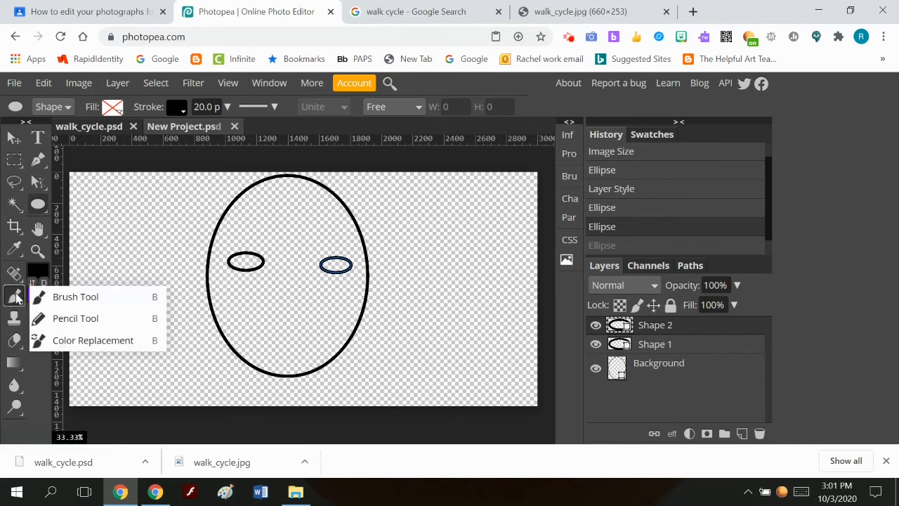
{"action": "left_click", "coordinate": [89, 297]}
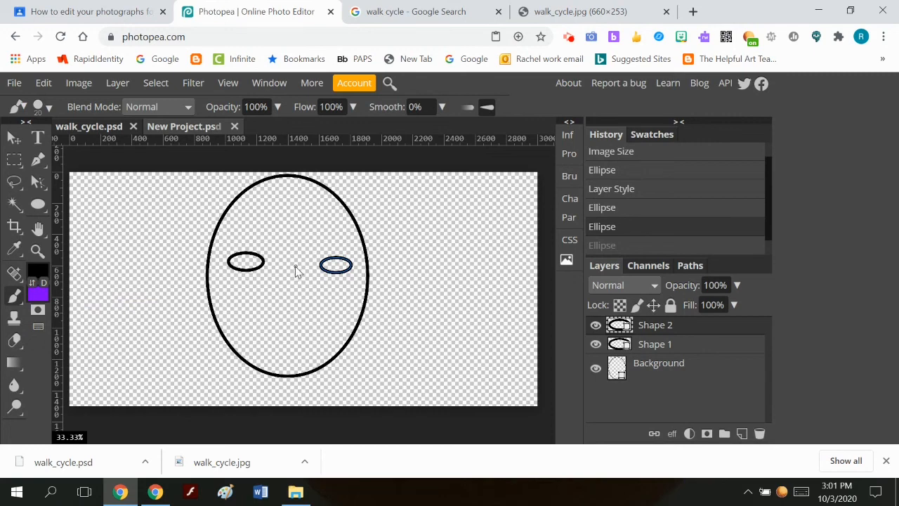
{"action": "left_click", "coordinate": [296, 271]}
Step: Rasterize the two eye shape layers and the face outline's Background layer
{"action": "right_click", "coordinate": [664, 330]}
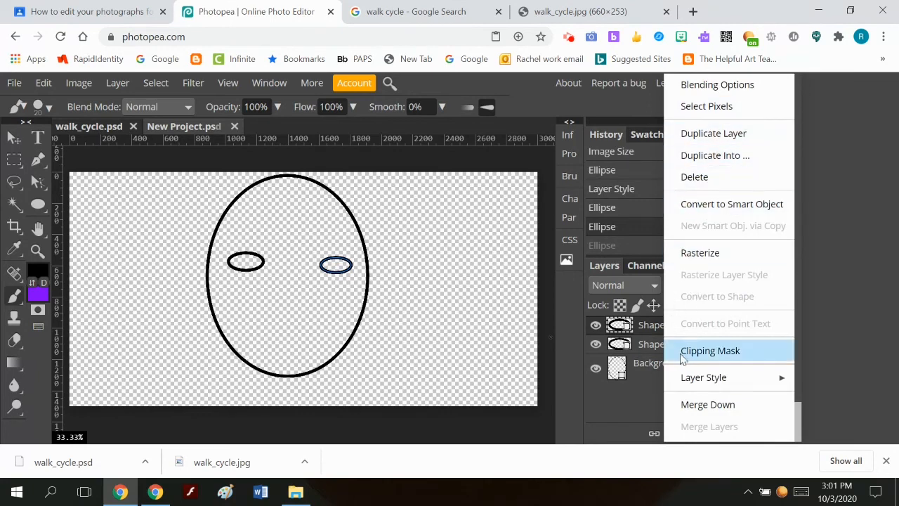
{"action": "left_click", "coordinate": [701, 253]}
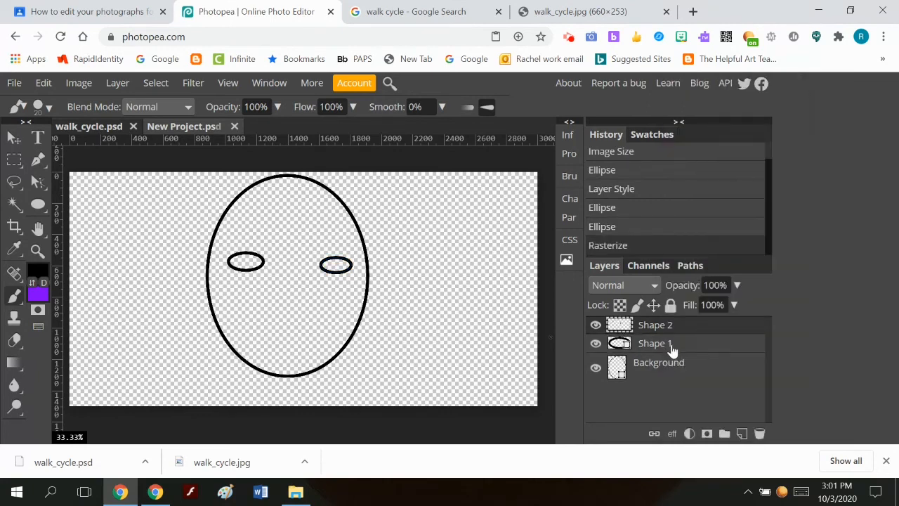
{"action": "right_click", "coordinate": [669, 346]}
{"action": "left_click", "coordinate": [696, 253]}
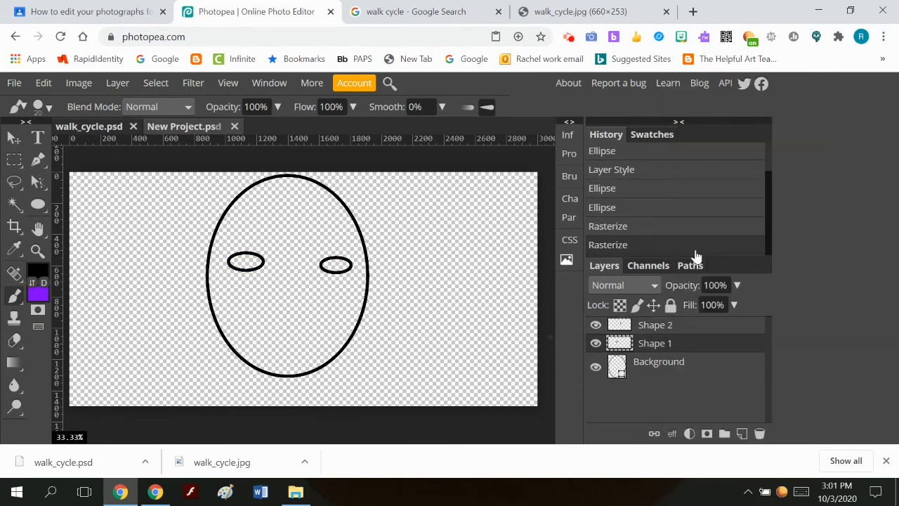
{"action": "left_click", "coordinate": [647, 370]}
{"action": "right_click", "coordinate": [648, 370]}
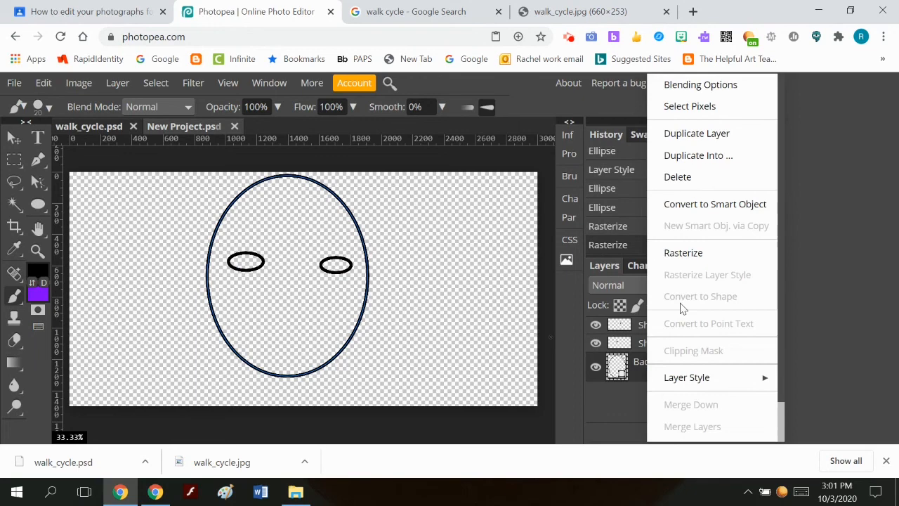
{"action": "left_click", "coordinate": [692, 253]}
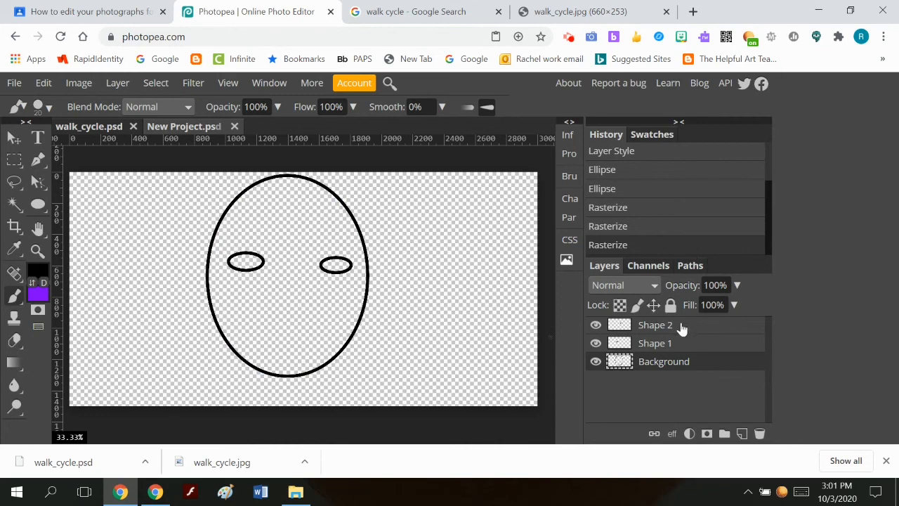
Step: Toggle the visibility of the Shape 2 and Shape 1 layers to identify which eye each one holds
{"action": "left_click", "coordinate": [597, 325]}
{"action": "left_click", "coordinate": [596, 324]}
{"action": "left_click", "coordinate": [596, 342]}
{"action": "left_click", "coordinate": [596, 343]}
{"action": "double_click", "coordinate": [695, 328]}
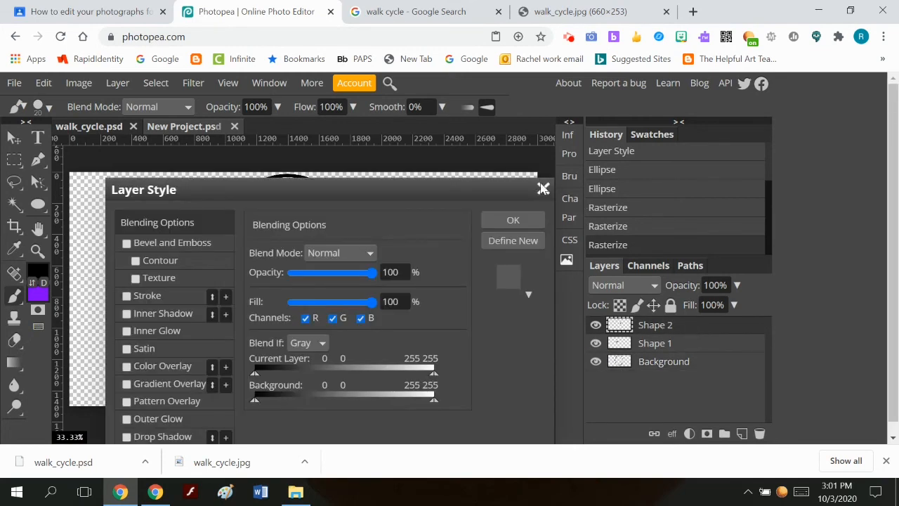
{"action": "left_click", "coordinate": [544, 189]}
{"action": "double_click", "coordinate": [654, 325]}
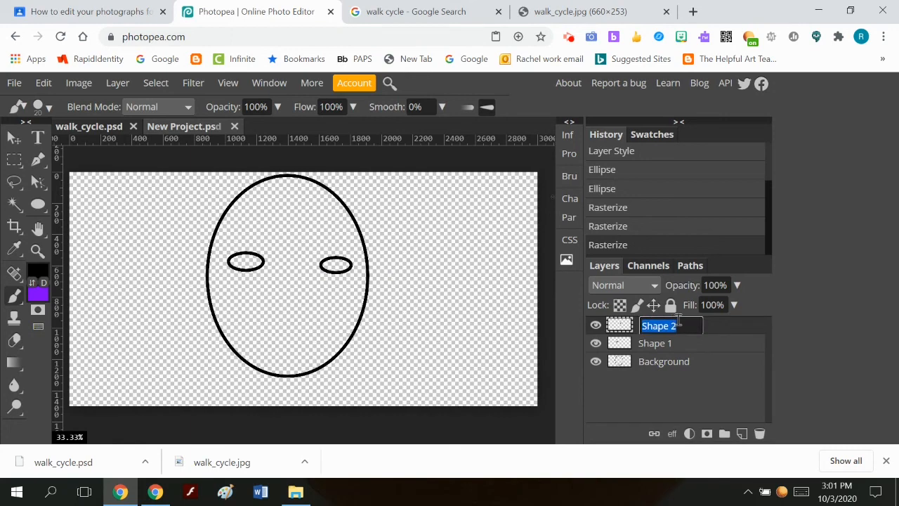
{"action": "left_click", "coordinate": [595, 324]}
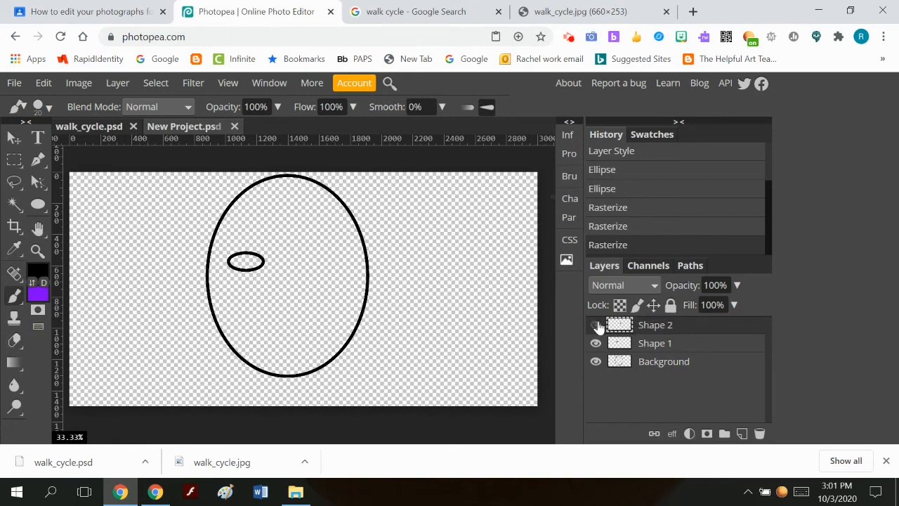
{"action": "left_click", "coordinate": [595, 325]}
Step: Rename the Shape 2 layer "right eye" and the Shape 1 layer "left eye"
{"action": "double_click", "coordinate": [660, 323]}
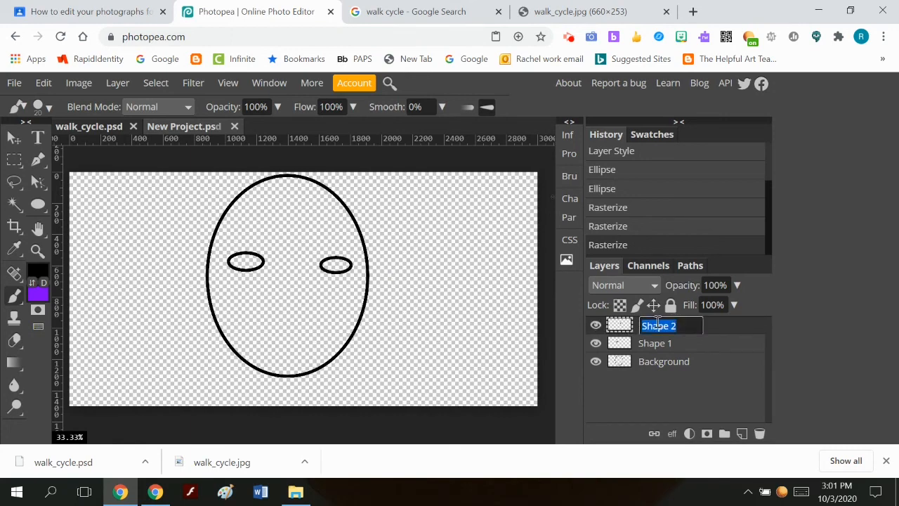
{"action": "type", "text": "right eye"}
{"action": "double_click", "coordinate": [652, 344]}
{"action": "type", "text": "left eye"}
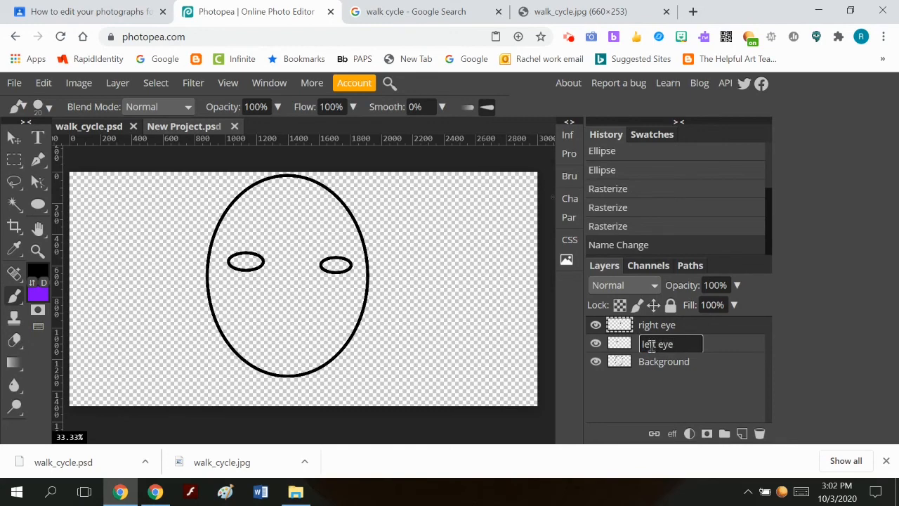
{"action": "key", "text": "Return"}
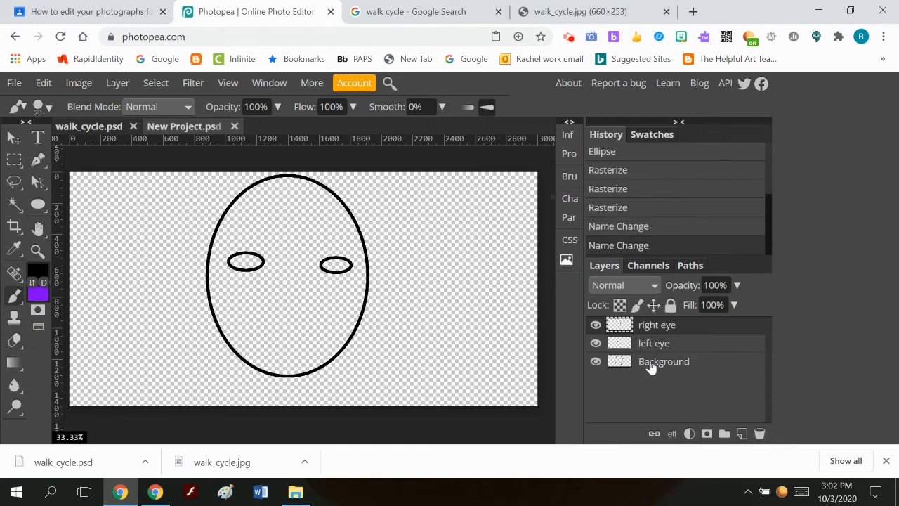
Step: Rename the Background layer "head and nose"
{"action": "double_click", "coordinate": [650, 362]}
{"action": "type", "text": "hea"}
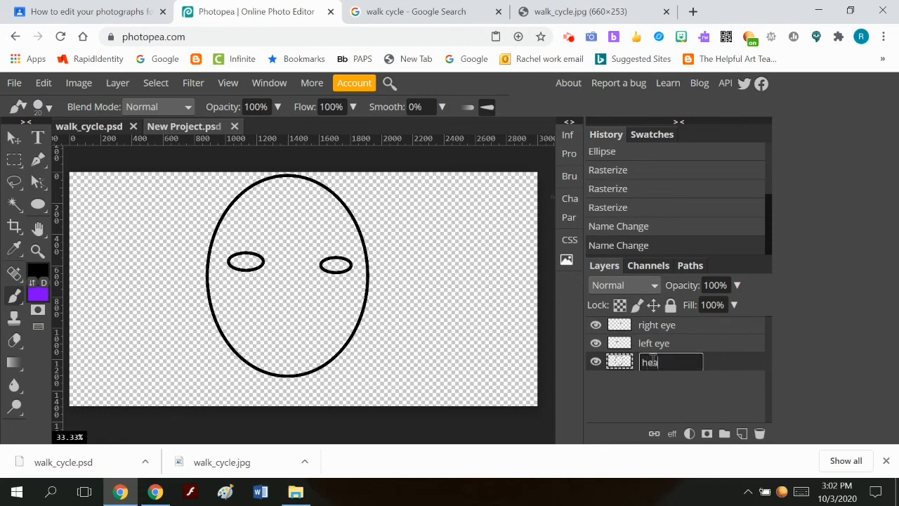
{"action": "type", "text": "d and nose"}
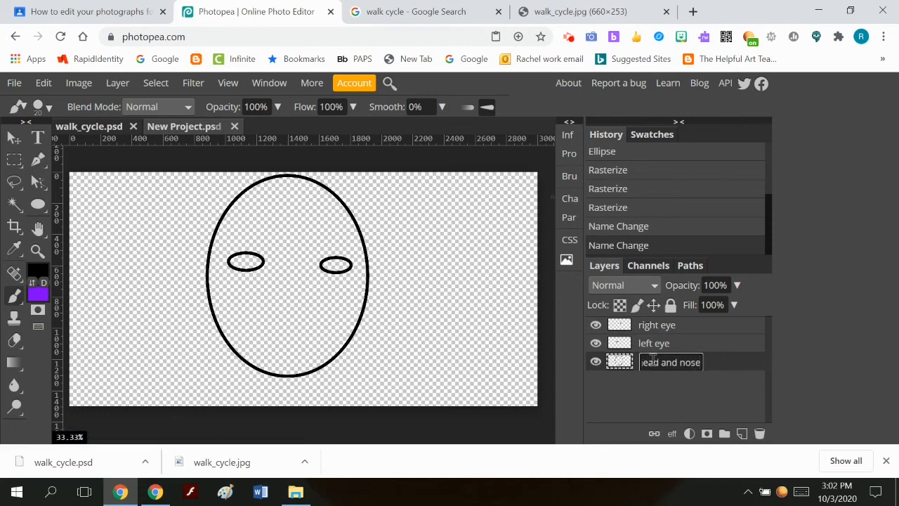
{"action": "key", "text": "Return"}
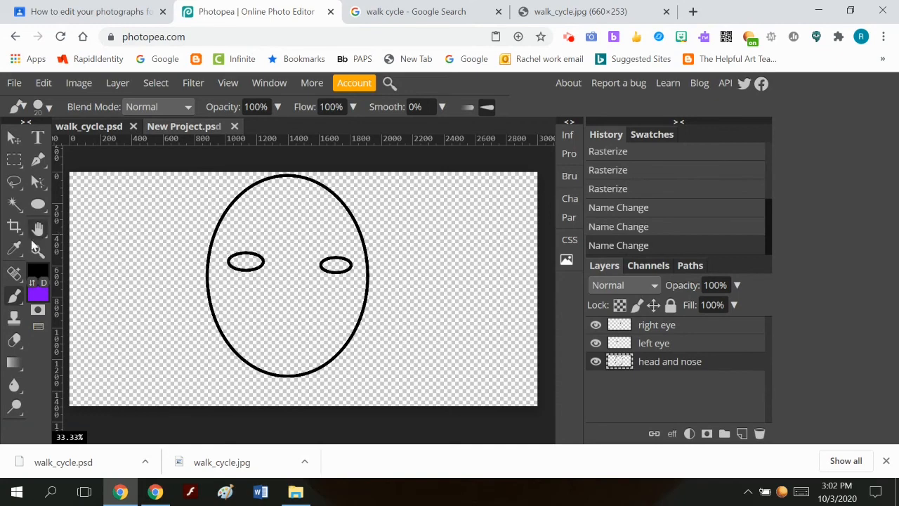
Step: Draw a small circle as the nose, centred just below the eyes, and rasterize its layer
{"action": "left_click", "coordinate": [38, 203]}
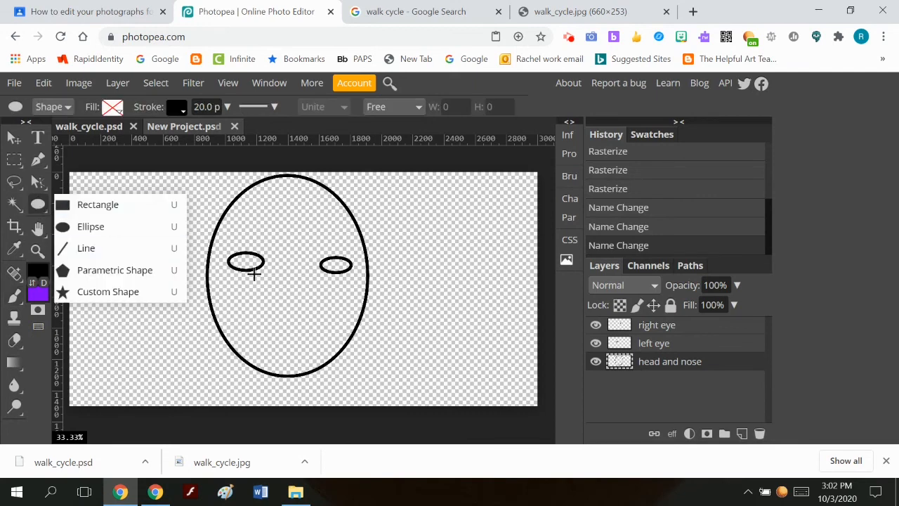
{"action": "left_click", "coordinate": [102, 229]}
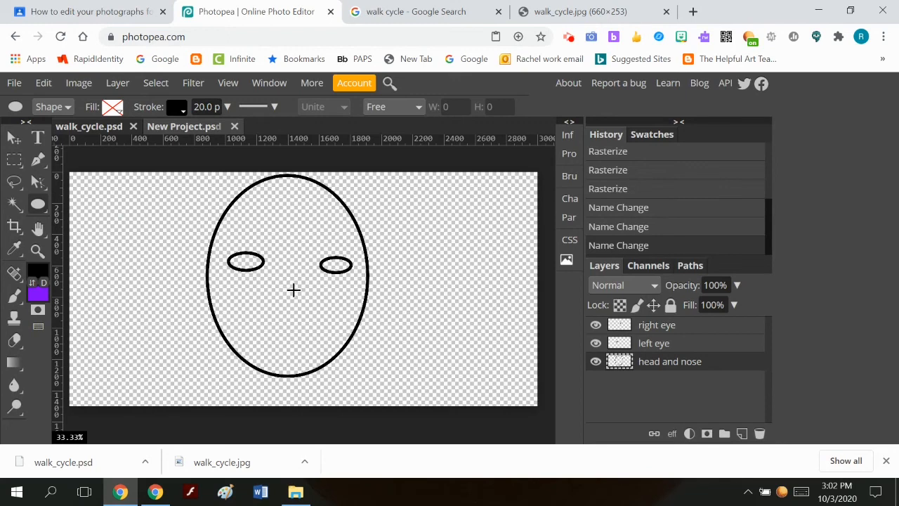
{"action": "left_click_drag", "start_coordinate": [286, 285], "coordinate": [301, 301]}
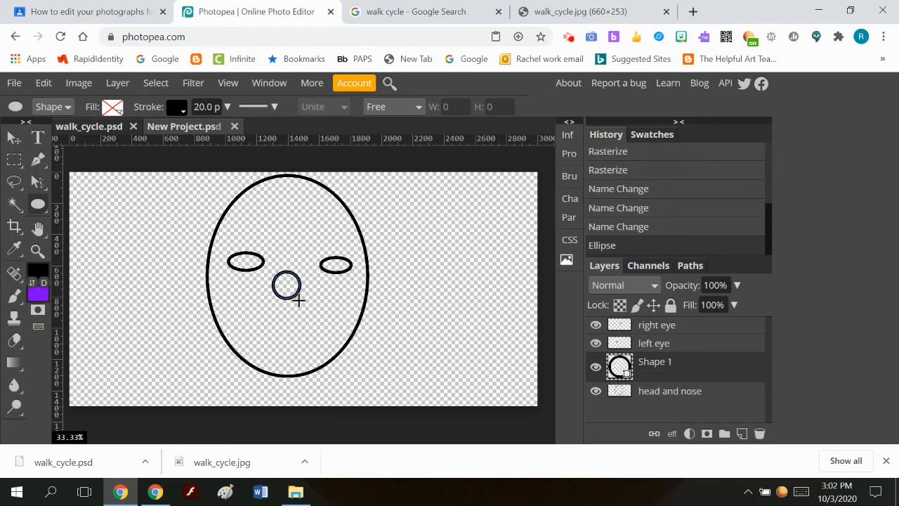
{"action": "right_click", "coordinate": [662, 372]}
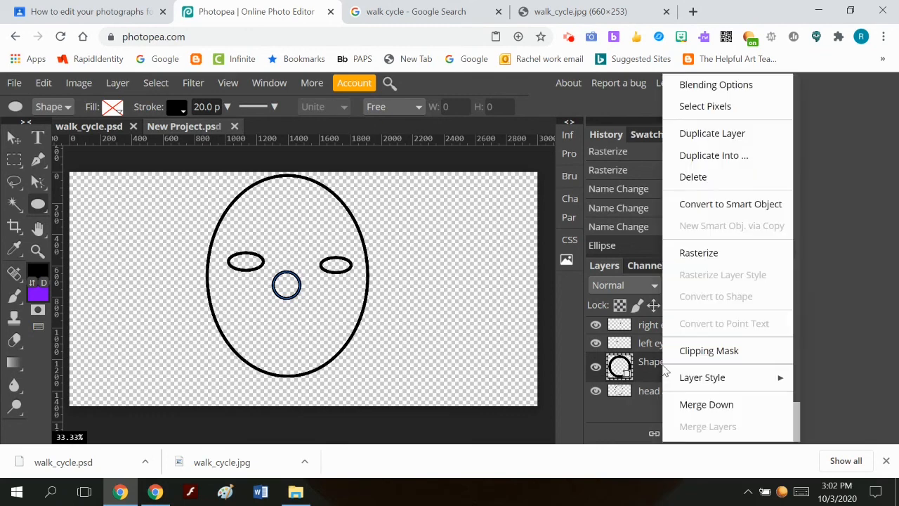
{"action": "left_click", "coordinate": [690, 254]}
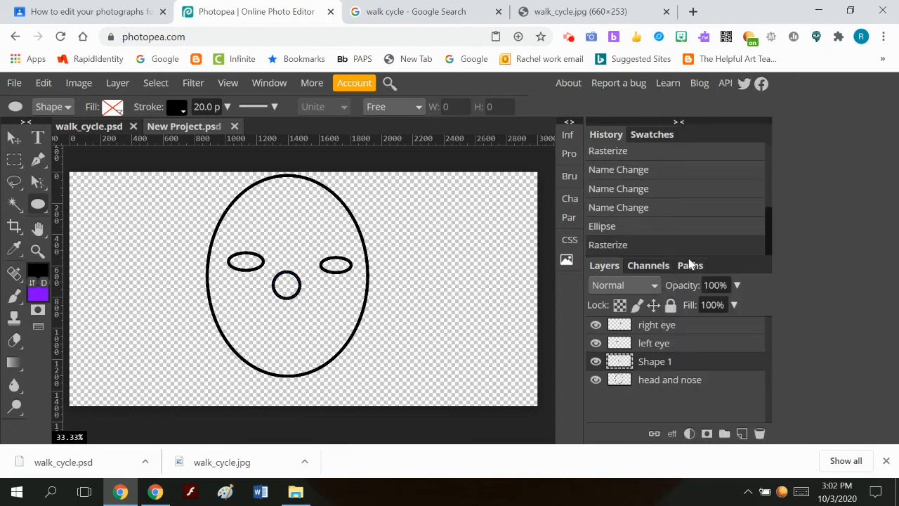
Step: Erase the upper half of the nose circle with a 39 px Eraser, leaving only the bottom arc
{"action": "left_click", "coordinate": [14, 339]}
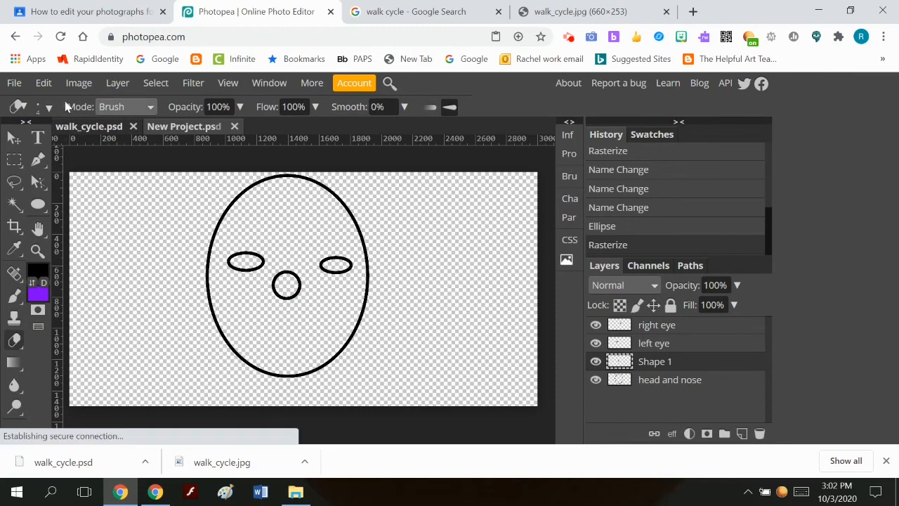
{"action": "left_click", "coordinate": [44, 107]}
{"action": "left_click_drag", "start_coordinate": [76, 156], "coordinate": [87, 146]}
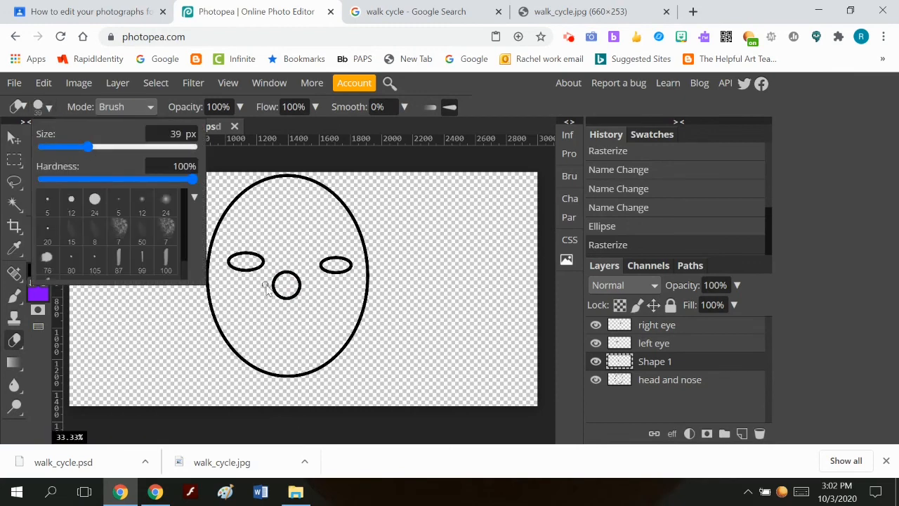
{"action": "mouse_move", "coordinate": [274, 283]}
{"action": "left_mouse_down"}
{"action": "mouse_move", "coordinate": [283, 271]}
{"action": "mouse_move", "coordinate": [297, 282]}
{"action": "mouse_move", "coordinate": [283, 271]}
{"action": "mouse_move", "coordinate": [300, 279]}
{"action": "mouse_move", "coordinate": [278, 283]}
{"action": "left_mouse_up"}
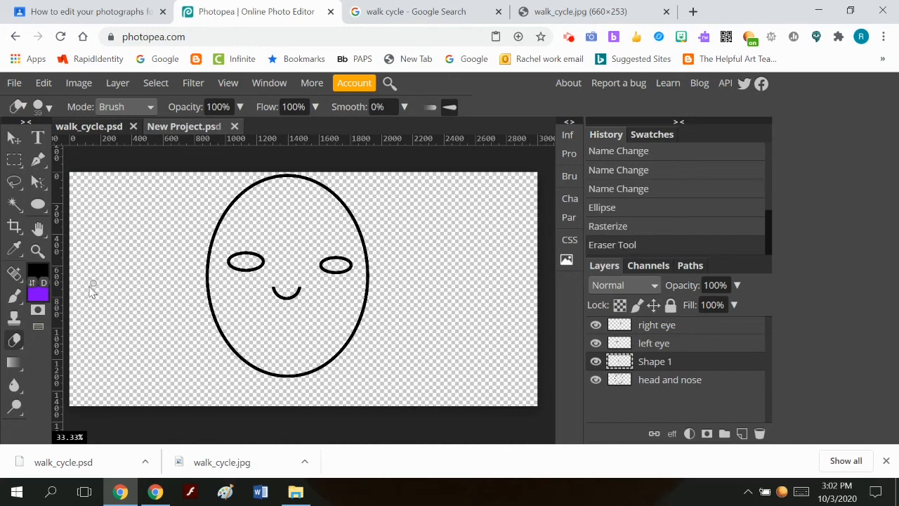
Step: Paint a small nostril curve at the right end of the nose arc with the Brush Tool, undoing the attempts on the left
{"action": "left_click", "coordinate": [14, 297]}
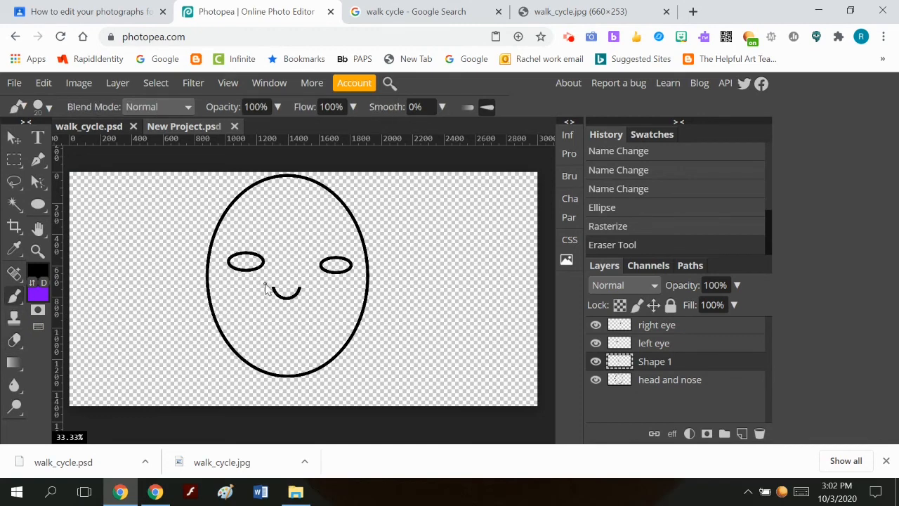
{"action": "left_click_drag", "start_coordinate": [264, 286], "coordinate": [268, 291]}
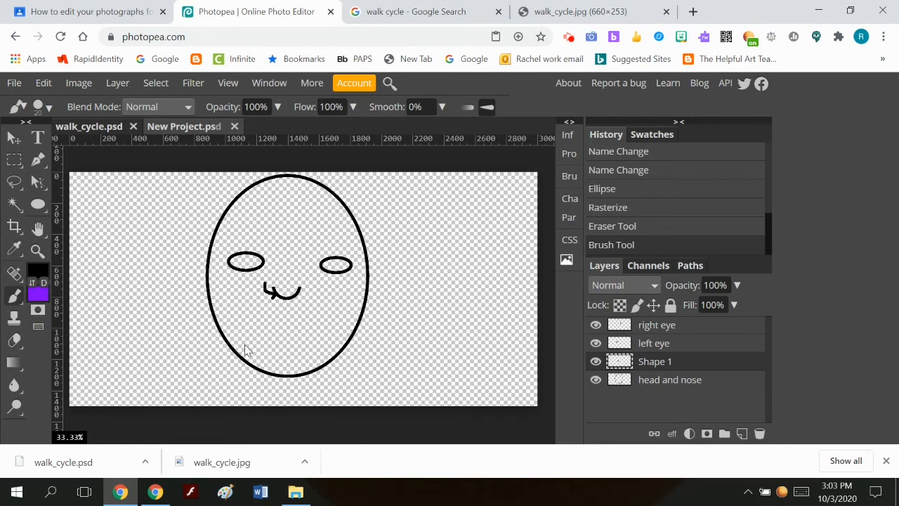
{"action": "key", "text": "ctrl+z"}
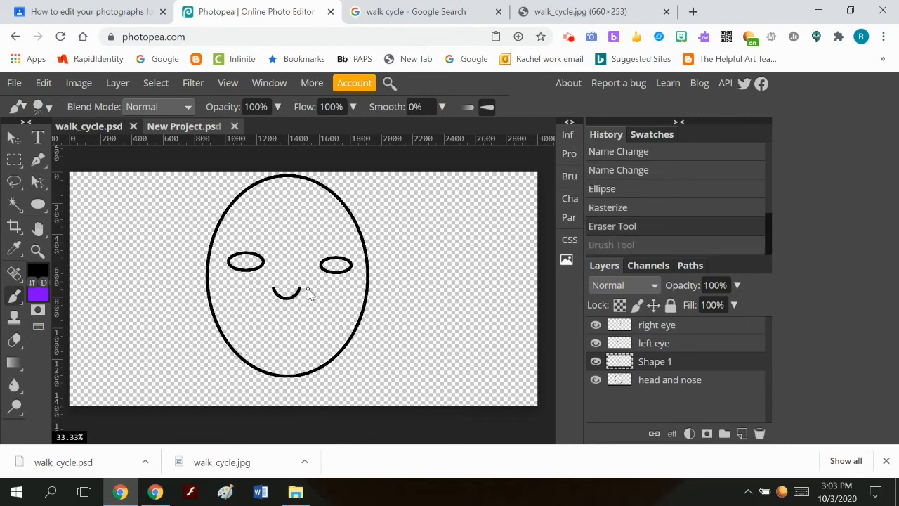
{"action": "mouse_move", "coordinate": [306, 283]}
{"action": "left_mouse_down"}
{"action": "mouse_move", "coordinate": [302, 298]}
{"action": "mouse_move", "coordinate": [272, 281]}
{"action": "mouse_move", "coordinate": [272, 290]}
{"action": "left_mouse_up"}
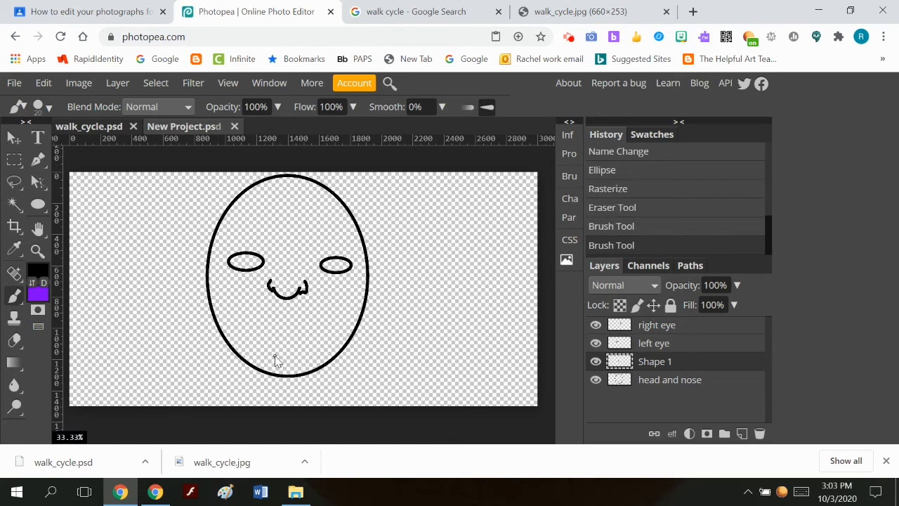
{"action": "key", "text": "ctrl+z"}
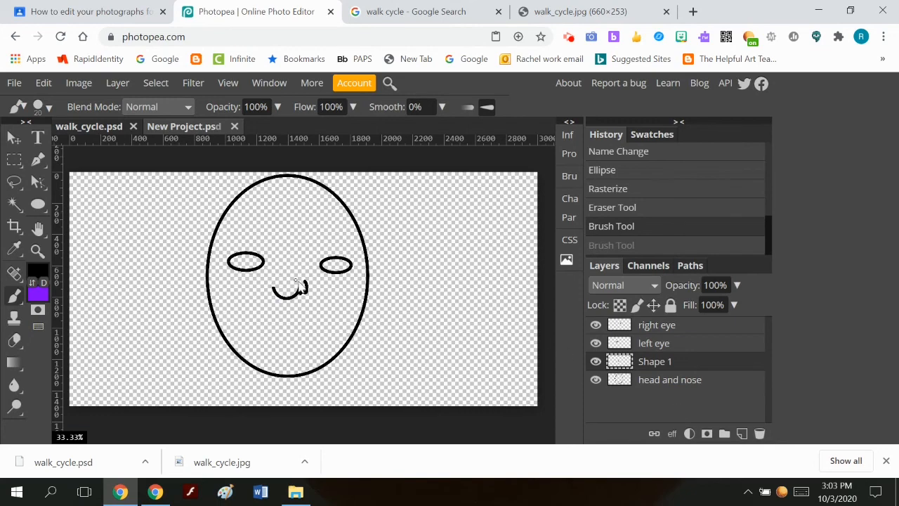
Step: Lasso the painted nostril at the right end of the nose arc, copy it and paste it onto a new layer
{"action": "left_click", "coordinate": [10, 182]}
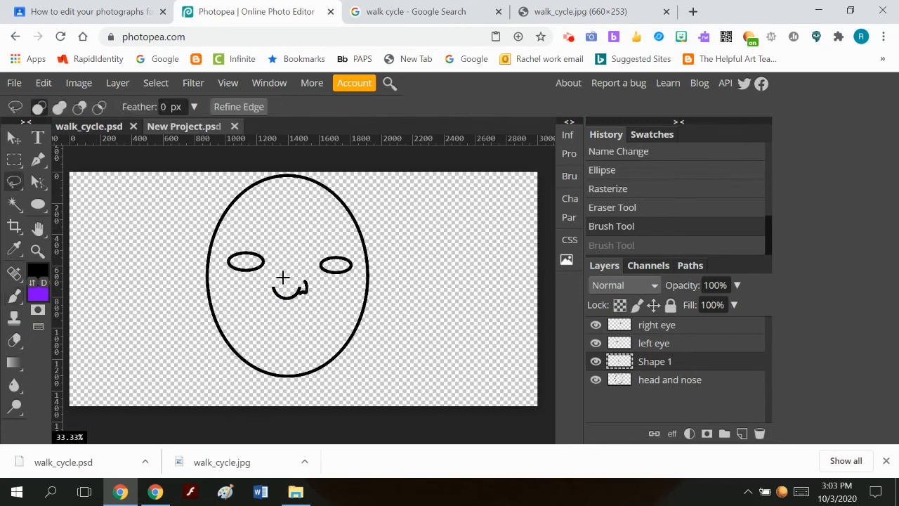
{"action": "left_click", "coordinate": [302, 278]}
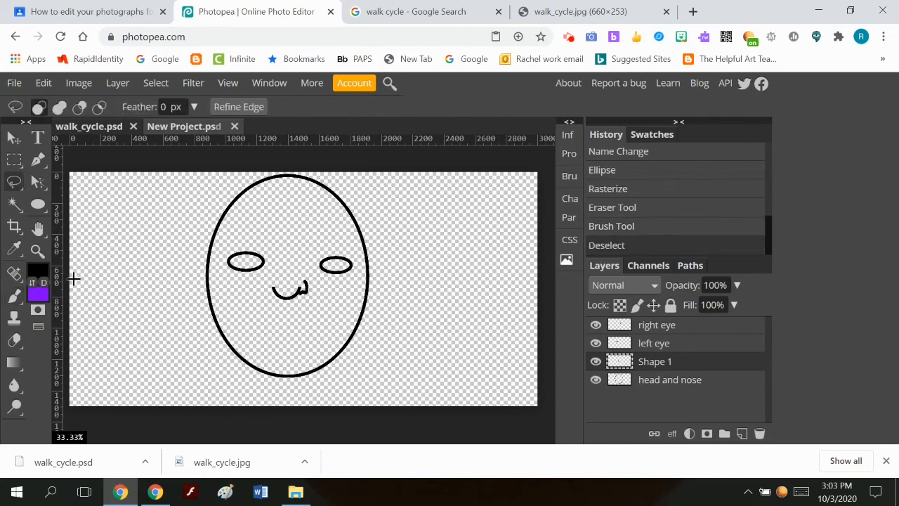
{"action": "left_click", "coordinate": [37, 250]}
{"action": "left_click", "coordinate": [326, 308]}
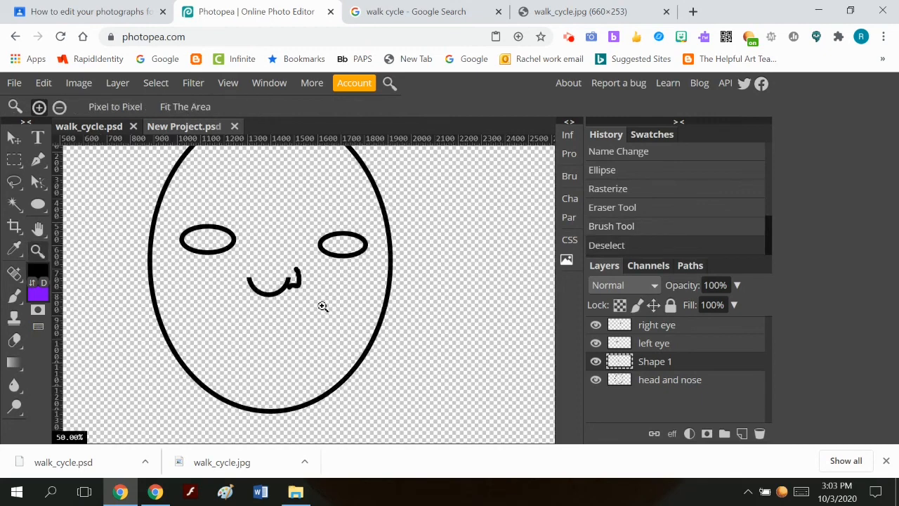
{"action": "left_click", "coordinate": [243, 311]}
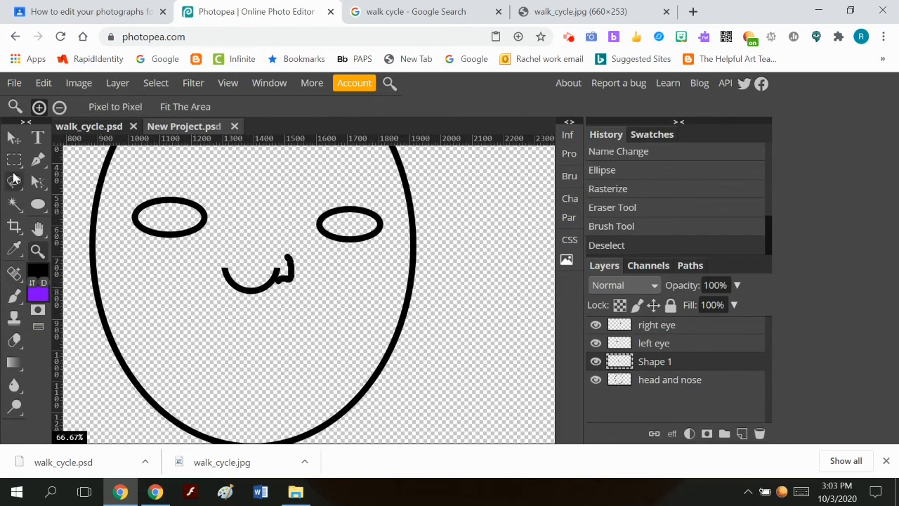
{"action": "left_click", "coordinate": [14, 181]}
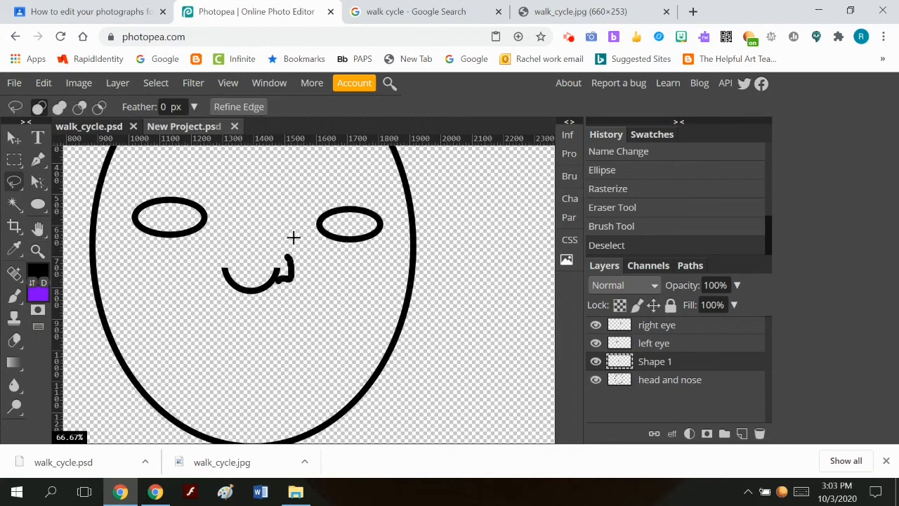
{"action": "left_click_drag", "start_coordinate": [292, 236], "coordinate": [282, 252]}
{"action": "mouse_move", "coordinate": [277, 278]}
{"action": "left_mouse_down"}
{"action": "mouse_move", "coordinate": [288, 295]}
{"action": "mouse_move", "coordinate": [312, 252]}
{"action": "mouse_move", "coordinate": [286, 237]}
{"action": "left_mouse_up"}
{"action": "left_click", "coordinate": [44, 83]}
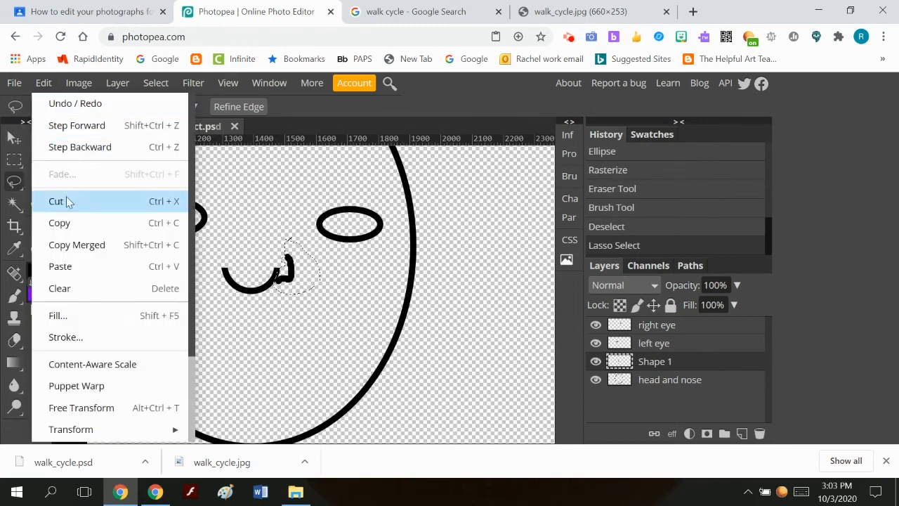
{"action": "left_click", "coordinate": [64, 223]}
{"action": "left_click", "coordinate": [41, 83]}
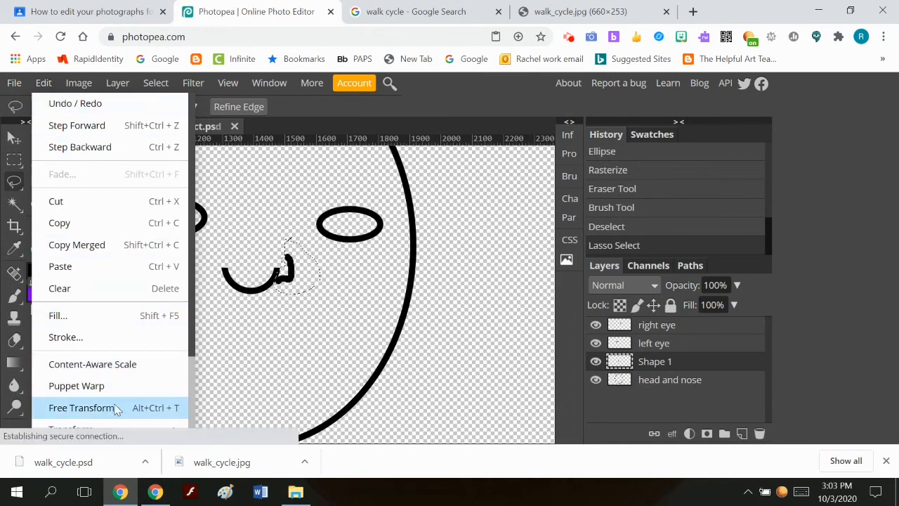
{"action": "left_click", "coordinate": [89, 267]}
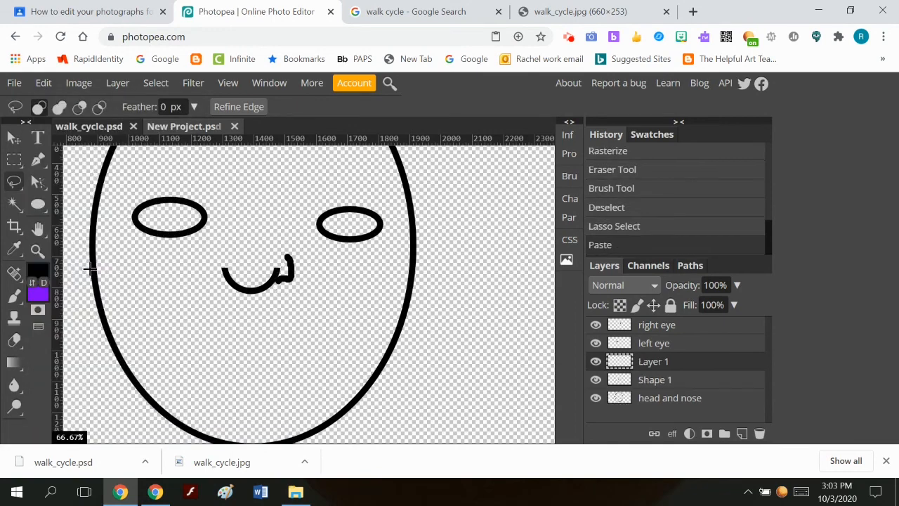
Step: Flip the pasted nostril layer horizontally
{"action": "left_click", "coordinate": [43, 83]}
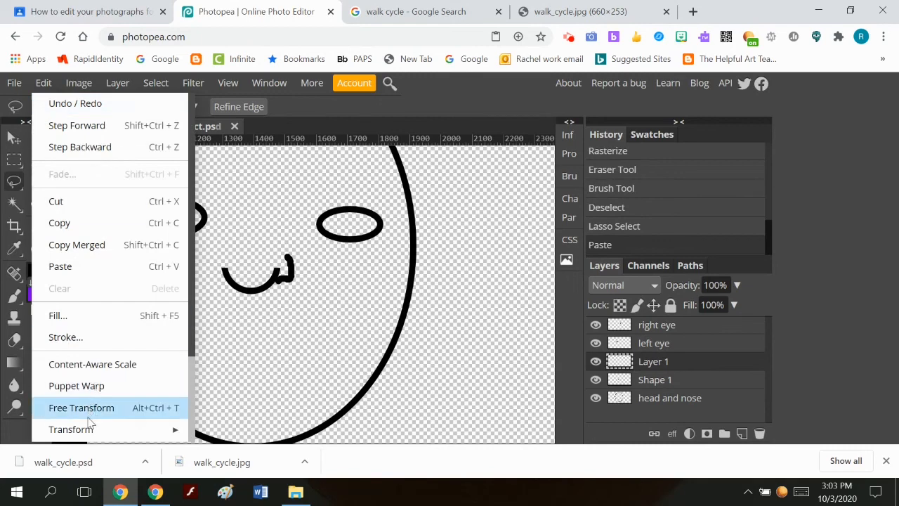
{"action": "mouse_move", "coordinate": [129, 430]}
{"action": "left_click", "coordinate": [271, 406]}
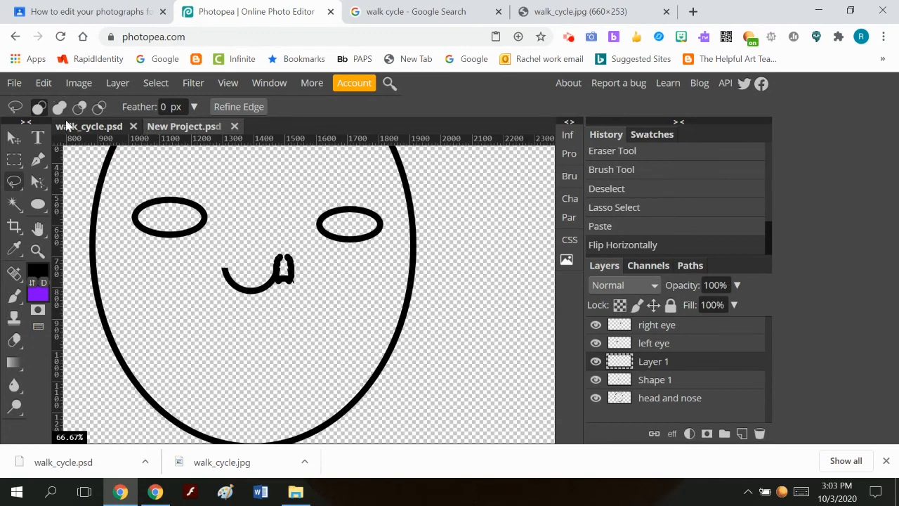
Step: Move the flipped nostril to the left end of the nose arc, hiding Shape 1 temporarily to isolate the copy
{"action": "left_click", "coordinate": [595, 380]}
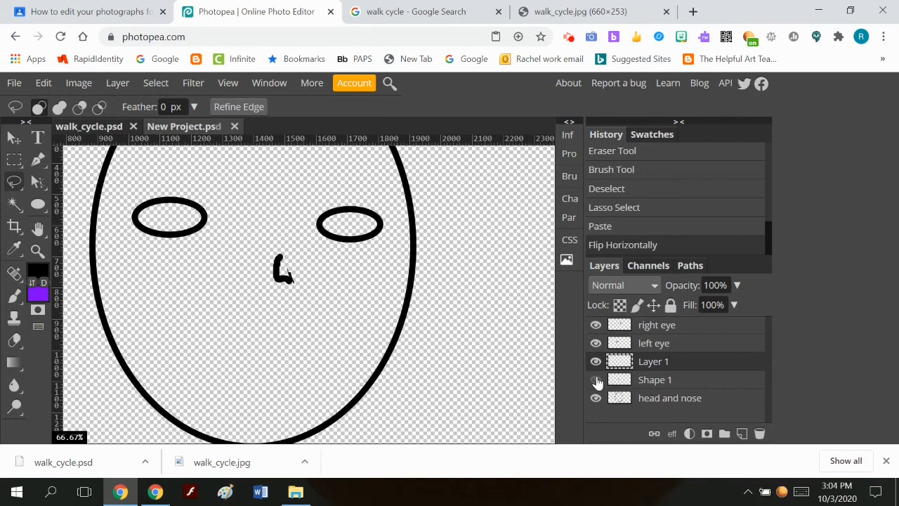
{"action": "left_click", "coordinate": [595, 380]}
{"action": "left_click", "coordinate": [596, 380]}
{"action": "left_click", "coordinate": [14, 137]}
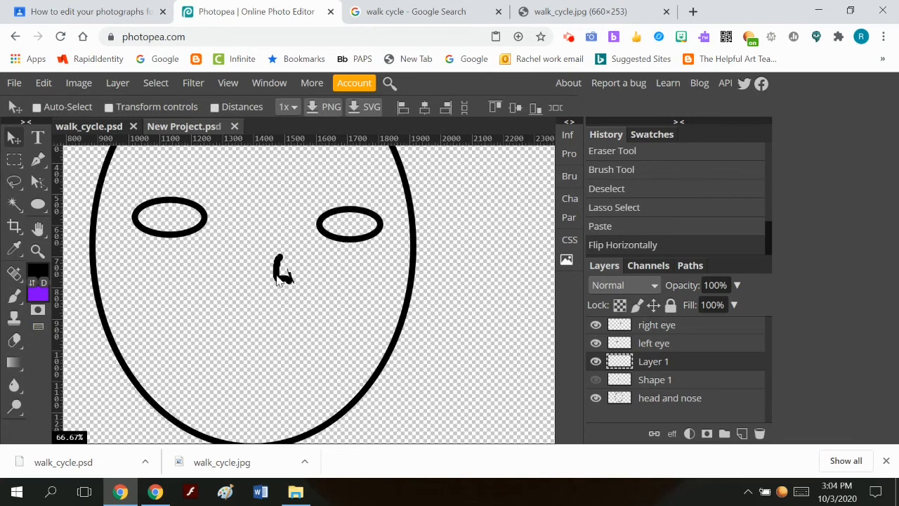
{"action": "left_click_drag", "start_coordinate": [284, 276], "coordinate": [191, 276]}
{"action": "left_click", "coordinate": [595, 379]}
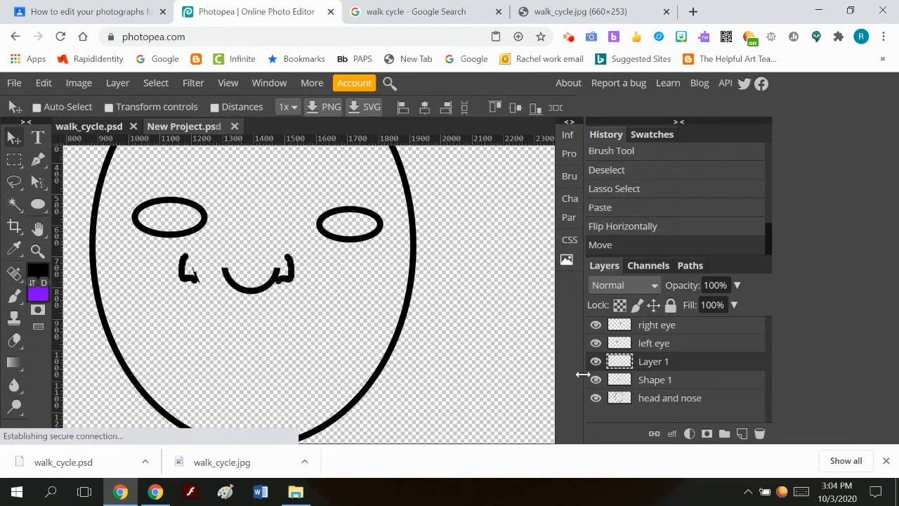
{"action": "left_click_drag", "start_coordinate": [189, 274], "coordinate": [216, 279]}
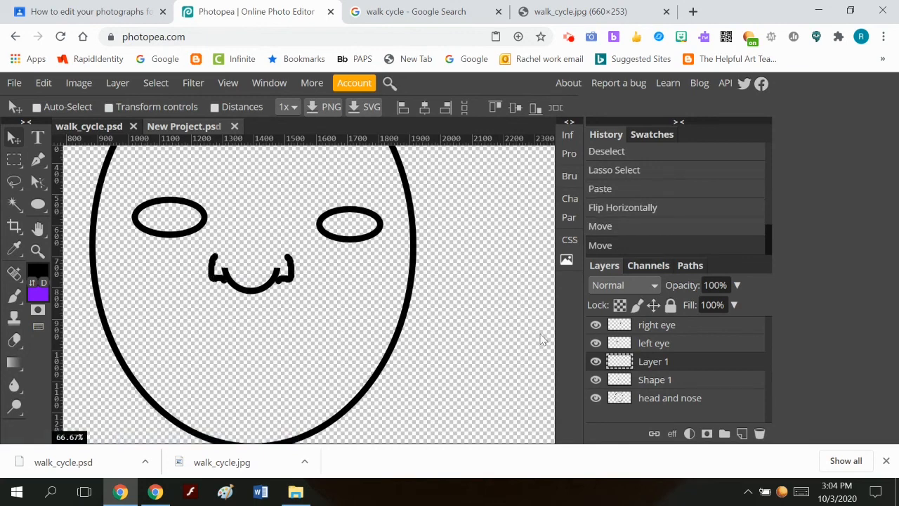
Step: Check what each nose and head layer contains, and merge Layer 1 down through Shape 1 into the head and nose layer
{"action": "left_click", "coordinate": [596, 360]}
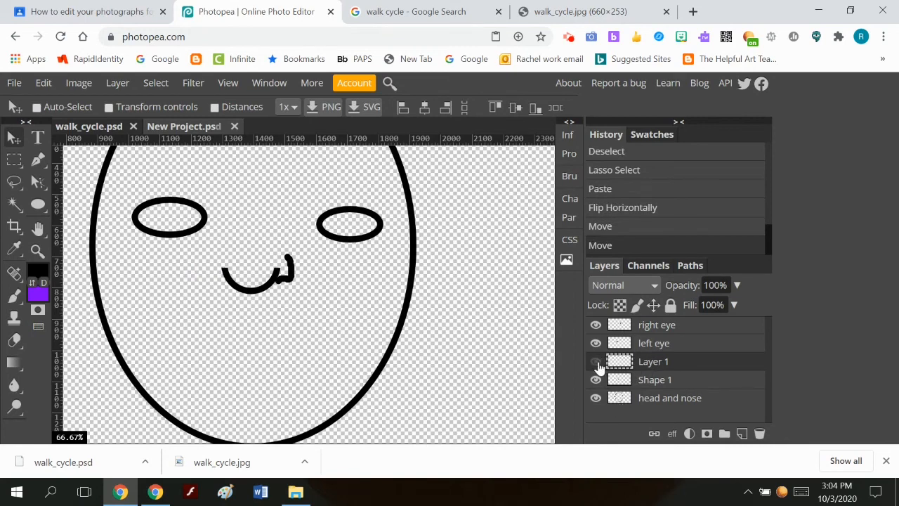
{"action": "left_click", "coordinate": [595, 361]}
{"action": "left_click", "coordinate": [595, 379]}
{"action": "left_click", "coordinate": [595, 379]}
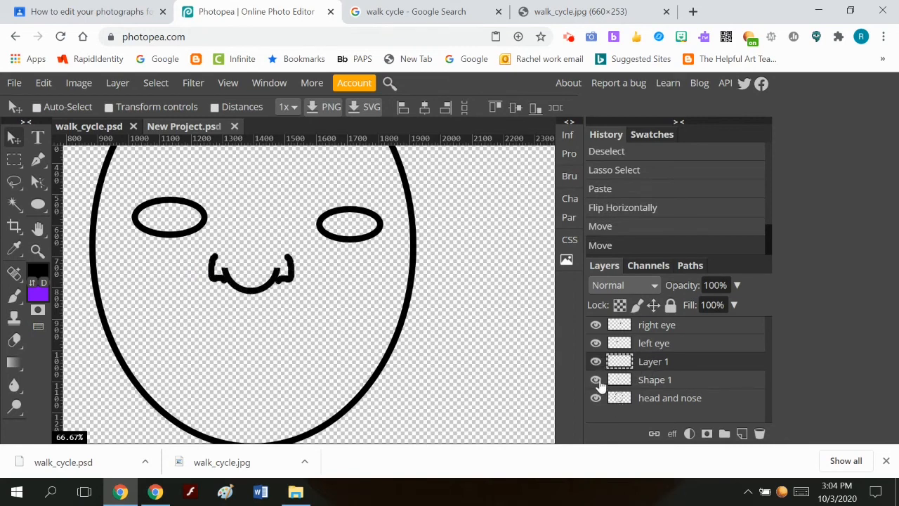
{"action": "left_click", "coordinate": [595, 397]}
{"action": "left_click", "coordinate": [595, 398]}
{"action": "right_click", "coordinate": [674, 360]}
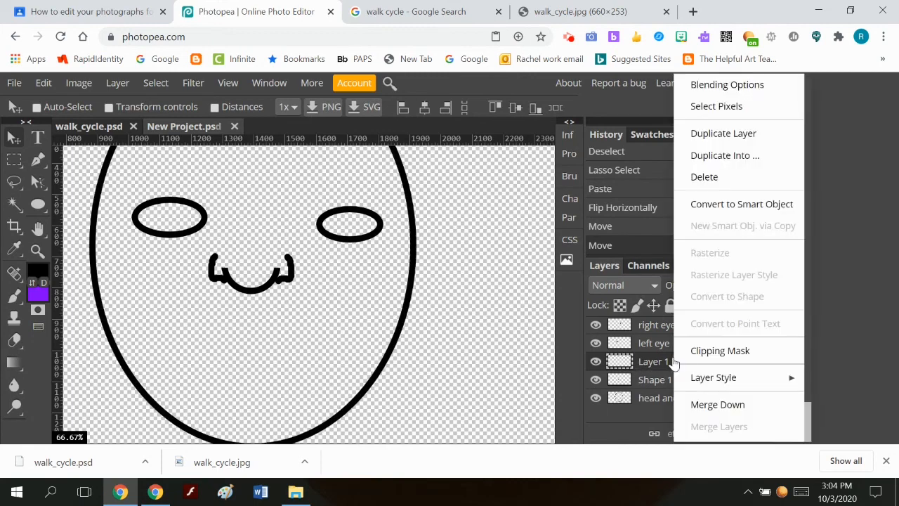
{"action": "left_click", "coordinate": [707, 404]}
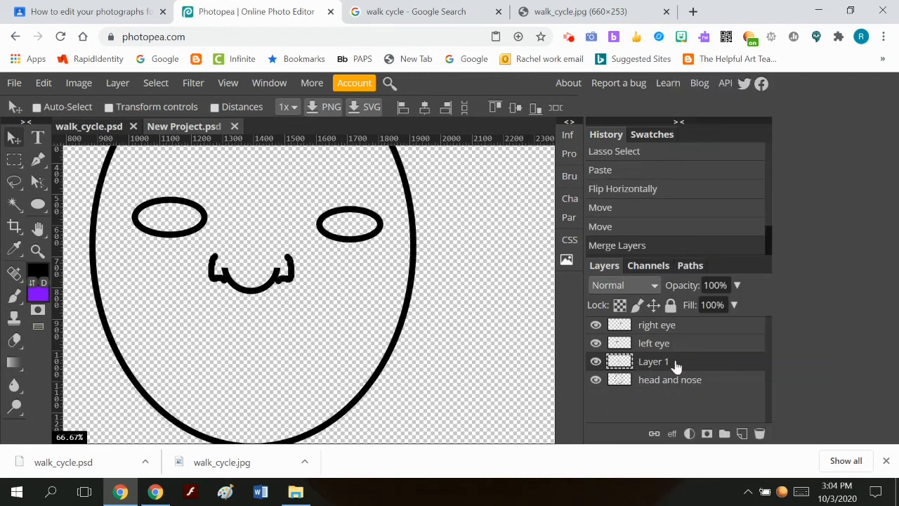
{"action": "right_click", "coordinate": [675, 365]}
{"action": "left_click", "coordinate": [705, 413]}
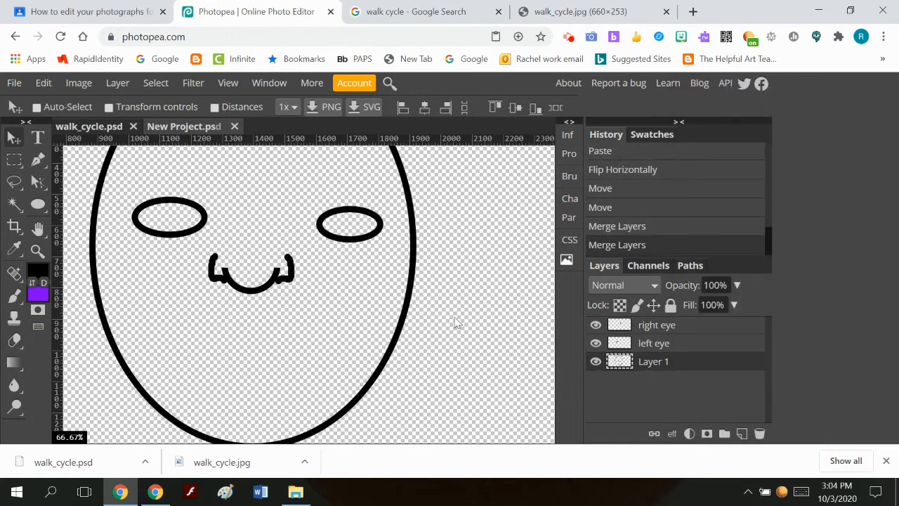
Step: Rename the merged layer "head and nose", hiding both eye layers temporarily to check its contents
{"action": "left_click", "coordinate": [595, 342]}
{"action": "left_click", "coordinate": [595, 325]}
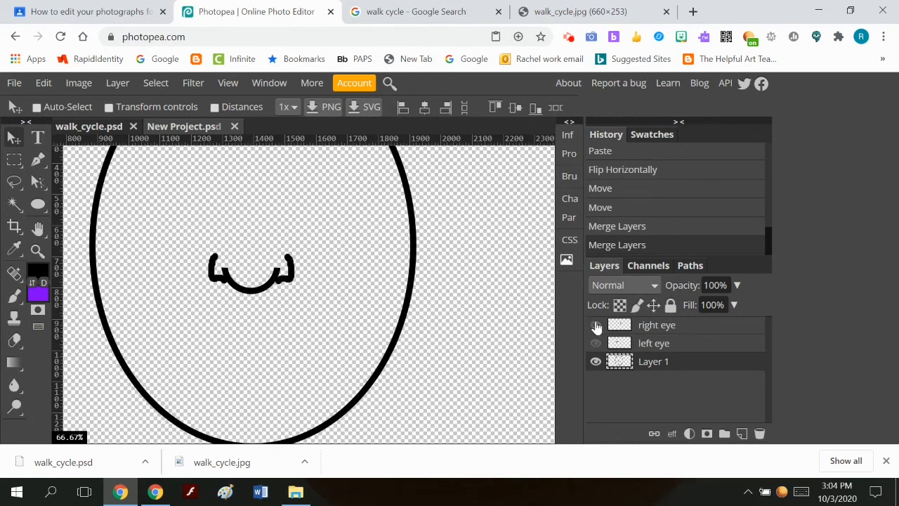
{"action": "left_click", "coordinate": [596, 324]}
{"action": "left_click", "coordinate": [596, 326]}
{"action": "double_click", "coordinate": [658, 362]}
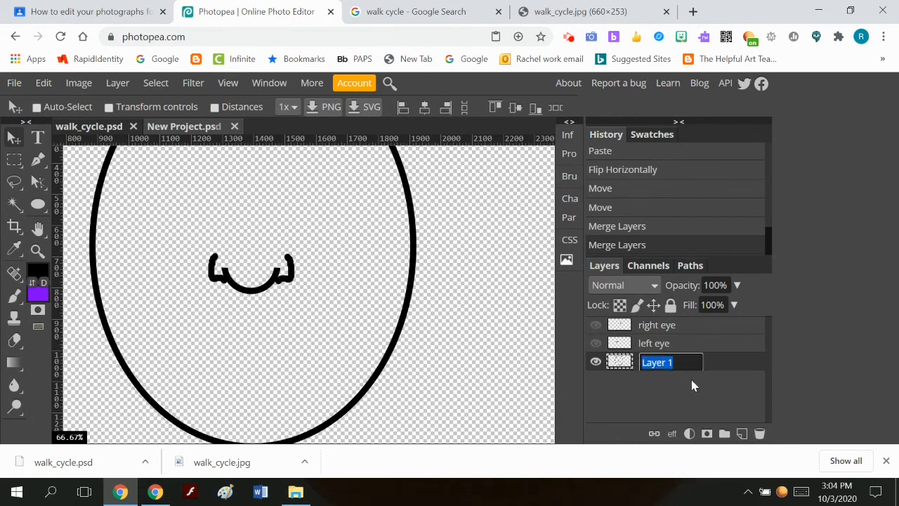
{"action": "type", "text": "head and nose"}
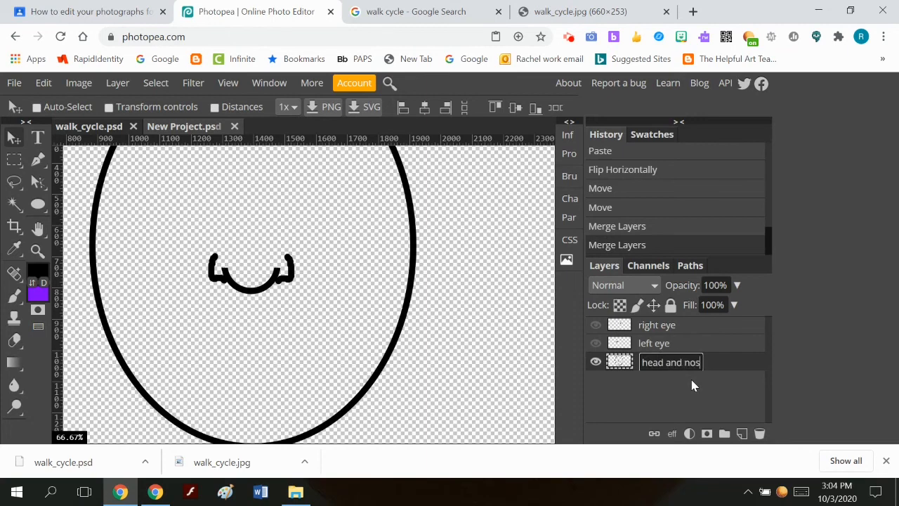
{"action": "key", "text": "Return"}
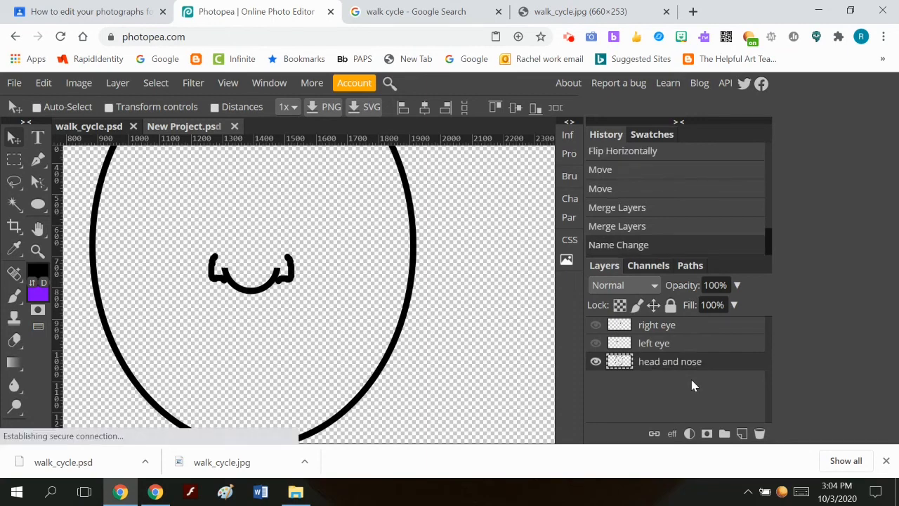
{"action": "left_click", "coordinate": [595, 343]}
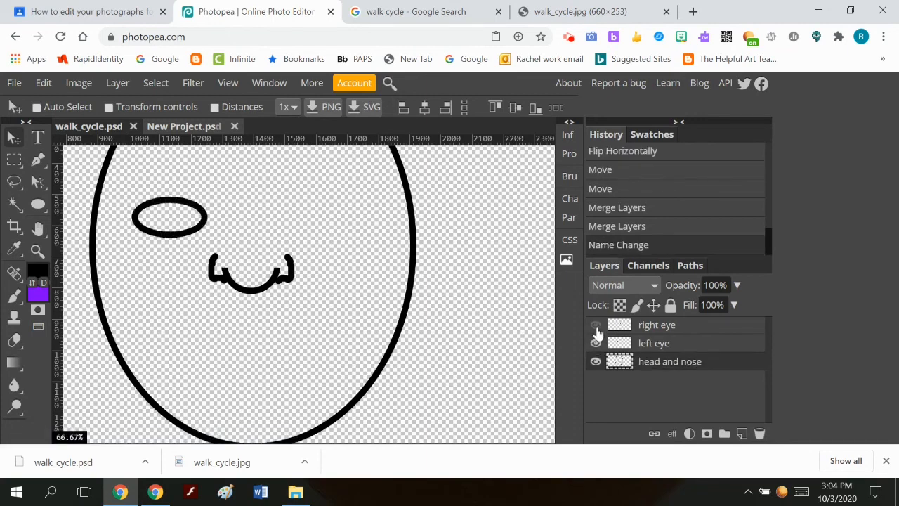
{"action": "left_click", "coordinate": [596, 324]}
Step: Add a new layer above the head and nose layer and name it "pupils"
{"action": "scroll", "coordinate": [312, 265], "scroll_direction": "up", "scroll_amount": 2}
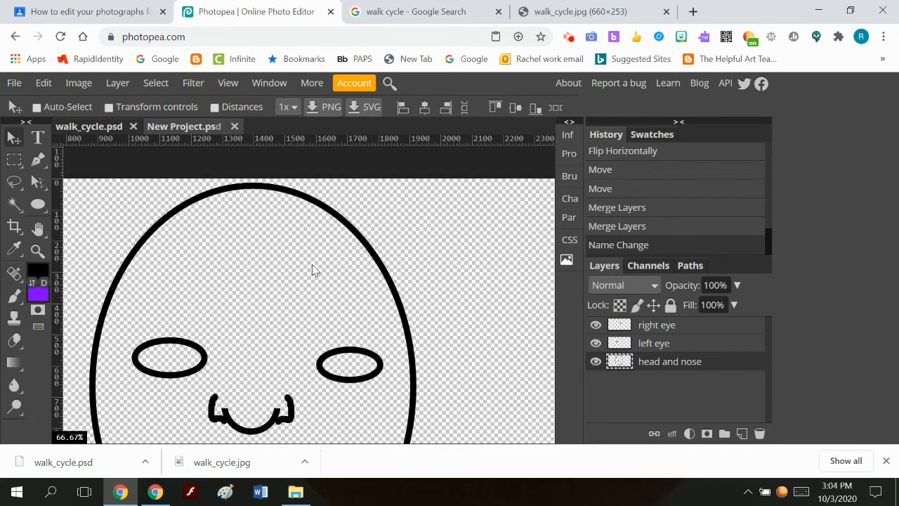
{"action": "scroll", "coordinate": [312, 266], "scroll_direction": "down", "scroll_amount": 1}
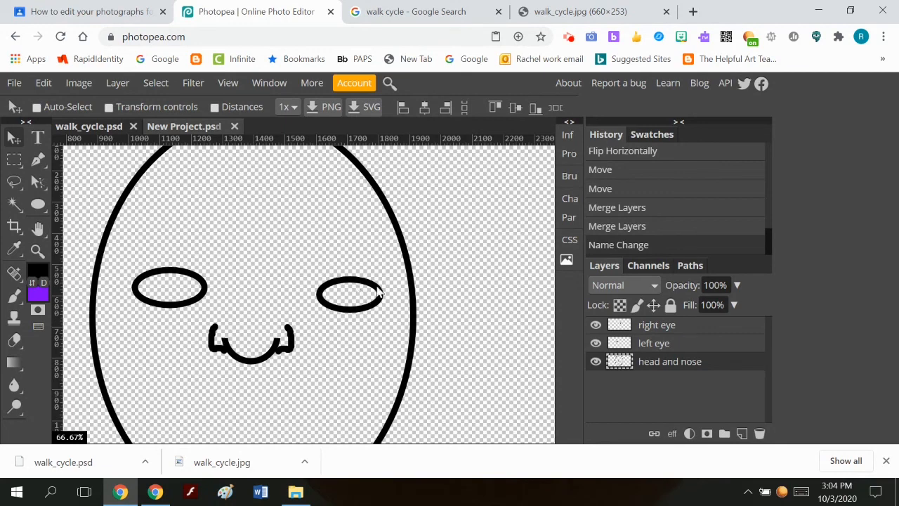
{"action": "left_click", "coordinate": [116, 84]}
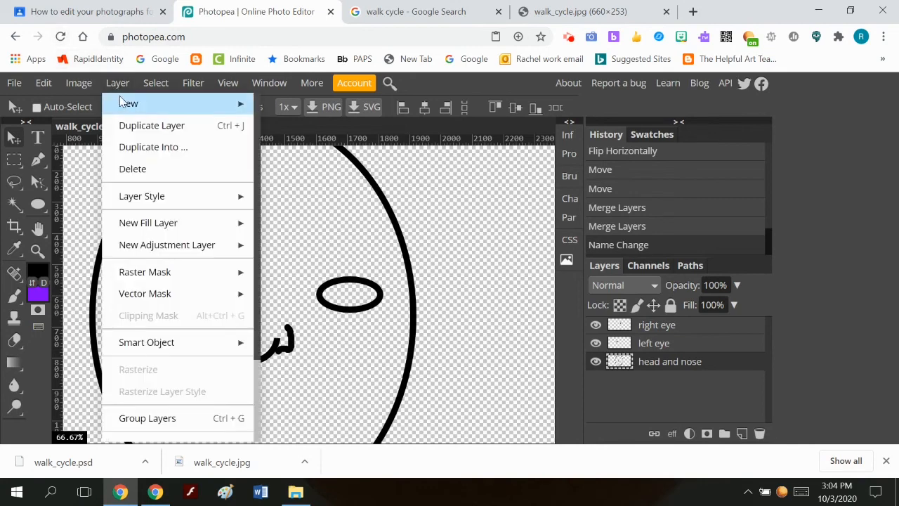
{"action": "mouse_move", "coordinate": [130, 103]}
{"action": "left_click", "coordinate": [269, 109]}
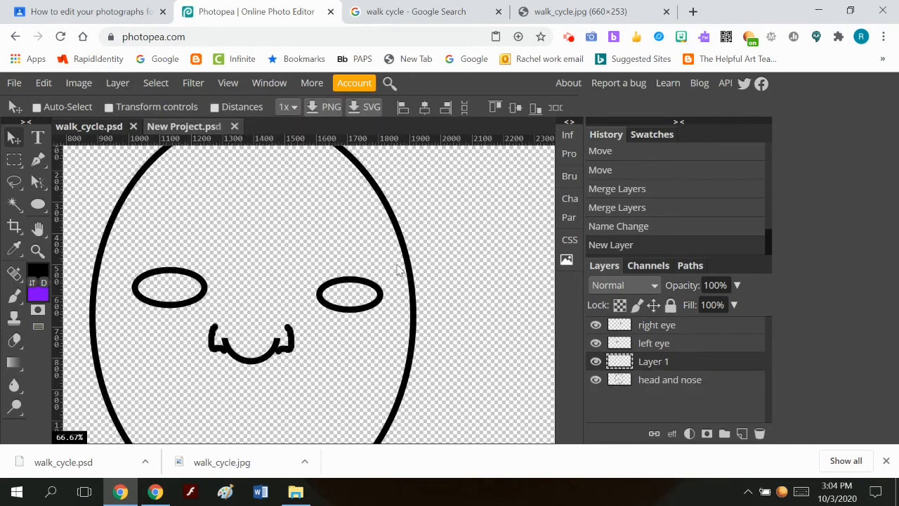
{"action": "double_click", "coordinate": [657, 362]}
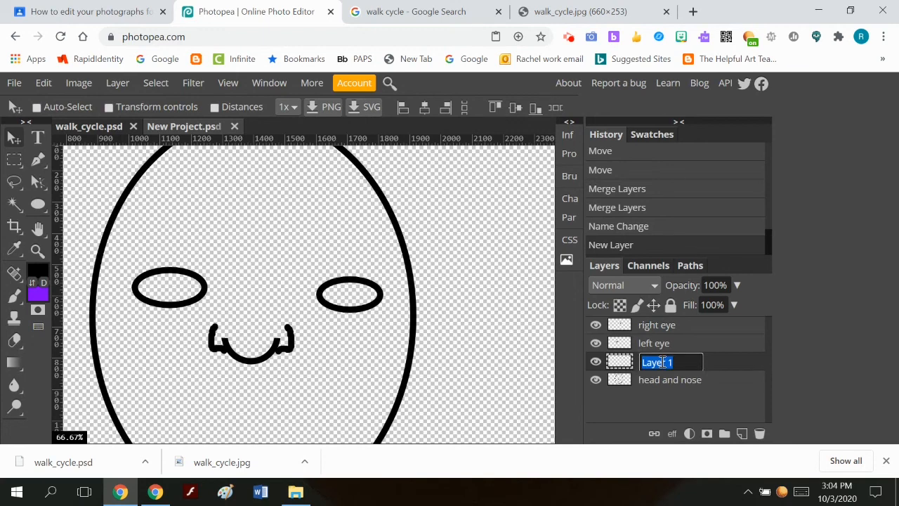
{"action": "type", "text": "pupils"}
{"action": "key", "text": "Return"}
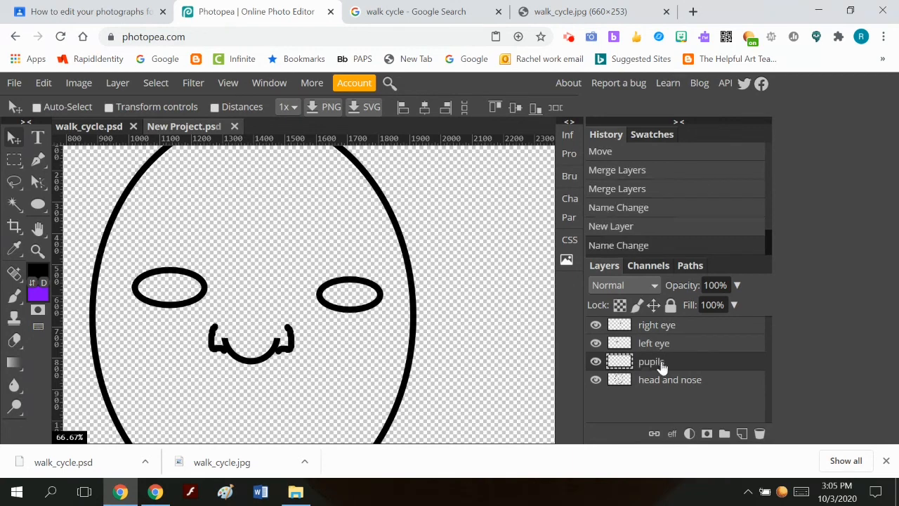
Step: Draw a small circle as the pupil inside the left eye with the Ellipse tool and give it a solid black fill
{"action": "right_click", "coordinate": [38, 205]}
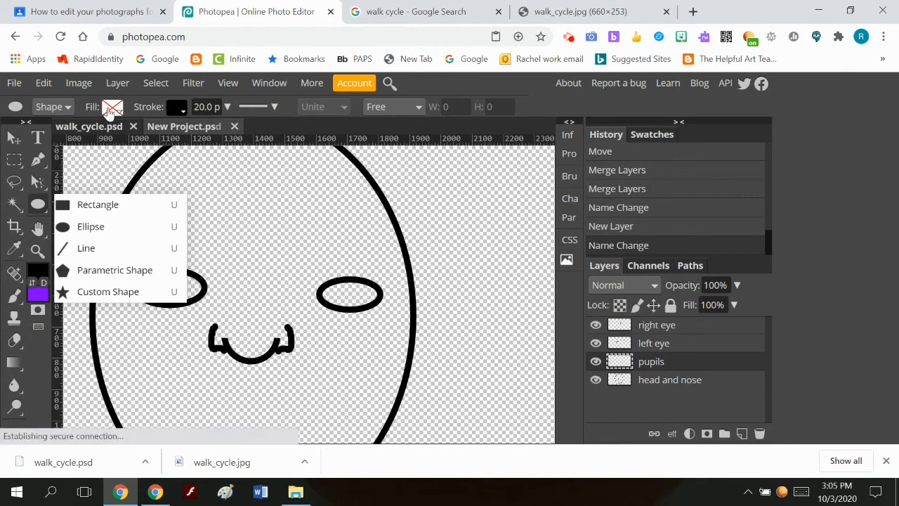
{"action": "left_click", "coordinate": [109, 111]}
{"action": "left_click", "coordinate": [111, 107]}
{"action": "left_click", "coordinate": [177, 135]}
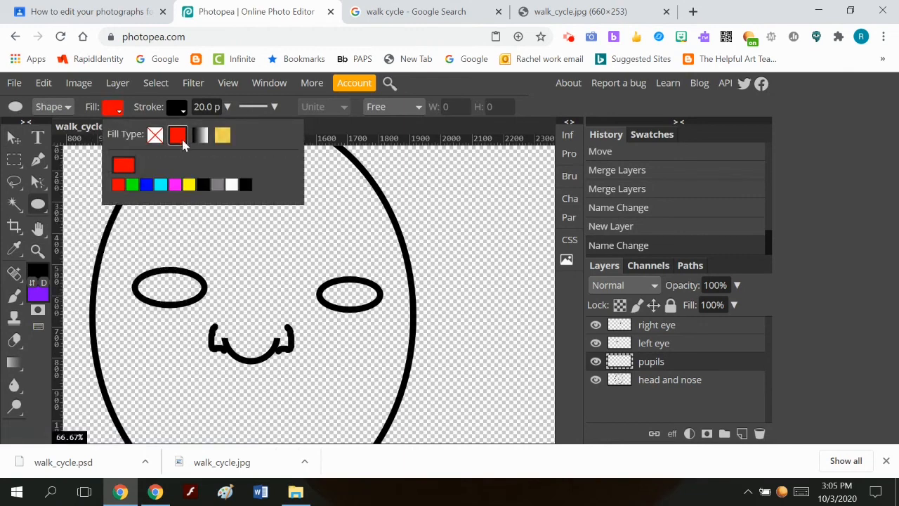
{"action": "left_click", "coordinate": [202, 185]}
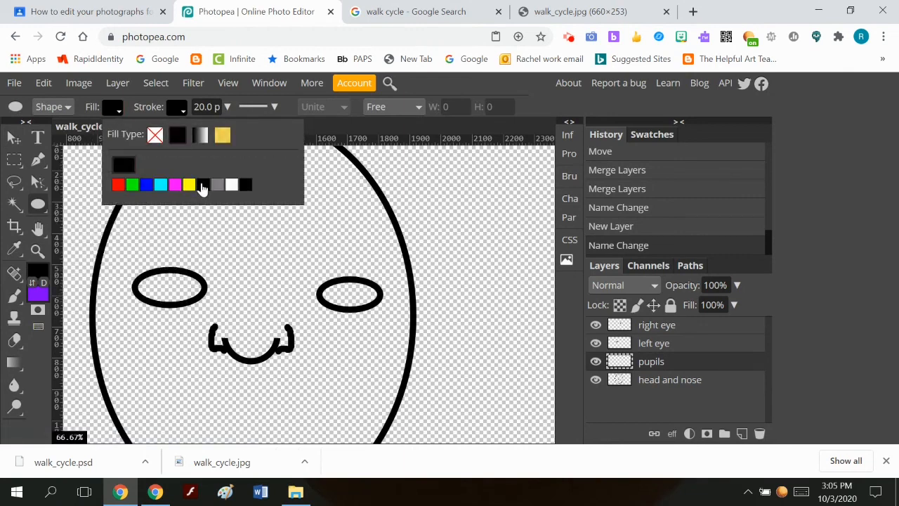
{"action": "left_click", "coordinate": [481, 83]}
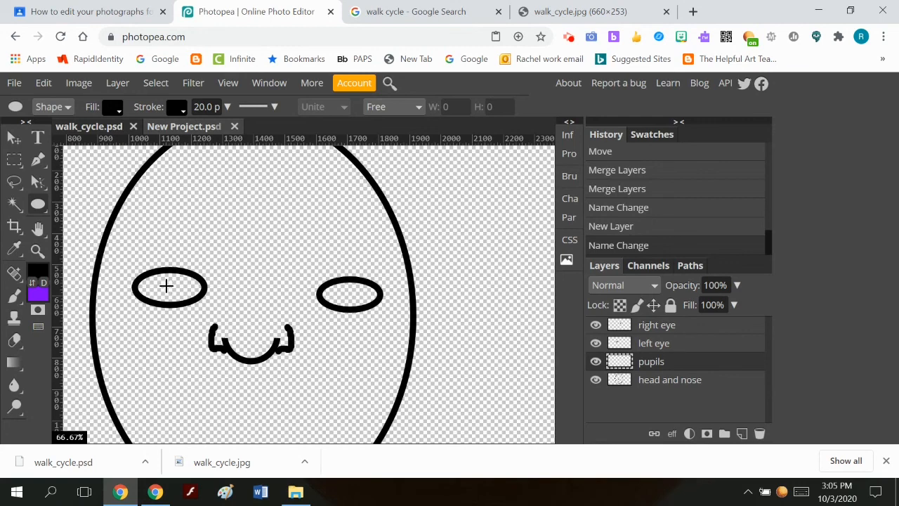
{"action": "left_click_drag", "start_coordinate": [168, 284], "coordinate": [183, 300]}
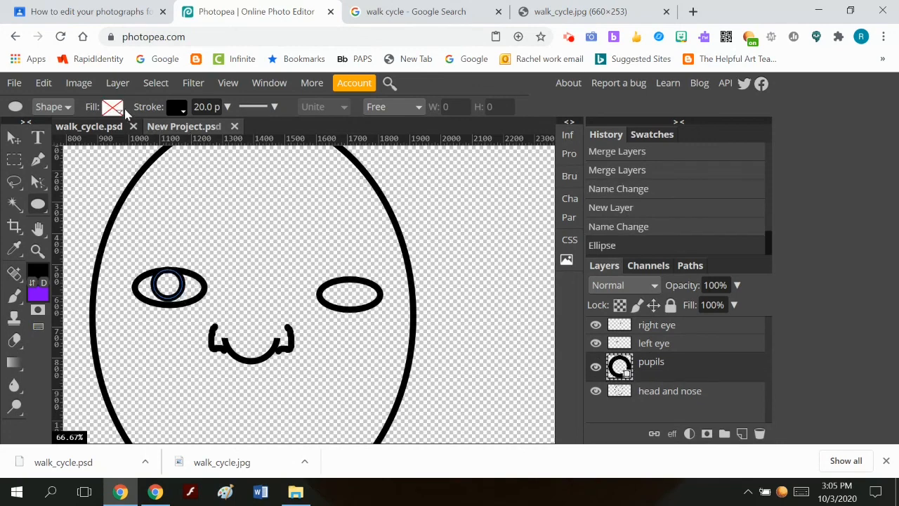
{"action": "left_click", "coordinate": [110, 109]}
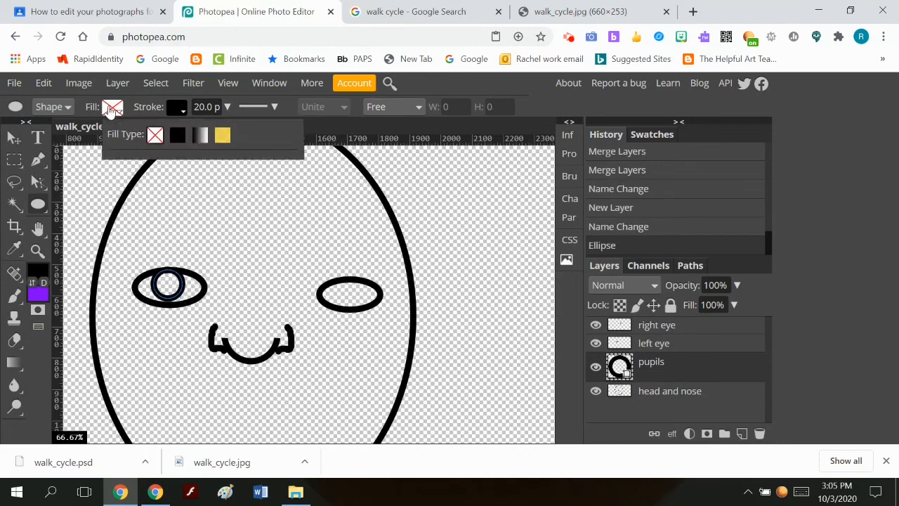
{"action": "left_click", "coordinate": [179, 134]}
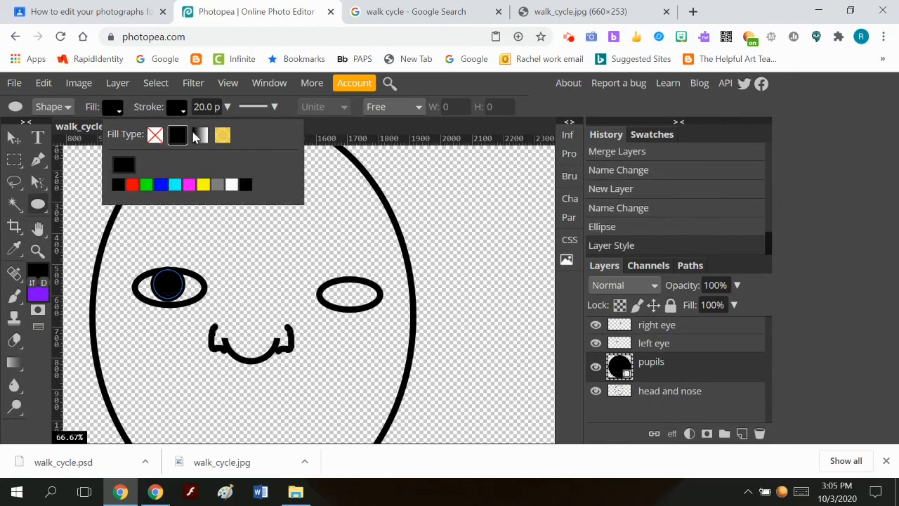
{"action": "left_click", "coordinate": [467, 83]}
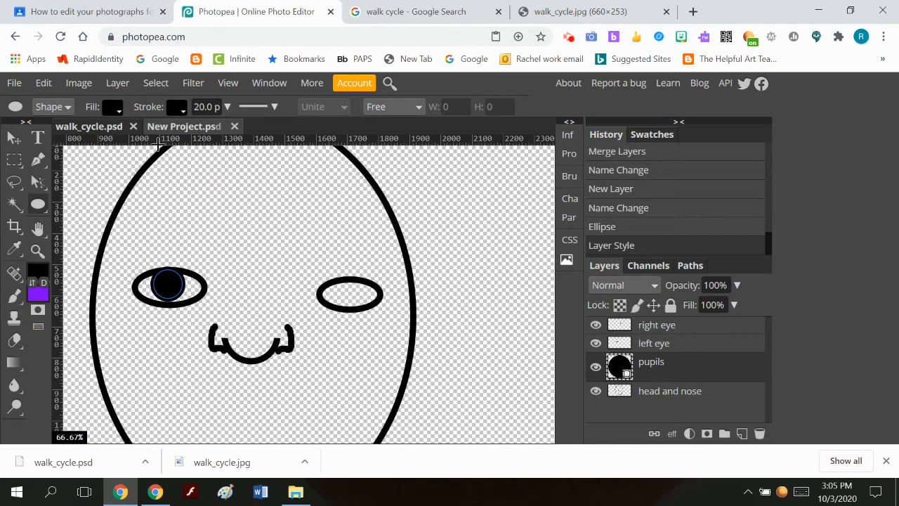
Step: Duplicate the pupils layer and move the copy into the centre of the right eye
{"action": "left_click", "coordinate": [119, 83]}
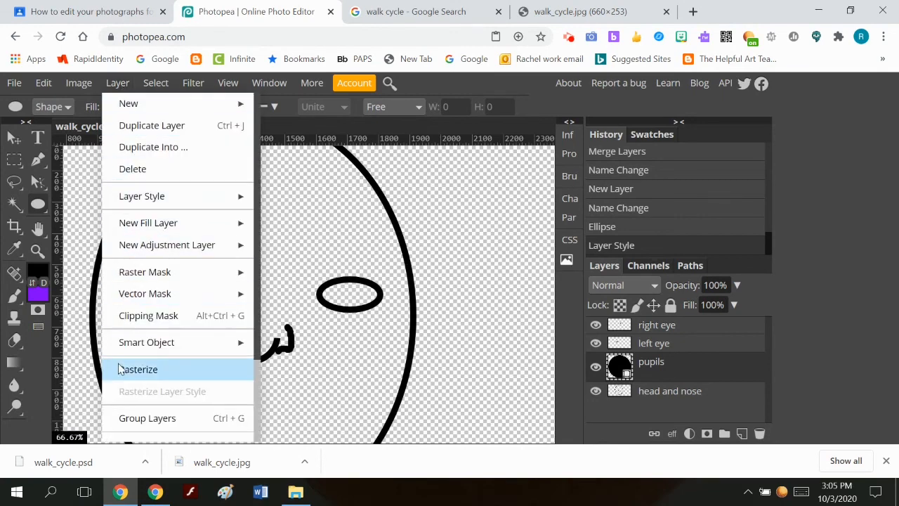
{"action": "mouse_move", "coordinate": [121, 351]}
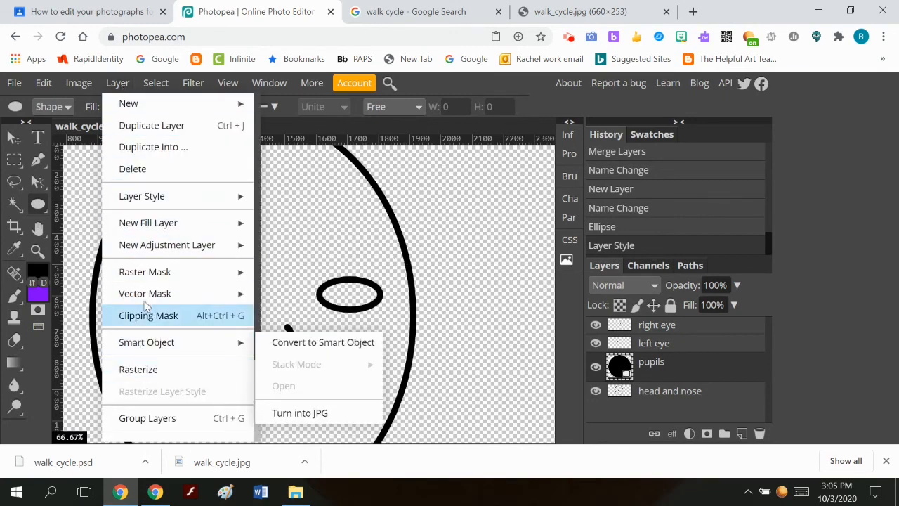
{"action": "left_click", "coordinate": [186, 127]}
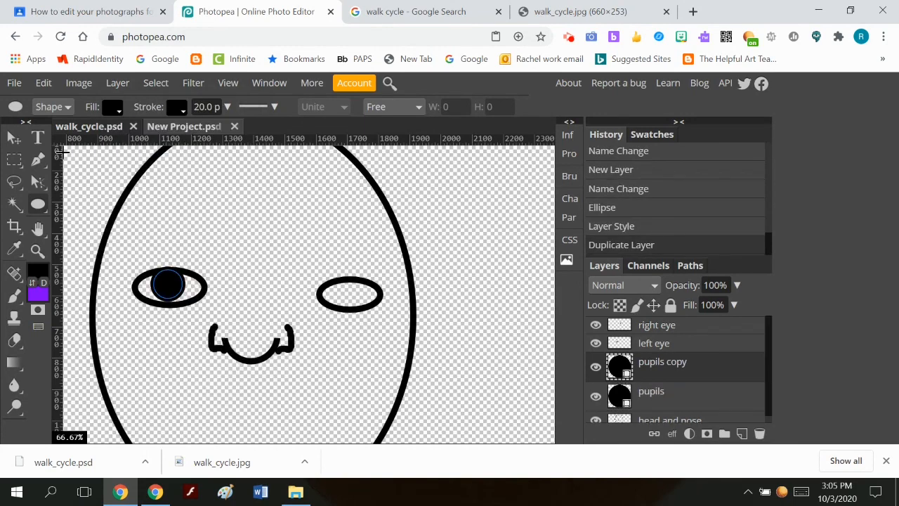
{"action": "left_click", "coordinate": [14, 137]}
{"action": "left_click_drag", "start_coordinate": [170, 284], "coordinate": [353, 293]}
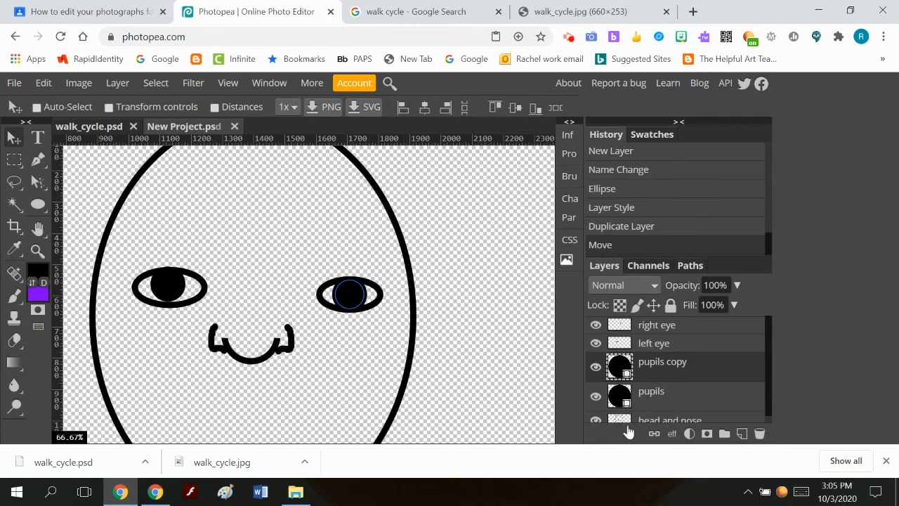
Step: Move the left pupil slightly down to centre it in its eye, and rasterize both pupil layers
{"action": "left_click", "coordinate": [686, 403]}
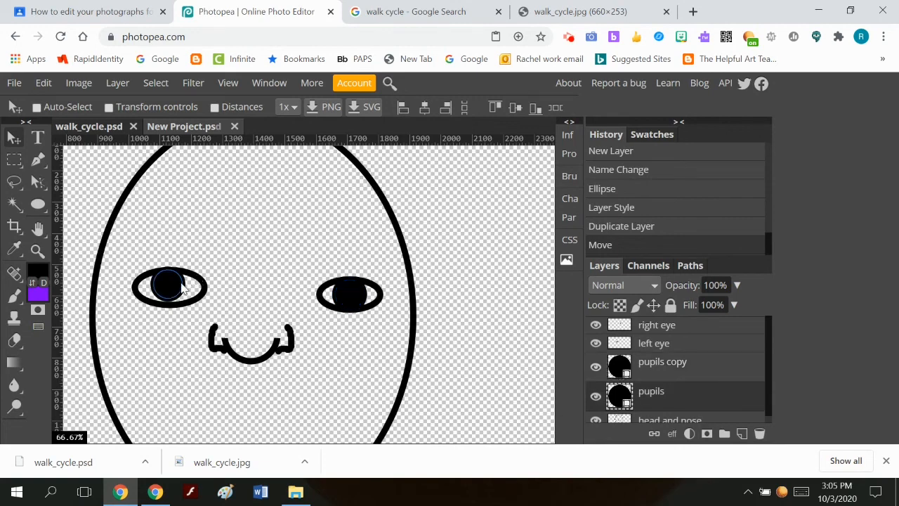
{"action": "left_click_drag", "start_coordinate": [177, 284], "coordinate": [177, 290]}
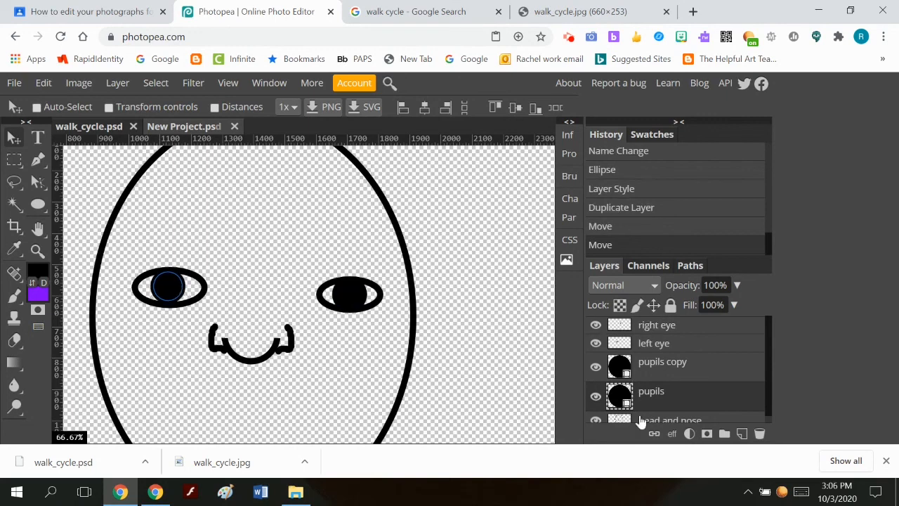
{"action": "left_click", "coordinate": [681, 371]}
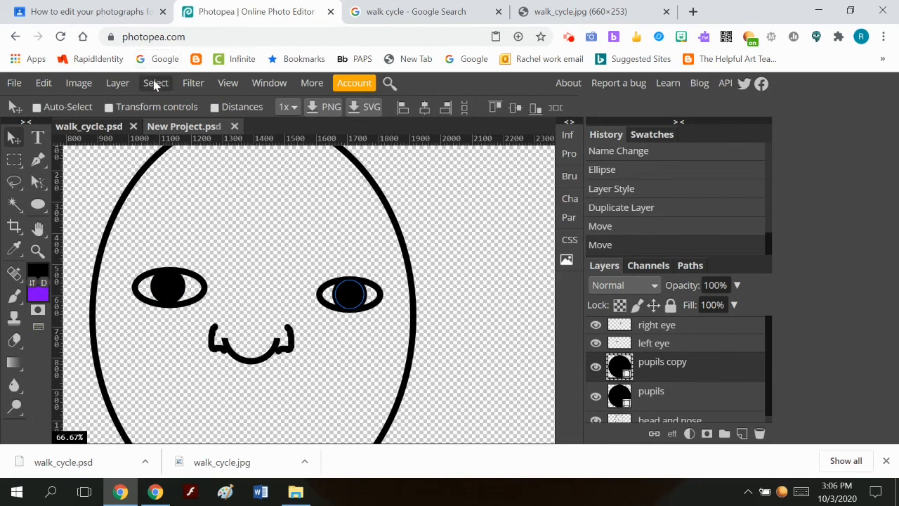
{"action": "right_click", "coordinate": [679, 373]}
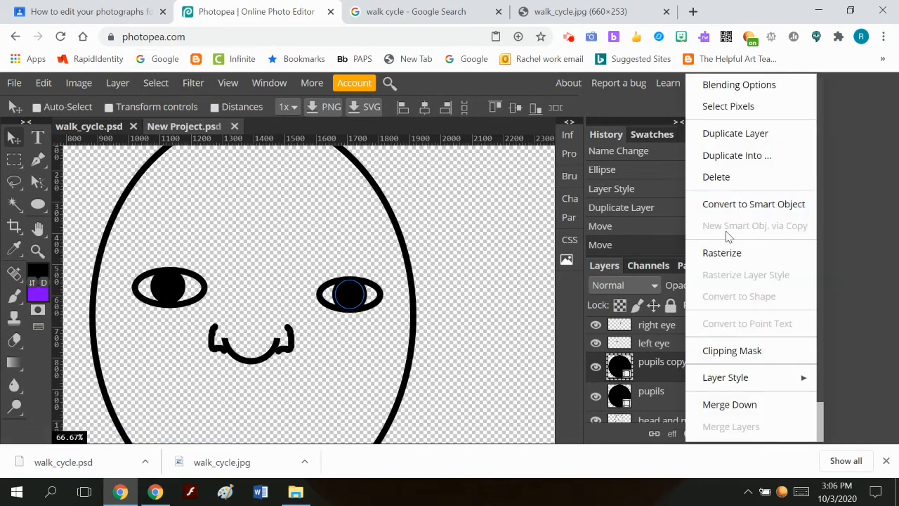
{"action": "left_click", "coordinate": [721, 253]}
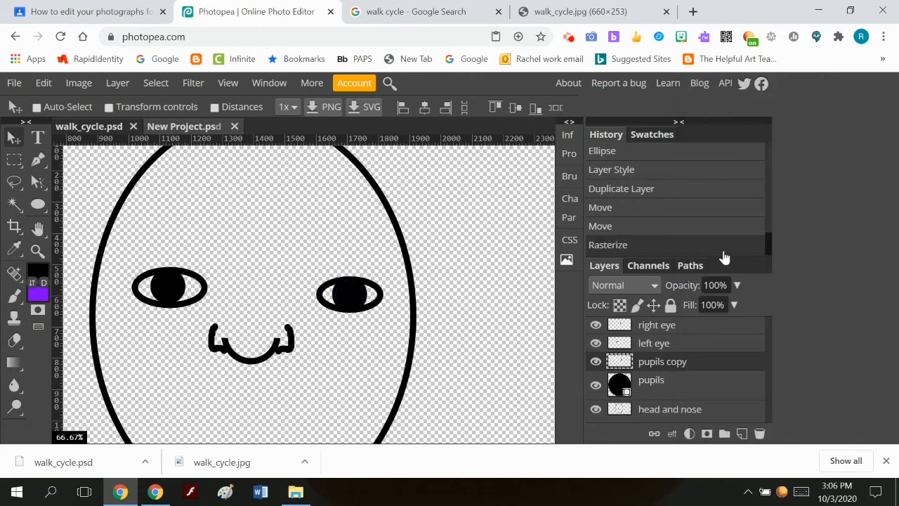
{"action": "right_click", "coordinate": [665, 388]}
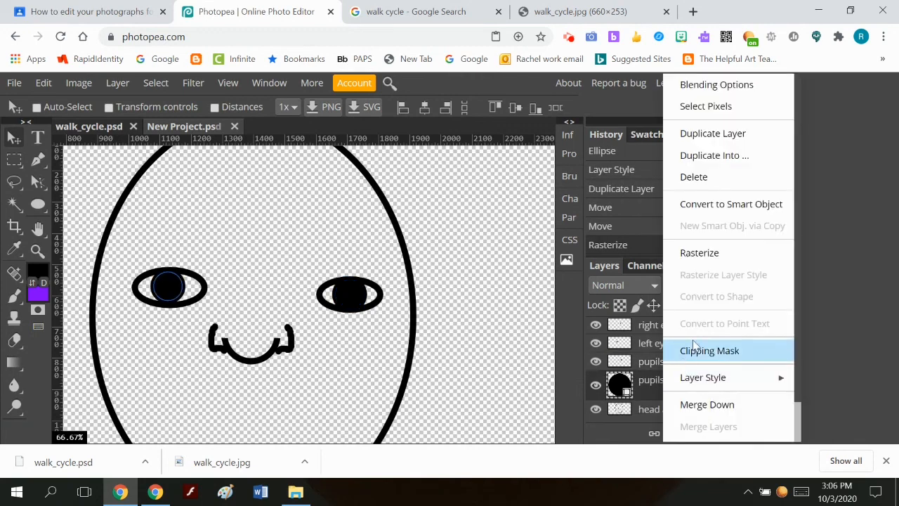
{"action": "left_click", "coordinate": [705, 254]}
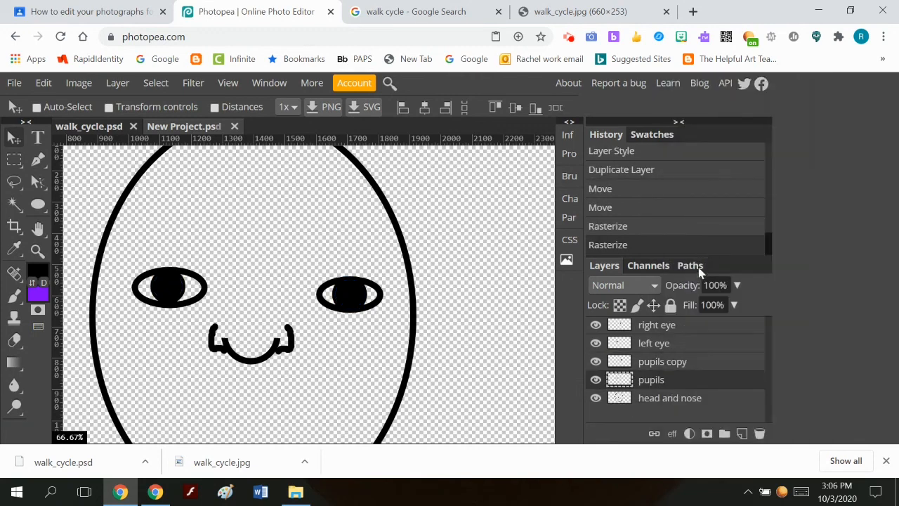
Step: Merge the pupils copy layer down into the pupils layer and rename the merged layer "pupils"
{"action": "left_click", "coordinate": [668, 364]}
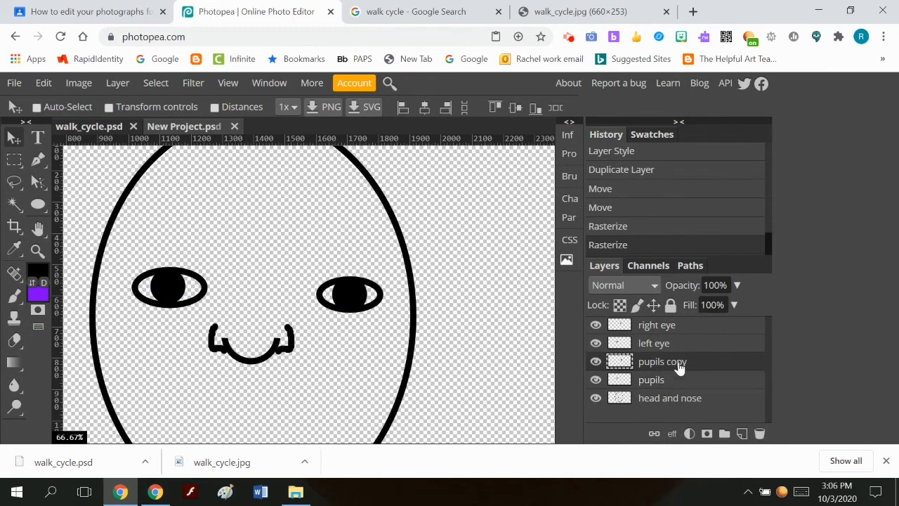
{"action": "right_click", "coordinate": [679, 366]}
{"action": "left_click", "coordinate": [711, 405]}
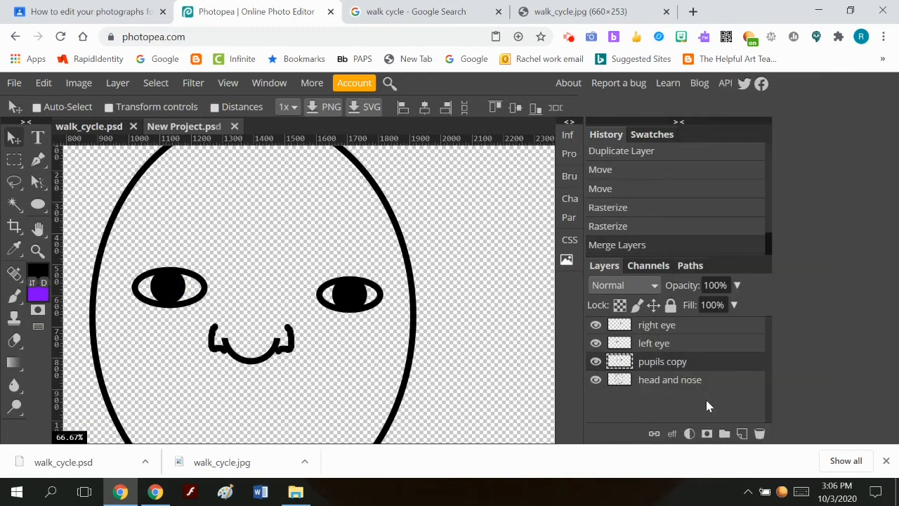
{"action": "double_click", "coordinate": [681, 362]}
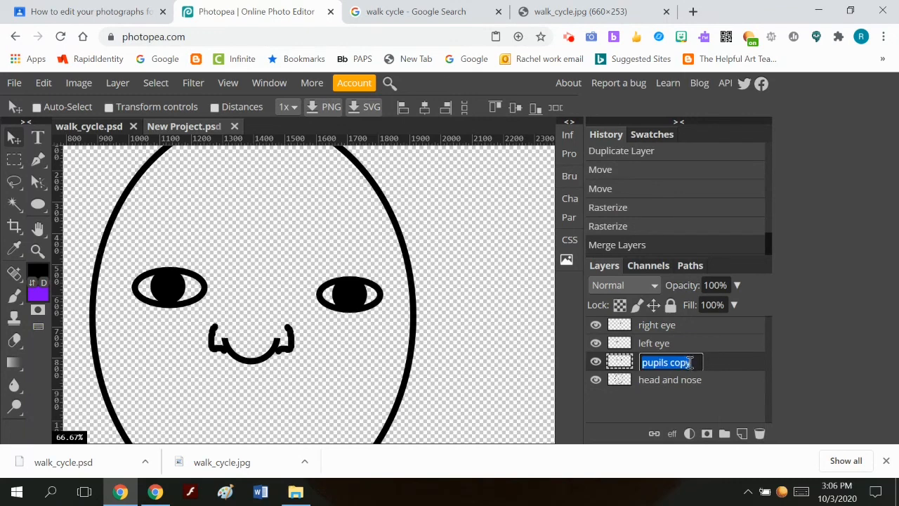
{"action": "left_click", "coordinate": [694, 363]}
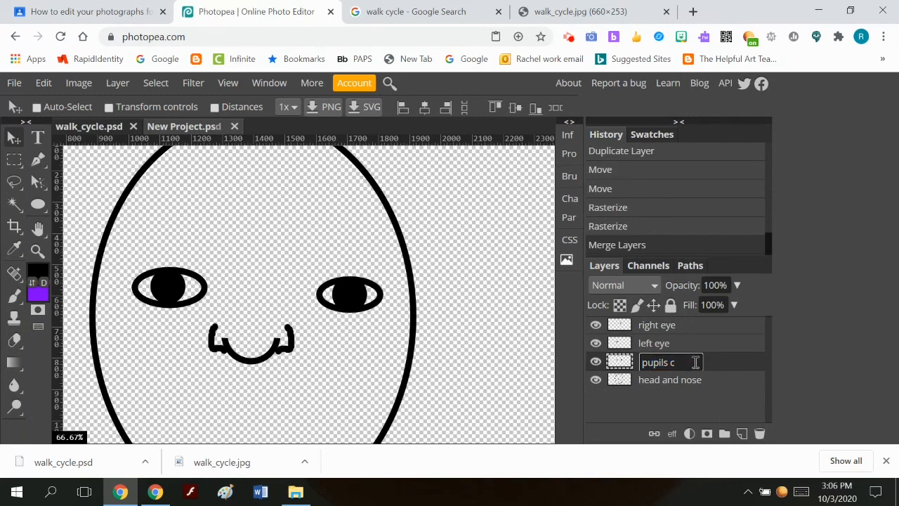
{"action": "key", "text": "Return"}
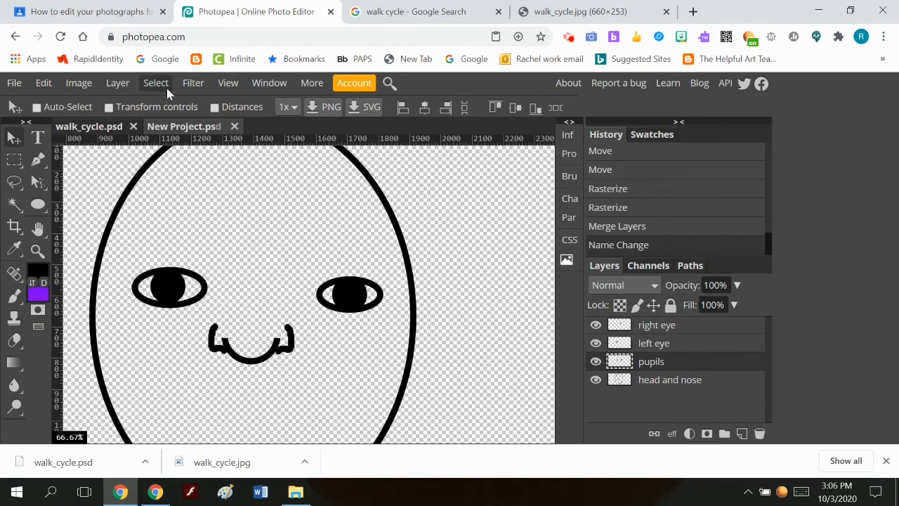
Step: Add a new layer and place it between the pupils layer and the head and nose layer
{"action": "left_click", "coordinate": [123, 85]}
{"action": "mouse_move", "coordinate": [130, 105]}
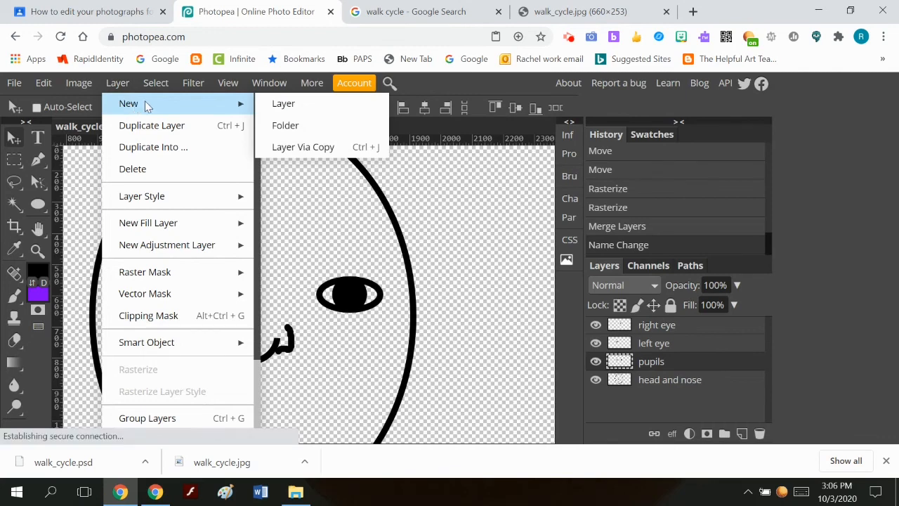
{"action": "left_click", "coordinate": [300, 106]}
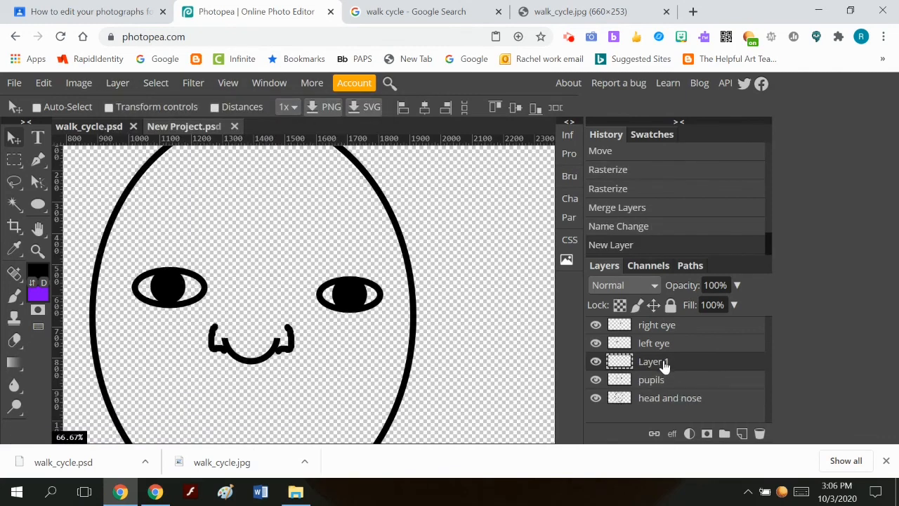
{"action": "left_click_drag", "start_coordinate": [673, 363], "coordinate": [687, 384]}
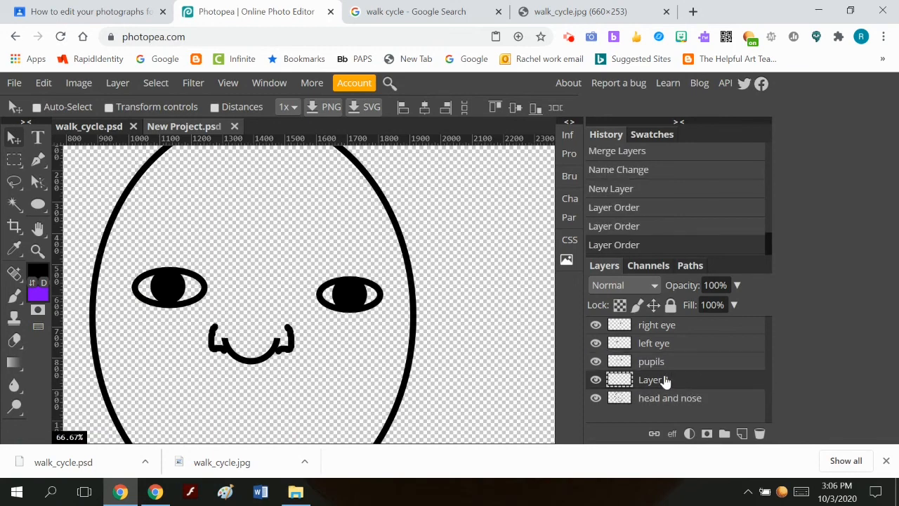
Step: Draw a wide, flat ellipse with no fill and a 20 px black stroke below the nose as the mouth
{"action": "scroll", "coordinate": [408, 360], "scroll_direction": "down", "scroll_amount": 2}
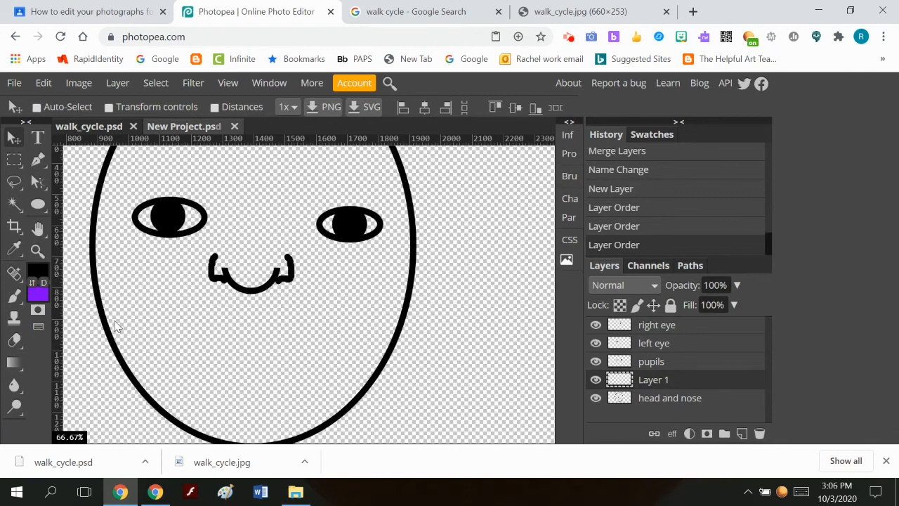
{"action": "left_click", "coordinate": [38, 204]}
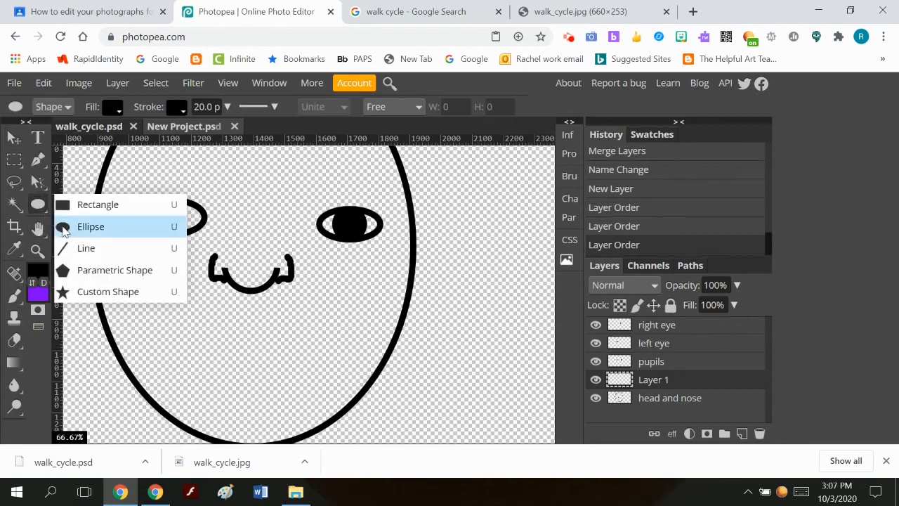
{"action": "left_click", "coordinate": [64, 225]}
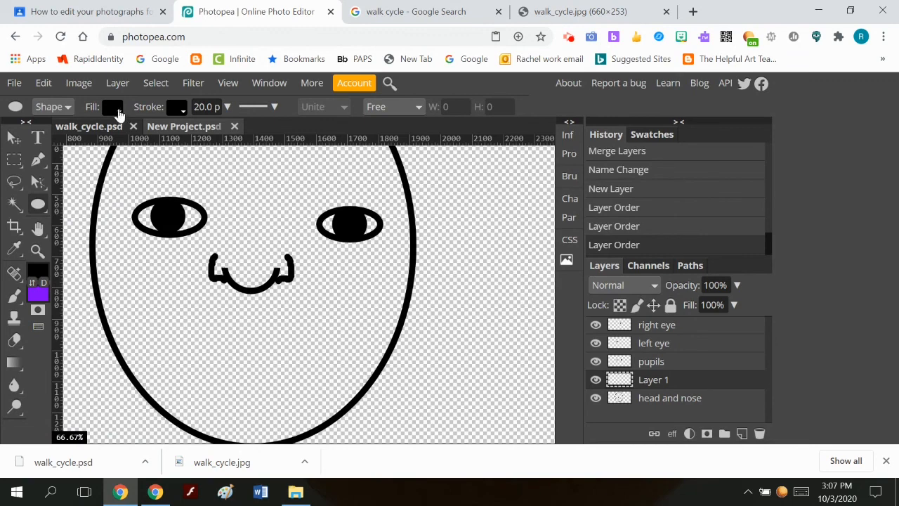
{"action": "left_click", "coordinate": [116, 110]}
{"action": "left_click", "coordinate": [154, 134]}
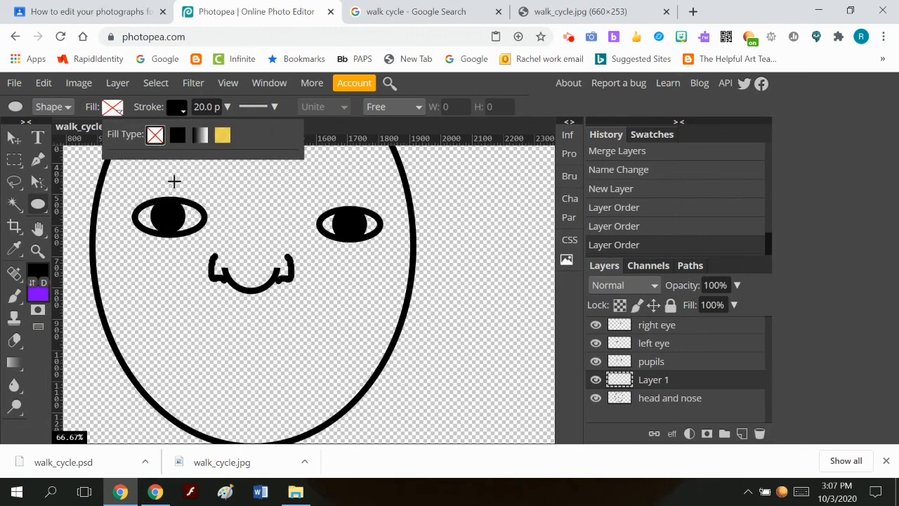
{"action": "left_click", "coordinate": [463, 95]}
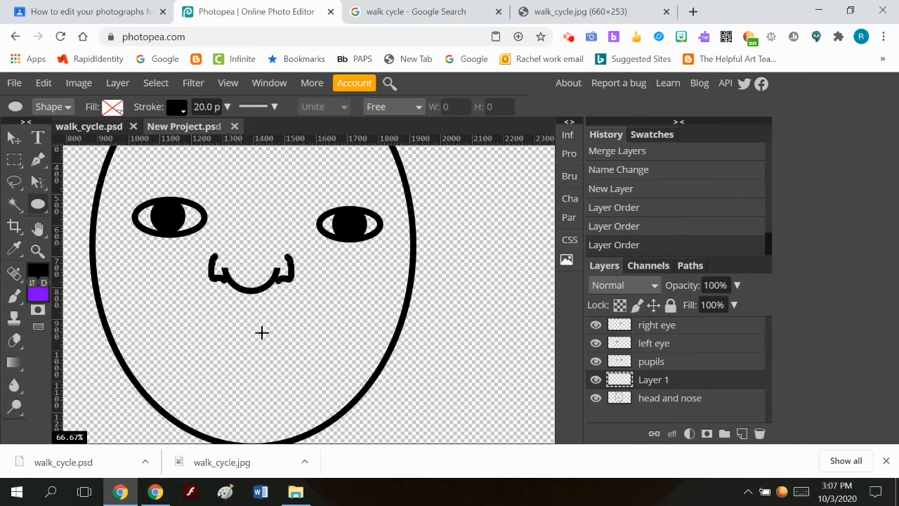
{"action": "left_click_drag", "start_coordinate": [247, 341], "coordinate": [298, 360]}
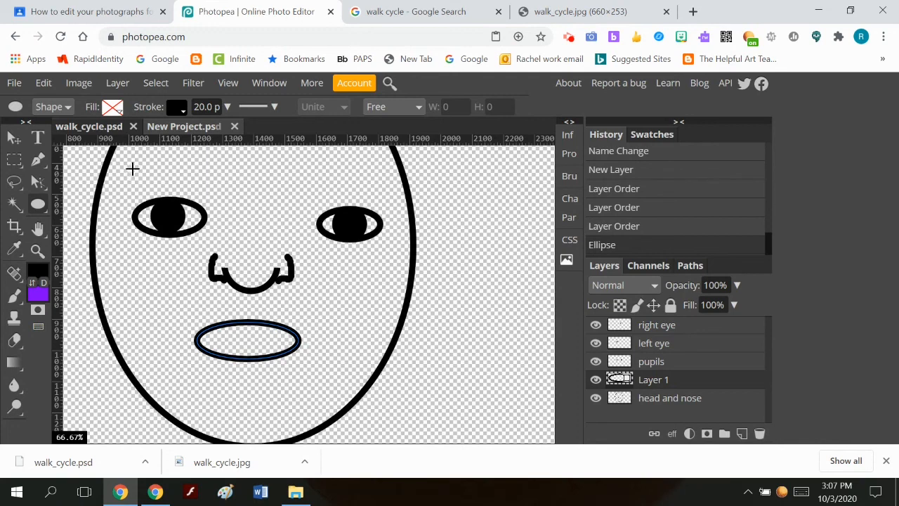
Step: Rename the mouth ellipse's layer "open mouth" and rasterize it
{"action": "double_click", "coordinate": [664, 380]}
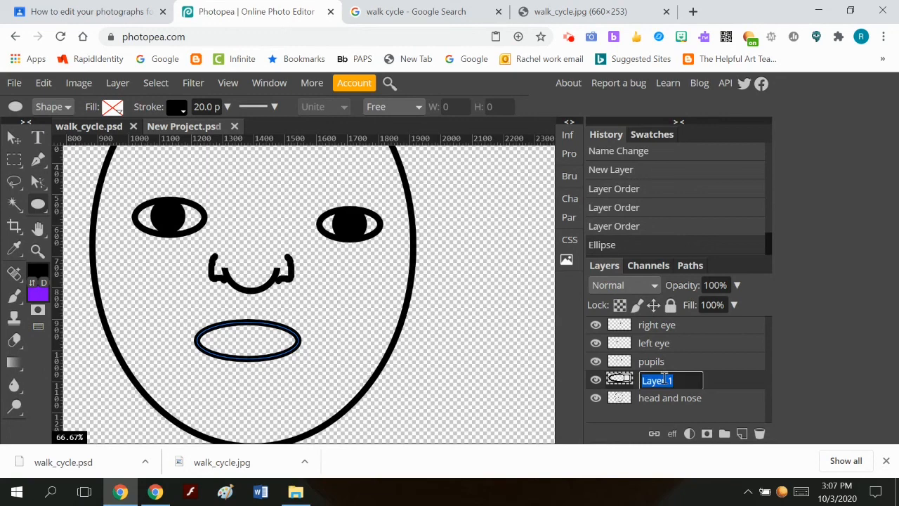
{"action": "type", "text": "pen mouth"}
{"action": "left_click", "coordinate": [663, 380]}
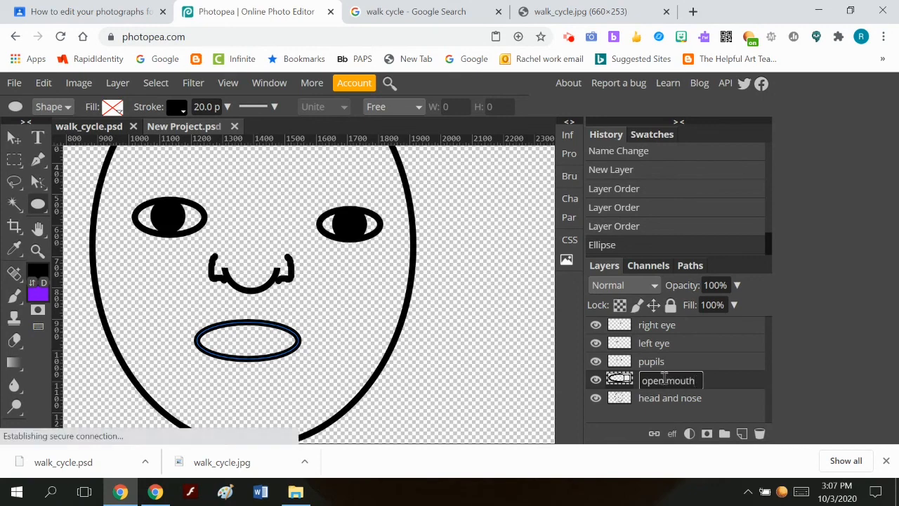
{"action": "key", "text": "Return"}
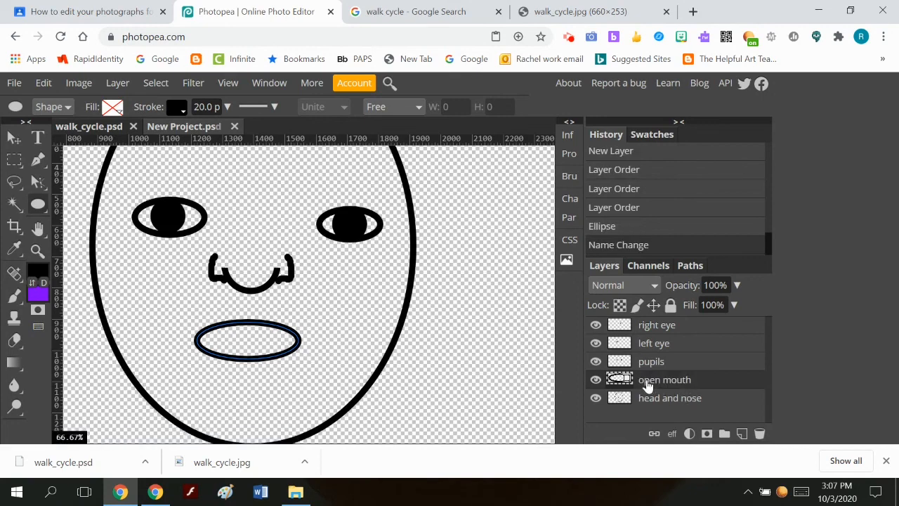
{"action": "right_click", "coordinate": [623, 381]}
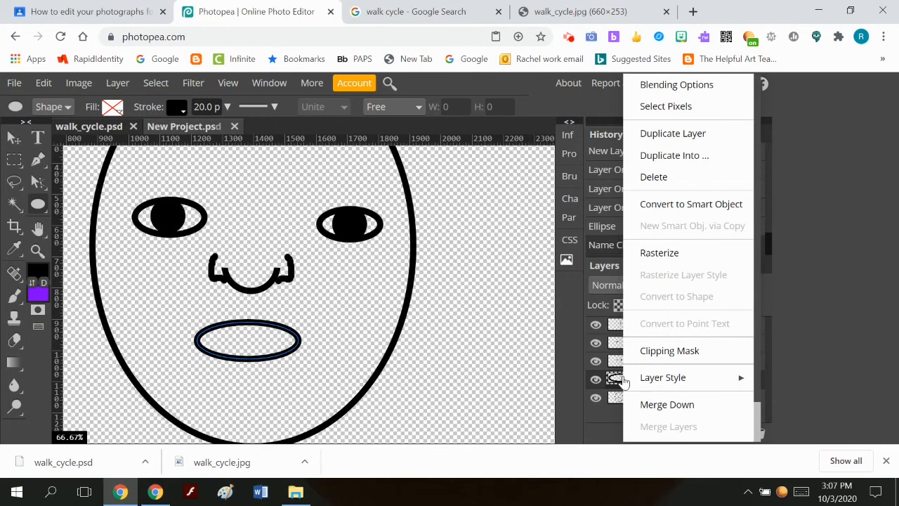
{"action": "left_click", "coordinate": [677, 255]}
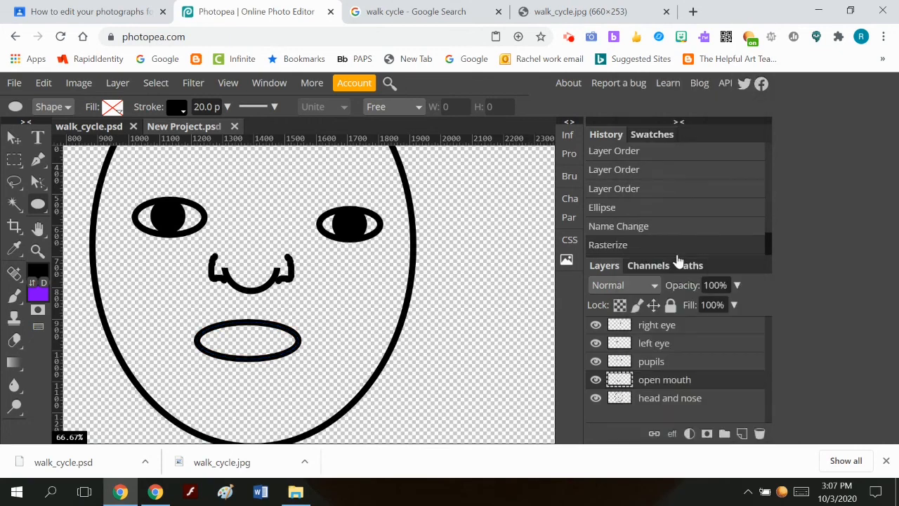
Step: Hide the open mouth layer and add a new layer directly above it
{"action": "left_click", "coordinate": [596, 379]}
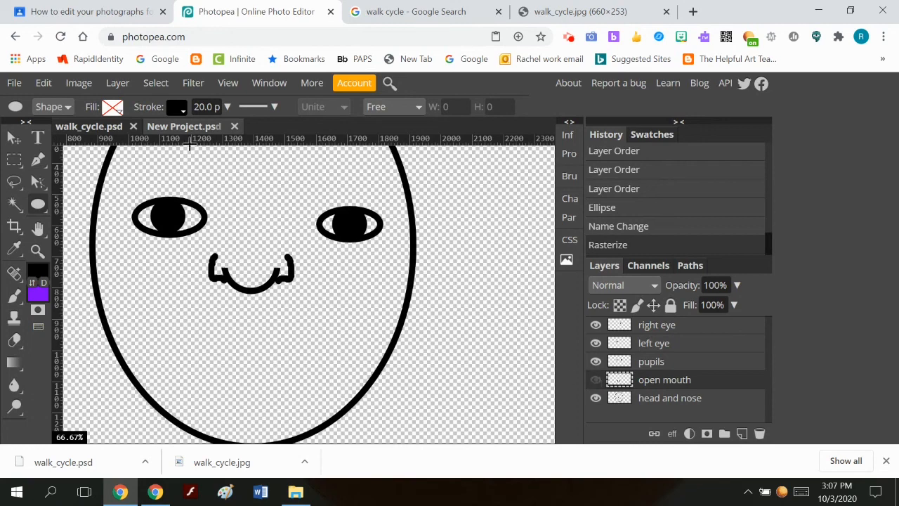
{"action": "left_click", "coordinate": [117, 83]}
{"action": "mouse_move", "coordinate": [125, 104]}
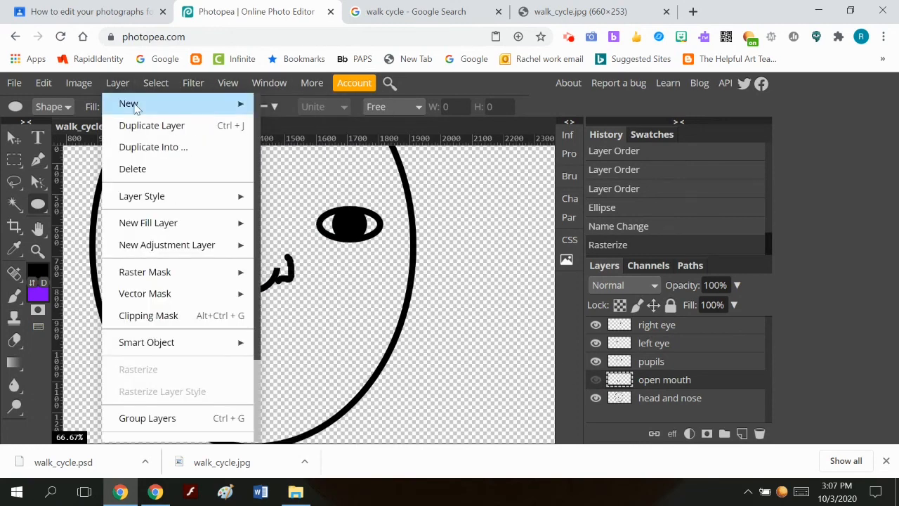
{"action": "left_click", "coordinate": [284, 104]}
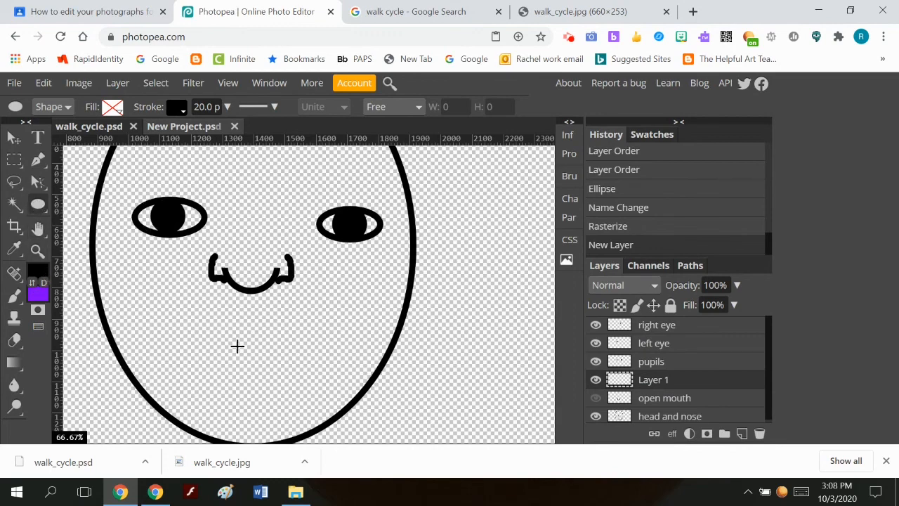
Step: Show the open mouth layer again and lower its opacity to 25%
{"action": "left_click", "coordinate": [595, 397]}
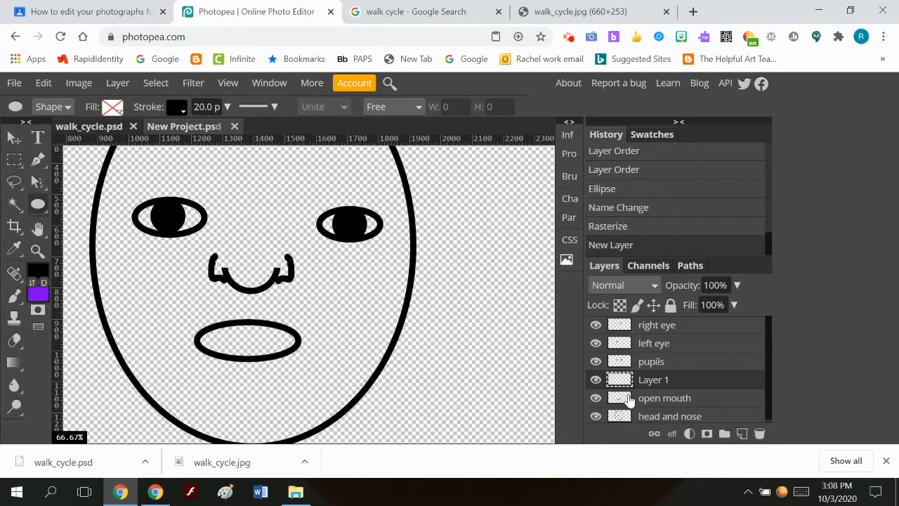
{"action": "left_click", "coordinate": [655, 399]}
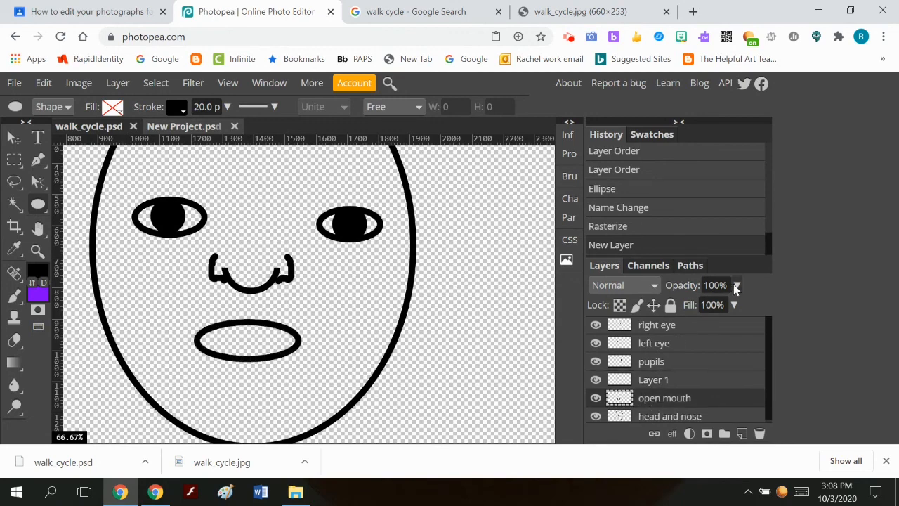
{"action": "left_click", "coordinate": [736, 286]}
{"action": "left_click", "coordinate": [687, 305]}
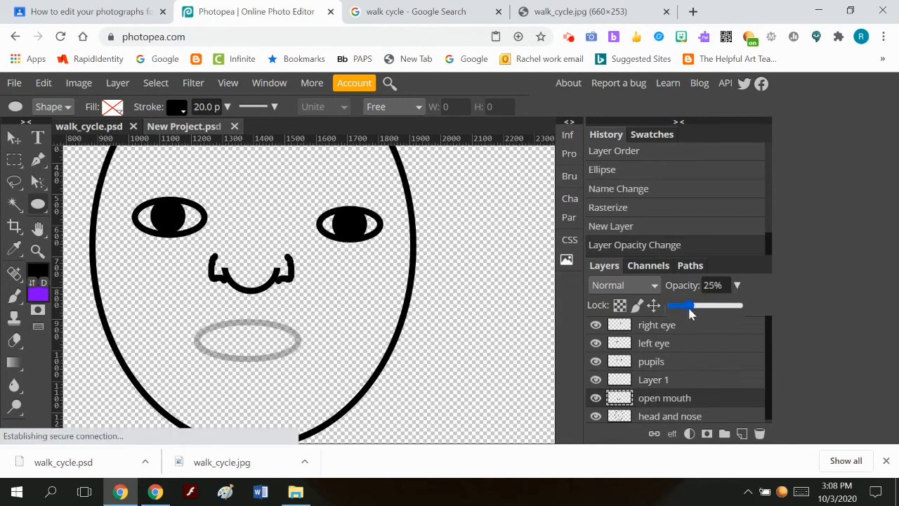
Step: On Layer 1, draw an unfilled, black-outlined circle as wide as the faded mouth and overlapping the nose, and rasterize it
{"action": "left_click", "coordinate": [654, 380]}
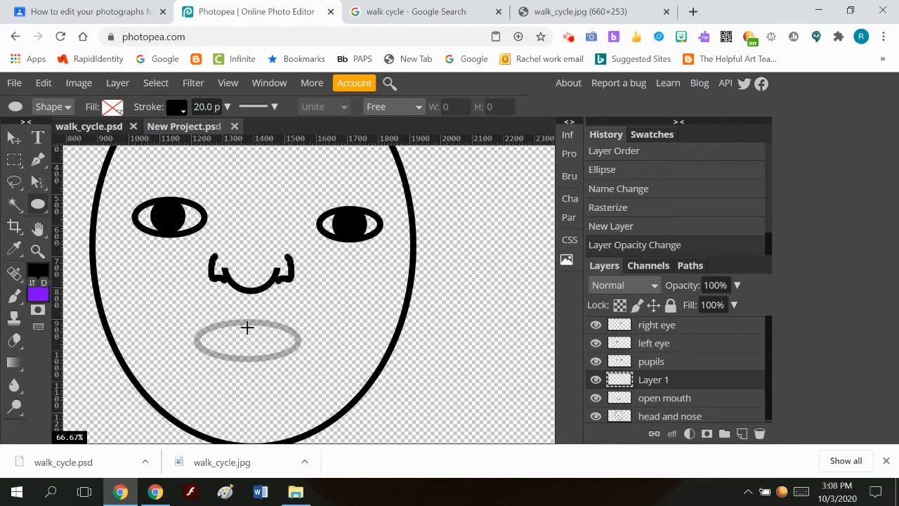
{"action": "left_click_drag", "start_coordinate": [247, 327], "coordinate": [297, 373]}
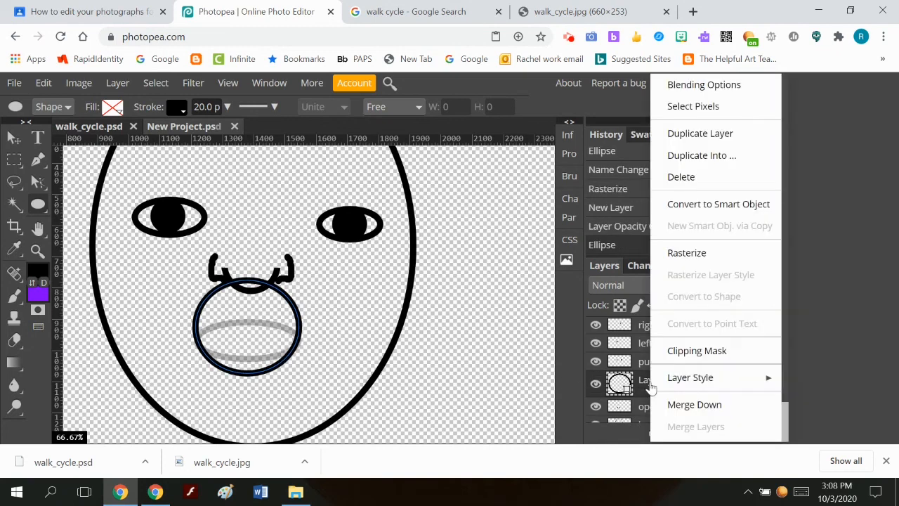
{"action": "right_click", "coordinate": [651, 384]}
{"action": "left_click", "coordinate": [676, 254]}
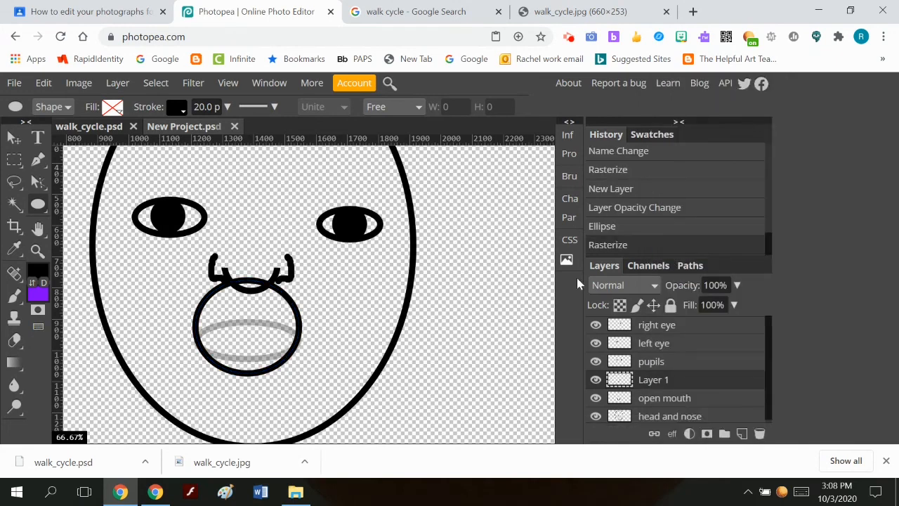
Step: Erase the upper half of the circle on Layer 1, leaving an upward-curving arc below the nose
{"action": "left_click", "coordinate": [14, 340]}
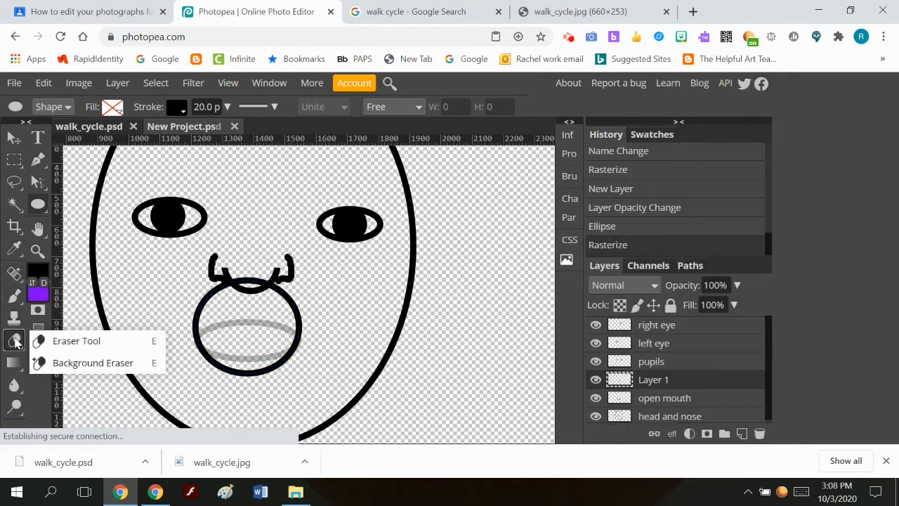
{"action": "mouse_move", "coordinate": [200, 310]}
{"action": "left_mouse_down"}
{"action": "mouse_move", "coordinate": [224, 288]}
{"action": "mouse_move", "coordinate": [198, 297]}
{"action": "mouse_move", "coordinate": [226, 284]}
{"action": "mouse_move", "coordinate": [260, 285]}
{"action": "mouse_move", "coordinate": [241, 274]}
{"action": "mouse_move", "coordinate": [283, 293]}
{"action": "mouse_move", "coordinate": [295, 321]}
{"action": "mouse_move", "coordinate": [274, 304]}
{"action": "left_mouse_up"}
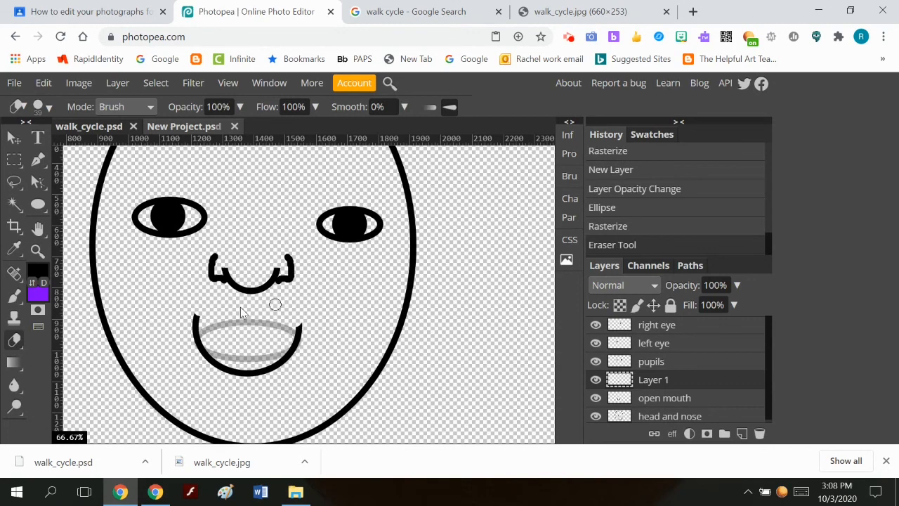
{"action": "left_click", "coordinate": [189, 319]}
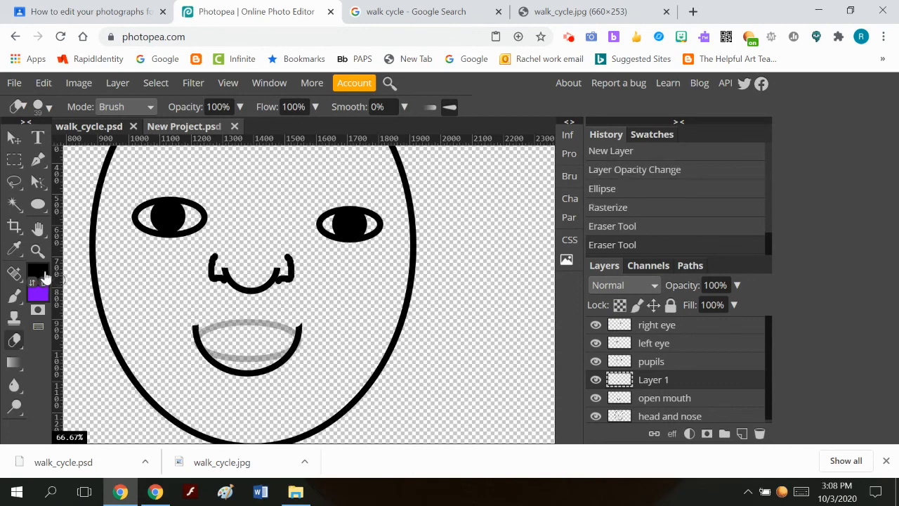
Step: Move the arc up so its base meets the faded mouth's lower edge, and trim its right tip with the eraser
{"action": "left_click", "coordinate": [14, 137]}
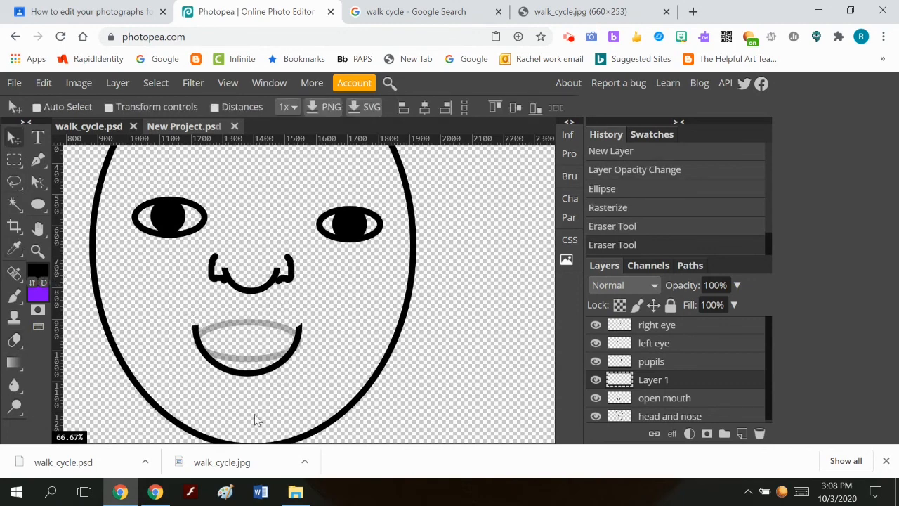
{"action": "left_click_drag", "start_coordinate": [254, 380], "coordinate": [257, 367]}
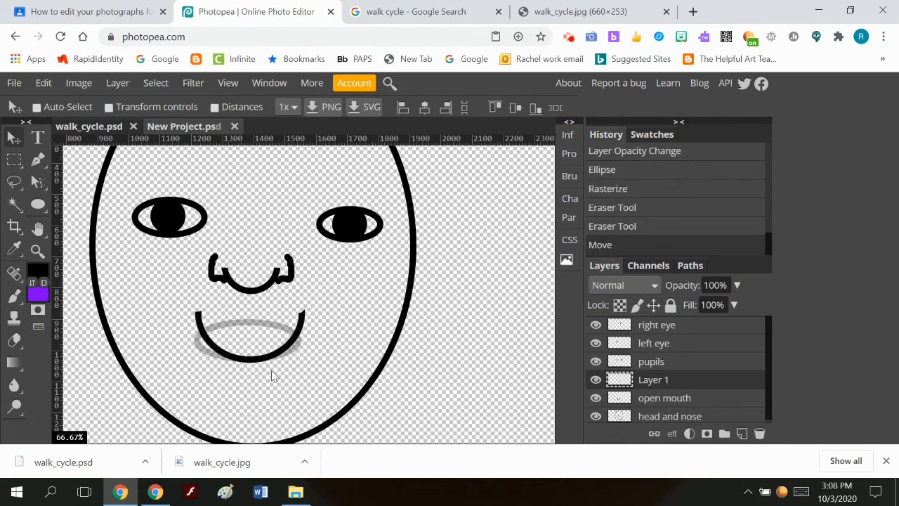
{"action": "left_click", "coordinate": [14, 340]}
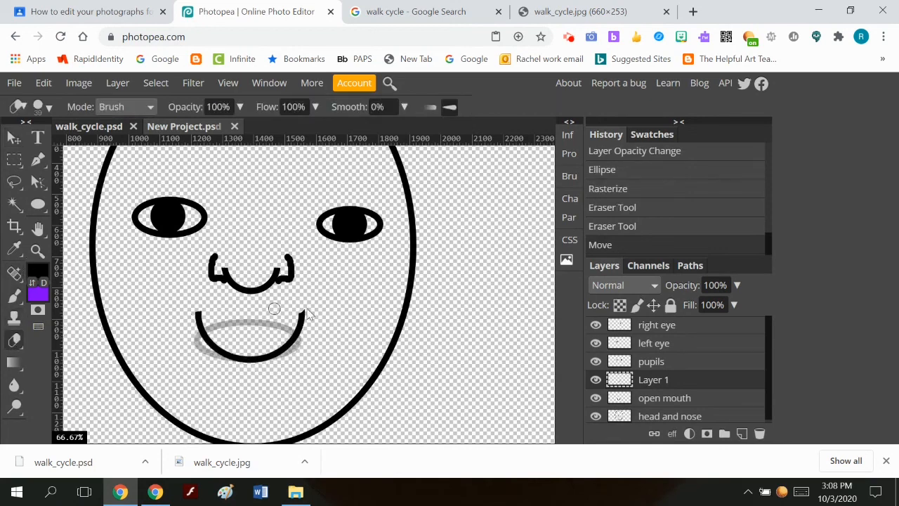
{"action": "left_click", "coordinate": [303, 311]}
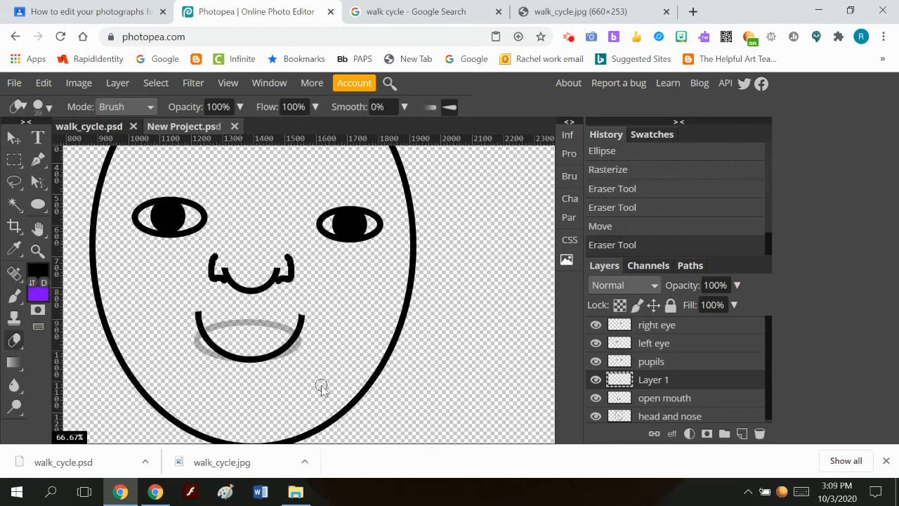
Step: Rename the arc's layer "smile"
{"action": "double_click", "coordinate": [654, 381]}
{"action": "type", "text": "s"}
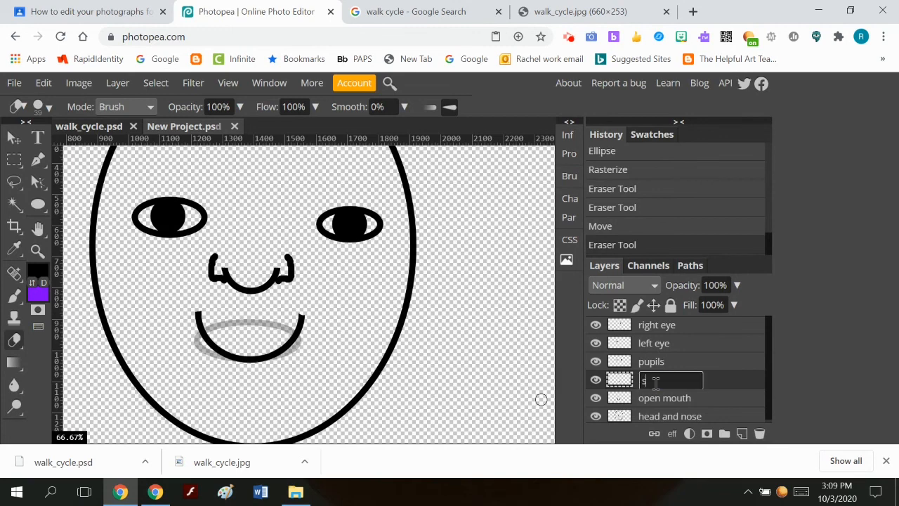
{"action": "type", "text": "mile"}
{"action": "key", "text": "Return"}
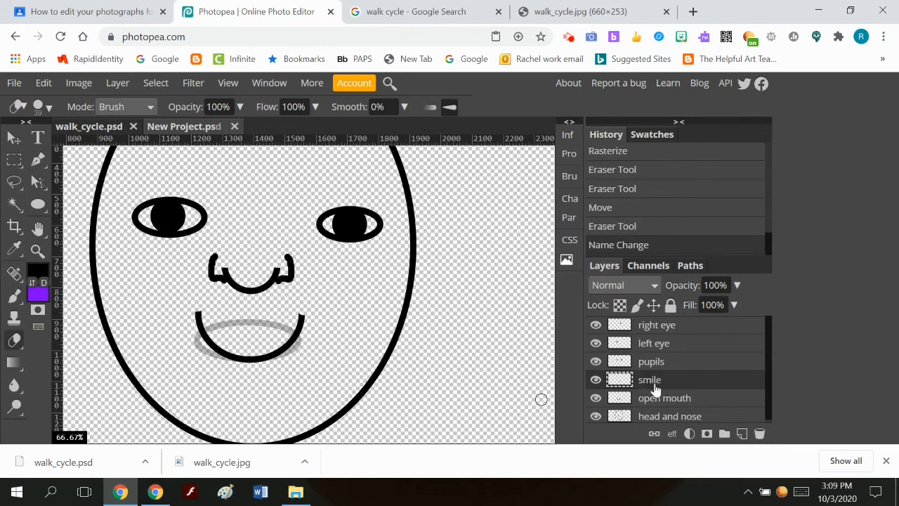
Step: Set the open mouth layer's opacity to 100% and hide both the open mouth and smile layers
{"action": "left_click", "coordinate": [649, 405]}
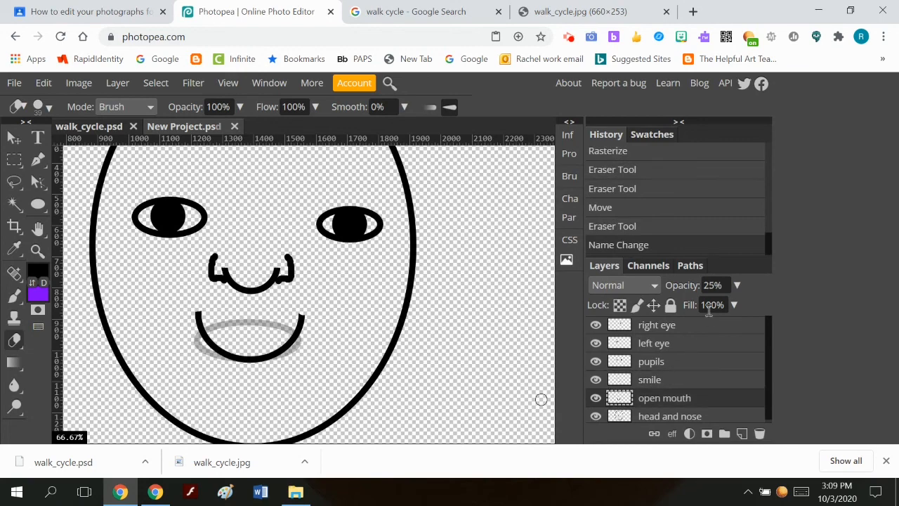
{"action": "left_click", "coordinate": [736, 285]}
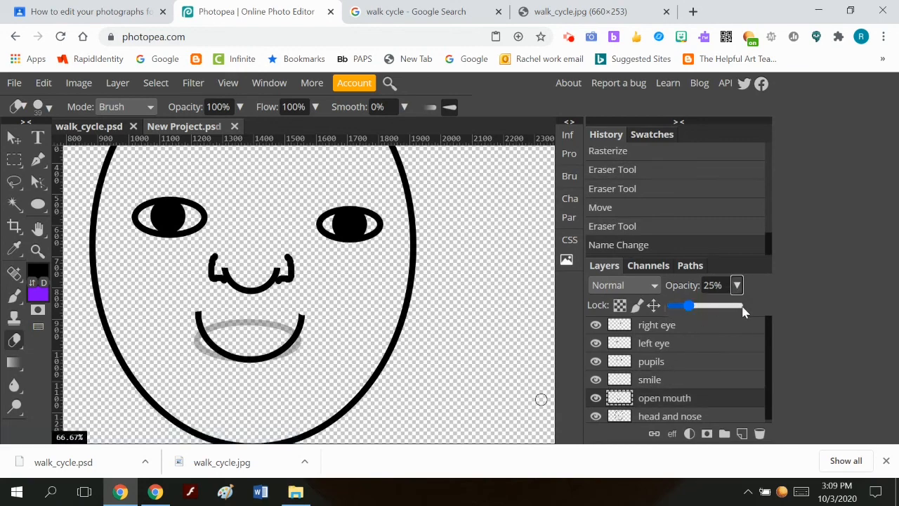
{"action": "left_click", "coordinate": [742, 306]}
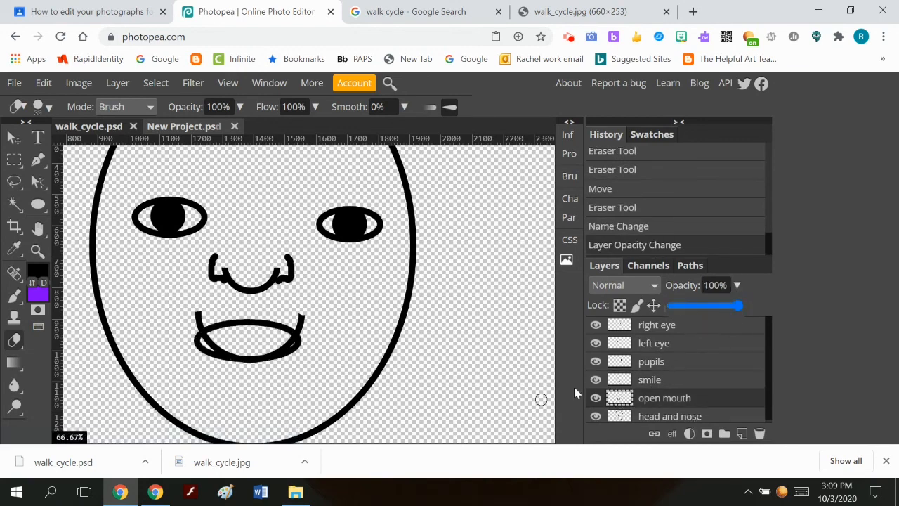
{"action": "left_click", "coordinate": [595, 398]}
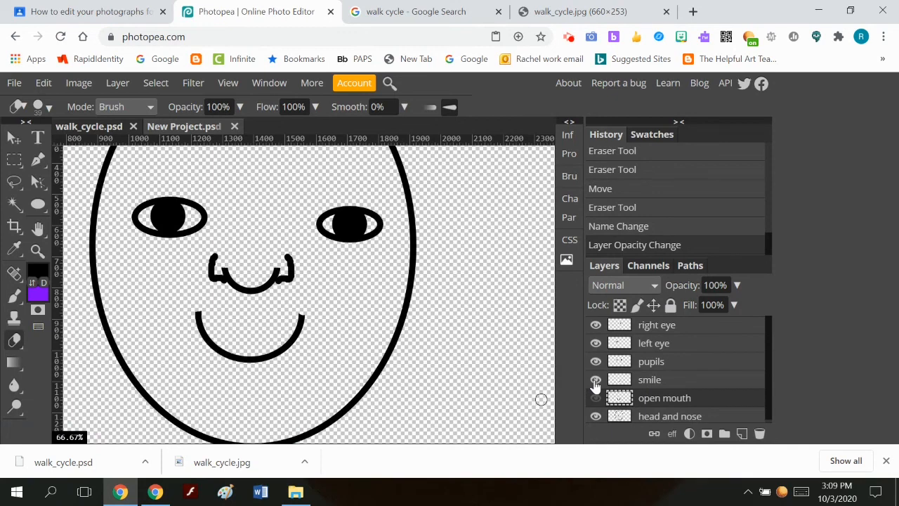
{"action": "left_click", "coordinate": [595, 380]}
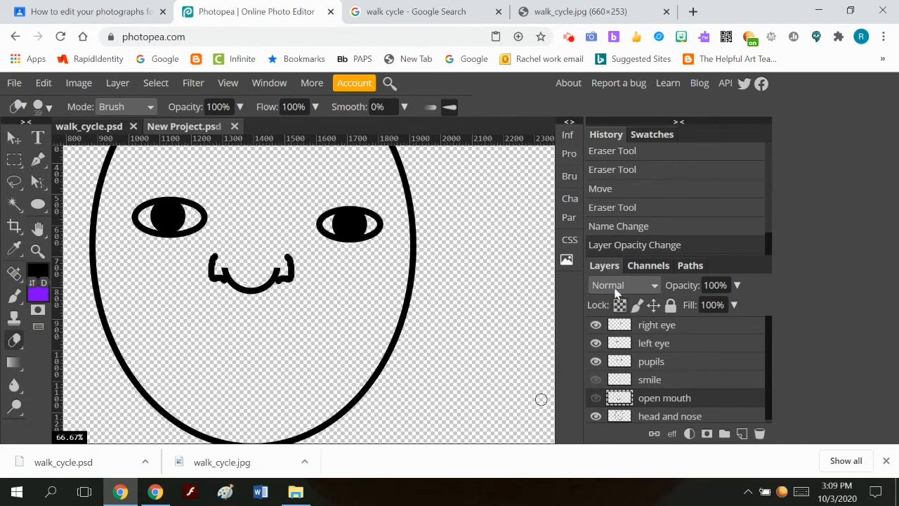
Step: Add a new layer directly above the open mouth layer
{"action": "left_click", "coordinate": [118, 82]}
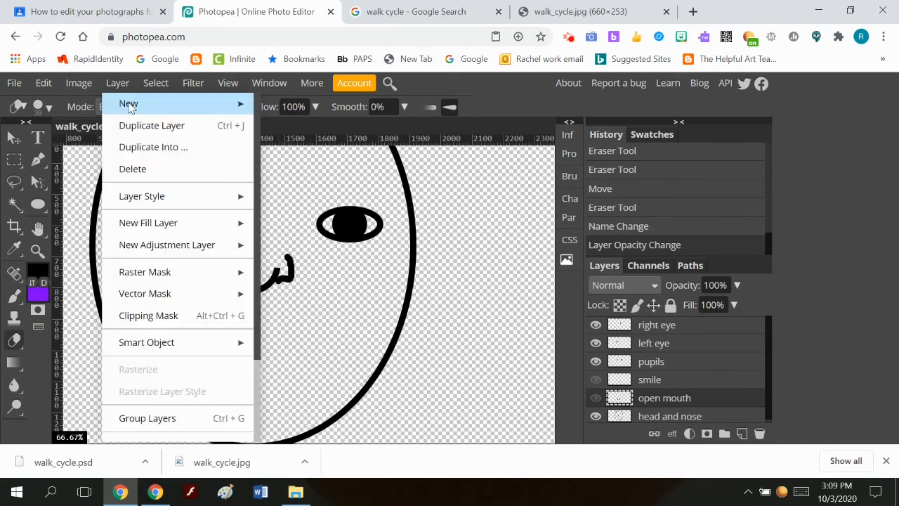
{"action": "mouse_move", "coordinate": [211, 104]}
{"action": "left_click", "coordinate": [295, 111]}
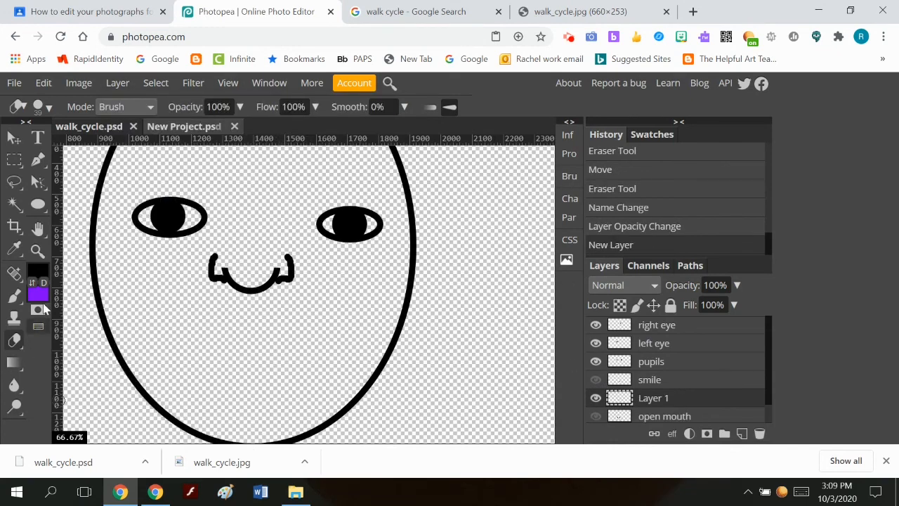
Step: Show the open mouth layer and lower its opacity to 33% as a guide
{"action": "left_click", "coordinate": [38, 203]}
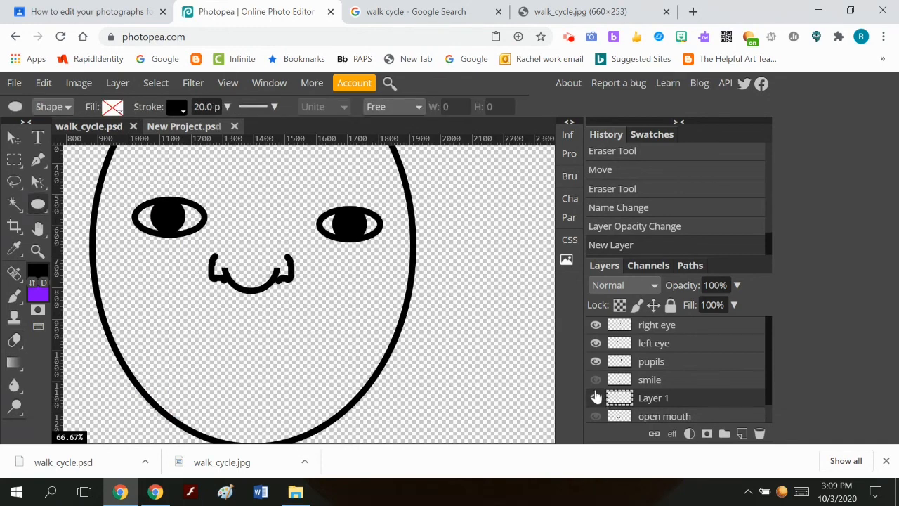
{"action": "left_click", "coordinate": [631, 381]}
{"action": "left_click", "coordinate": [596, 416]}
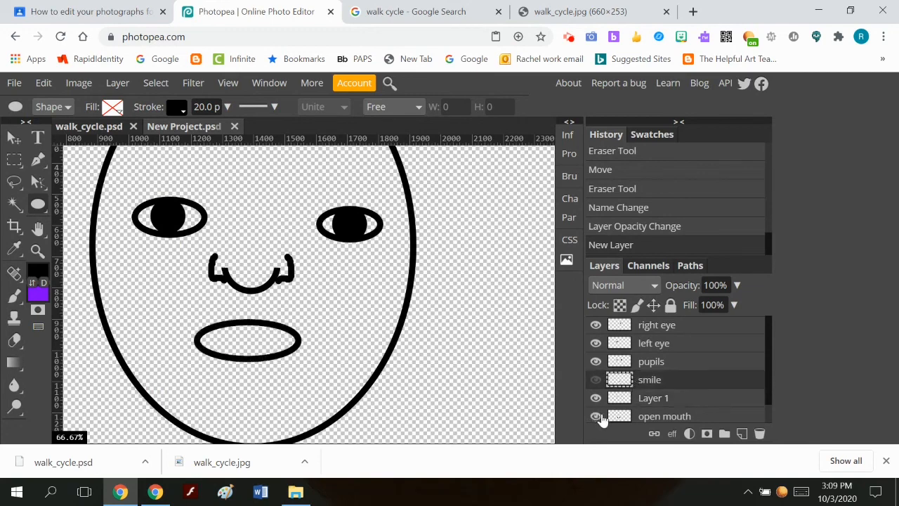
{"action": "left_click", "coordinate": [634, 415]}
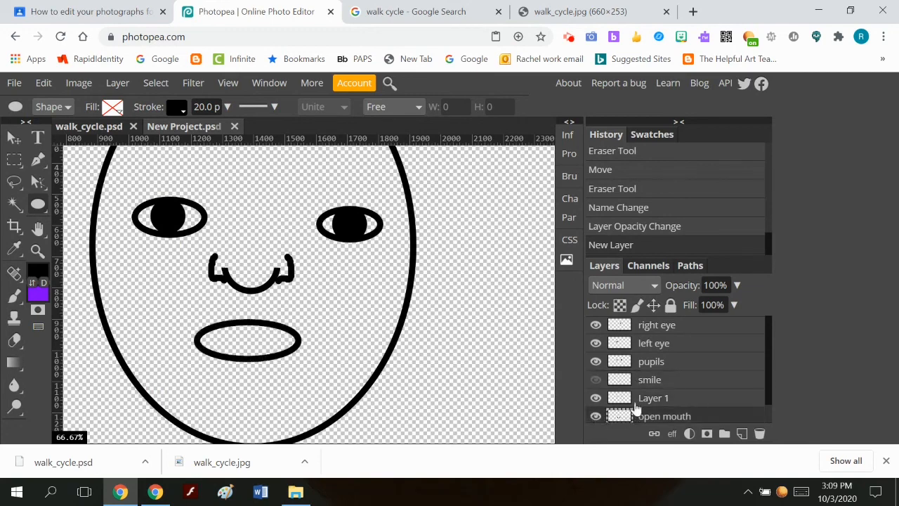
{"action": "left_click", "coordinate": [737, 285]}
{"action": "left_click_drag", "start_coordinate": [729, 307], "coordinate": [696, 315]}
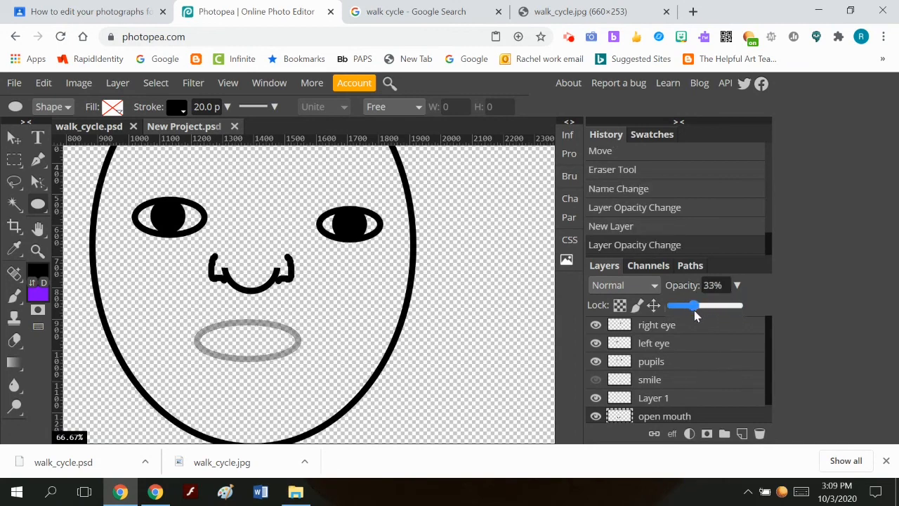
Step: On Layer 1, draw an unfilled, black-outlined ellipse as wide as the faded mouth, starting at its top edge and extending below it
{"action": "left_click", "coordinate": [670, 395]}
{"action": "left_click", "coordinate": [668, 397]}
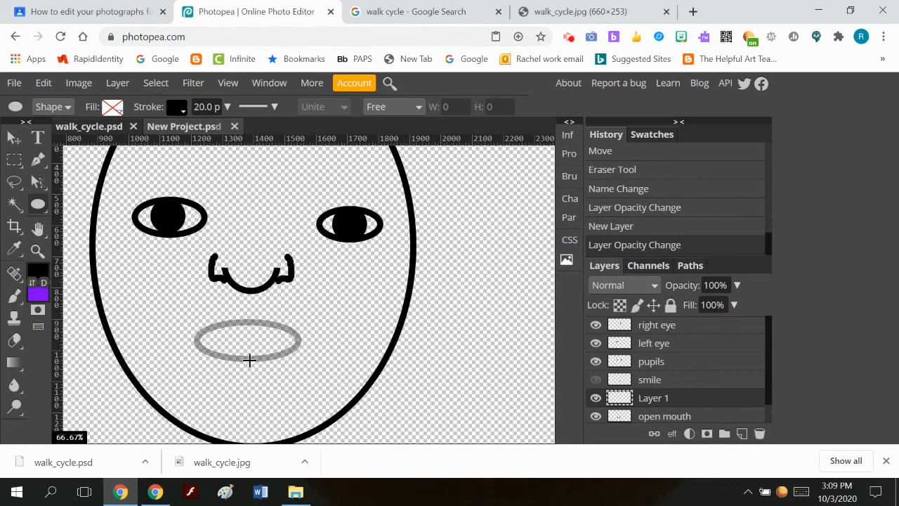
{"action": "left_click_drag", "start_coordinate": [249, 359], "coordinate": [304, 398]}
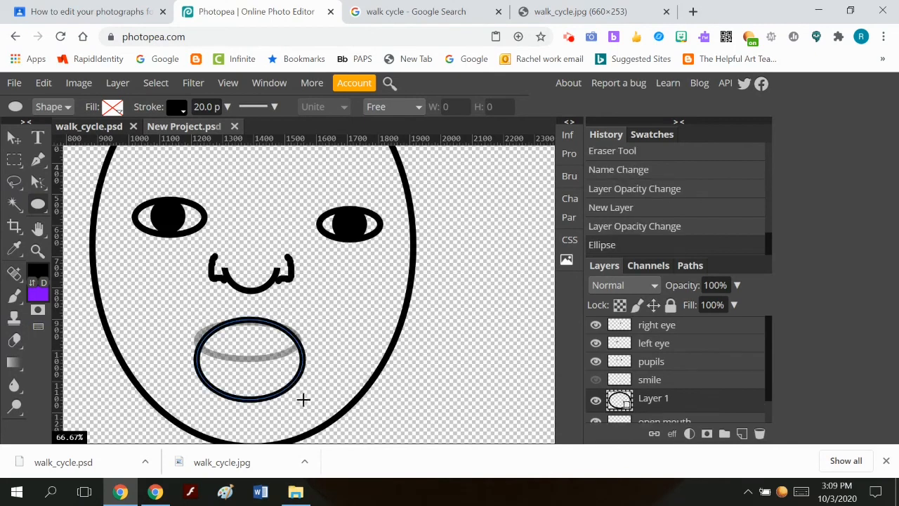
Step: Rasterize the new ellipse's layer and erase the ellipse's lower half, leaving a downturned arc
{"action": "right_click", "coordinate": [677, 402]}
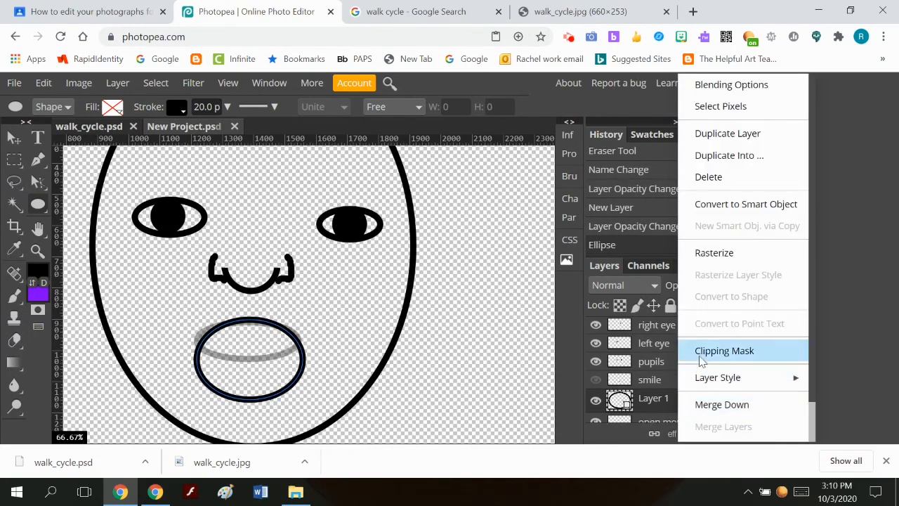
{"action": "left_click", "coordinate": [715, 253]}
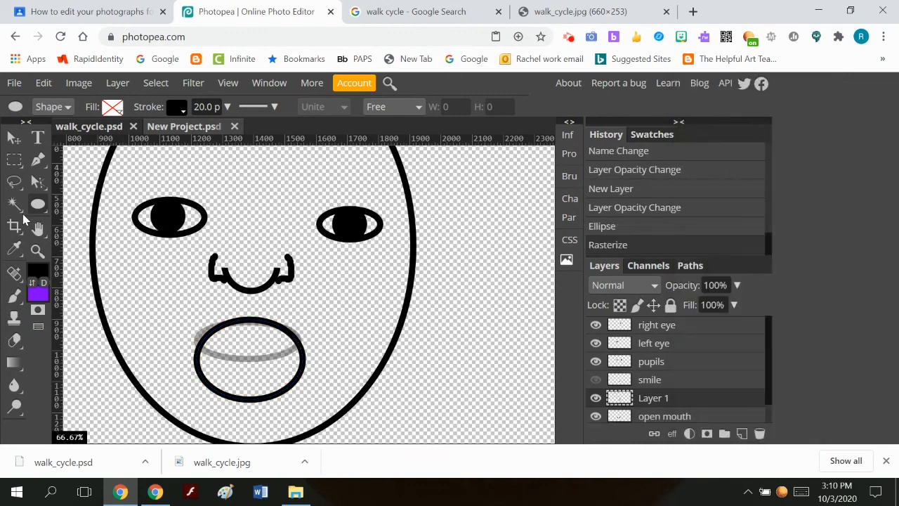
{"action": "left_click", "coordinate": [14, 338]}
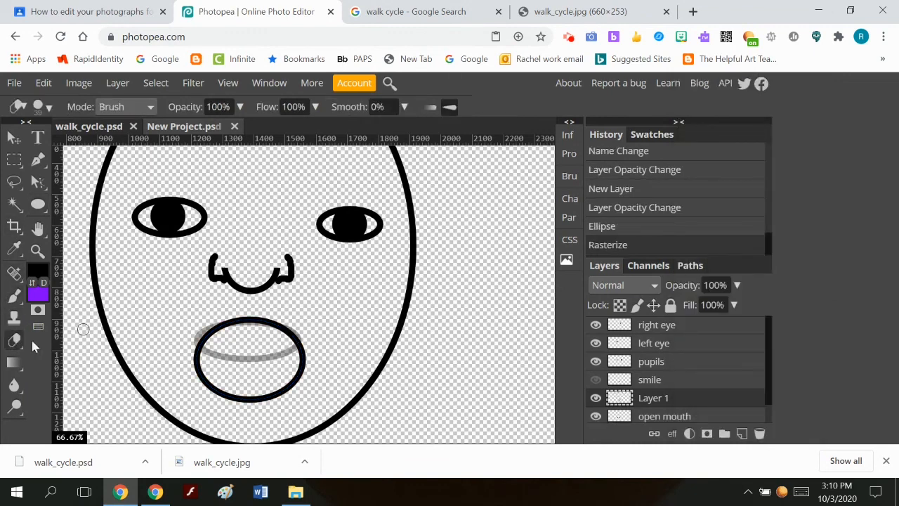
{"action": "mouse_move", "coordinate": [198, 364]}
{"action": "left_mouse_down"}
{"action": "mouse_move", "coordinate": [225, 399]}
{"action": "mouse_move", "coordinate": [255, 401]}
{"action": "mouse_move", "coordinate": [295, 381]}
{"action": "mouse_move", "coordinate": [301, 363]}
{"action": "mouse_move", "coordinate": [286, 395]}
{"action": "mouse_move", "coordinate": [273, 400]}
{"action": "left_mouse_up"}
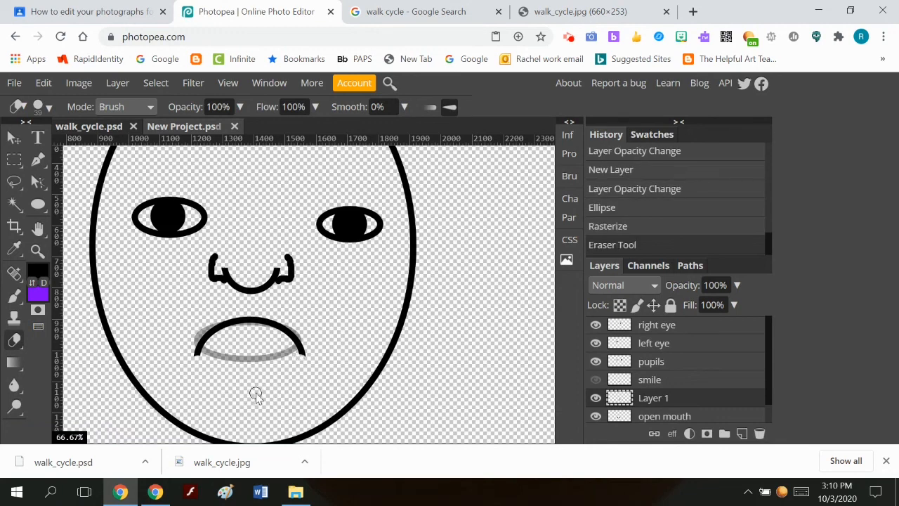
Step: Set the open mouth layer's opacity to 100% and show the smile layer
{"action": "left_click", "coordinate": [645, 416]}
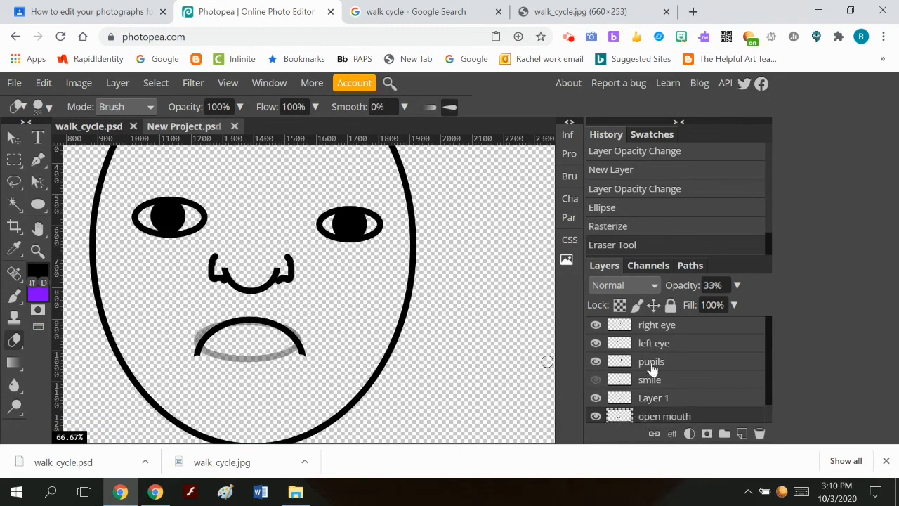
{"action": "left_click", "coordinate": [737, 284]}
{"action": "left_click_drag", "start_coordinate": [690, 305], "coordinate": [746, 313]}
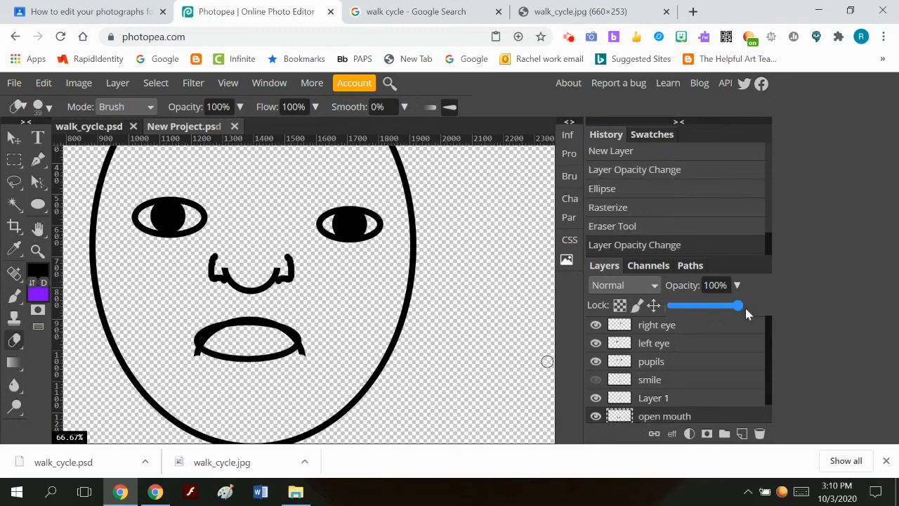
{"action": "left_click", "coordinate": [595, 379]}
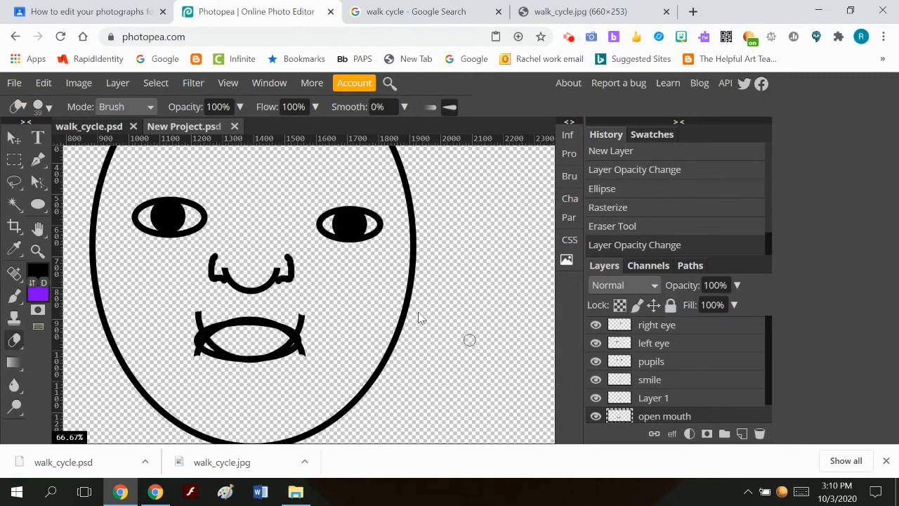
Step: Look over the face and its layer list, and zoom out to 33.33% to view the whole canvas
{"action": "scroll", "coordinate": [330, 294], "scroll_direction": "up", "scroll_amount": 3}
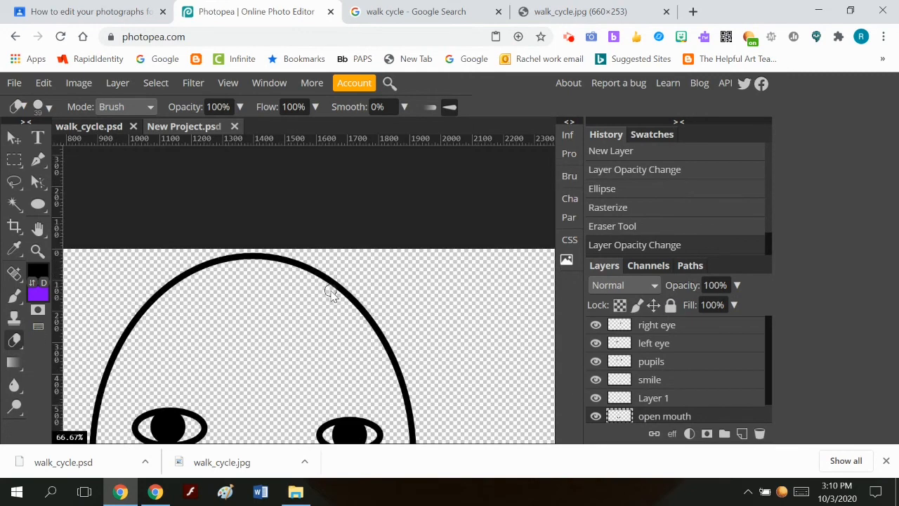
{"action": "scroll", "coordinate": [330, 294], "scroll_direction": "down", "scroll_amount": 3}
{"action": "scroll", "coordinate": [330, 293], "scroll_direction": "up", "scroll_amount": 1}
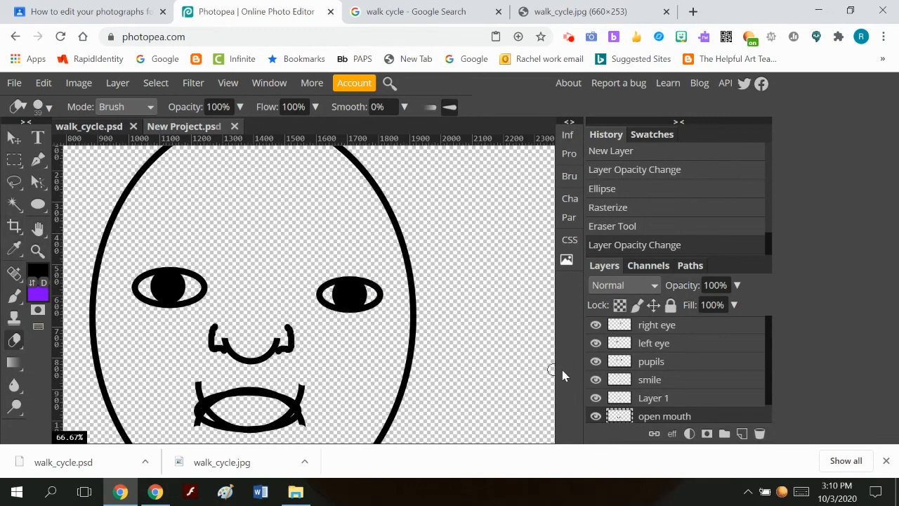
{"action": "scroll", "coordinate": [664, 337], "scroll_direction": "down", "scroll_amount": 1}
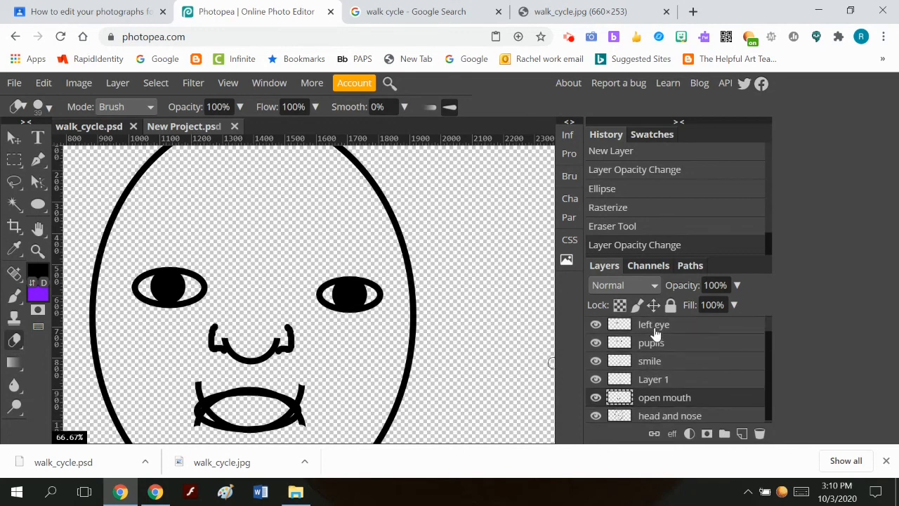
{"action": "scroll", "coordinate": [652, 340], "scroll_direction": "up", "scroll_amount": 1}
{"action": "scroll", "coordinate": [651, 338], "scroll_direction": "down", "scroll_amount": 1}
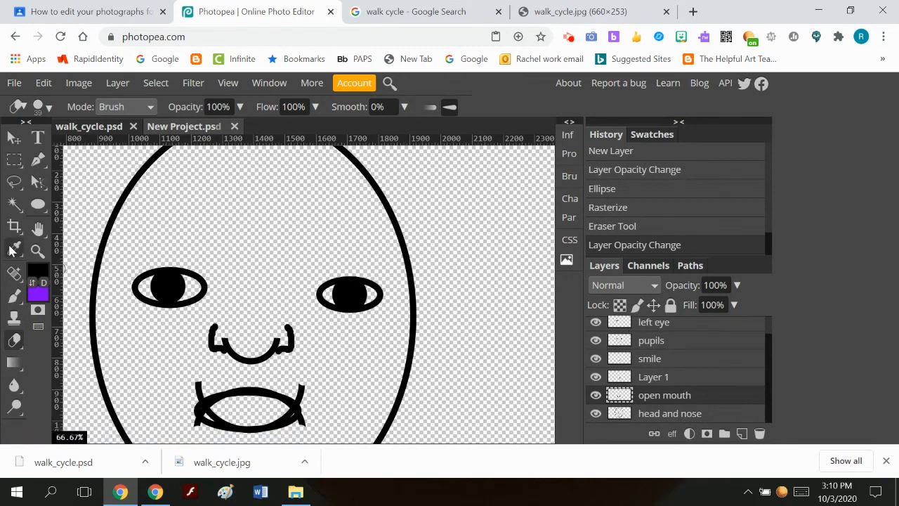
{"action": "left_click", "coordinate": [37, 251]}
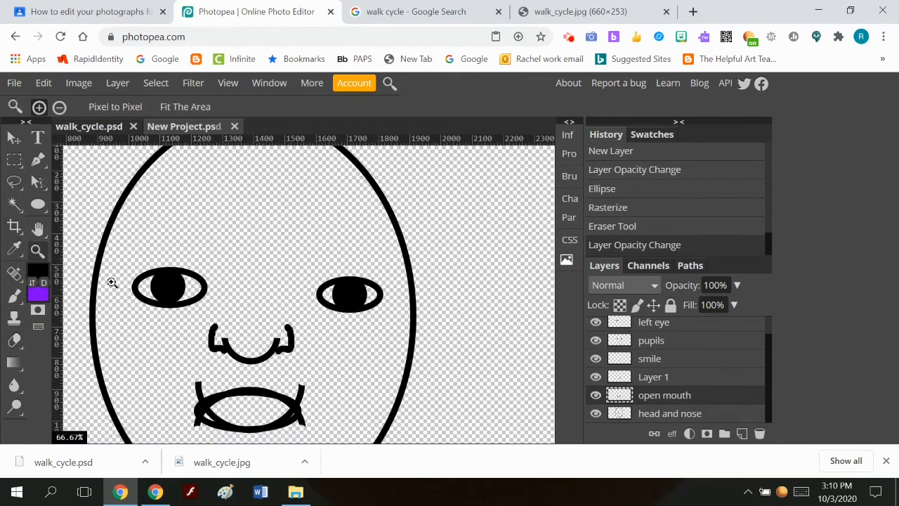
{"action": "left_click", "coordinate": [258, 313], "text": "alt"}
{"action": "left_click", "coordinate": [259, 312], "text": "alt"}
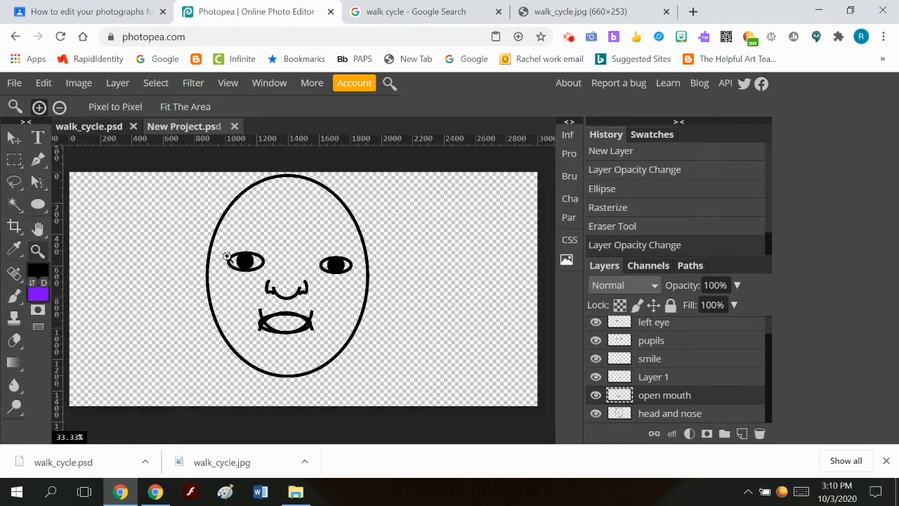
{"action": "left_click", "coordinate": [14, 296]}
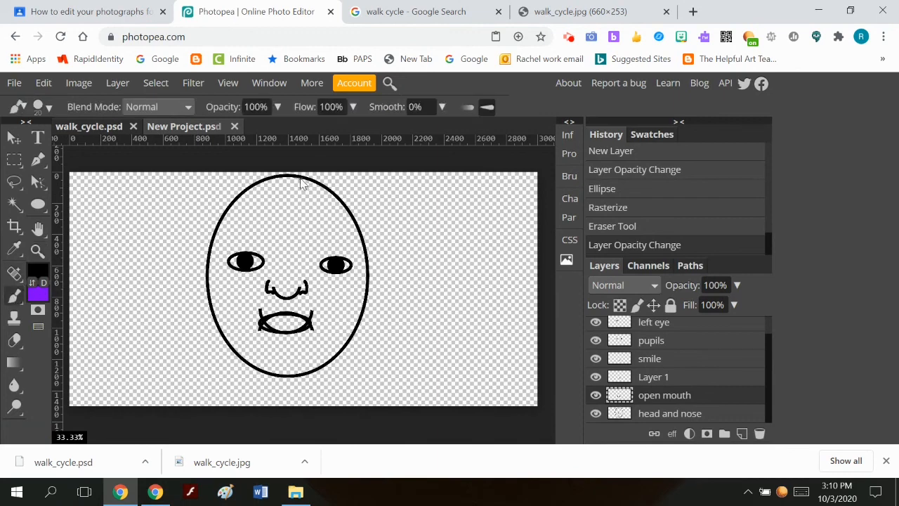
{"action": "mouse_move", "coordinate": [300, 179]}
{"action": "left_mouse_down"}
{"action": "mouse_move", "coordinate": [293, 204]}
{"action": "mouse_move", "coordinate": [347, 251]}
{"action": "left_mouse_up"}
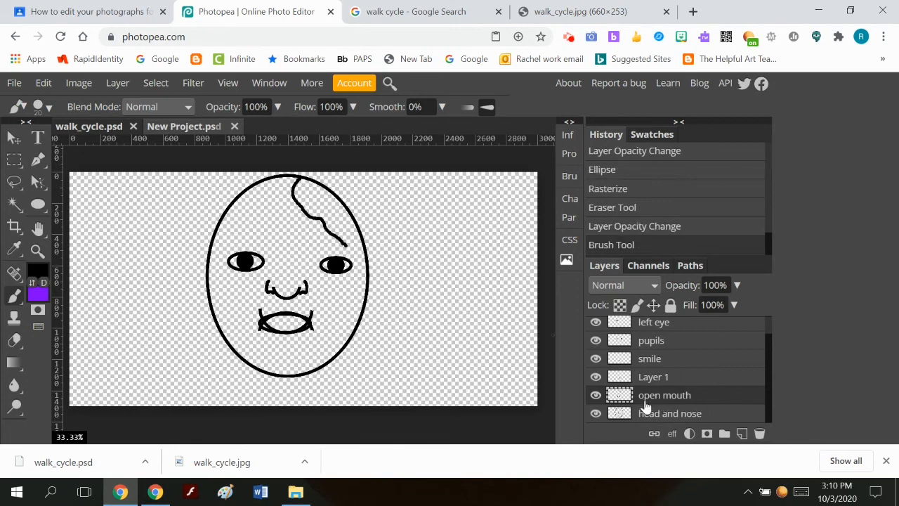
{"action": "key", "text": "ctrl+z"}
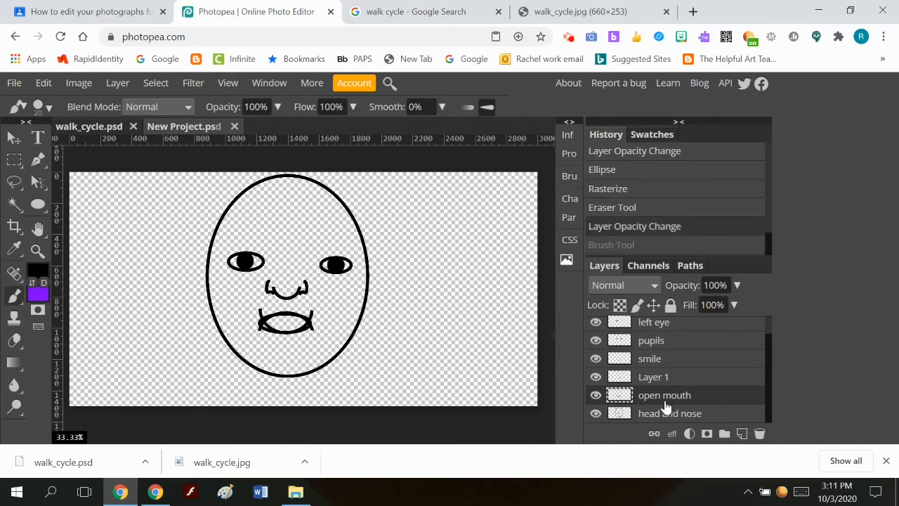
Step: Toggle Layer 1 and the open mouth layer to check their contents, leaving only the open mouth layer hidden
{"action": "left_click", "coordinate": [594, 377]}
{"action": "left_click", "coordinate": [595, 377]}
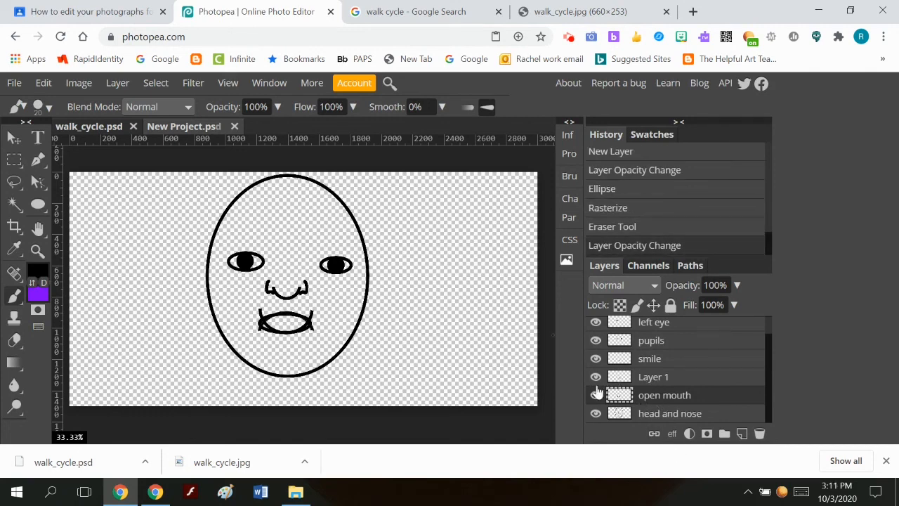
{"action": "left_click", "coordinate": [595, 395]}
{"action": "left_click", "coordinate": [596, 395]}
{"action": "left_click", "coordinate": [595, 395]}
Step: Rename Layer 1, which holds the frowning mouth, to "sad"
{"action": "double_click", "coordinate": [653, 377]}
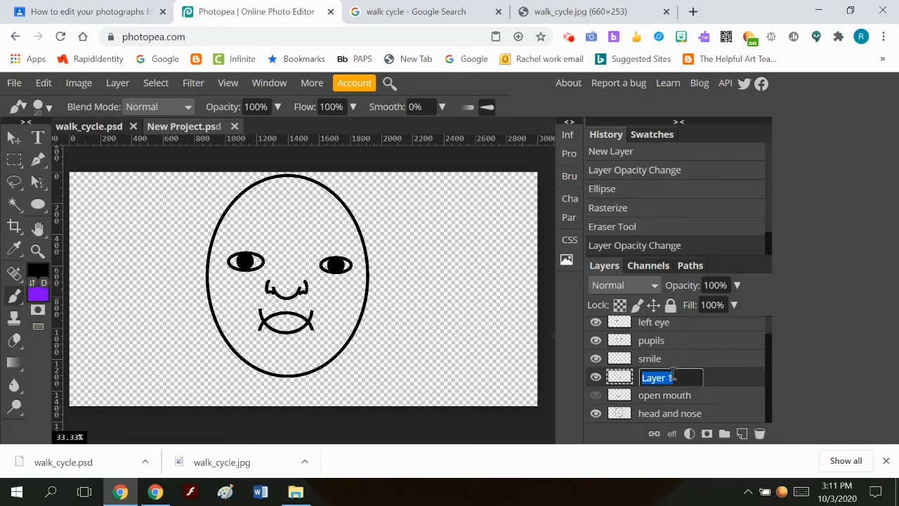
{"action": "type", "text": "sas"}
{"action": "key", "text": "BackSpace"}
{"action": "type", "text": "d"}
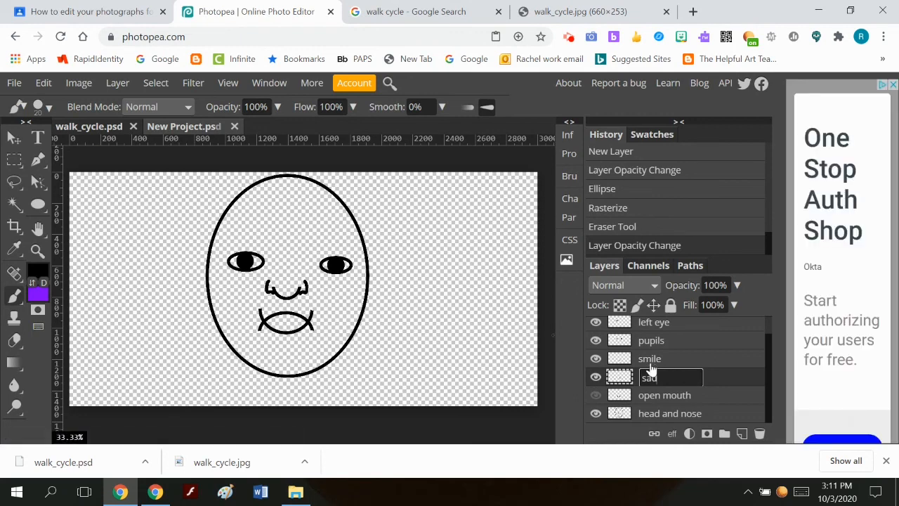
{"action": "key", "text": "Return"}
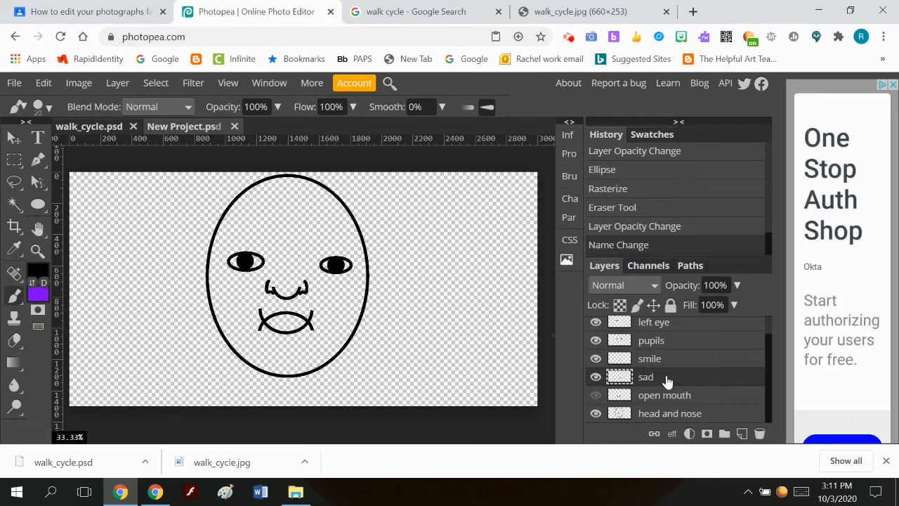
Step: Hide the sad layer and set the Brush size to 51 px for painting on the head and nose layer
{"action": "left_click", "coordinate": [658, 415]}
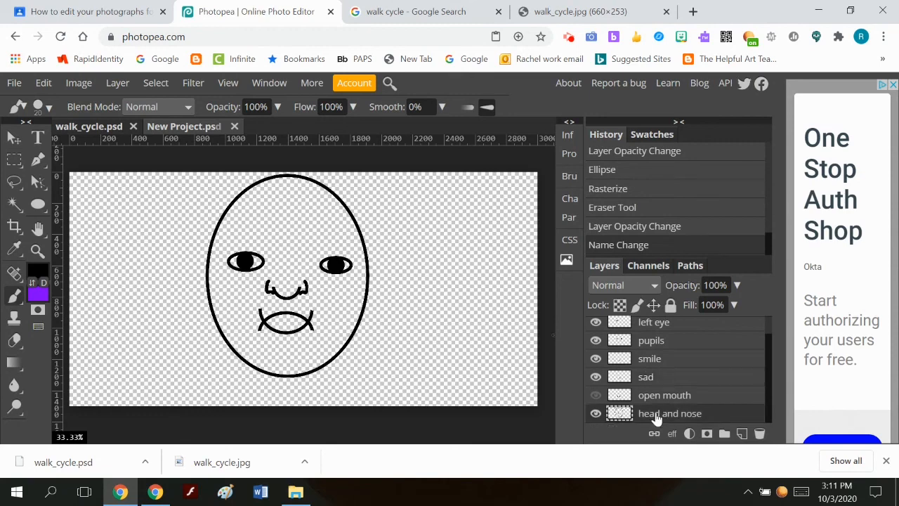
{"action": "left_click", "coordinate": [595, 379]}
{"action": "right_click", "coordinate": [14, 294]}
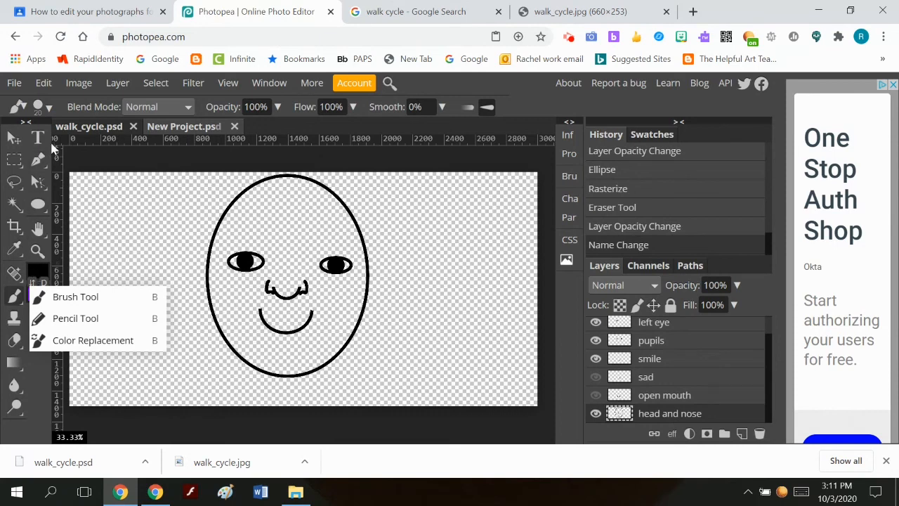
{"action": "left_click", "coordinate": [47, 107]}
{"action": "left_click", "coordinate": [92, 146]}
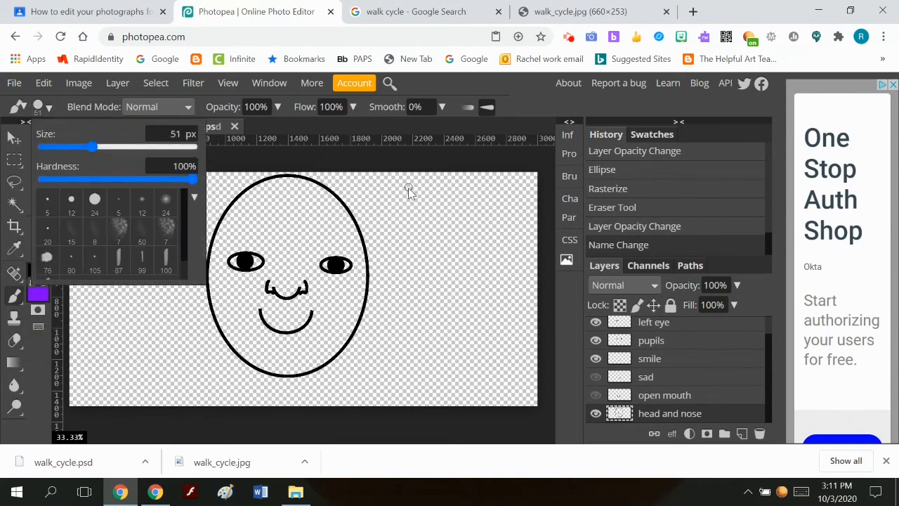
Step: Paint thick black hair outlines on the head and nose layer, from a parting at the crown down both sides in wavy strands
{"action": "left_click", "coordinate": [309, 180]}
{"action": "mouse_move", "coordinate": [312, 179]}
{"action": "left_mouse_down"}
{"action": "mouse_move", "coordinate": [316, 218]}
{"action": "mouse_move", "coordinate": [345, 233]}
{"action": "mouse_move", "coordinate": [365, 257]}
{"action": "mouse_move", "coordinate": [370, 318]}
{"action": "mouse_move", "coordinate": [340, 199]}
{"action": "mouse_move", "coordinate": [367, 272]}
{"action": "mouse_move", "coordinate": [365, 330]}
{"action": "left_mouse_up"}
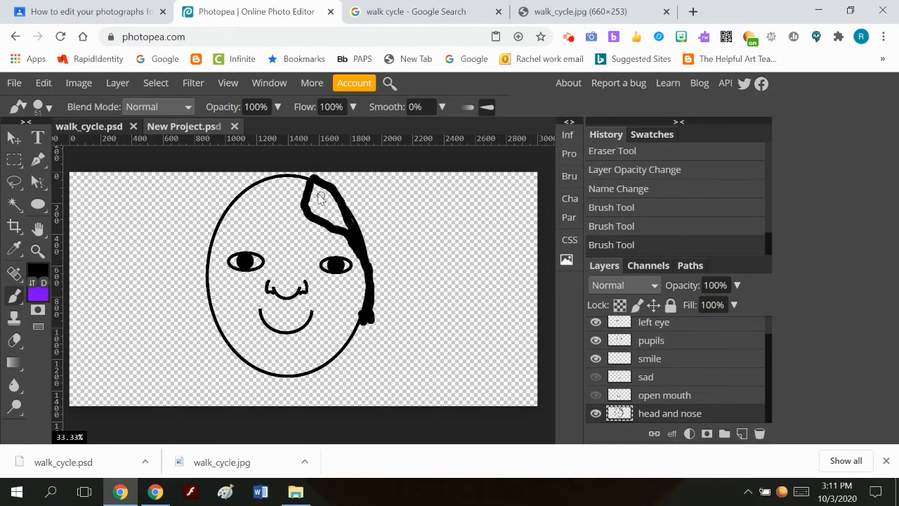
{"action": "mouse_move", "coordinate": [310, 177]}
{"action": "left_mouse_down"}
{"action": "mouse_move", "coordinate": [298, 214]}
{"action": "mouse_move", "coordinate": [239, 237]}
{"action": "mouse_move", "coordinate": [208, 274]}
{"action": "mouse_move", "coordinate": [202, 369]}
{"action": "left_mouse_up"}
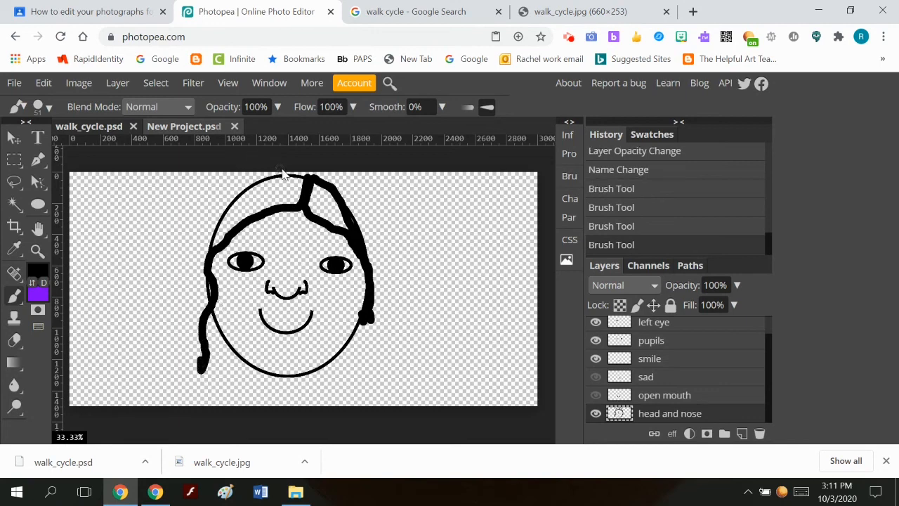
{"action": "mouse_move", "coordinate": [312, 182]}
{"action": "left_mouse_down"}
{"action": "mouse_move", "coordinate": [269, 182]}
{"action": "mouse_move", "coordinate": [236, 196]}
{"action": "mouse_move", "coordinate": [225, 214]}
{"action": "mouse_move", "coordinate": [204, 254]}
{"action": "mouse_move", "coordinate": [188, 331]}
{"action": "mouse_move", "coordinate": [180, 379]}
{"action": "left_mouse_up"}
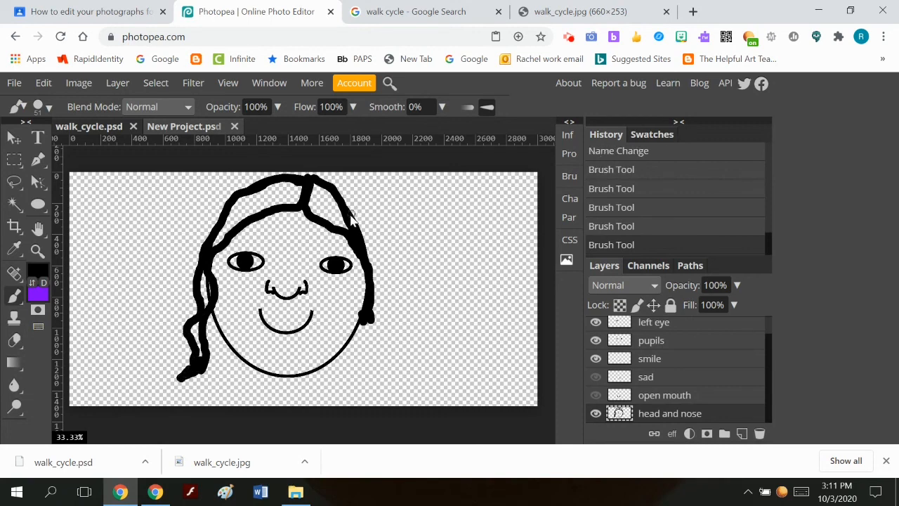
{"action": "mouse_move", "coordinate": [351, 214]}
{"action": "left_mouse_down"}
{"action": "mouse_move", "coordinate": [369, 248]}
{"action": "mouse_move", "coordinate": [378, 304]}
{"action": "mouse_move", "coordinate": [368, 333]}
{"action": "mouse_move", "coordinate": [403, 374]}
{"action": "left_mouse_up"}
{"action": "mouse_move", "coordinate": [360, 314]}
{"action": "left_mouse_down"}
{"action": "mouse_move", "coordinate": [366, 285]}
{"action": "mouse_move", "coordinate": [361, 320]}
{"action": "mouse_move", "coordinate": [371, 355]}
{"action": "mouse_move", "coordinate": [404, 383]}
{"action": "left_mouse_up"}
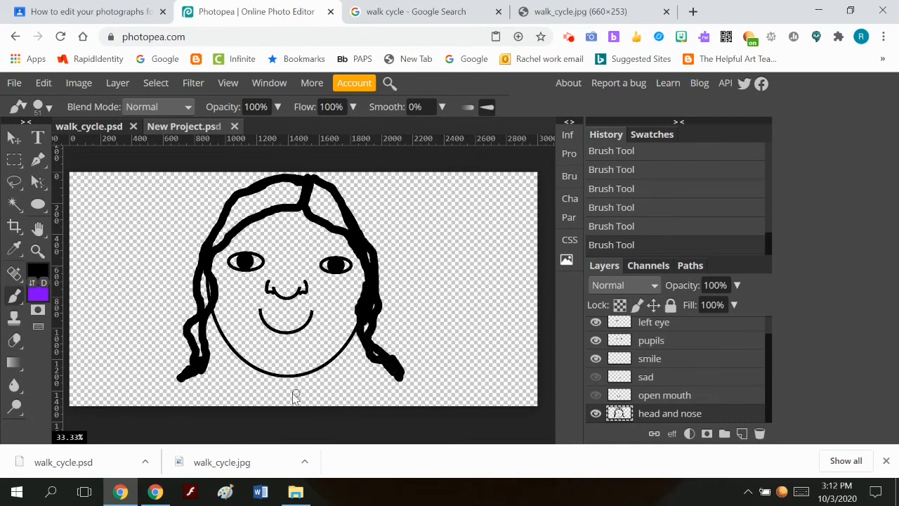
Step: Paint the neck with a curved neckline below the chin and a shoulder on the left side, undoing the attempted right shoulder
{"action": "mouse_move", "coordinate": [239, 361]}
{"action": "left_mouse_down"}
{"action": "mouse_move", "coordinate": [242, 383]}
{"action": "mouse_move", "coordinate": [231, 395]}
{"action": "mouse_move", "coordinate": [290, 419]}
{"action": "mouse_move", "coordinate": [351, 397]}
{"action": "mouse_move", "coordinate": [355, 379]}
{"action": "mouse_move", "coordinate": [343, 362]}
{"action": "left_mouse_up"}
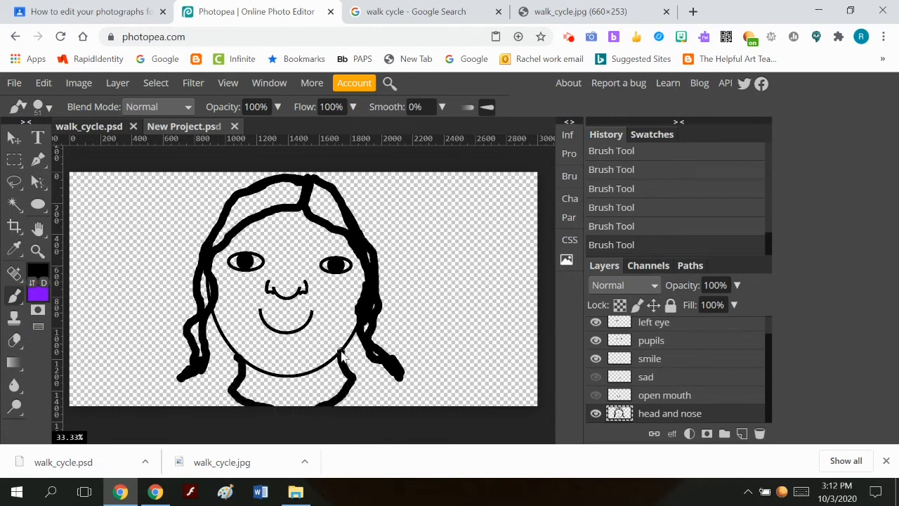
{"action": "mouse_move", "coordinate": [236, 386]}
{"action": "left_mouse_down"}
{"action": "mouse_move", "coordinate": [181, 393]}
{"action": "mouse_move", "coordinate": [149, 419]}
{"action": "left_mouse_up"}
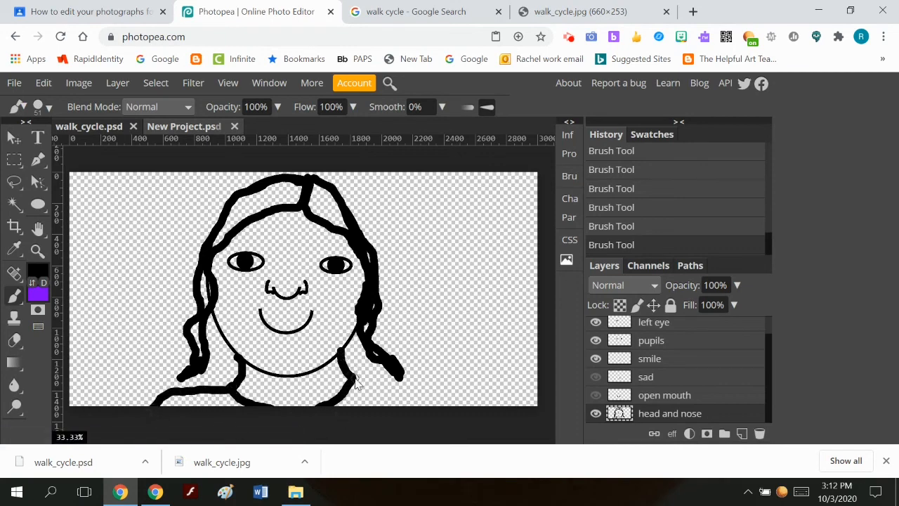
{"action": "left_click_drag", "start_coordinate": [351, 375], "coordinate": [383, 400]}
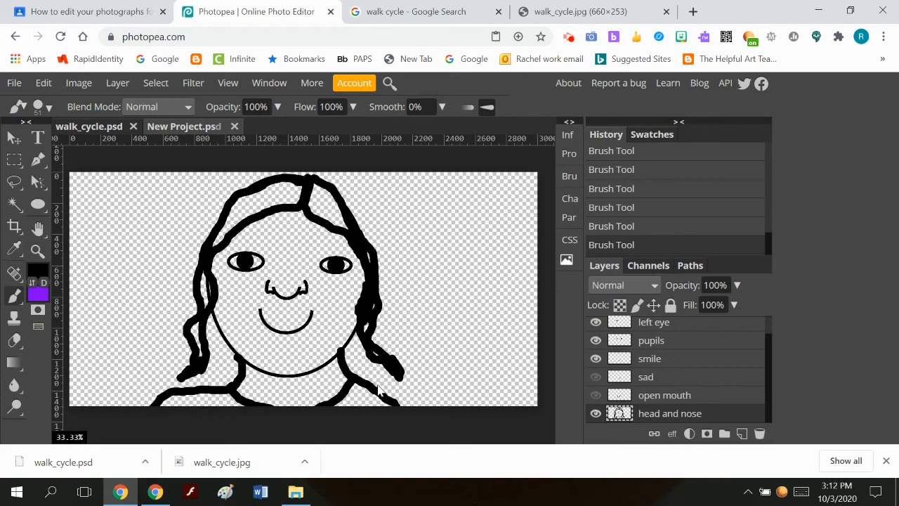
{"action": "key", "text": "ctrl+z"}
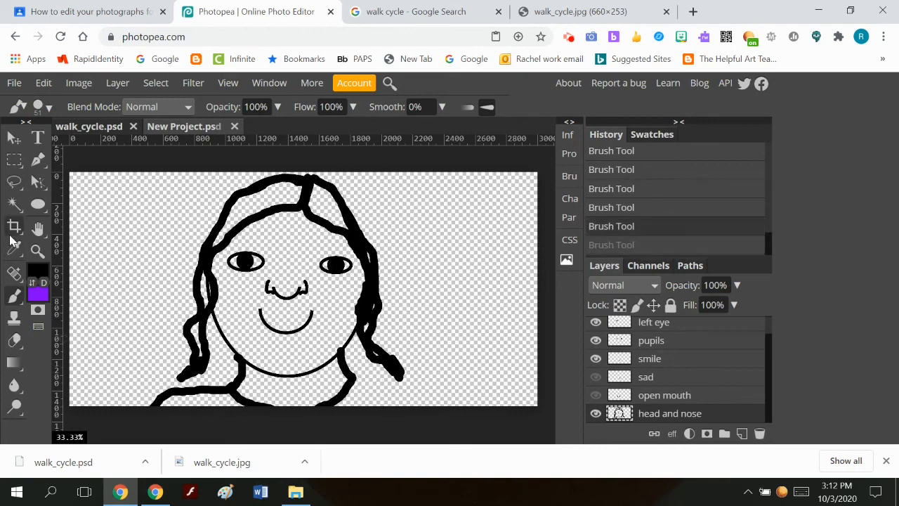
Step: Lasso the left shoulder line, then copy and paste it onto a new layer
{"action": "left_click", "coordinate": [14, 181]}
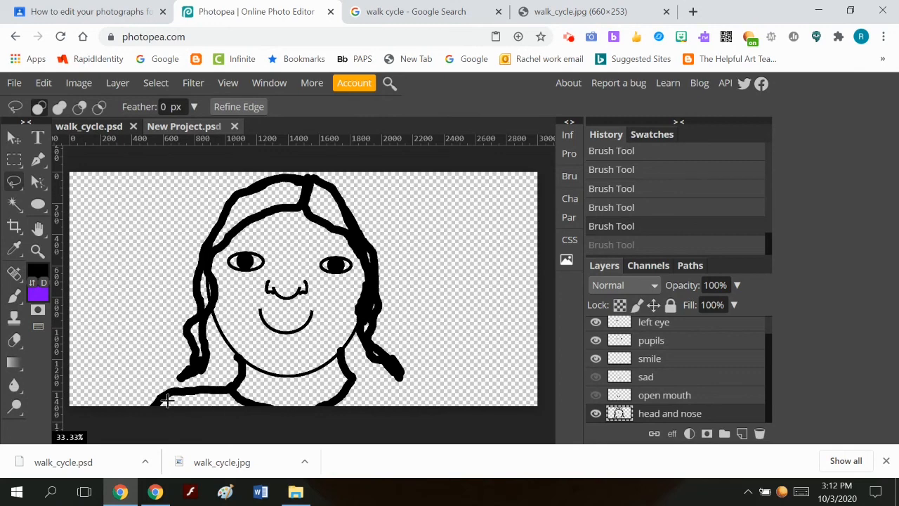
{"action": "mouse_move", "coordinate": [137, 405]}
{"action": "left_mouse_down"}
{"action": "mouse_move", "coordinate": [160, 389]}
{"action": "mouse_move", "coordinate": [227, 381]}
{"action": "left_mouse_up"}
{"action": "left_click_drag", "start_coordinate": [231, 415], "coordinate": [218, 417]}
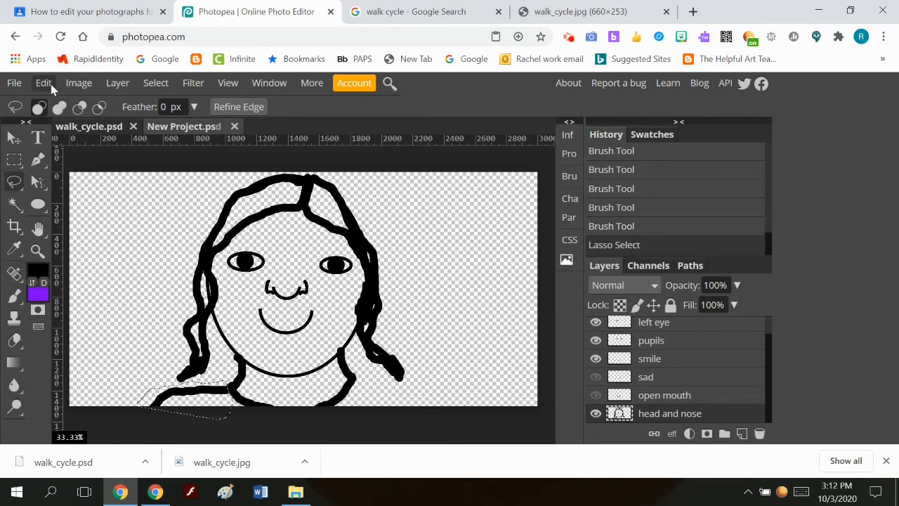
{"action": "left_click", "coordinate": [43, 83]}
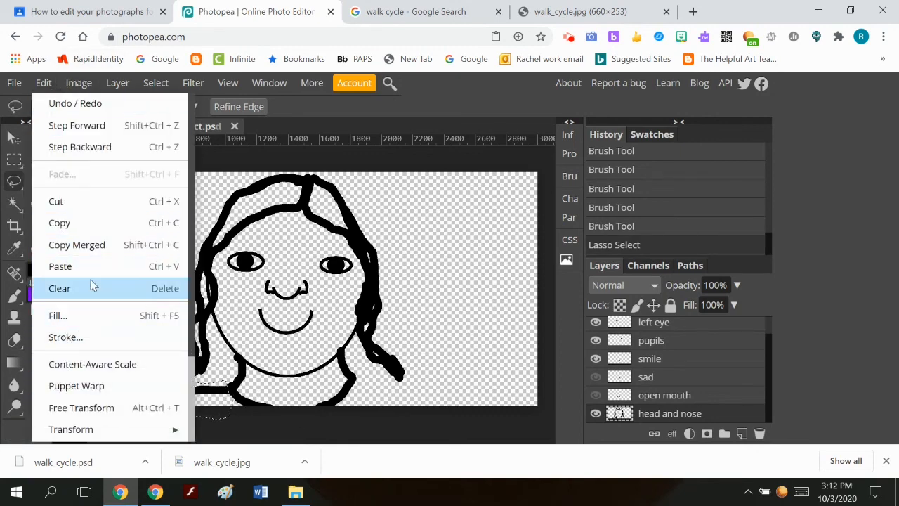
{"action": "left_click", "coordinate": [80, 223]}
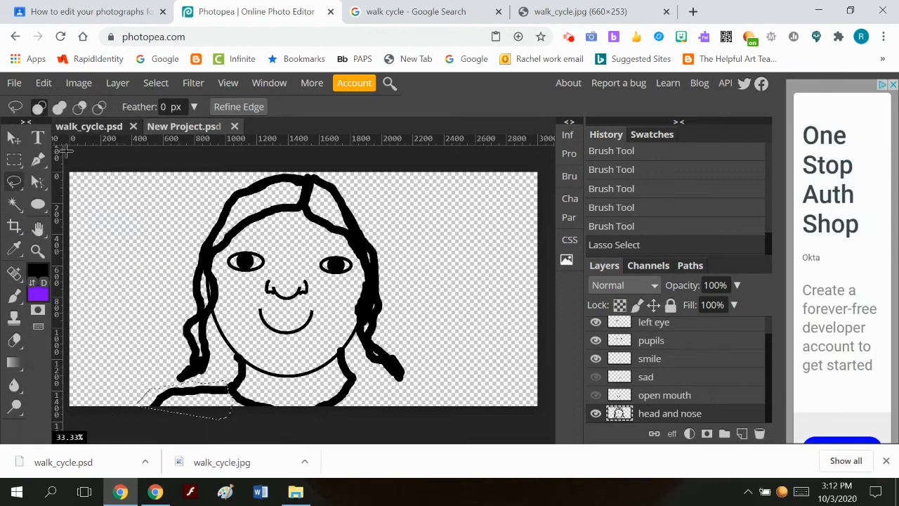
{"action": "left_click", "coordinate": [48, 84]}
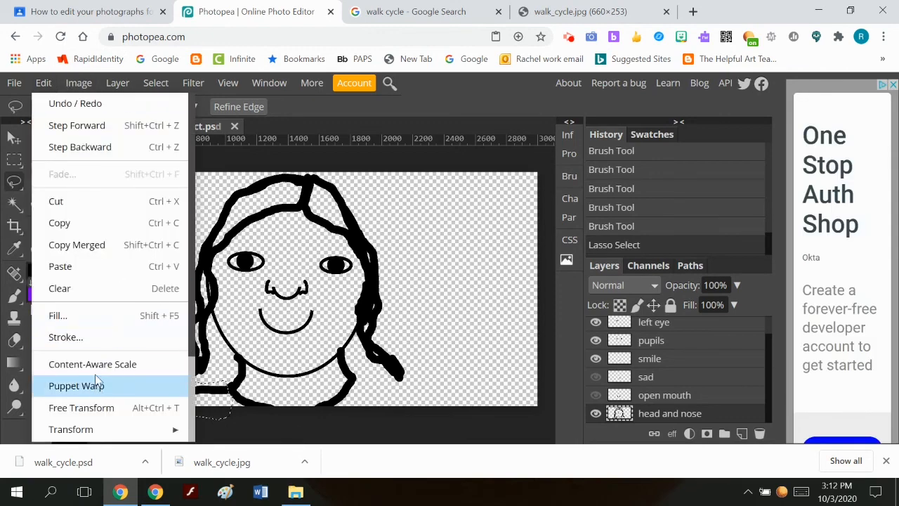
{"action": "left_click", "coordinate": [60, 266]}
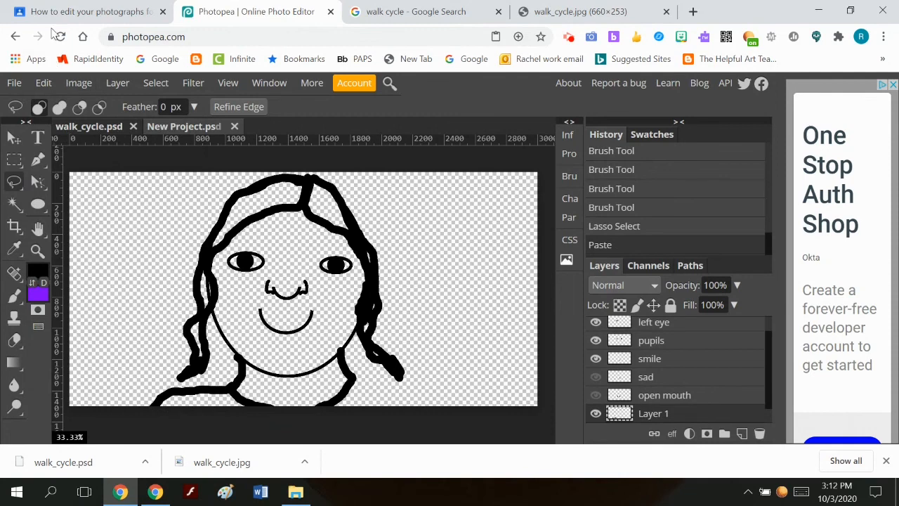
Step: Flip the pasted shoulder horizontally and move it to the right side of the neck, level with the left shoulder
{"action": "left_click", "coordinate": [45, 83]}
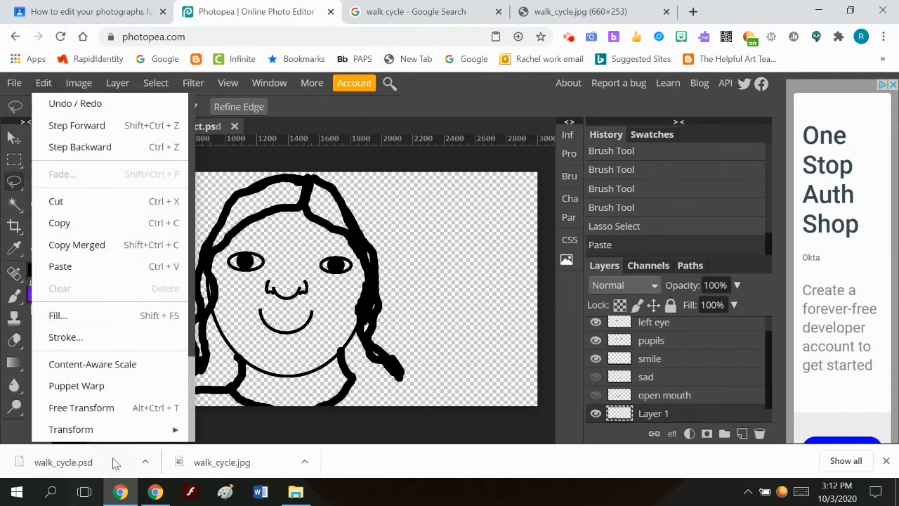
{"action": "mouse_move", "coordinate": [123, 432]}
{"action": "left_click", "coordinate": [238, 407]}
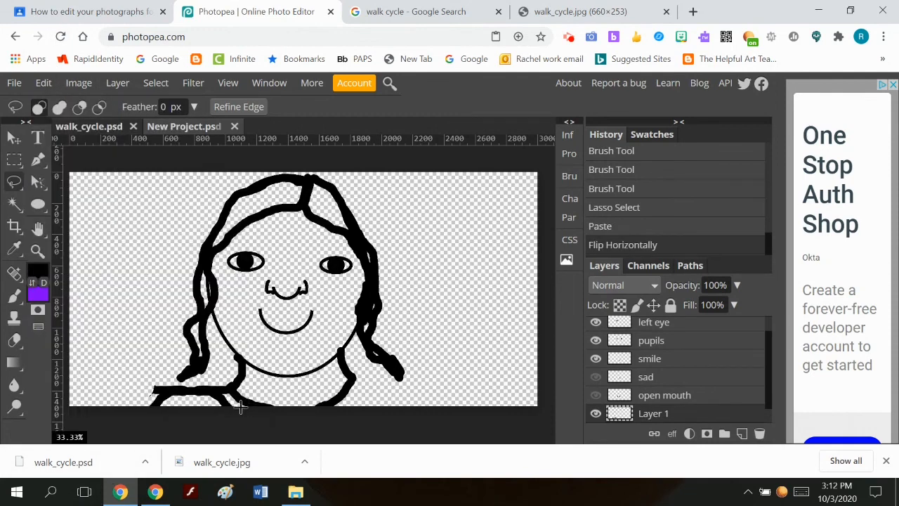
{"action": "left_click", "coordinate": [14, 138]}
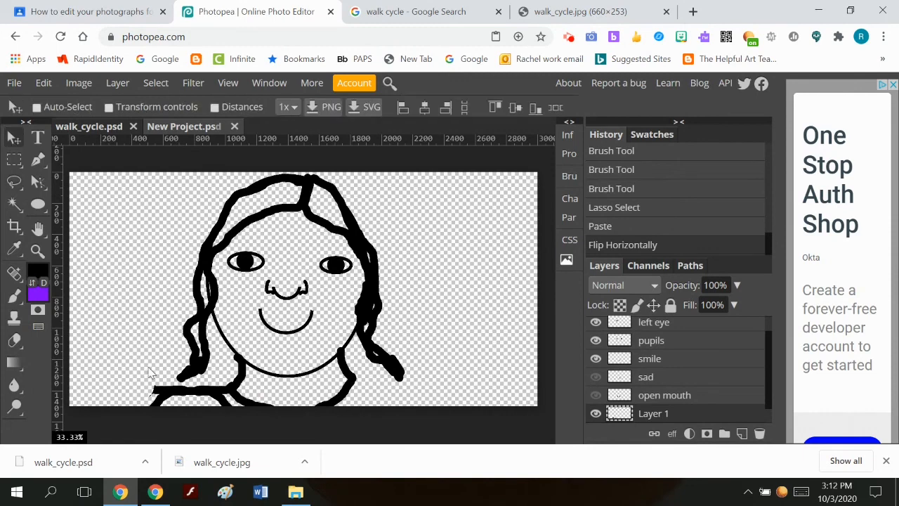
{"action": "mouse_move", "coordinate": [161, 394]}
{"action": "left_mouse_down"}
{"action": "mouse_move", "coordinate": [361, 384]}
{"action": "mouse_move", "coordinate": [374, 398]}
{"action": "mouse_move", "coordinate": [356, 398]}
{"action": "mouse_move", "coordinate": [359, 386]}
{"action": "mouse_move", "coordinate": [357, 397]}
{"action": "left_mouse_up"}
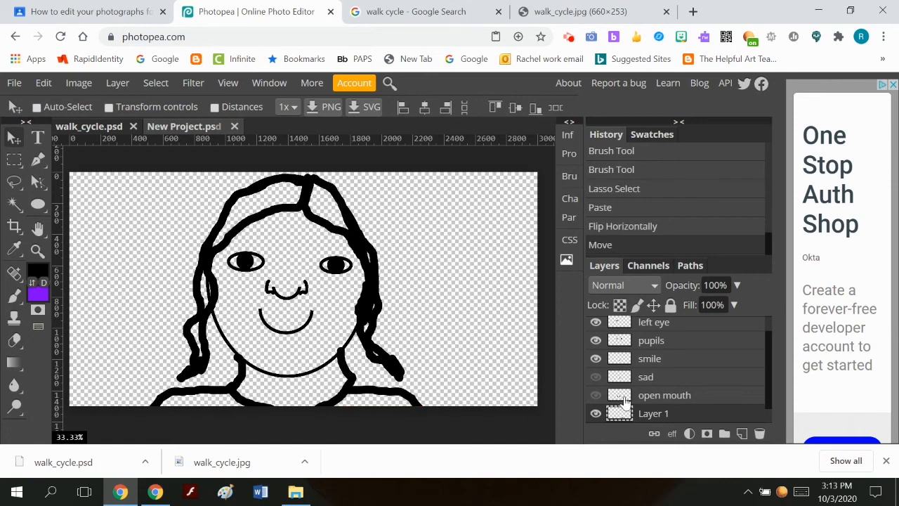
Step: On the head and nose layer, erase the right side of the neck between the chin and the shoulder
{"action": "scroll", "coordinate": [653, 407], "scroll_direction": "down", "scroll_amount": 1}
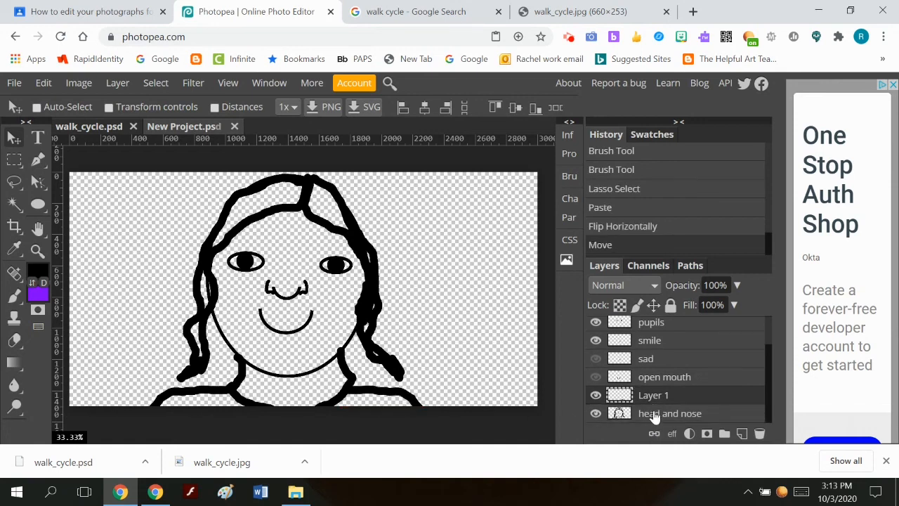
{"action": "left_click", "coordinate": [618, 413]}
{"action": "left_click", "coordinate": [17, 342]}
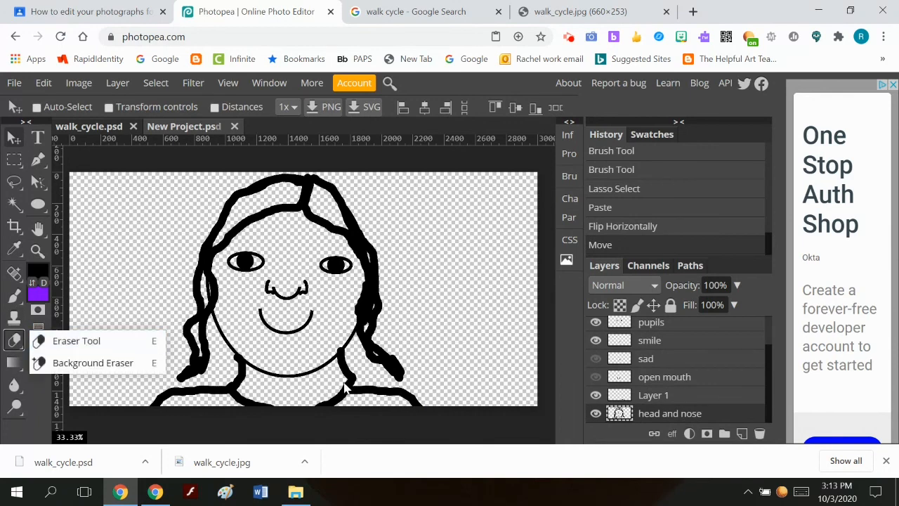
{"action": "left_click", "coordinate": [76, 341]}
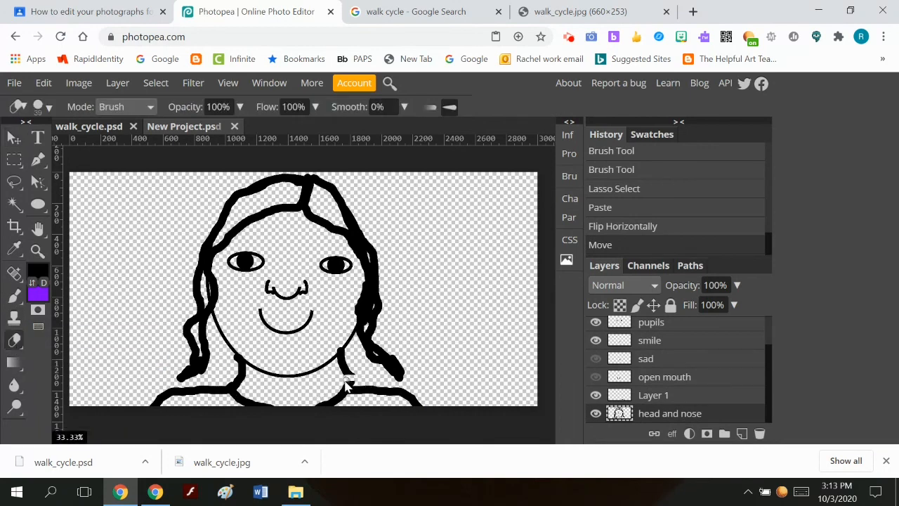
{"action": "mouse_move", "coordinate": [346, 382]}
{"action": "left_mouse_down"}
{"action": "mouse_move", "coordinate": [352, 385]}
{"action": "mouse_move", "coordinate": [347, 370]}
{"action": "mouse_move", "coordinate": [343, 378]}
{"action": "mouse_move", "coordinate": [344, 358]}
{"action": "mouse_move", "coordinate": [359, 379]}
{"action": "left_mouse_up"}
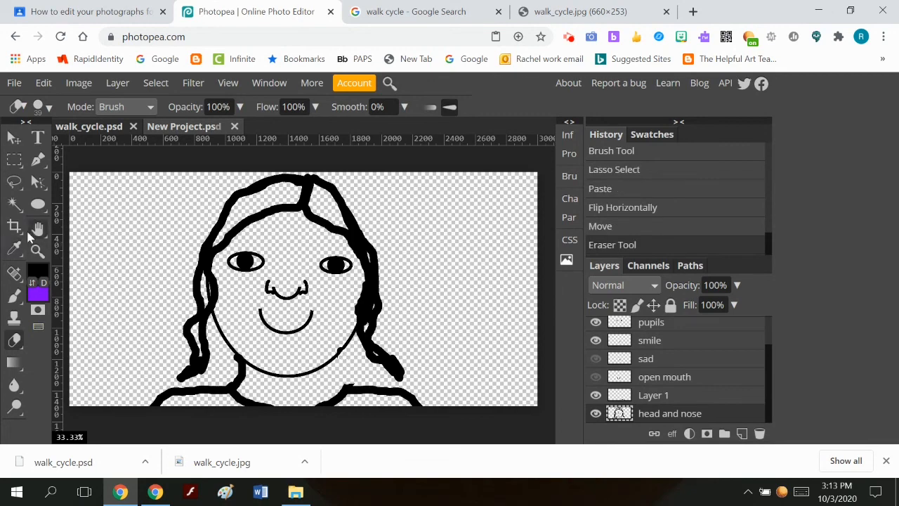
Step: Repaint the right side of the neck so it joins the shoulder, and show the sad and open mouth layers
{"action": "left_click", "coordinate": [14, 295]}
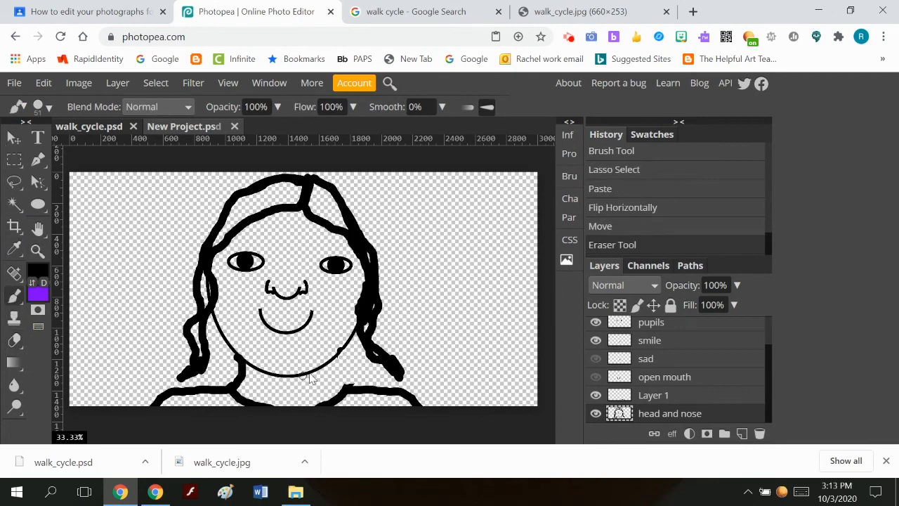
{"action": "mouse_move", "coordinate": [339, 358]}
{"action": "left_mouse_down"}
{"action": "mouse_move", "coordinate": [336, 374]}
{"action": "mouse_move", "coordinate": [351, 388]}
{"action": "left_mouse_up"}
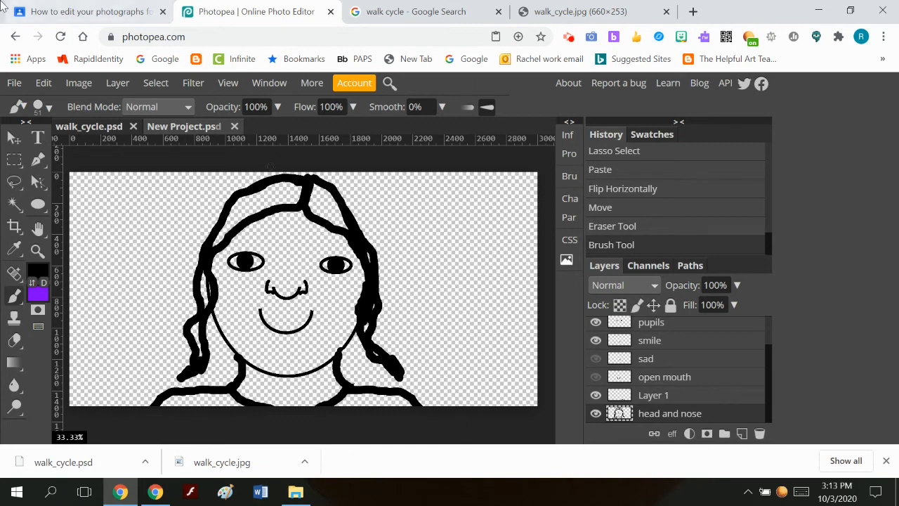
{"action": "left_click", "coordinate": [595, 377]}
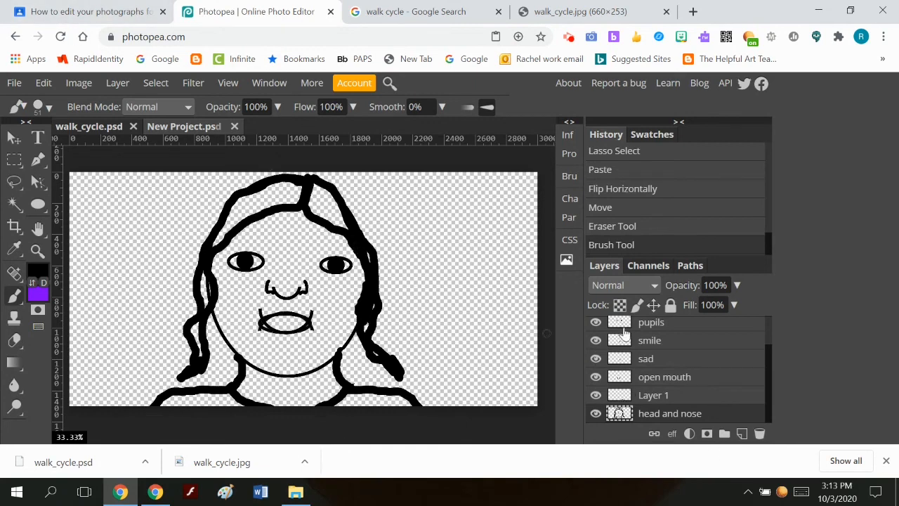
{"action": "left_click", "coordinate": [13, 84]}
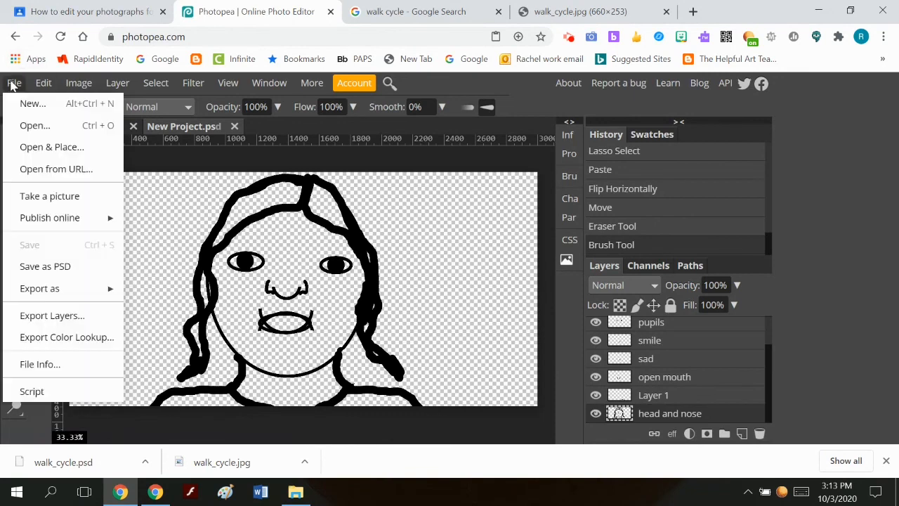
{"action": "mouse_move", "coordinate": [42, 291]}
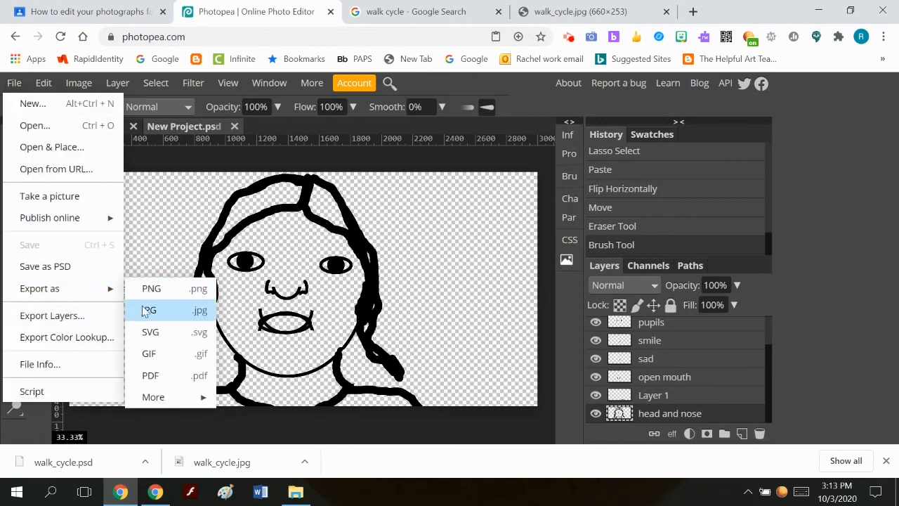
{"action": "left_click", "coordinate": [50, 315]}
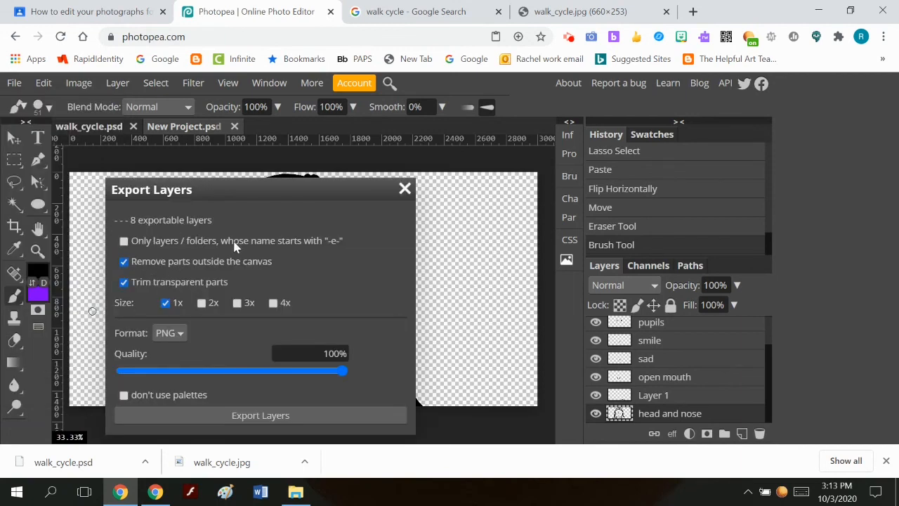
{"action": "scroll", "coordinate": [651, 395], "scroll_direction": "up", "scroll_amount": 2}
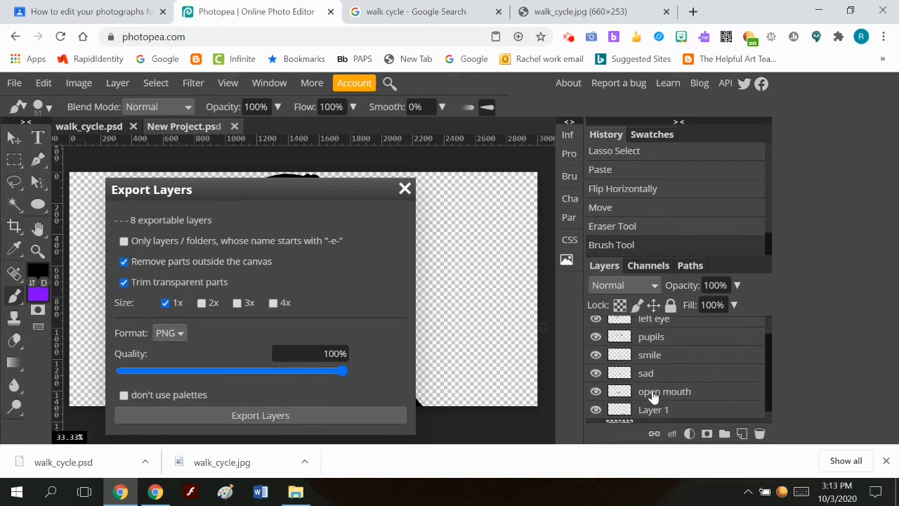
{"action": "scroll", "coordinate": [649, 395], "scroll_direction": "down", "scroll_amount": 2}
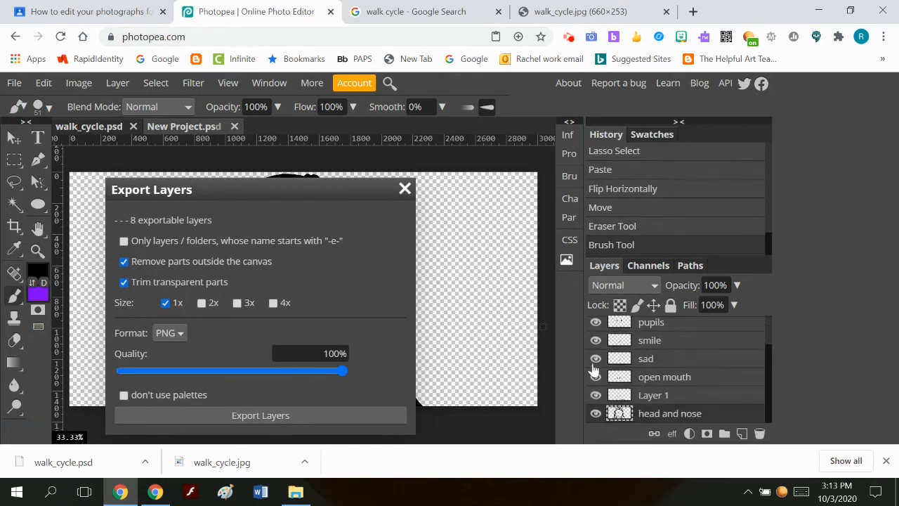
{"action": "left_click", "coordinate": [405, 190]}
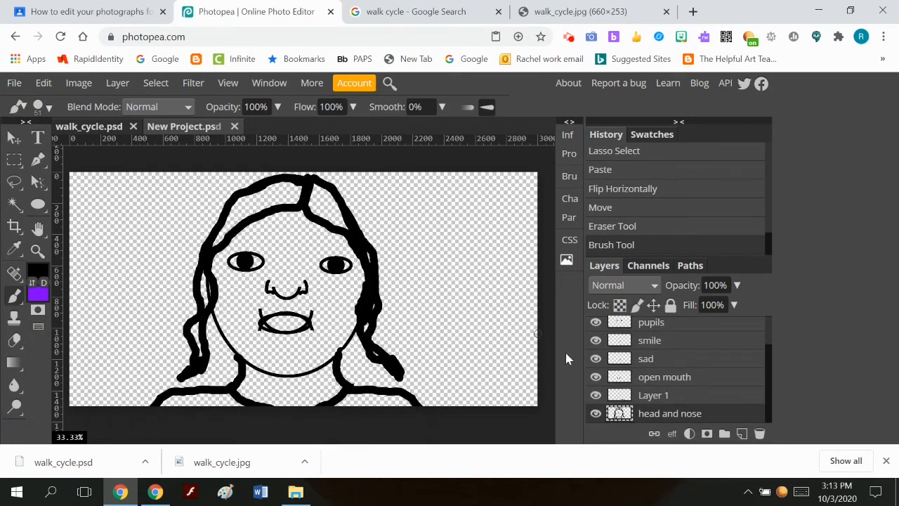
Step: Merge Layer 1, which holds the pasted shoulder, down into the head and nose layer
{"action": "left_click", "coordinate": [596, 394]}
{"action": "left_click", "coordinate": [595, 395]}
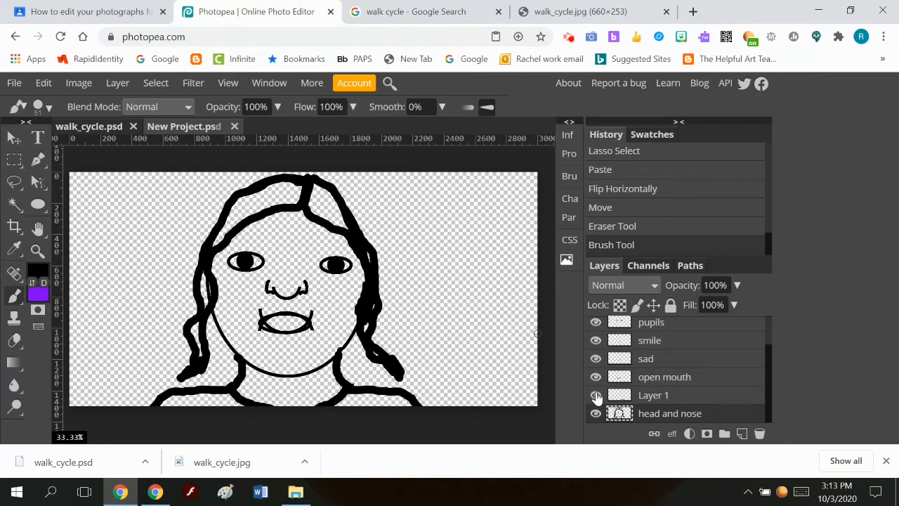
{"action": "left_click", "coordinate": [640, 397]}
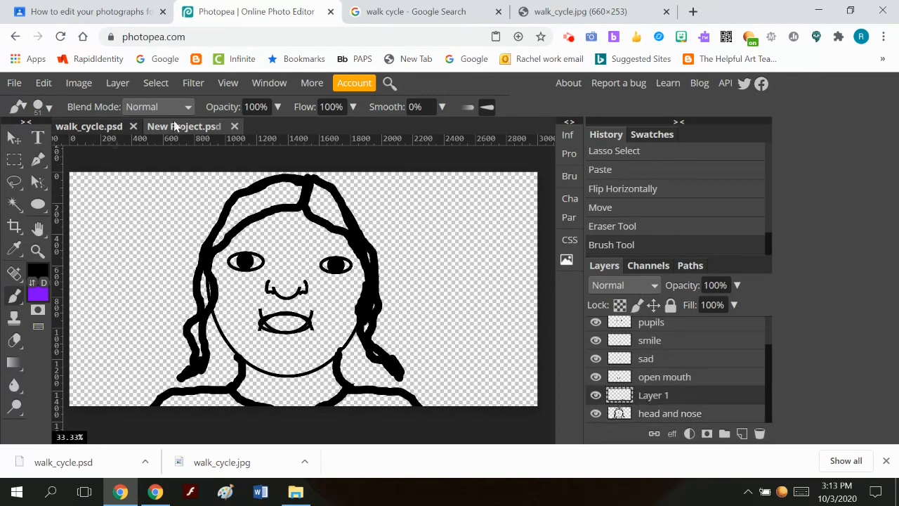
{"action": "right_click", "coordinate": [672, 397]}
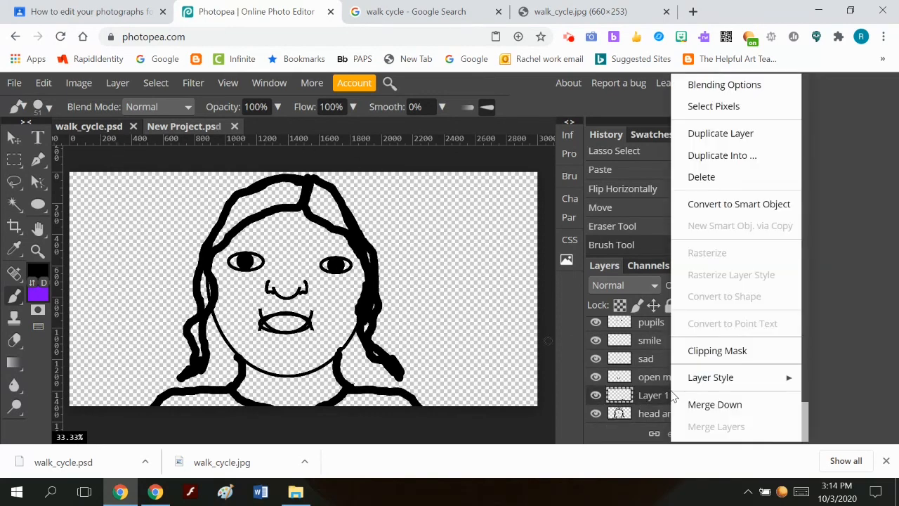
{"action": "left_click", "coordinate": [695, 411]}
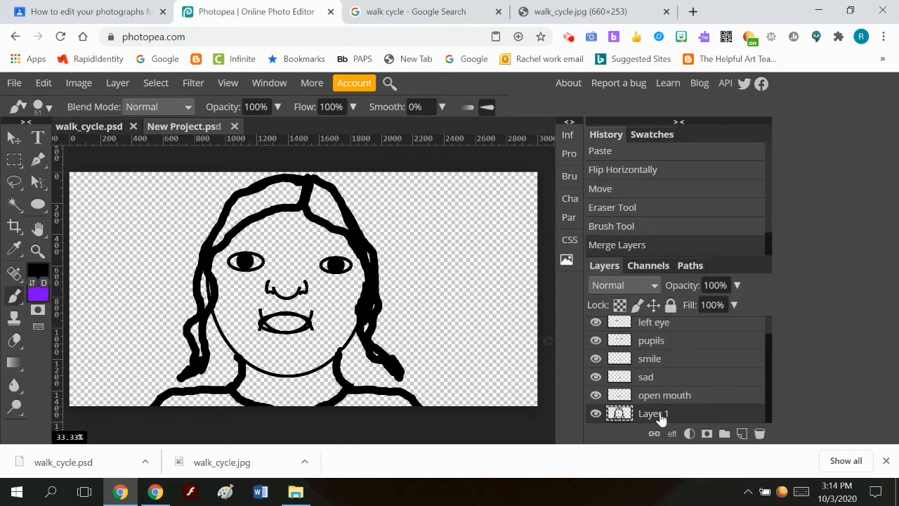
Step: Rename the merged bottom layer as head
{"action": "double_click", "coordinate": [656, 414]}
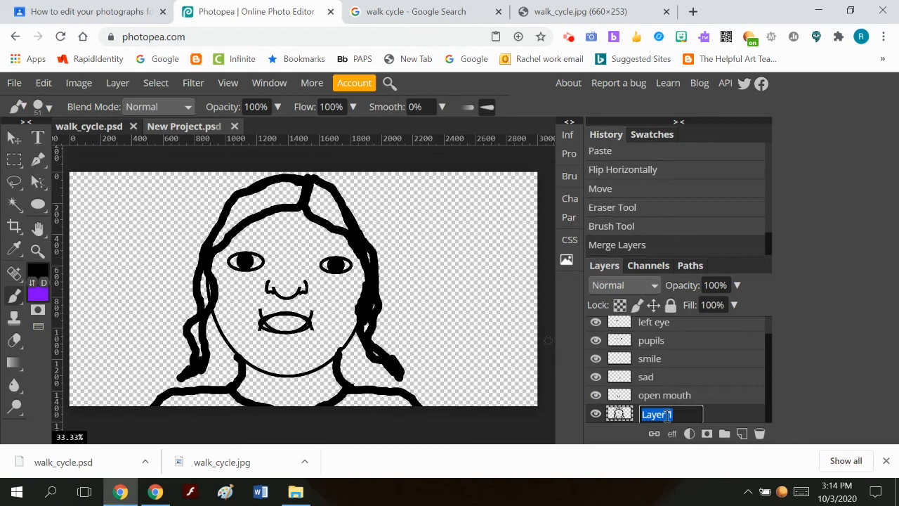
{"action": "type", "text": "head"}
{"action": "key", "text": "Return"}
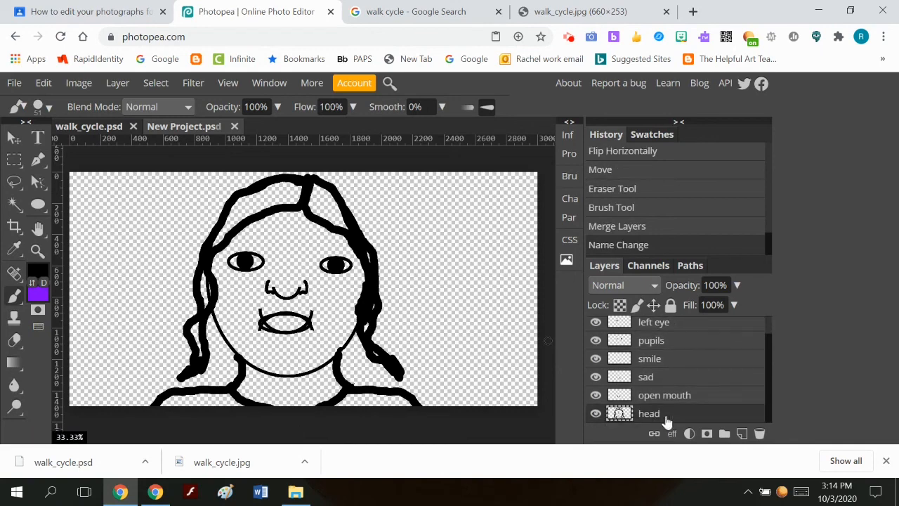
Step: Export all layers as trimmed PNG files at 1x size and 100% quality, and open the downloaded zip archive
{"action": "scroll", "coordinate": [666, 420], "scroll_direction": "up", "scroll_amount": 1}
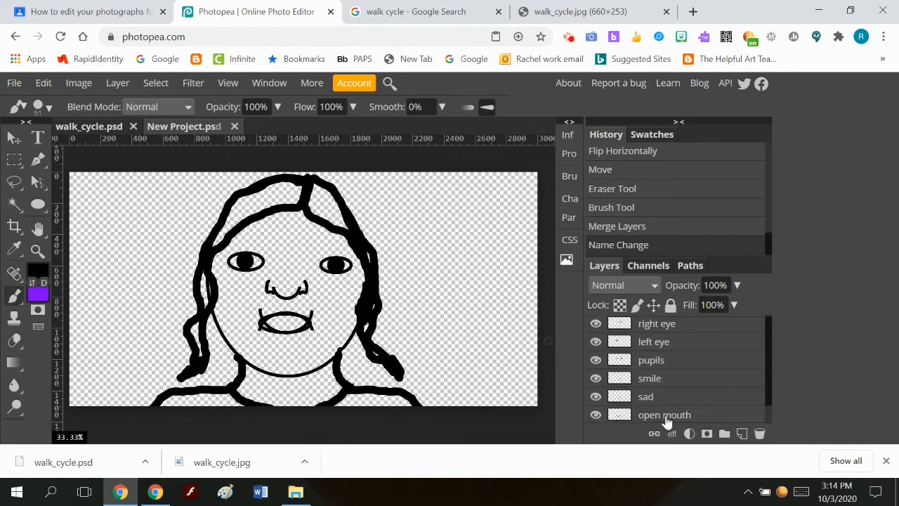
{"action": "left_click", "coordinate": [11, 83]}
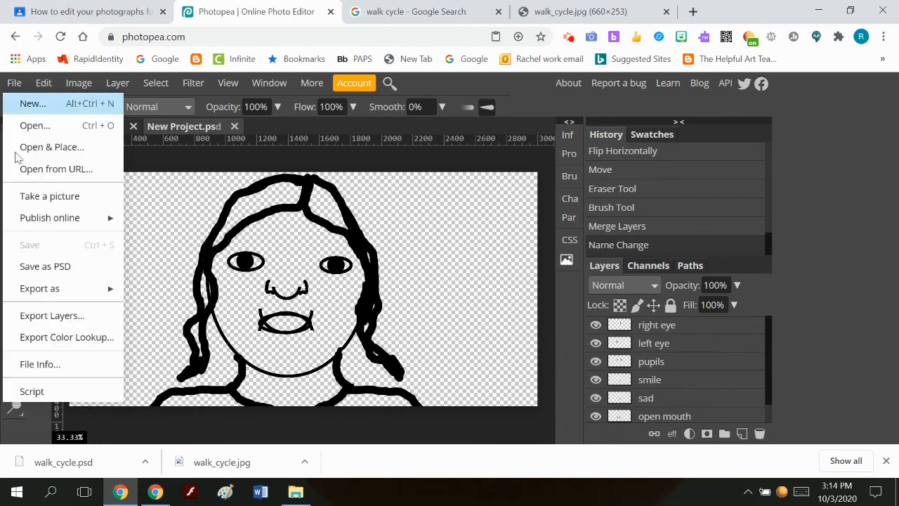
{"action": "left_click", "coordinate": [52, 315]}
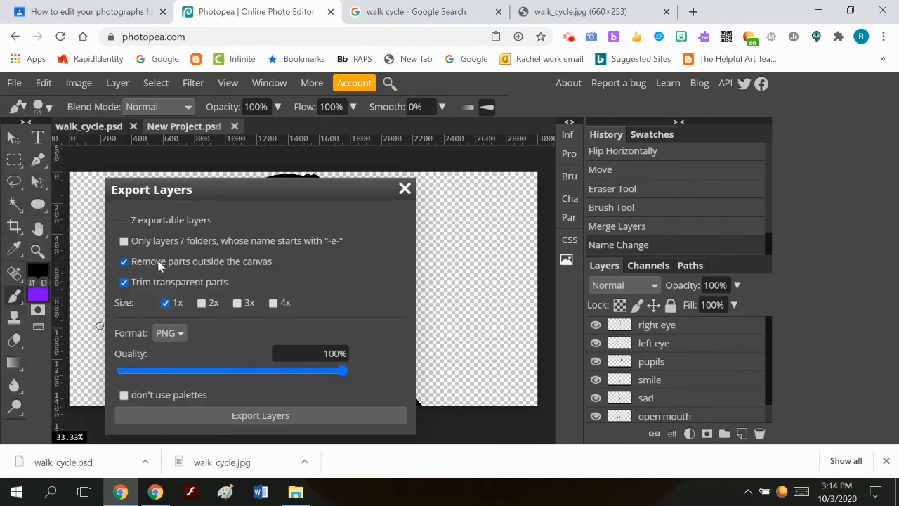
{"action": "left_click", "coordinate": [273, 415]}
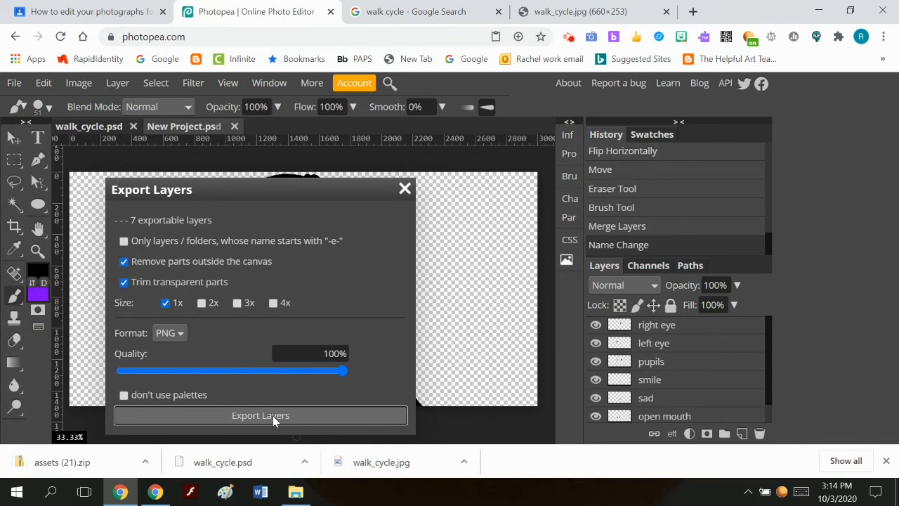
{"action": "left_click", "coordinate": [64, 463]}
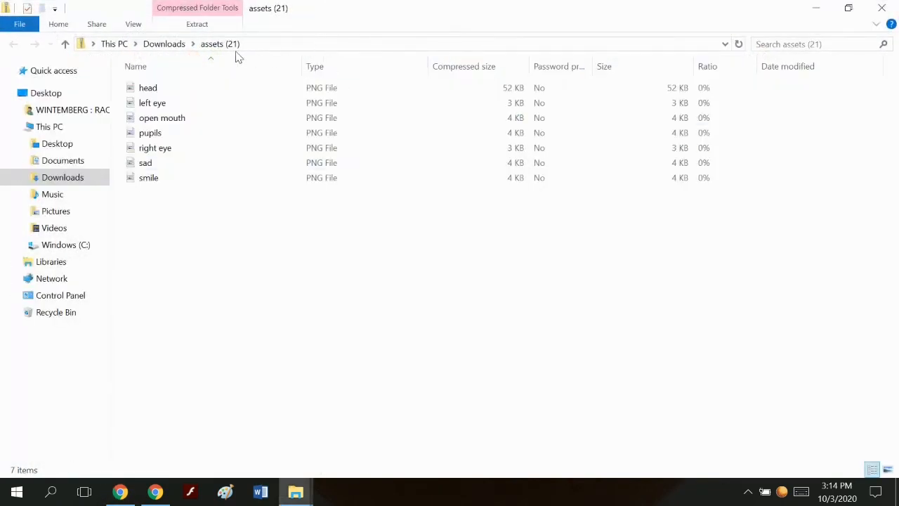
Step: Extract all files from the assets (21) zip into the suggested Downloads folder and close the folder windows
{"action": "left_click", "coordinate": [200, 25]}
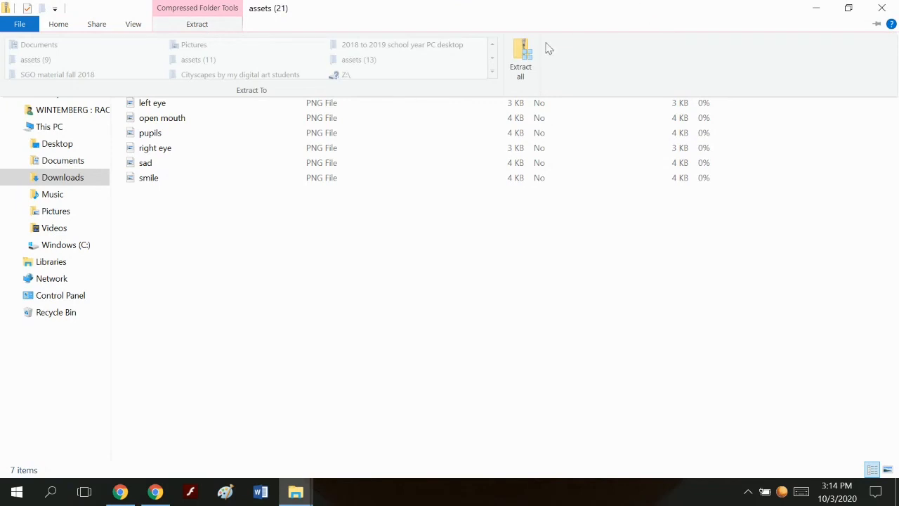
{"action": "left_click", "coordinate": [521, 61]}
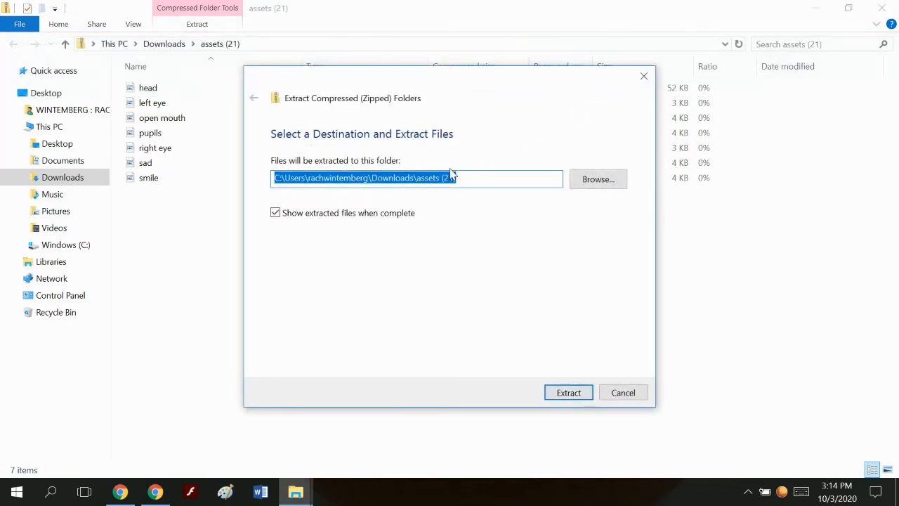
{"action": "left_click", "coordinate": [580, 391]}
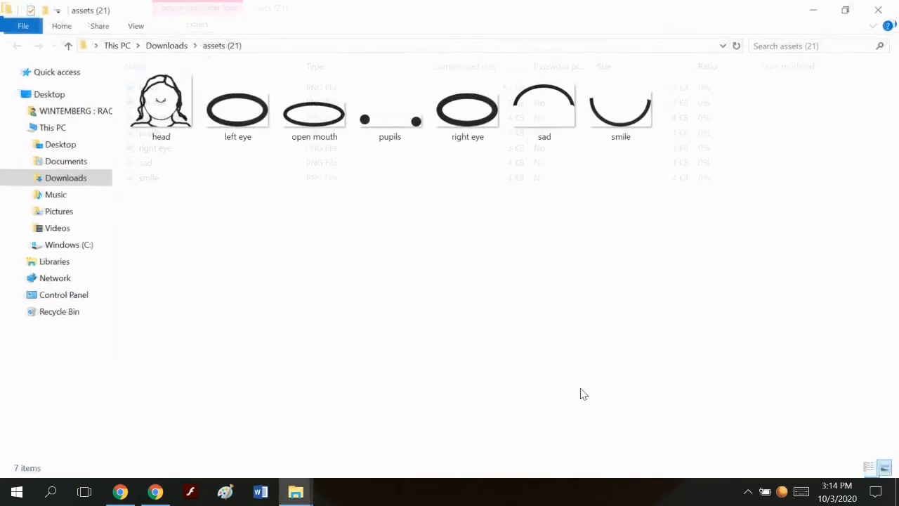
{"action": "left_click", "coordinate": [881, 10]}
{"action": "left_click", "coordinate": [882, 12]}
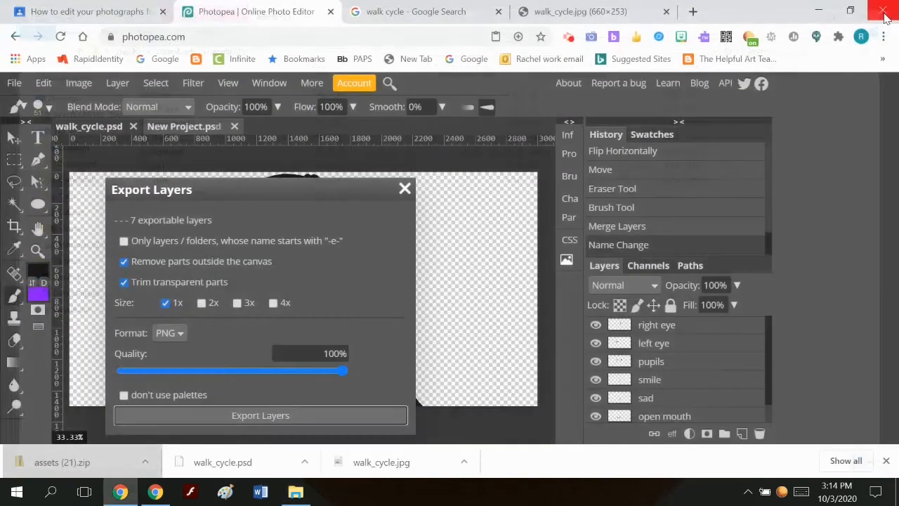
Step: Open the Wick Editor website at wickeditor.com in place of Photopea
{"action": "left_click", "coordinate": [240, 35]}
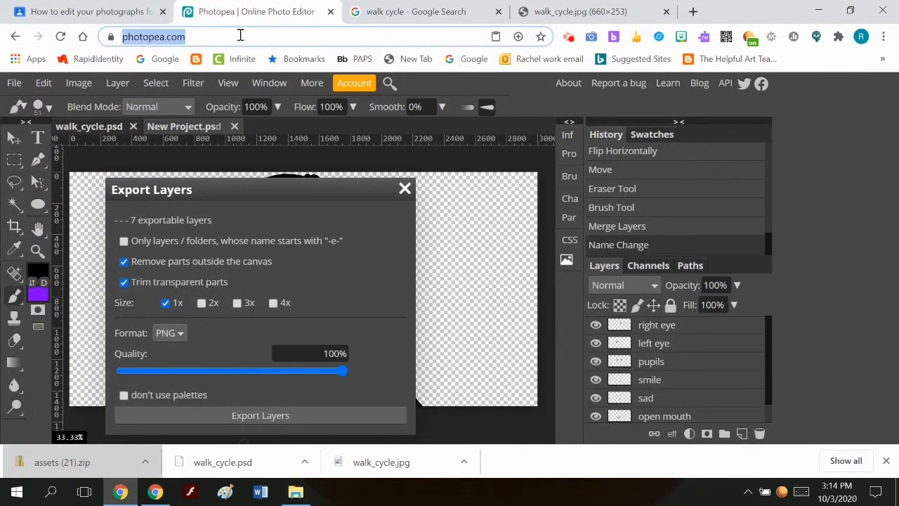
{"action": "type", "text": "wick"}
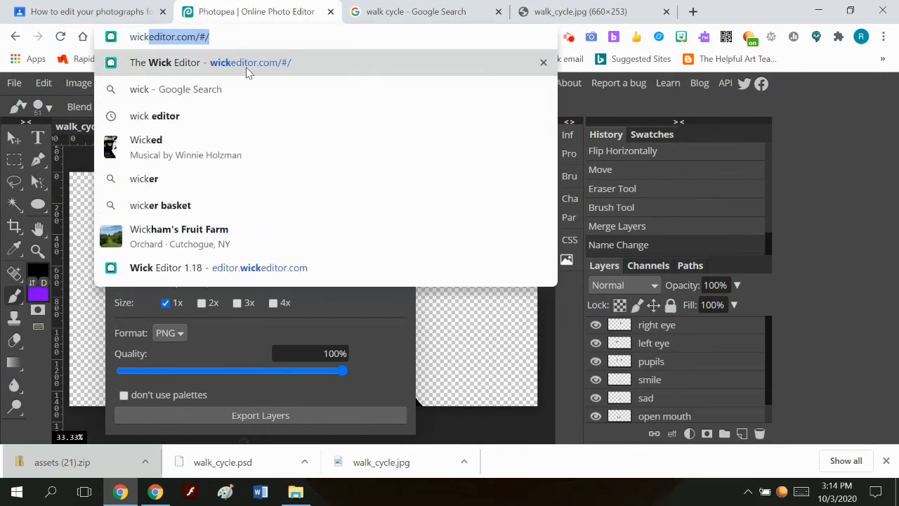
{"action": "left_click", "coordinate": [246, 68]}
{"action": "left_click", "coordinate": [519, 121]}
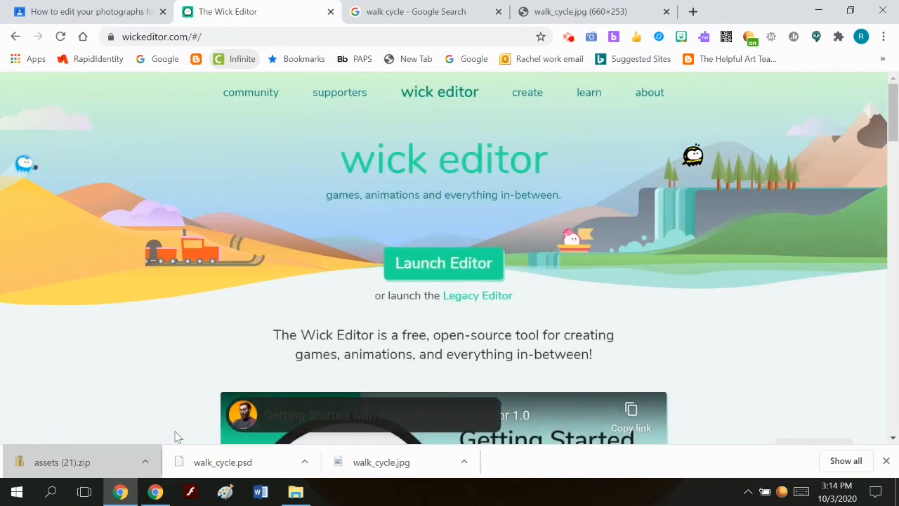
{"action": "mouse_move", "coordinate": [122, 496]}
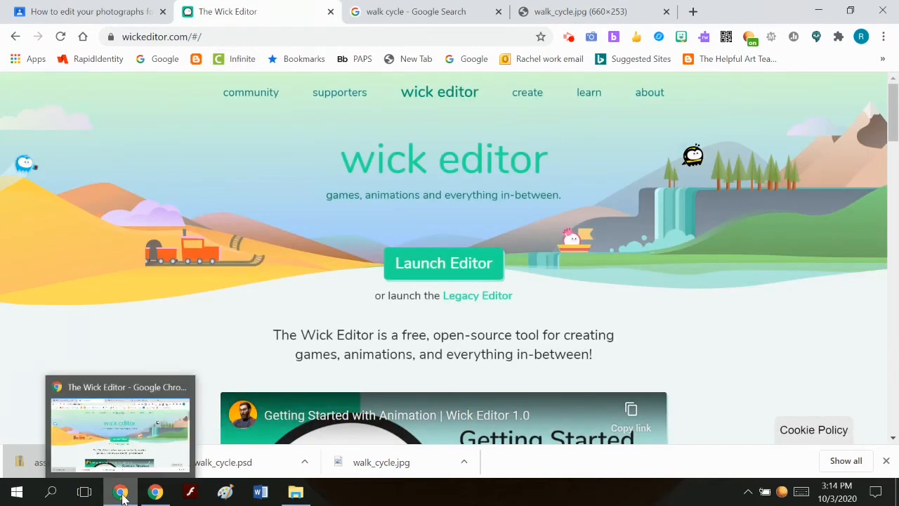
{"action": "mouse_move", "coordinate": [155, 496]}
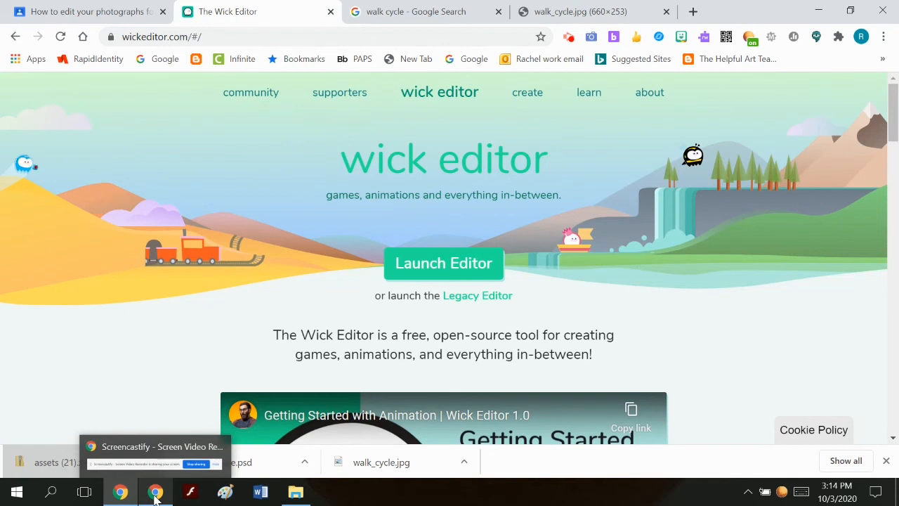
Step: Launch the Wick Editor, dismiss the welcome message and delete the autosaved project
{"action": "left_click", "coordinate": [470, 269]}
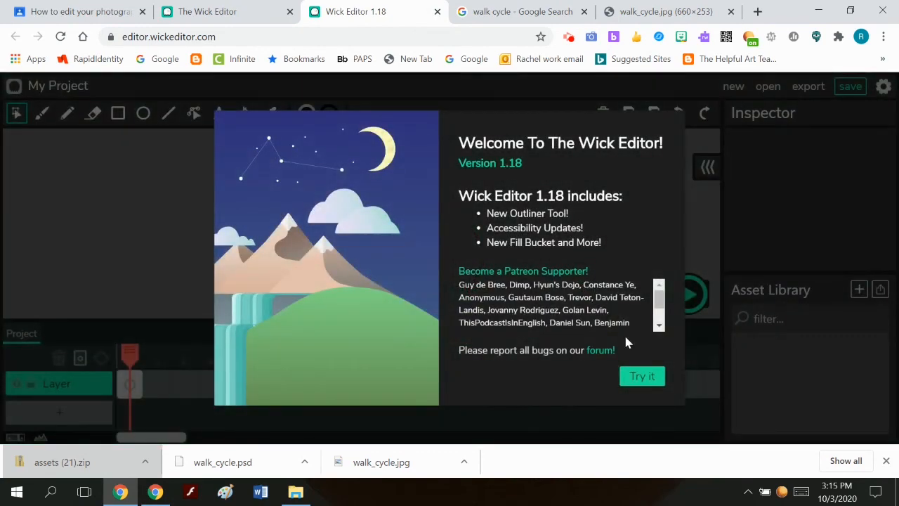
{"action": "left_click", "coordinate": [645, 377]}
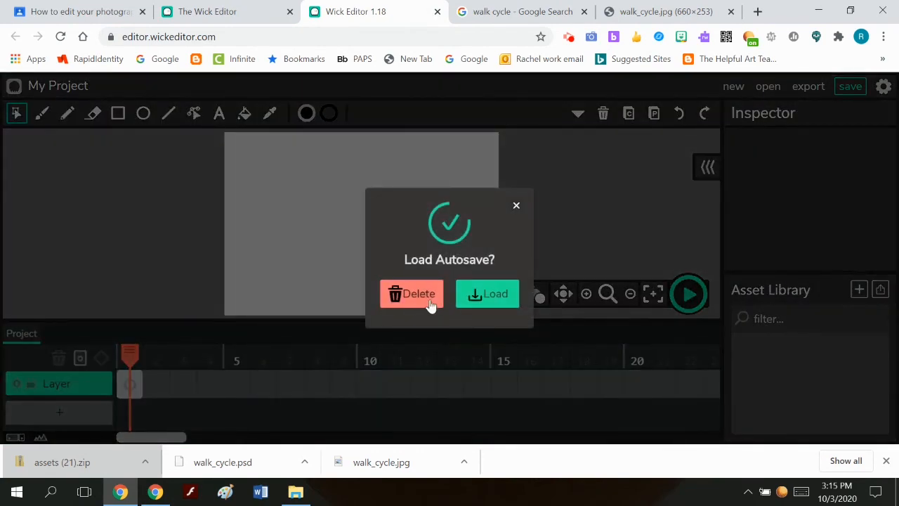
{"action": "left_click", "coordinate": [419, 295]}
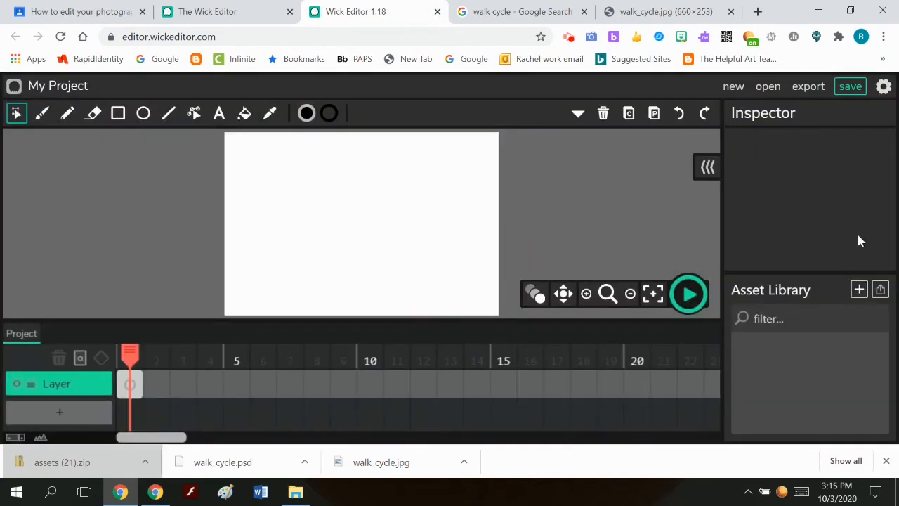
Step: Set the project to the 1080p preset and name it "face experiment" in the project settings
{"action": "left_click", "coordinate": [884, 87]}
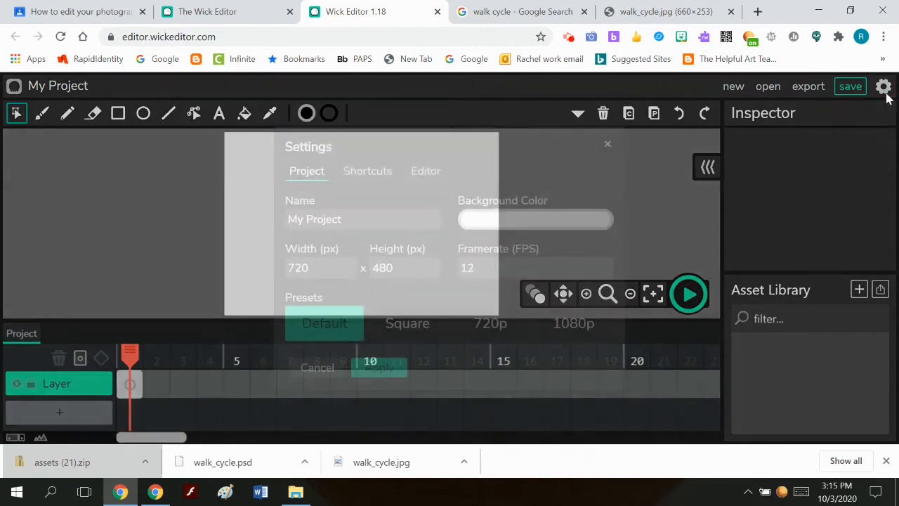
{"action": "left_click", "coordinate": [583, 330]}
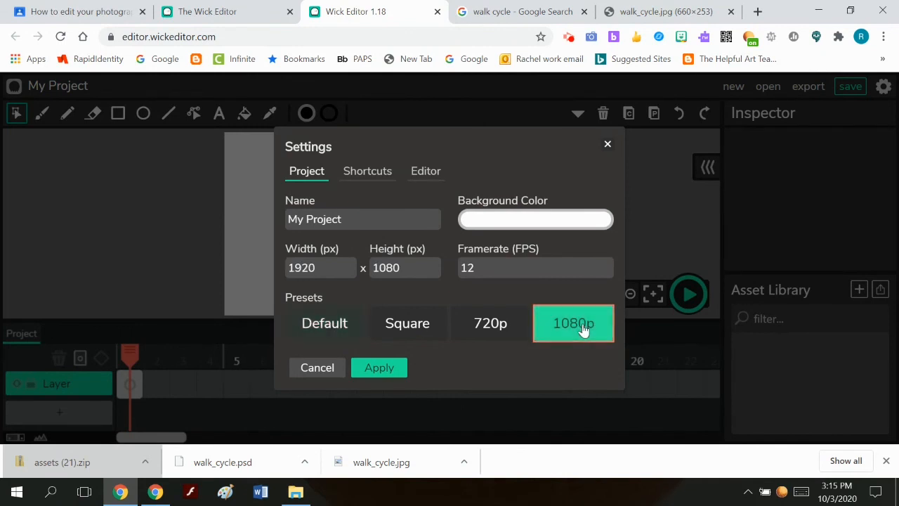
{"action": "left_click", "coordinate": [367, 220]}
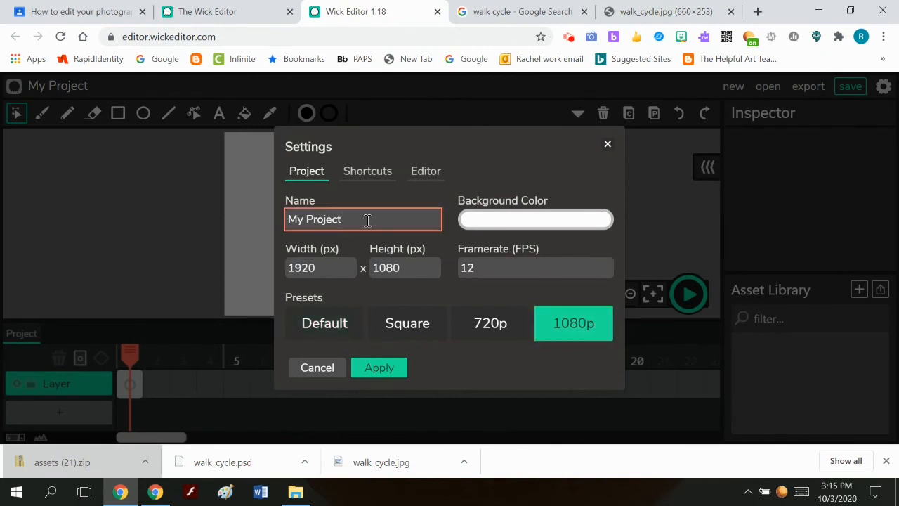
{"action": "key", "text": "BackSpace"}
{"action": "key", "text": "BackSpace"}
{"action": "key", "text": "BackSpace"}
{"action": "key", "text": "BackSpace"}
{"action": "key", "text": "BackSpace"}
{"action": "type", "text": "fac"}
{"action": "left_click", "coordinate": [379, 369]}
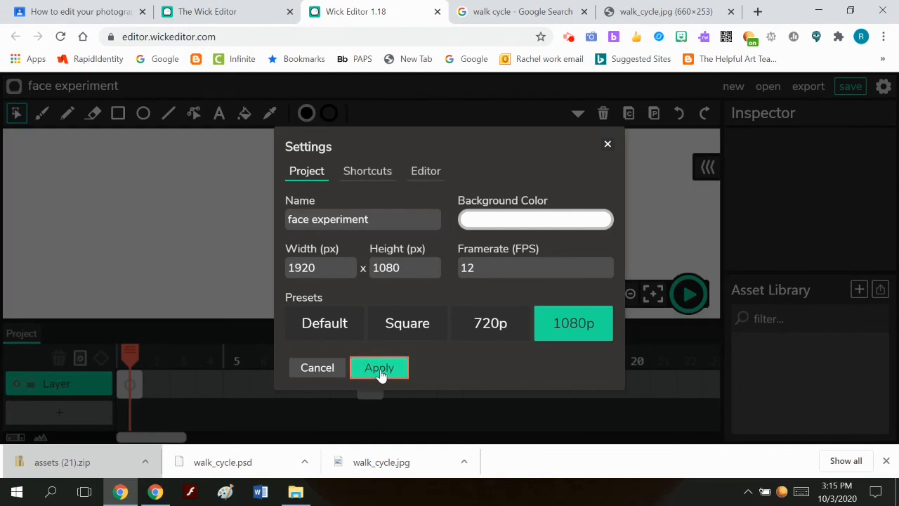
{"action": "left_click", "coordinate": [607, 145]}
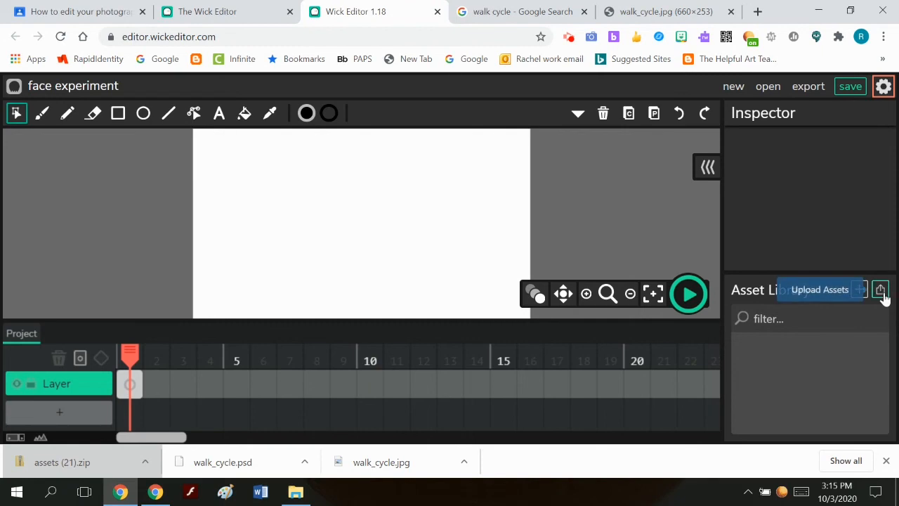
Step: Upload all seven face-part images from the assets (21) folder in Downloads into the Asset Library
{"action": "left_click", "coordinate": [882, 293]}
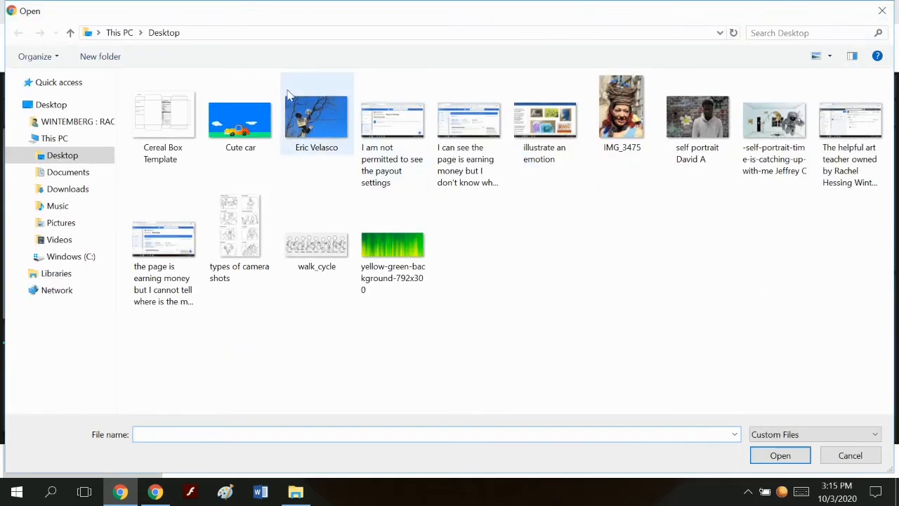
{"action": "left_click", "coordinate": [68, 189]}
{"action": "left_click", "coordinate": [788, 32]}
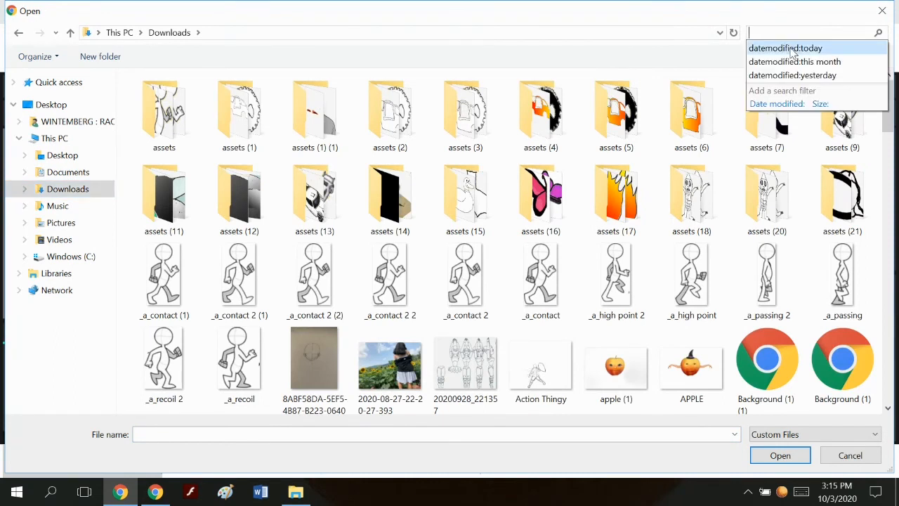
{"action": "left_click", "coordinate": [793, 48]}
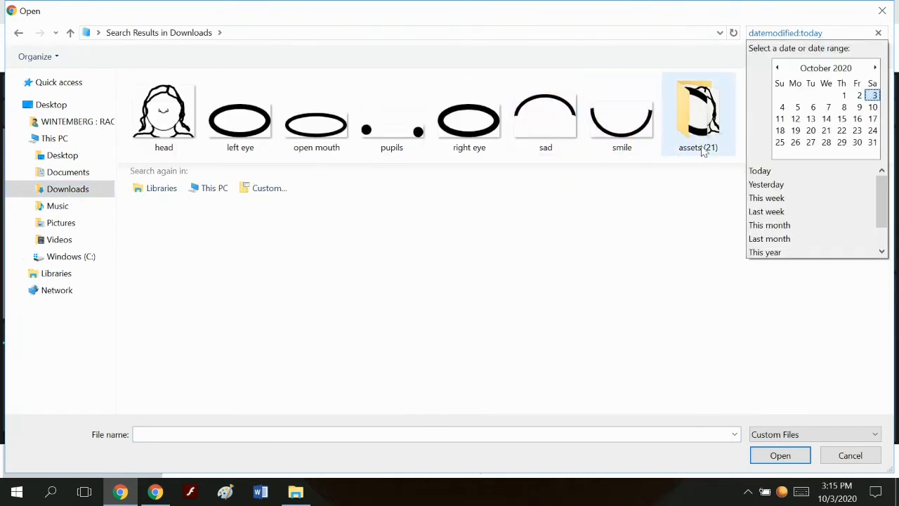
{"action": "left_click", "coordinate": [699, 107]}
{"action": "double_click", "coordinate": [698, 109]}
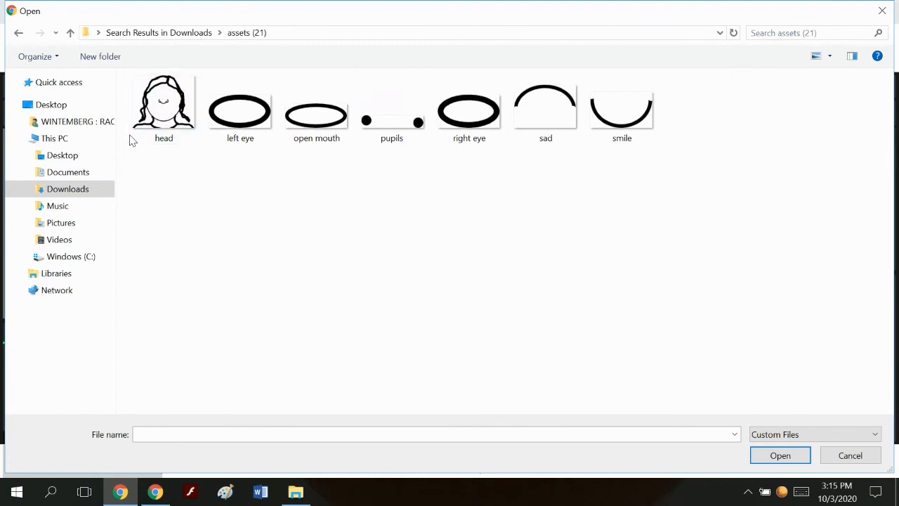
{"action": "left_click", "coordinate": [155, 129]}
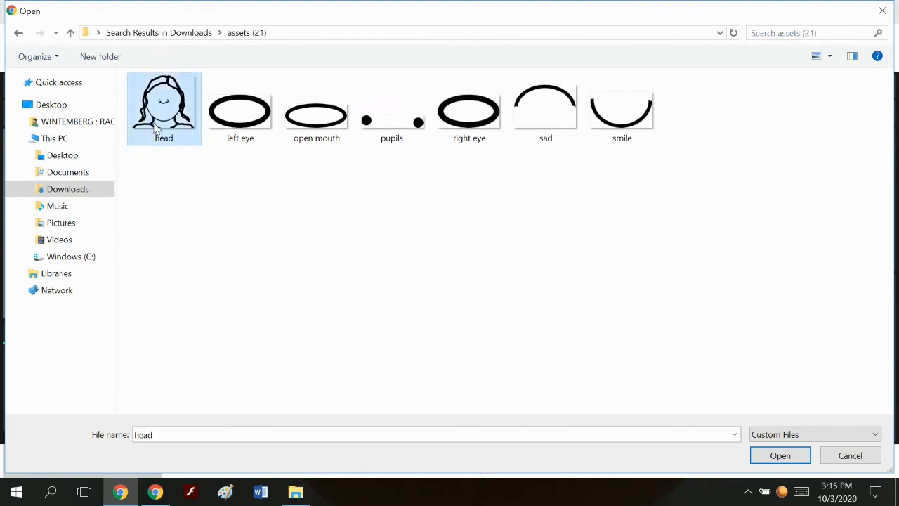
{"action": "left_click", "coordinate": [646, 133], "text": "shift"}
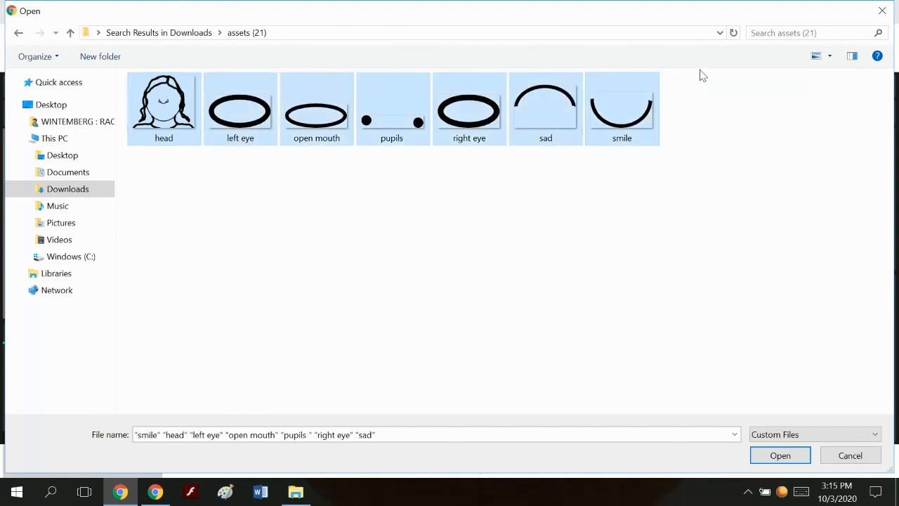
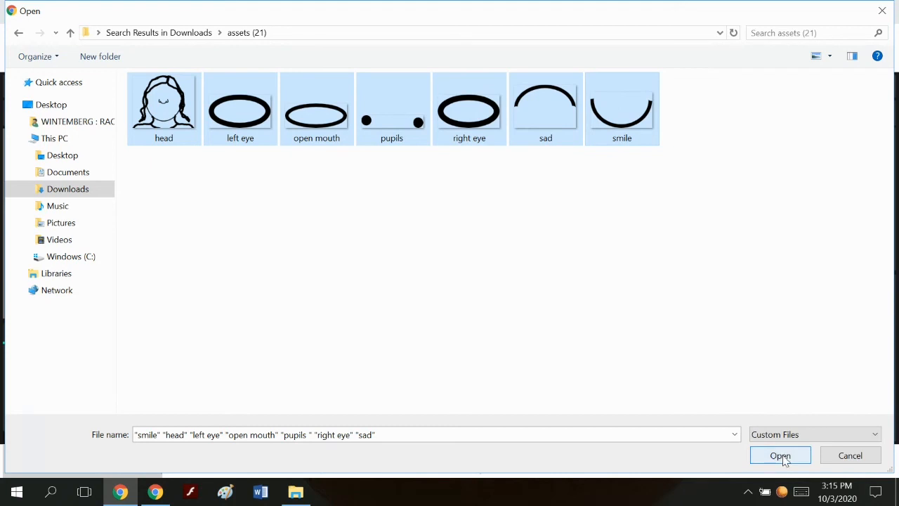
{"action": "left_click", "coordinate": [780, 455]}
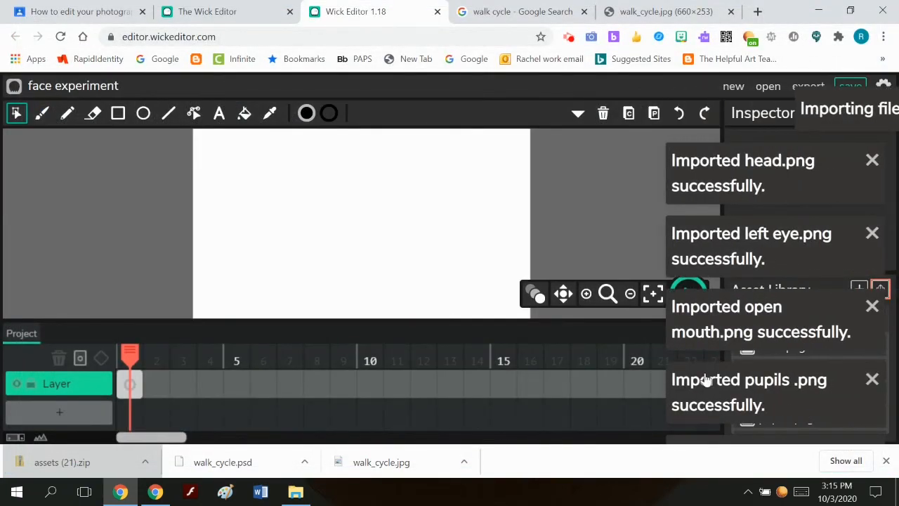
Step: Add seven more layers to the timeline, up to Layer 8
{"action": "left_click", "coordinate": [128, 382]}
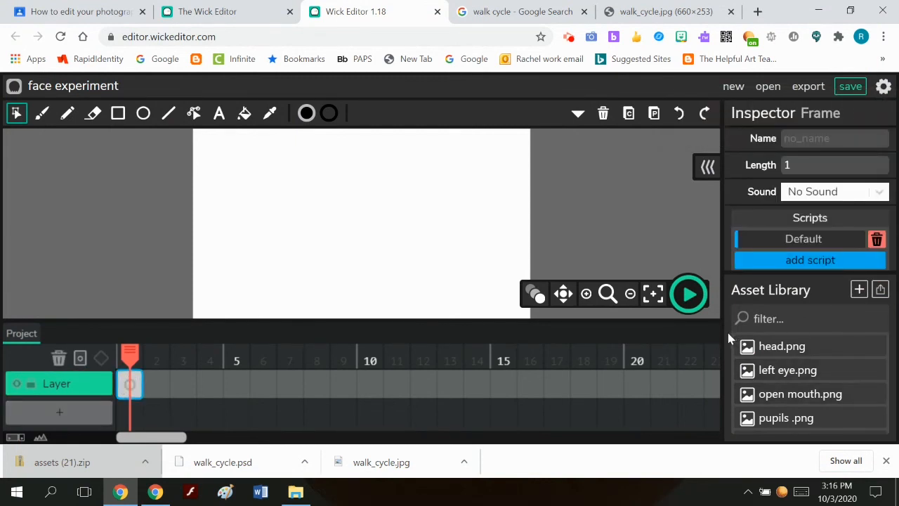
{"action": "left_click", "coordinate": [62, 413]}
{"action": "left_click", "coordinate": [65, 411]}
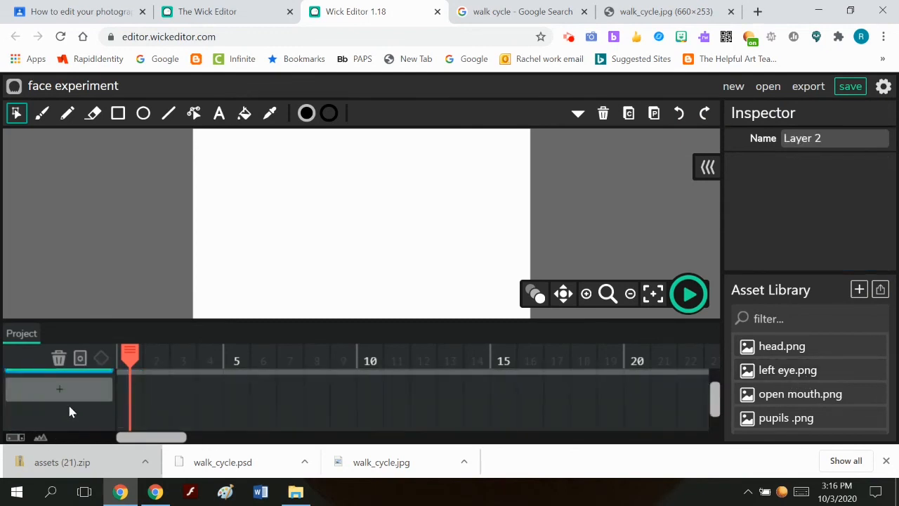
{"action": "left_click", "coordinate": [63, 414]}
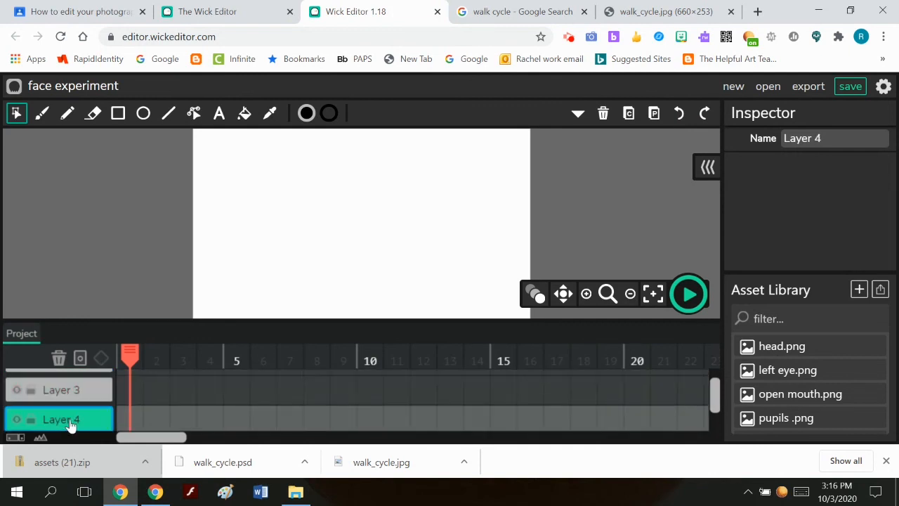
{"action": "left_click", "coordinate": [69, 411]}
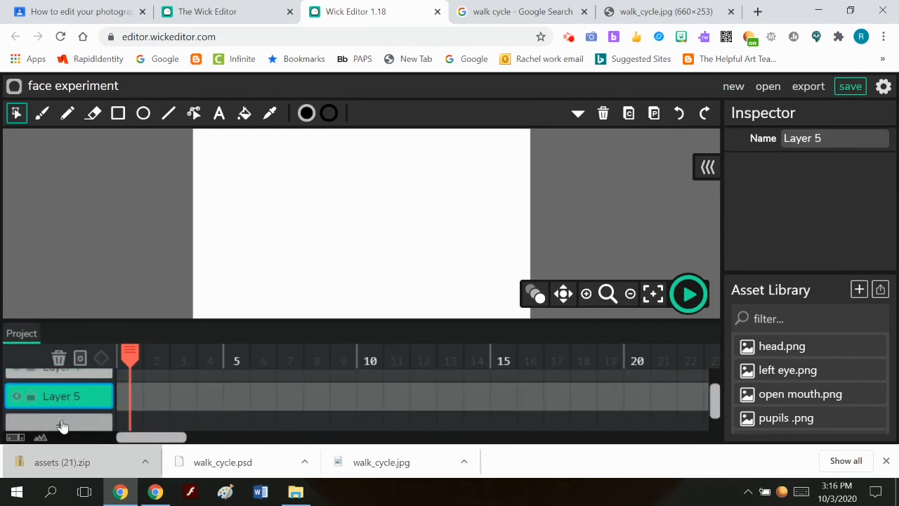
{"action": "left_click", "coordinate": [60, 424]}
{"action": "left_click", "coordinate": [76, 411]}
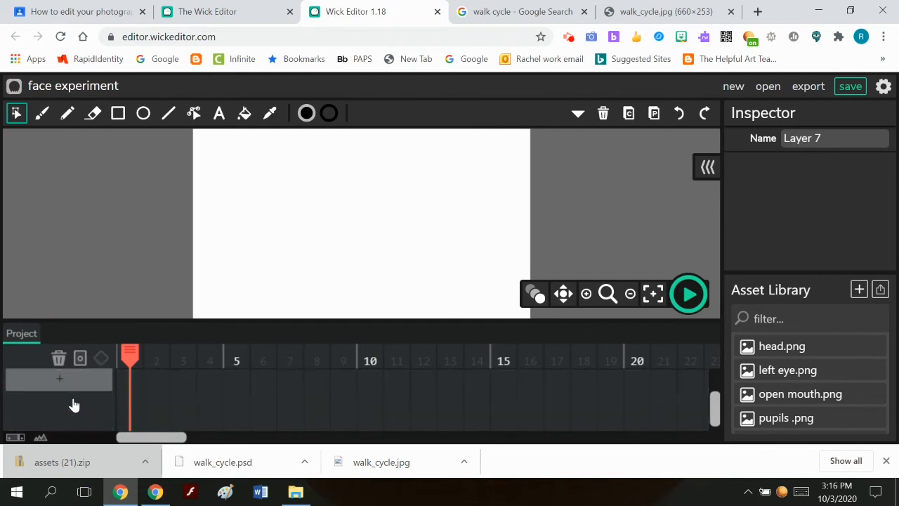
{"action": "left_click", "coordinate": [75, 381]}
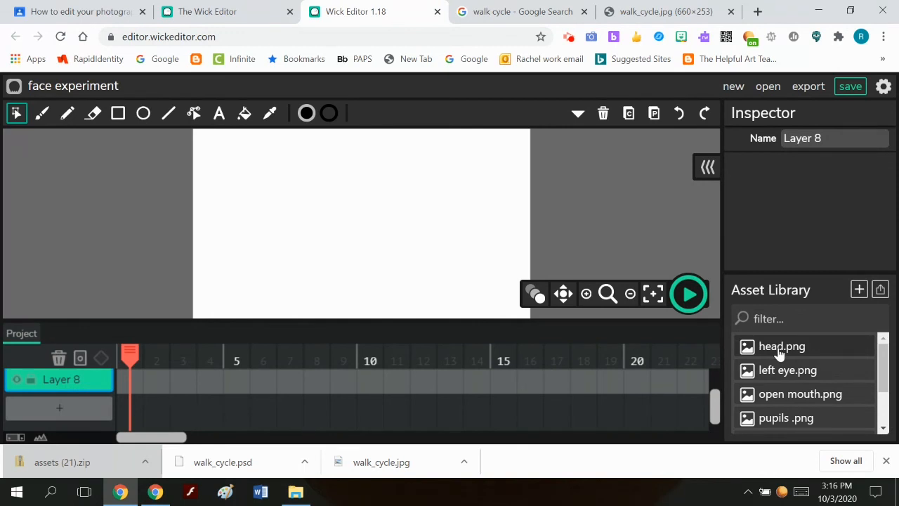
Step: Create a frame at position 1 of Layer 8 and place head.png near the middle of the canvas
{"action": "left_click_drag", "start_coordinate": [779, 351], "coordinate": [128, 392]}
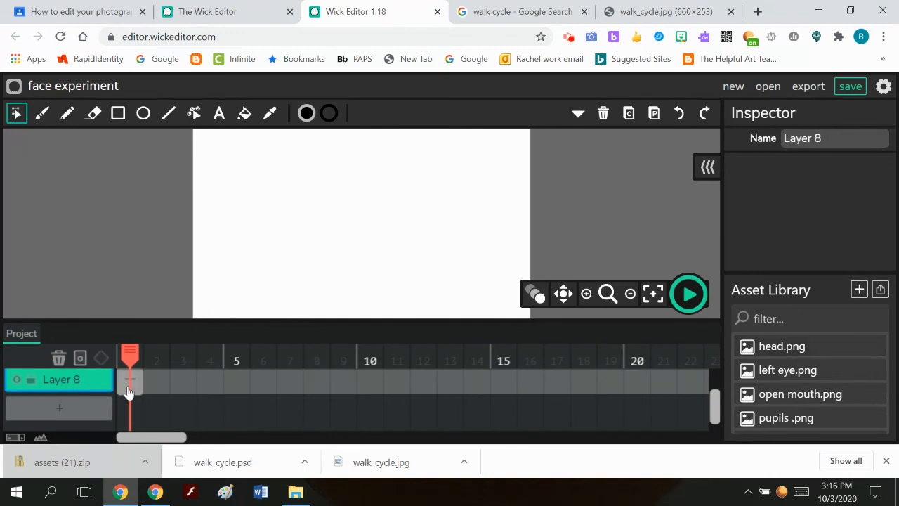
{"action": "left_click", "coordinate": [130, 380]}
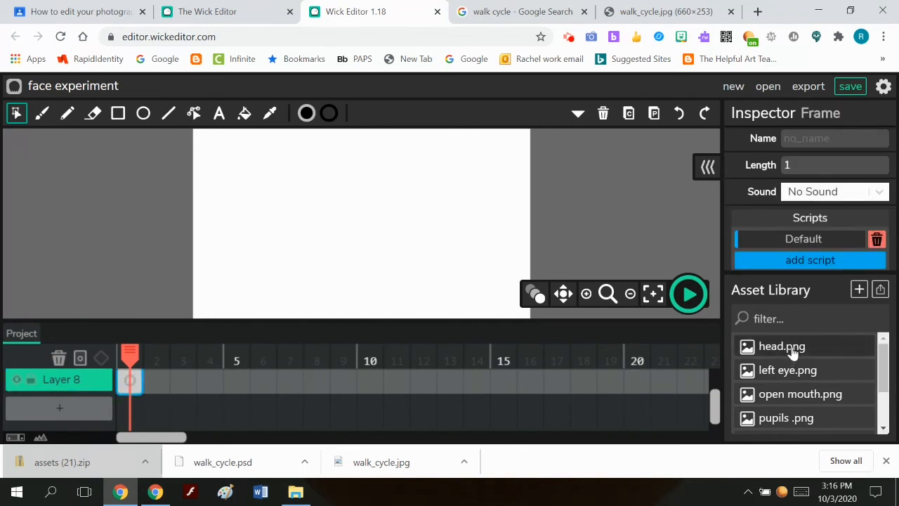
{"action": "mouse_move", "coordinate": [792, 351]}
{"action": "left_mouse_down"}
{"action": "mouse_move", "coordinate": [372, 232]}
{"action": "mouse_move", "coordinate": [401, 242]}
{"action": "left_mouse_up"}
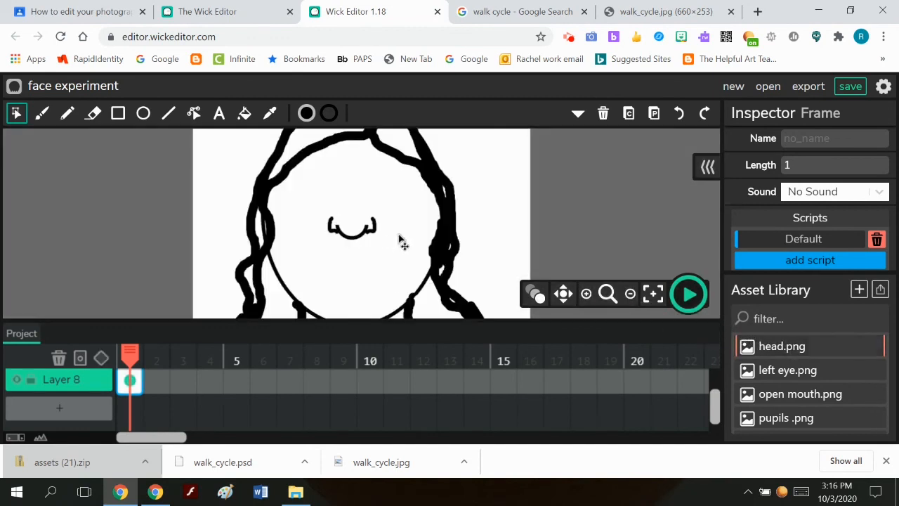
{"action": "scroll", "coordinate": [526, 258], "scroll_direction": "down", "scroll_amount": 4}
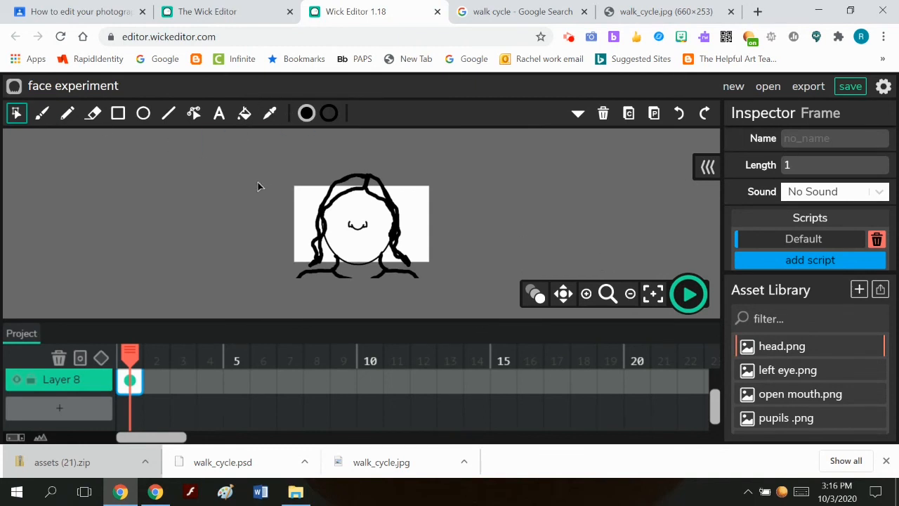
Step: Scale the head image to about 0.74 and position it so it fits the canvas height near the centre
{"action": "left_click", "coordinate": [370, 201]}
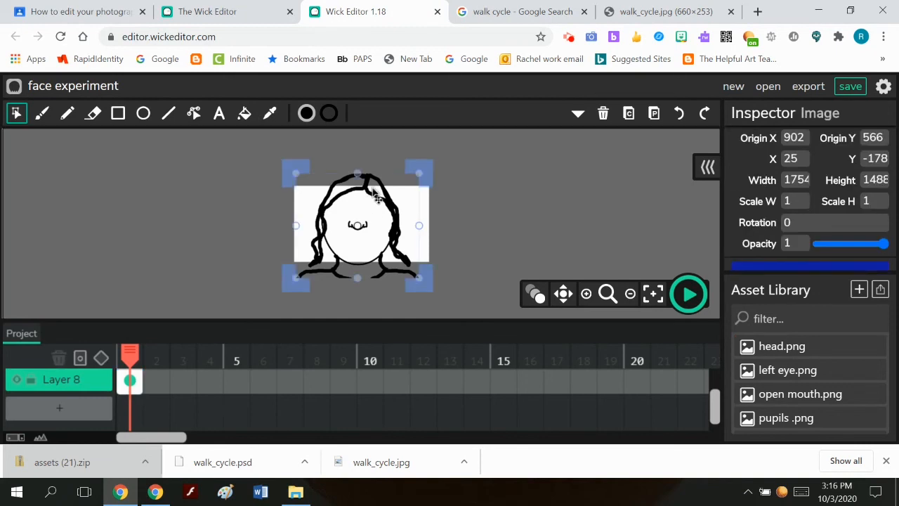
{"action": "left_click", "coordinate": [413, 178]}
{"action": "mouse_move", "coordinate": [381, 195]}
{"action": "left_mouse_down"}
{"action": "mouse_move", "coordinate": [375, 203]}
{"action": "mouse_move", "coordinate": [401, 187]}
{"action": "mouse_move", "coordinate": [373, 220]}
{"action": "mouse_move", "coordinate": [373, 203]}
{"action": "left_mouse_up"}
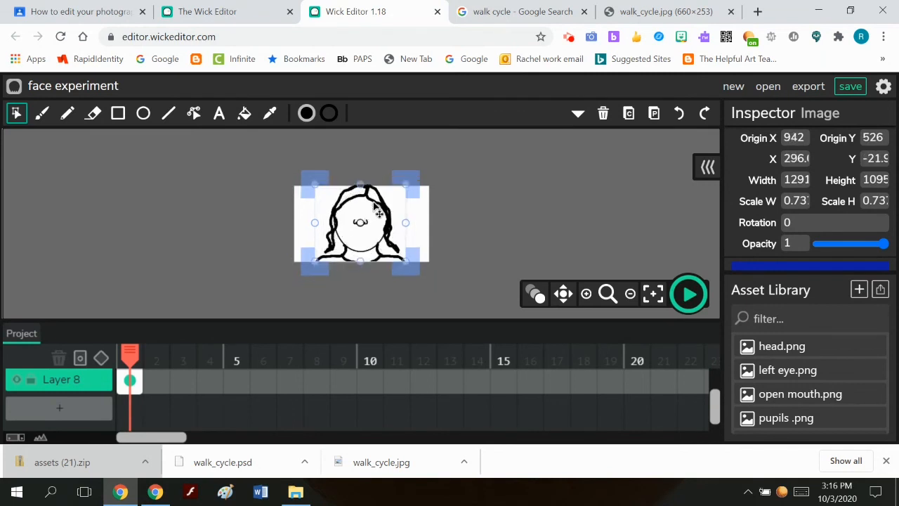
{"action": "left_click", "coordinate": [491, 181]}
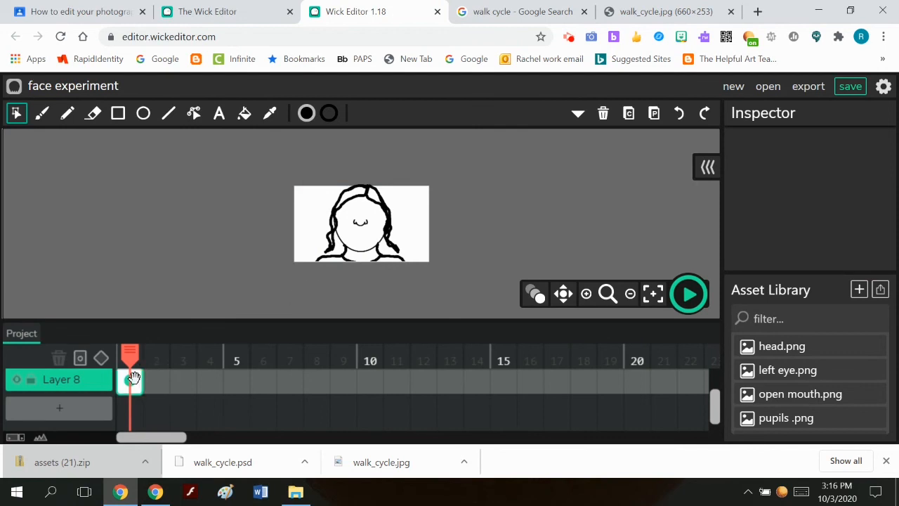
Step: Extend the head frame on Layer 8 to a length of 20 and lock the layer
{"action": "left_click_drag", "start_coordinate": [135, 379], "coordinate": [640, 391]}
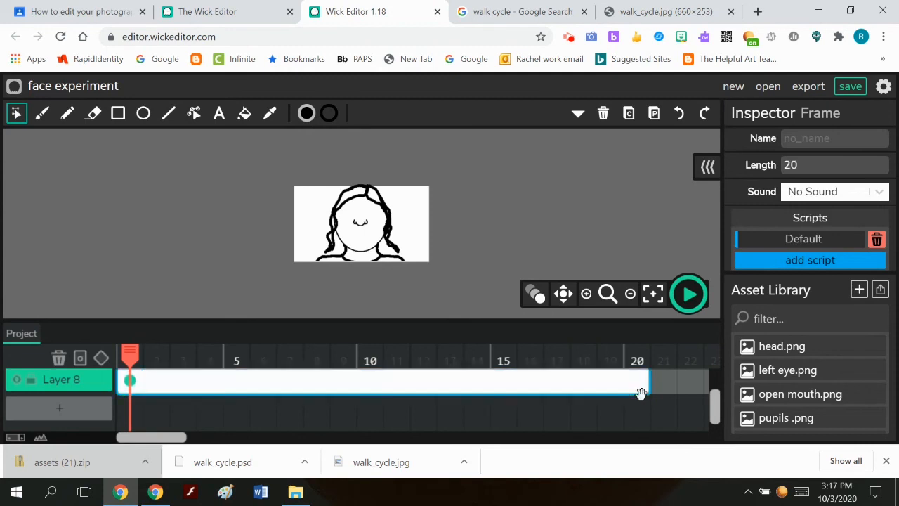
{"action": "left_click", "coordinate": [31, 380]}
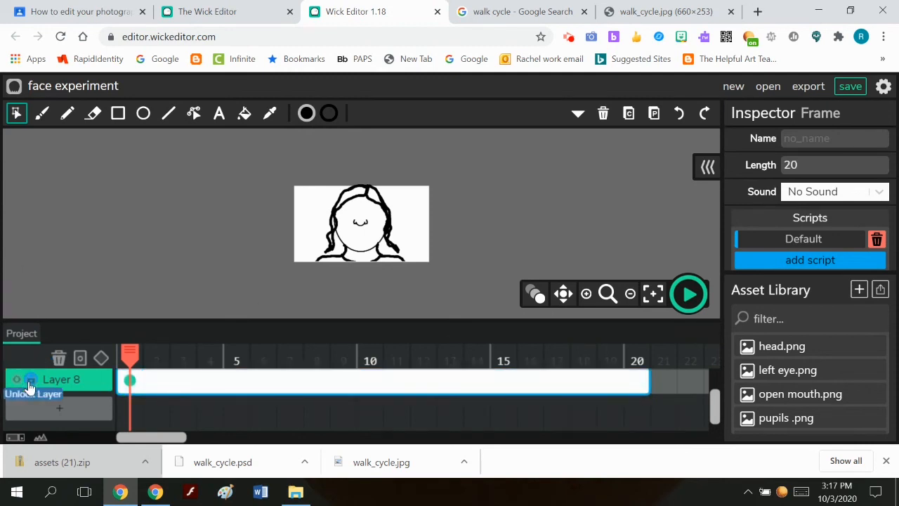
Step: Create a frame at position 1 of Layer 7 and place pupils .png on the face just above the nose
{"action": "scroll", "coordinate": [96, 406], "scroll_direction": "up", "scroll_amount": 2}
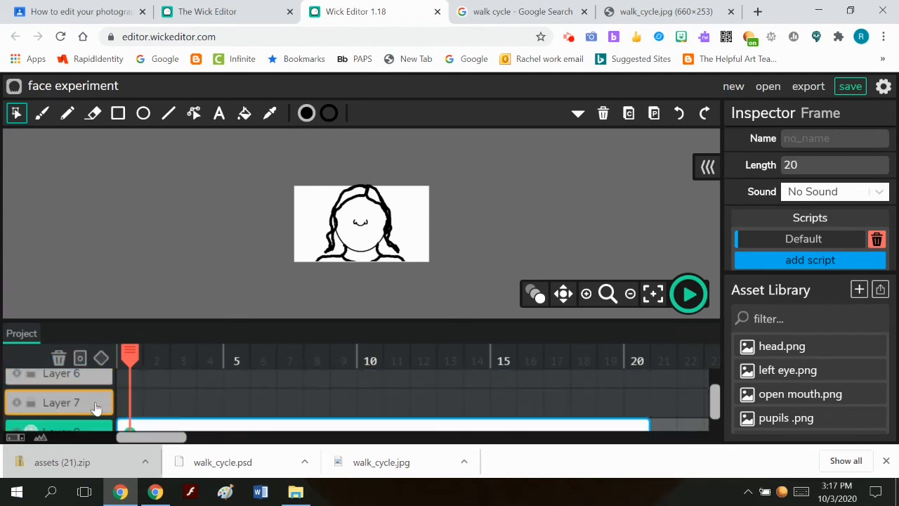
{"action": "left_click", "coordinate": [89, 404]}
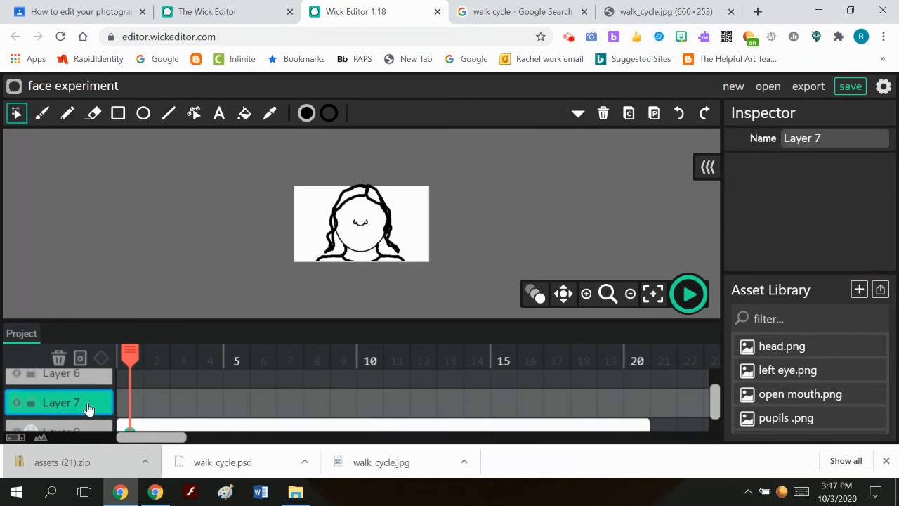
{"action": "left_click", "coordinate": [131, 407]}
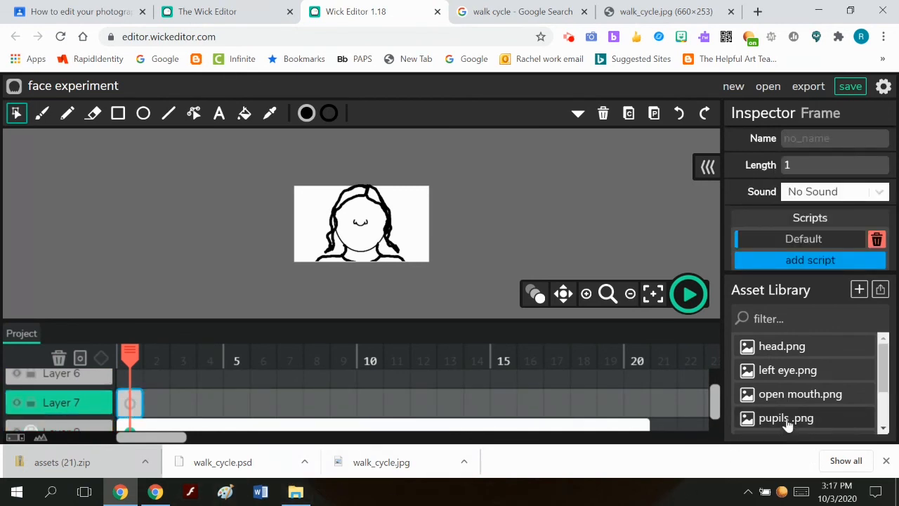
{"action": "left_click_drag", "start_coordinate": [786, 420], "coordinate": [384, 221]}
{"action": "left_click", "coordinate": [499, 199]}
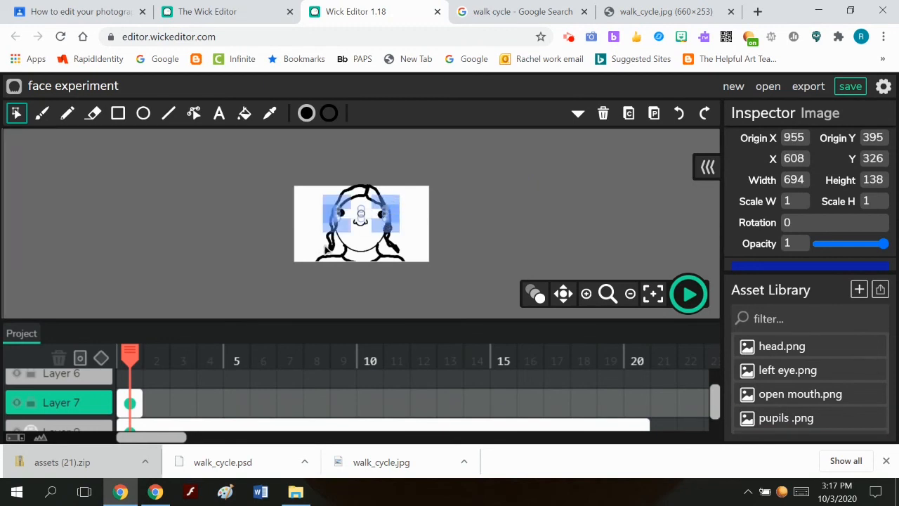
Step: Scale the pupils image proportionally to 0.6 so both pupils sit within the face outline
{"action": "scroll", "coordinate": [329, 260], "scroll_direction": "up", "scroll_amount": 5}
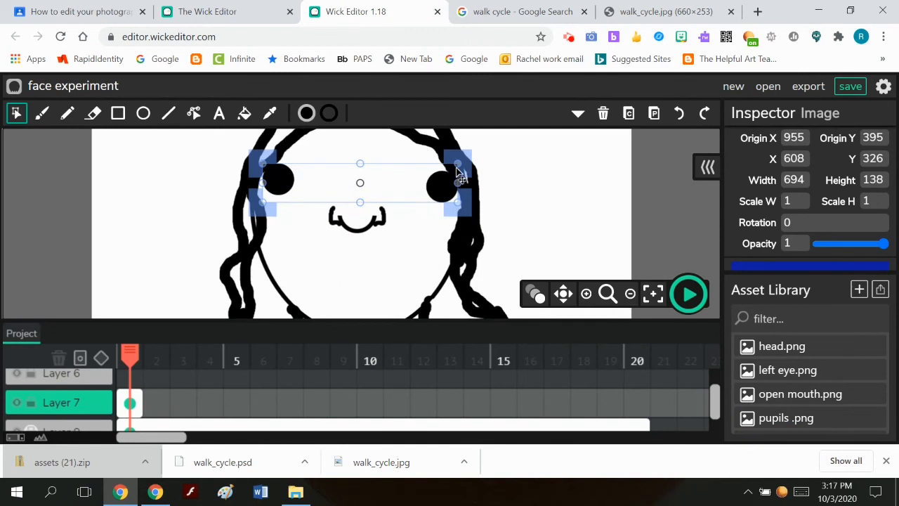
{"action": "left_click_drag", "start_coordinate": [458, 162], "coordinate": [420, 177]}
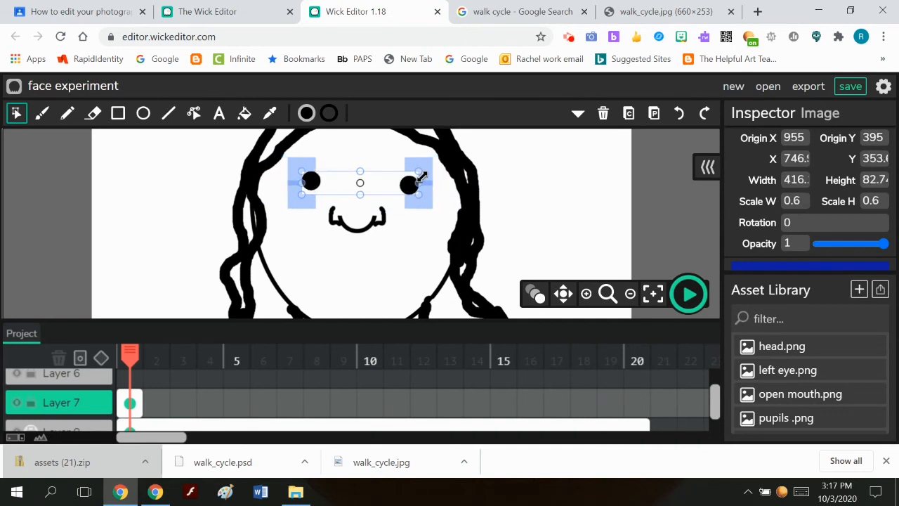
{"action": "left_click", "coordinate": [653, 189]}
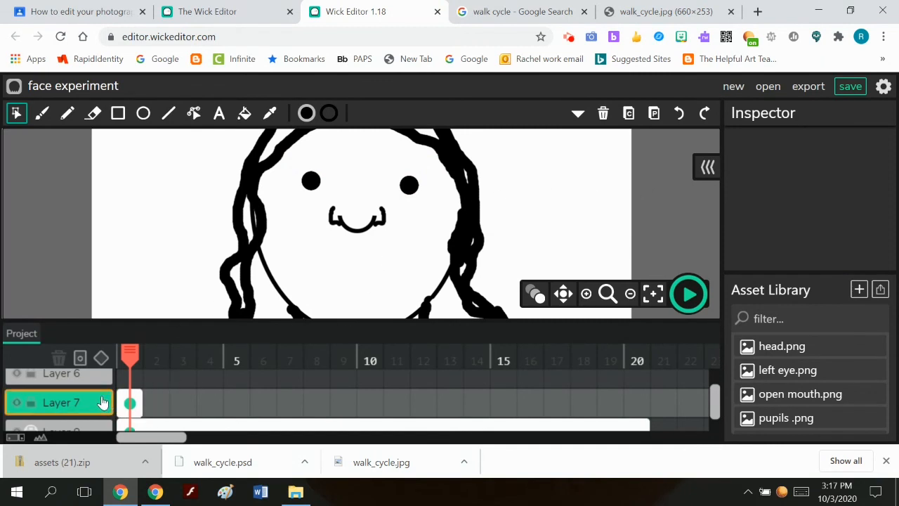
Step: Create a frame at position 1 of Layer 6, place left eye.png around the left pupil and shrink it to fit
{"action": "left_click", "coordinate": [89, 375]}
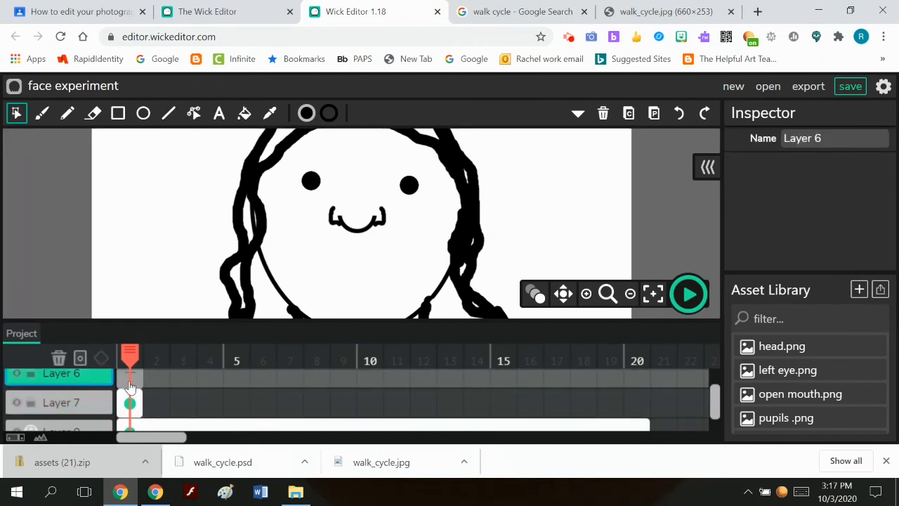
{"action": "scroll", "coordinate": [153, 407], "scroll_direction": "up", "scroll_amount": 1}
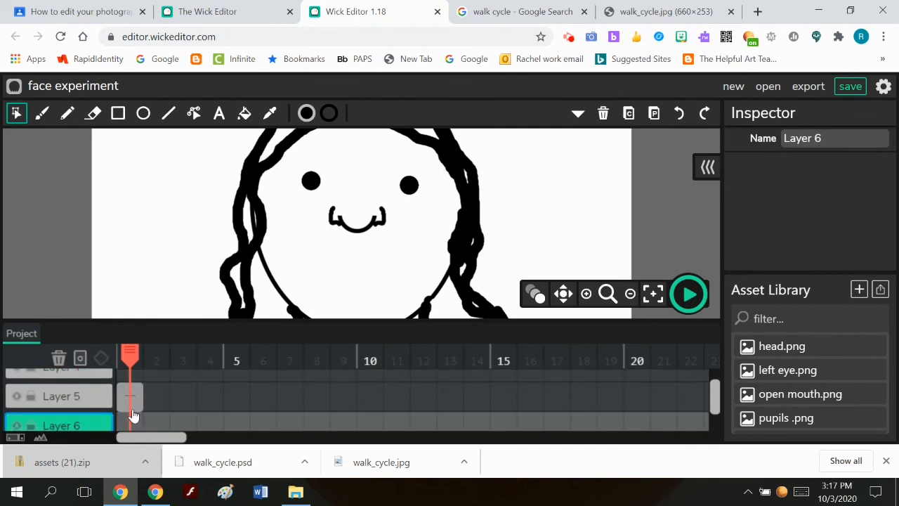
{"action": "left_click", "coordinate": [129, 423]}
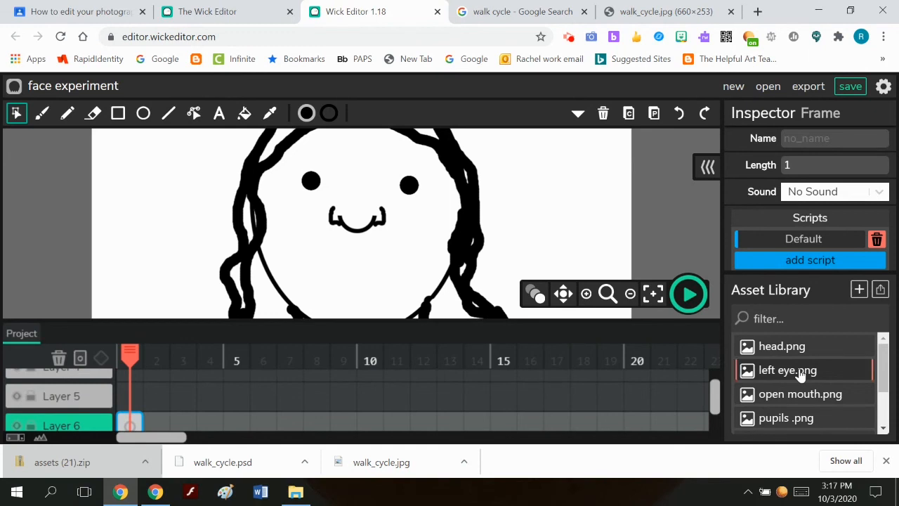
{"action": "left_click_drag", "start_coordinate": [801, 376], "coordinate": [341, 183]}
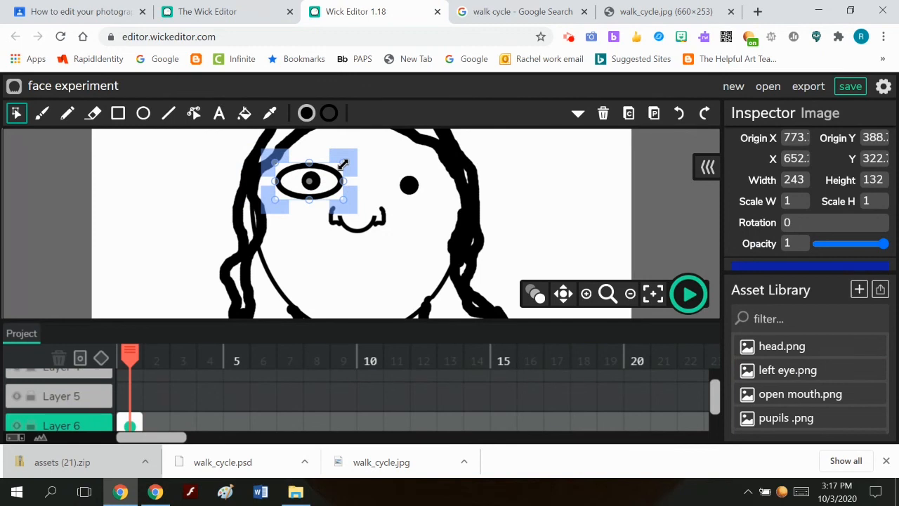
{"action": "left_click_drag", "start_coordinate": [344, 164], "coordinate": [335, 172]}
{"action": "left_click", "coordinate": [664, 218]}
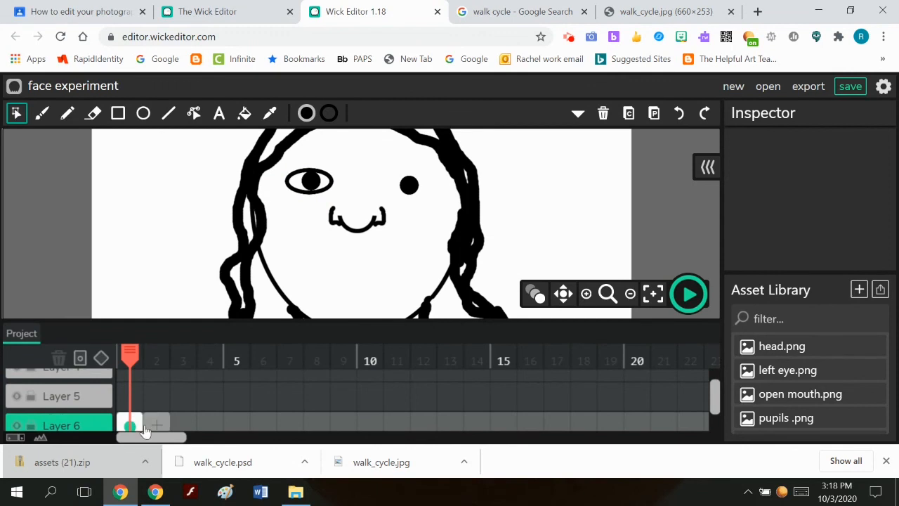
Step: Extend the eye frame on Layer 6 to a length of 19 and lock the layer
{"action": "left_click_drag", "start_coordinate": [145, 429], "coordinate": [634, 421]}
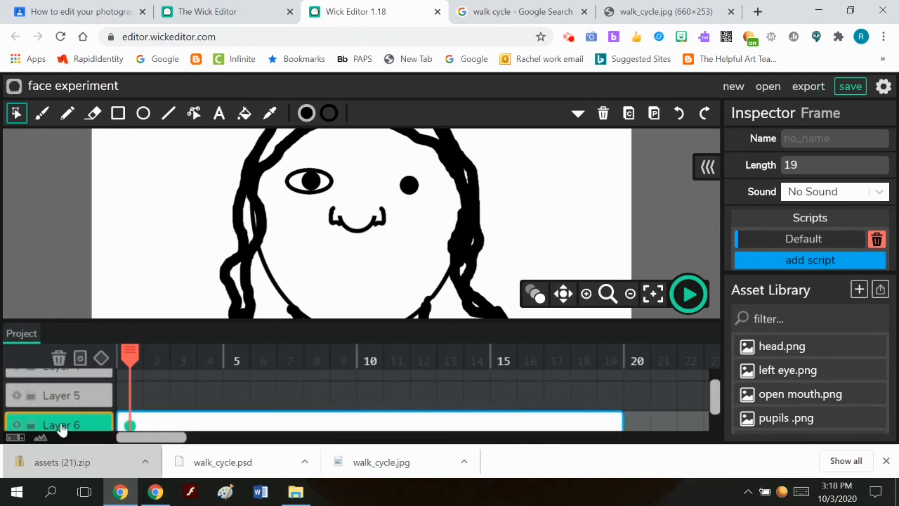
{"action": "left_click", "coordinate": [31, 424]}
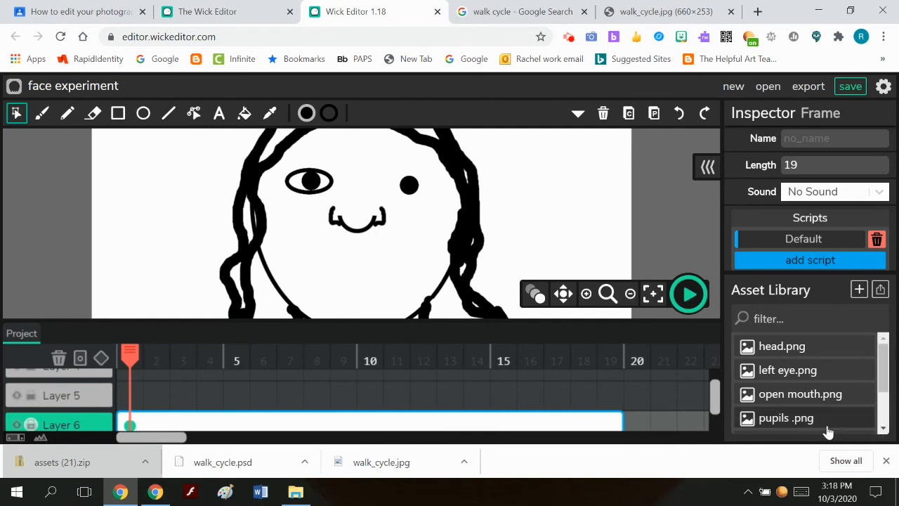
Step: Add right eye.png to the Layer 6 frame and move it over the right pupil
{"action": "scroll", "coordinate": [827, 429], "scroll_direction": "down", "scroll_amount": 2}
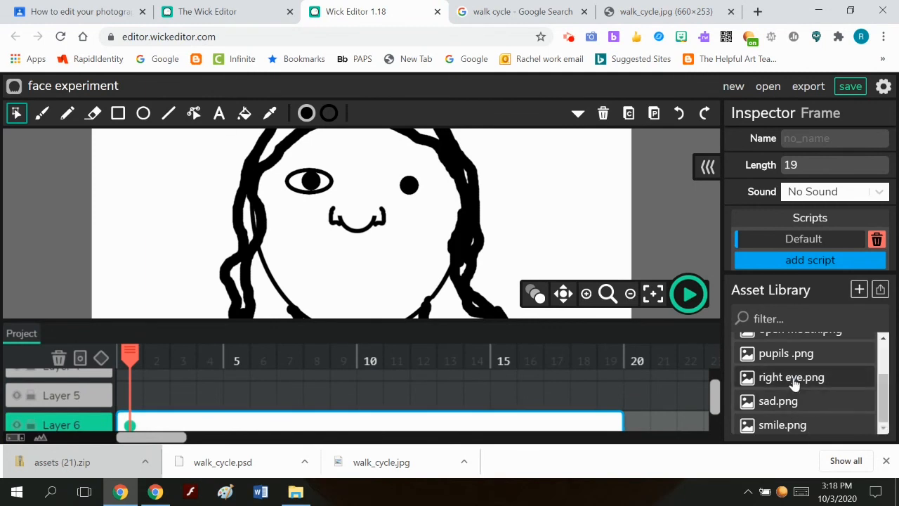
{"action": "left_click_drag", "start_coordinate": [793, 384], "coordinate": [393, 195]}
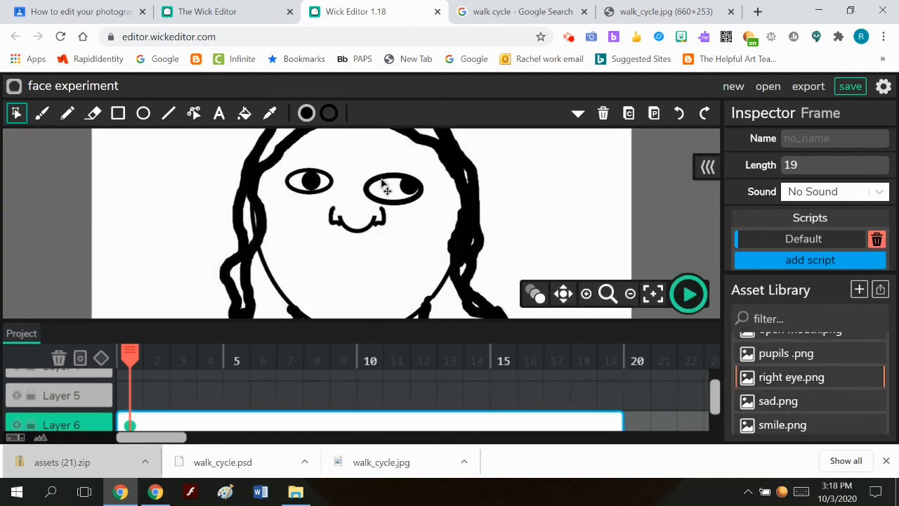
{"action": "left_click", "coordinate": [386, 184]}
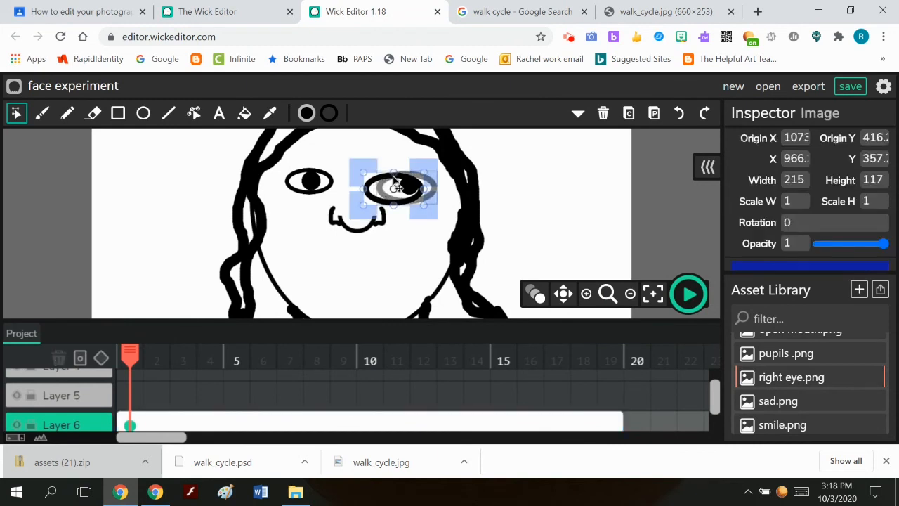
{"action": "left_click_drag", "start_coordinate": [392, 181], "coordinate": [404, 179]}
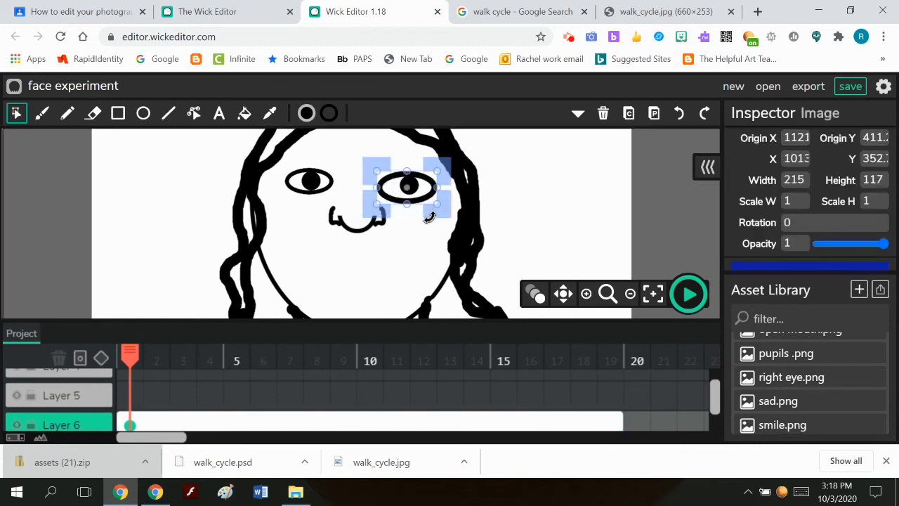
Step: Scale the right eye to about 0.83 and nudge it up so it is centred around its pupil
{"action": "mouse_move", "coordinate": [436, 205]}
{"action": "left_mouse_down"}
{"action": "mouse_move", "coordinate": [426, 197]}
{"action": "mouse_move", "coordinate": [432, 201]}
{"action": "left_mouse_up"}
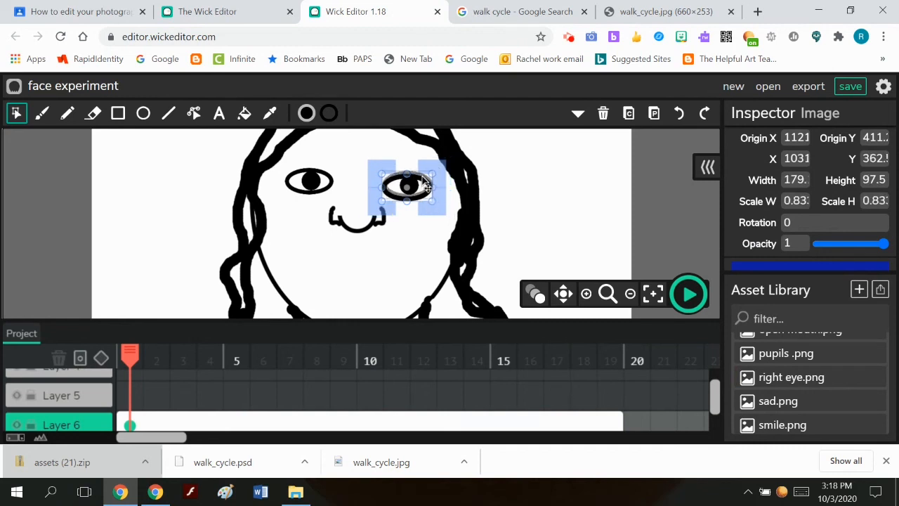
{"action": "left_click_drag", "start_coordinate": [427, 186], "coordinate": [428, 183]}
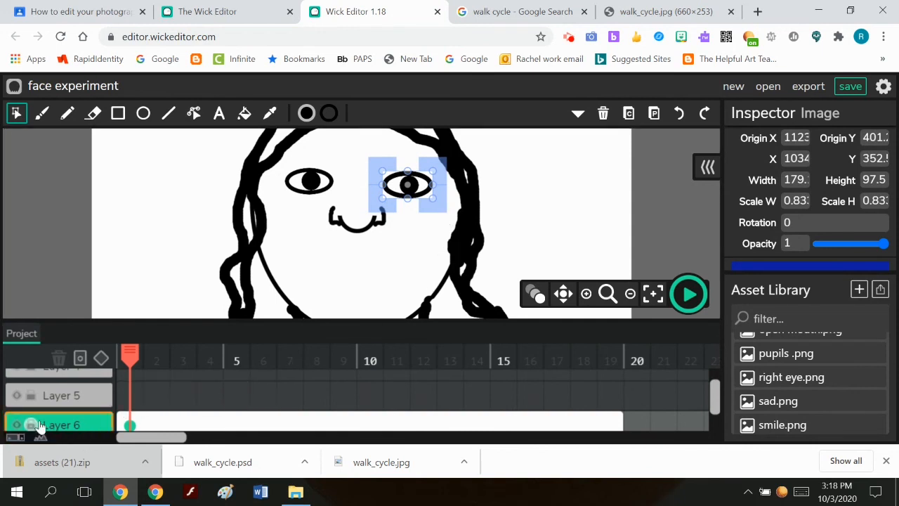
{"action": "left_click", "coordinate": [666, 224]}
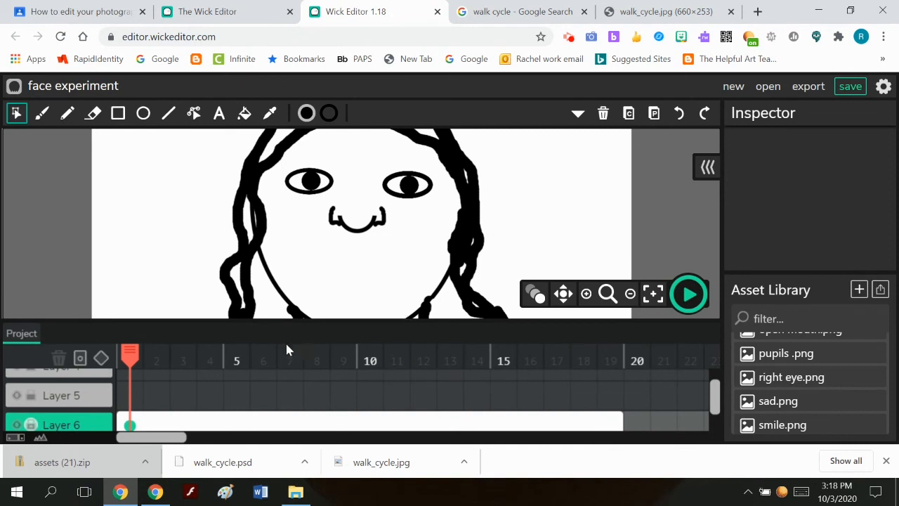
Step: Create a frame at position 1 of Layer 5 and place smile.png below the nose as the mouth
{"action": "left_click", "coordinate": [131, 391]}
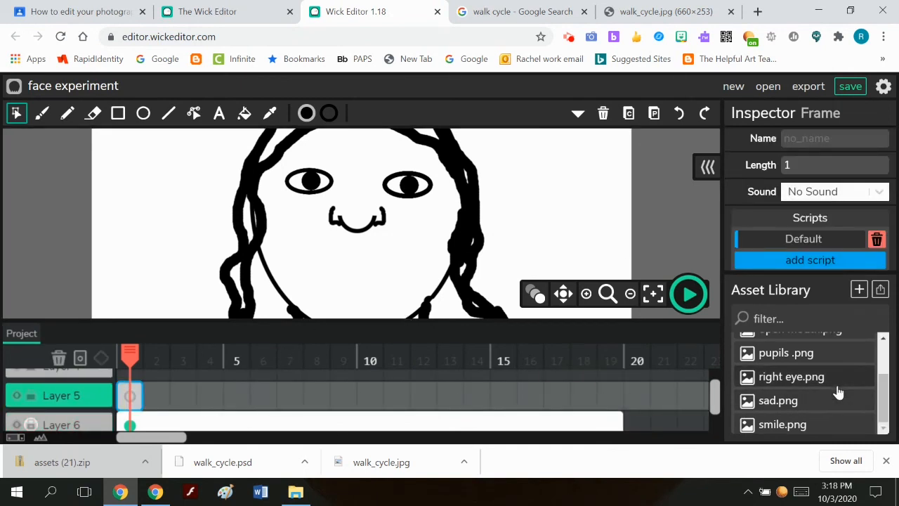
{"action": "scroll", "coordinate": [837, 392], "scroll_direction": "up", "scroll_amount": 2}
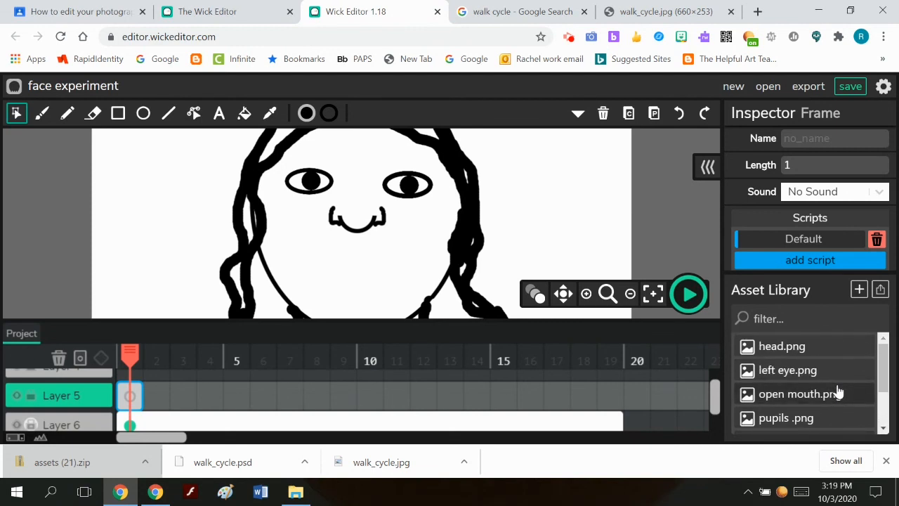
{"action": "scroll", "coordinate": [842, 386], "scroll_direction": "down", "scroll_amount": 2}
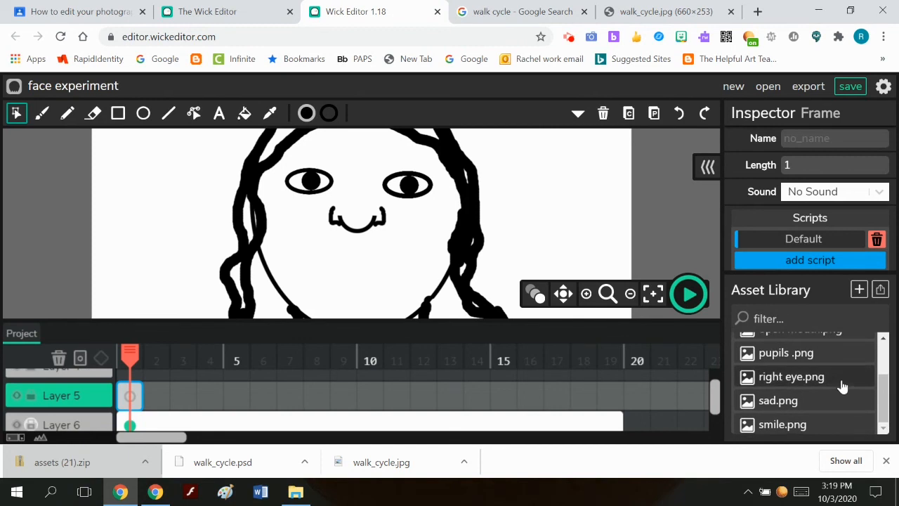
{"action": "mouse_move", "coordinate": [786, 426]}
{"action": "left_mouse_down"}
{"action": "mouse_move", "coordinate": [643, 418]}
{"action": "mouse_move", "coordinate": [788, 437]}
{"action": "left_mouse_up"}
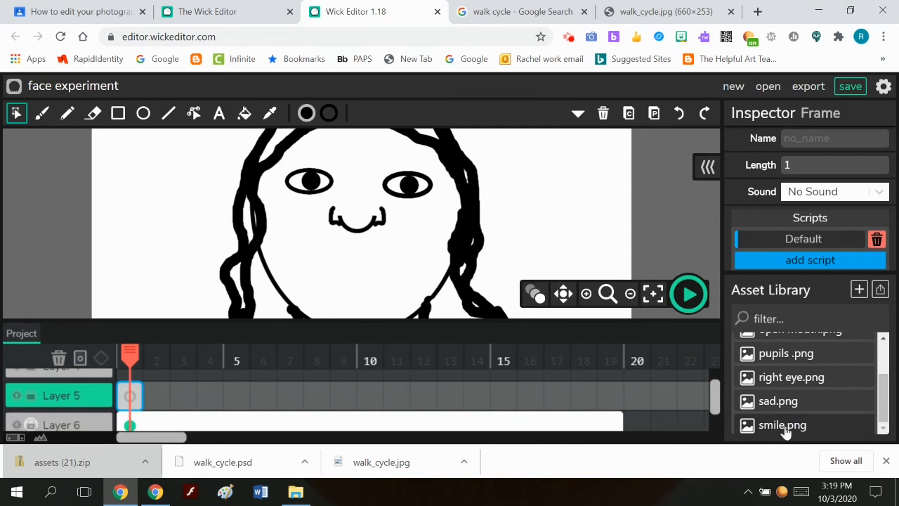
{"action": "left_click_drag", "start_coordinate": [786, 432], "coordinate": [383, 278]}
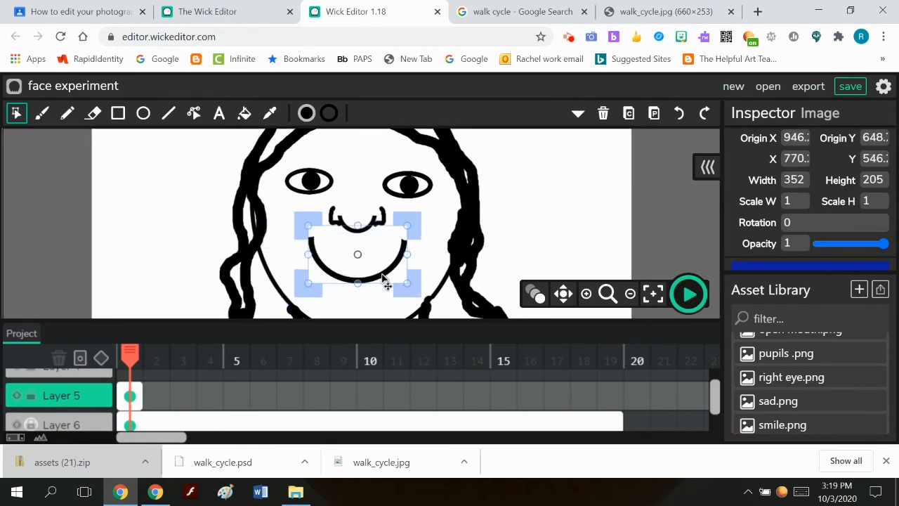
{"action": "left_click", "coordinate": [644, 216]}
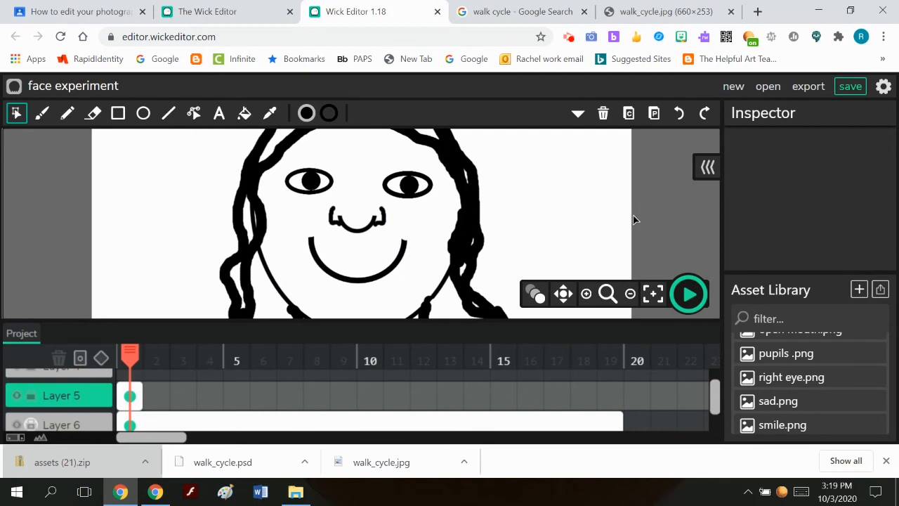
Step: Create a blank frame at position 2 of Layer 5, directly after the smile frame
{"action": "scroll", "coordinate": [290, 368], "scroll_direction": "down", "scroll_amount": 1}
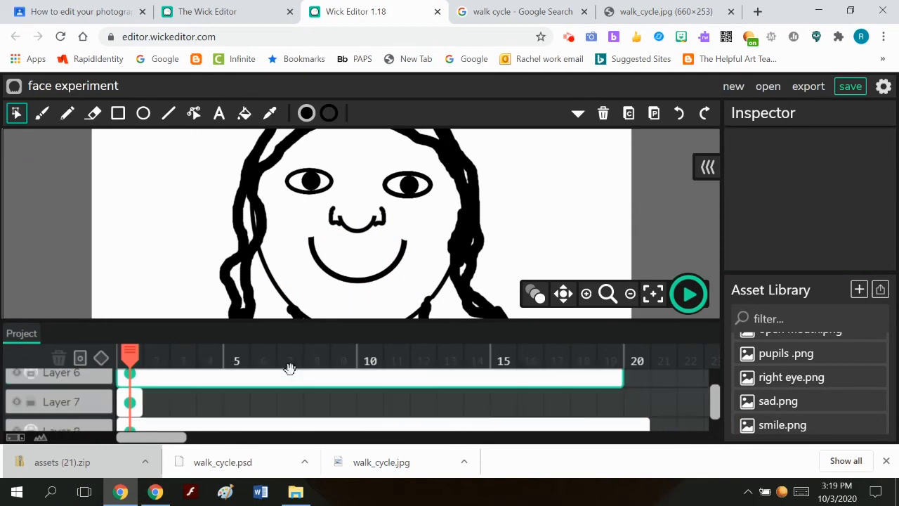
{"action": "scroll", "coordinate": [283, 409], "scroll_direction": "up", "scroll_amount": 2}
{"action": "scroll", "coordinate": [266, 419], "scroll_direction": "down", "scroll_amount": 1}
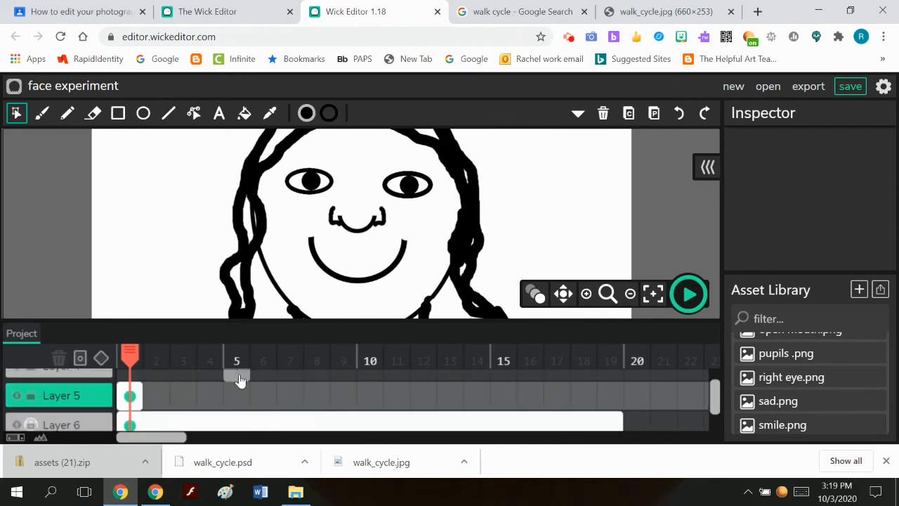
{"action": "left_click", "coordinate": [159, 397]}
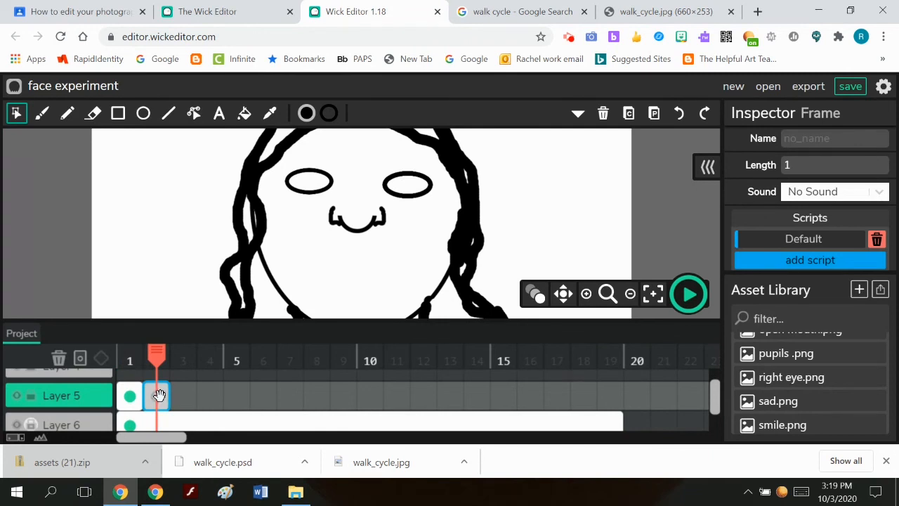
Step: Copy both pupils from the first frame of Layer 7 into a new one-frame-long frame at position 2 of that layer
{"action": "scroll", "coordinate": [203, 375], "scroll_direction": "down", "scroll_amount": 2}
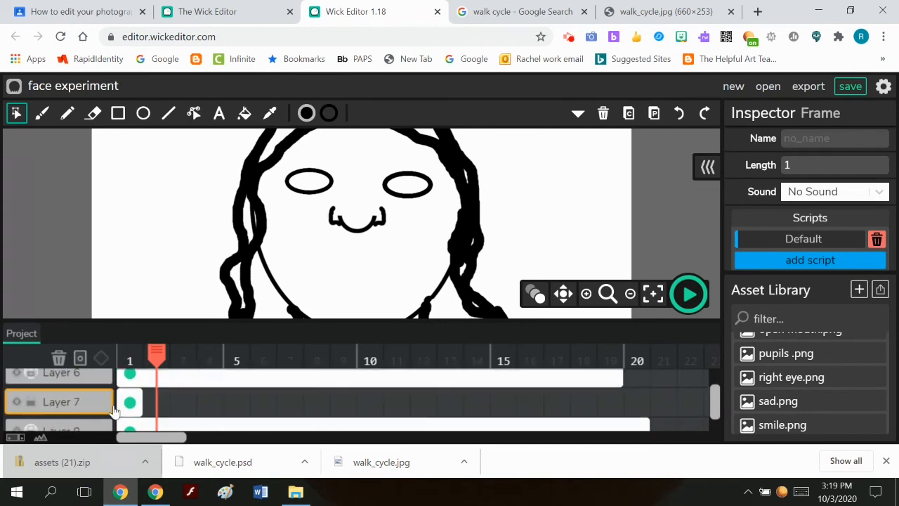
{"action": "left_click", "coordinate": [129, 401]}
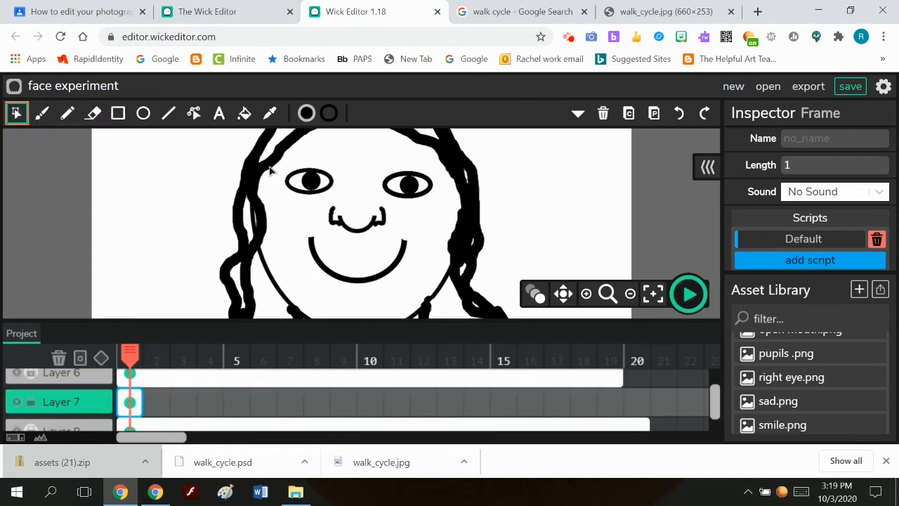
{"action": "left_click_drag", "start_coordinate": [281, 160], "coordinate": [436, 220]}
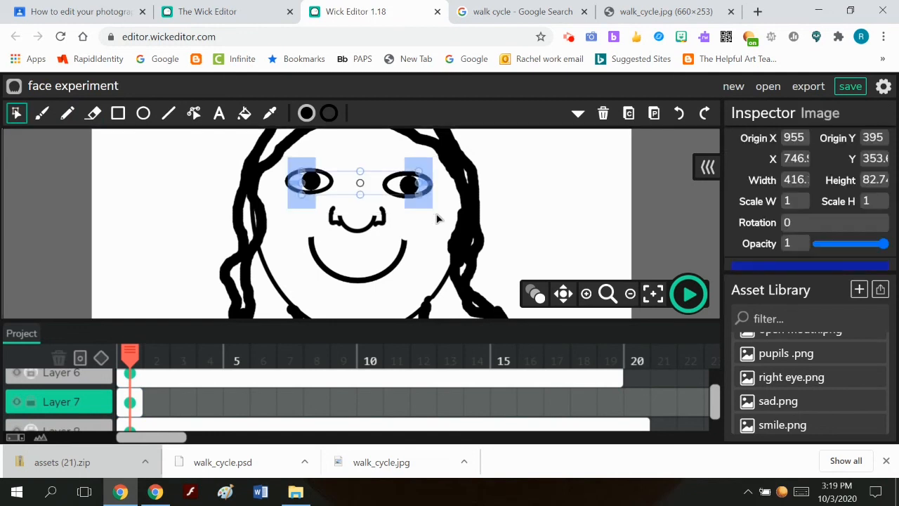
{"action": "left_click", "coordinate": [628, 113]}
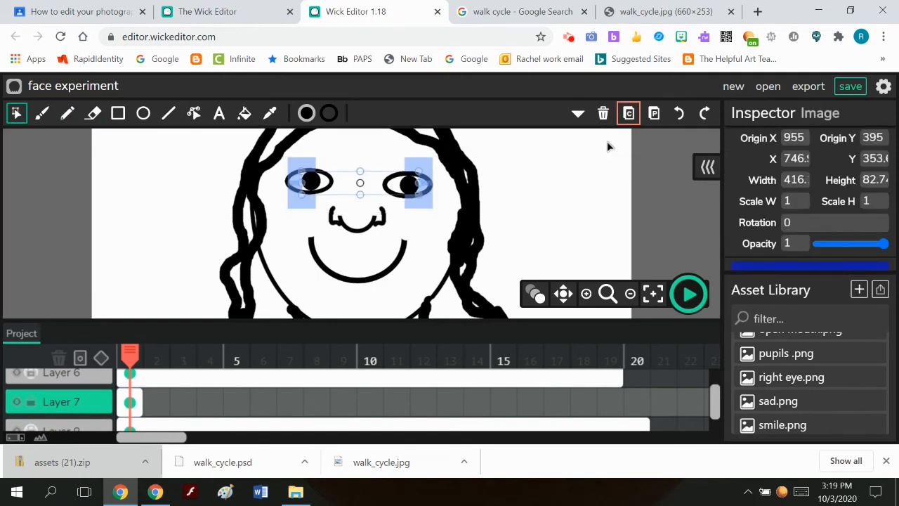
{"action": "left_click", "coordinate": [155, 402]}
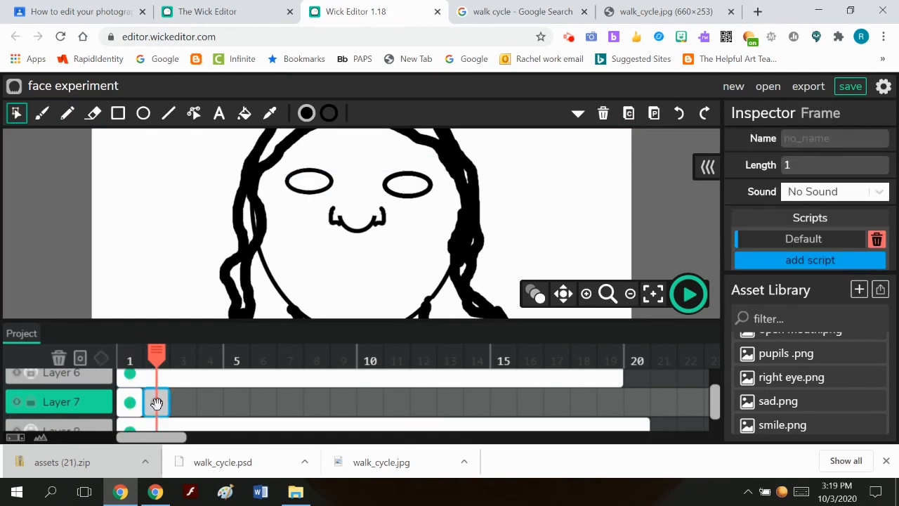
{"action": "left_click", "coordinate": [654, 113]}
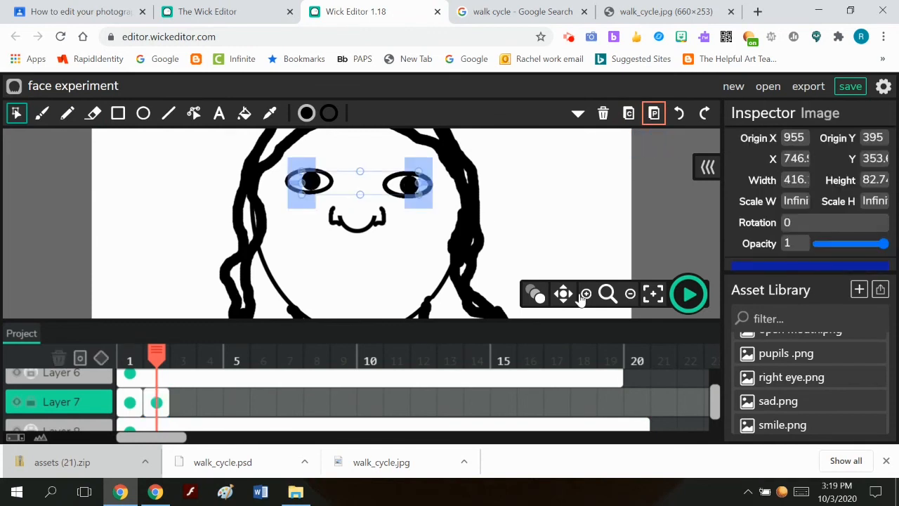
Step: Turn on onion skinning and move the frame 2 pupils sideways to X about 774, at the right edge of the eyes
{"action": "left_click", "coordinate": [535, 295]}
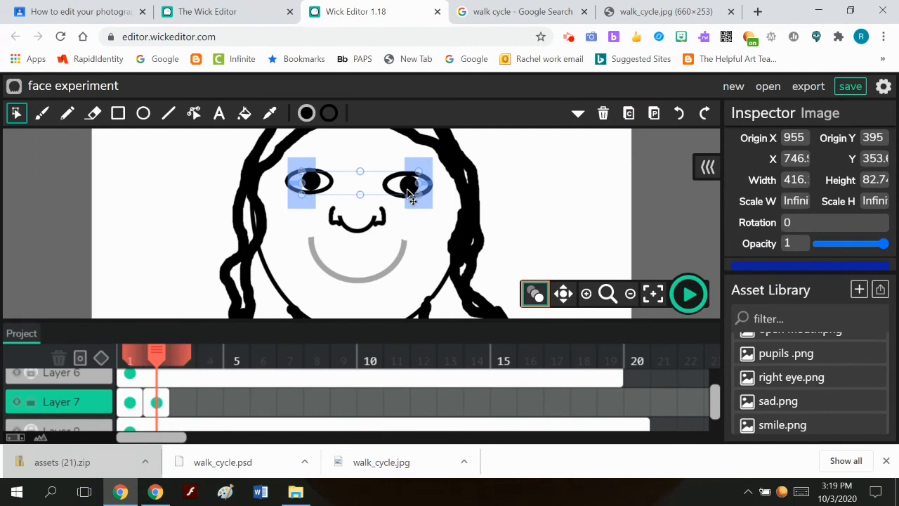
{"action": "left_click_drag", "start_coordinate": [409, 194], "coordinate": [425, 191]}
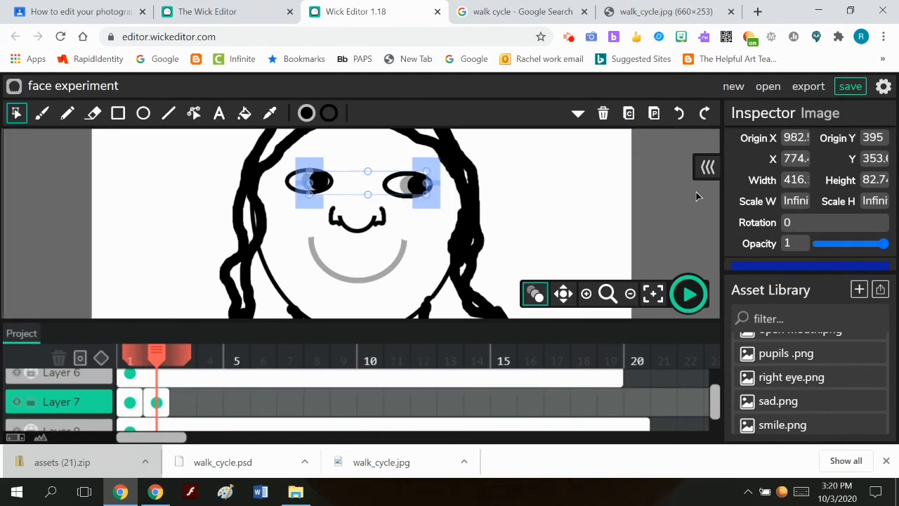
{"action": "left_click", "coordinate": [668, 195]}
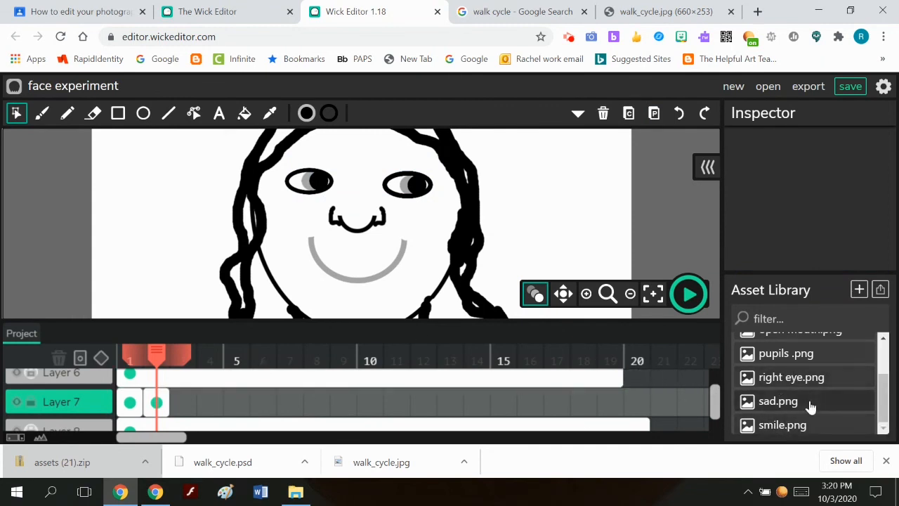
Step: Add open mouth.png to the blank frame 2 of Layer 5, aligned over the onion-skinned smile
{"action": "scroll", "coordinate": [809, 405], "scroll_direction": "up", "scroll_amount": 2}
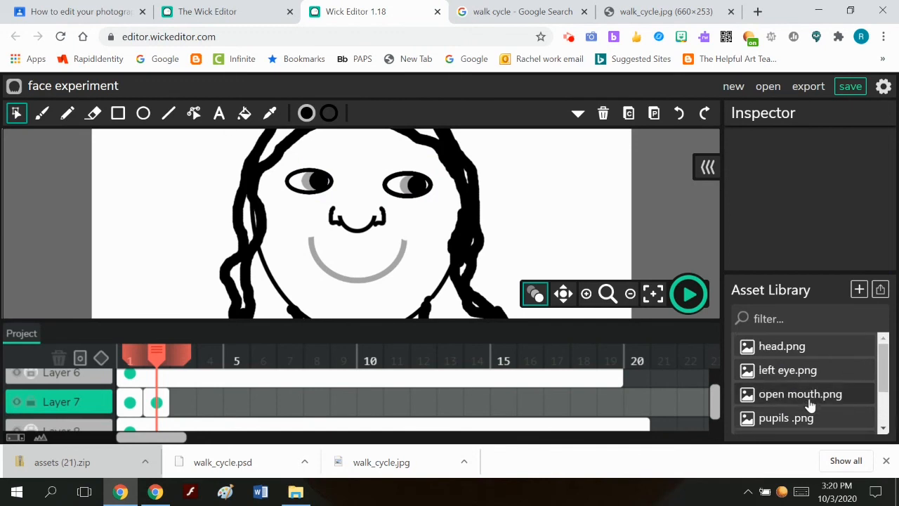
{"action": "left_click_drag", "start_coordinate": [803, 398], "coordinate": [699, 225]}
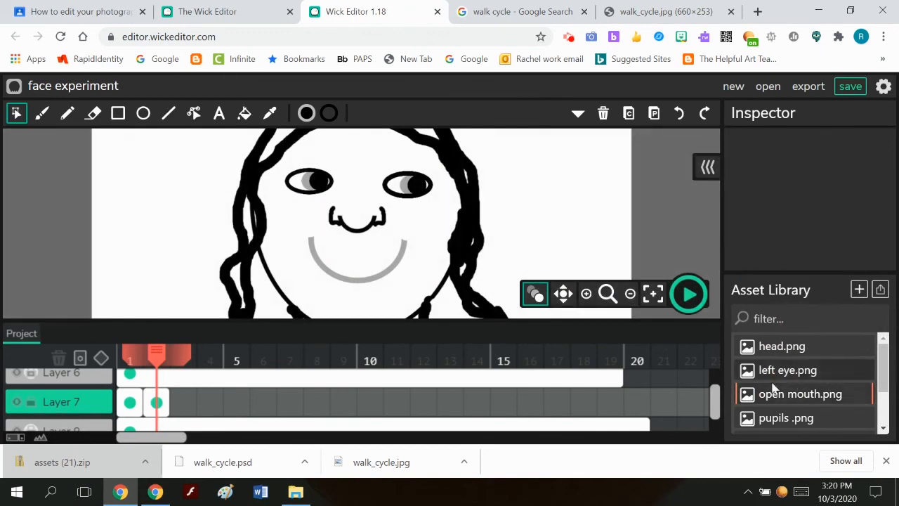
{"action": "scroll", "coordinate": [288, 398], "scroll_direction": "up", "scroll_amount": 2}
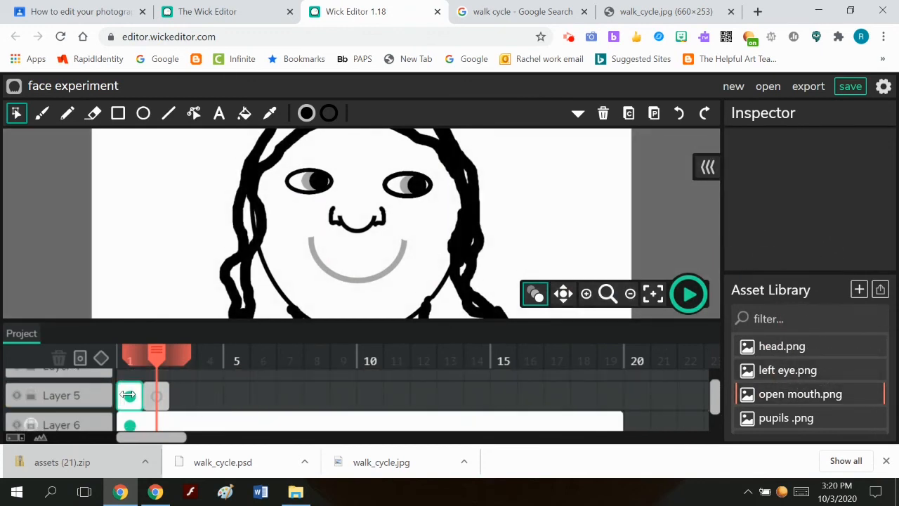
{"action": "left_click", "coordinate": [155, 397]}
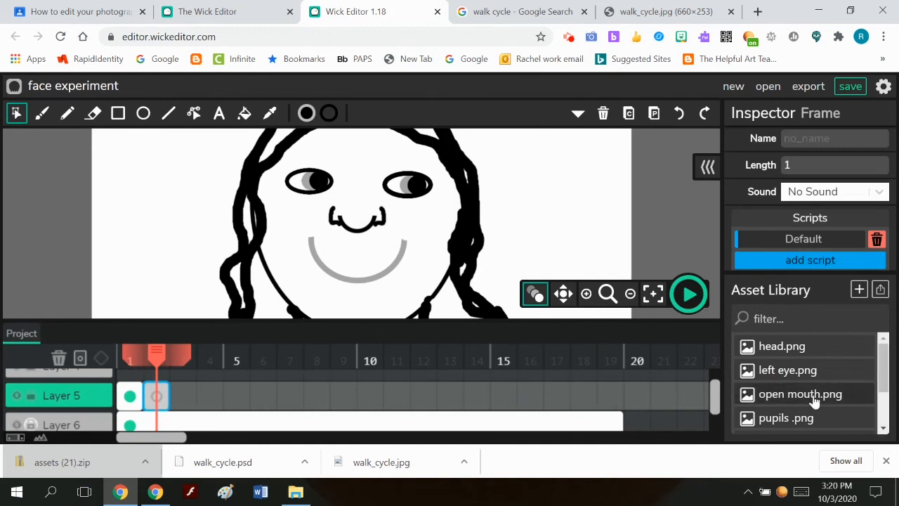
{"action": "left_click_drag", "start_coordinate": [813, 401], "coordinate": [392, 253]}
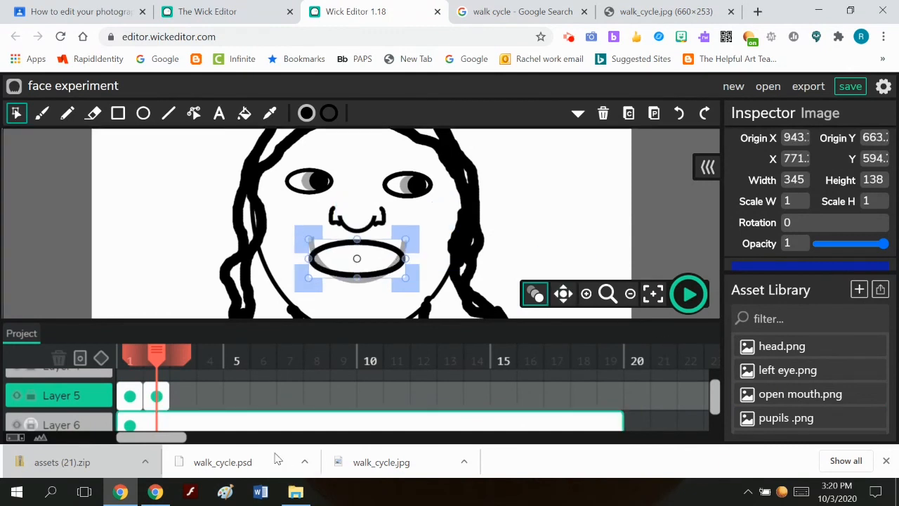
Step: Create a frame at position 3 of Layer 5 and place sad.png over the onion-skinned open mouth
{"action": "left_click", "coordinate": [183, 398]}
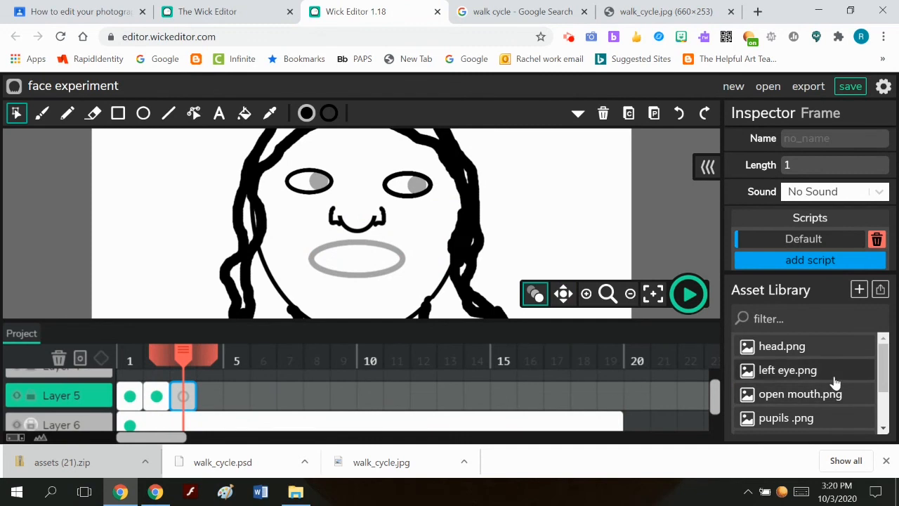
{"action": "scroll", "coordinate": [834, 383], "scroll_direction": "down", "scroll_amount": 2}
{"action": "left_click_drag", "start_coordinate": [811, 400], "coordinate": [364, 254]}
{"action": "left_click", "coordinate": [365, 233]}
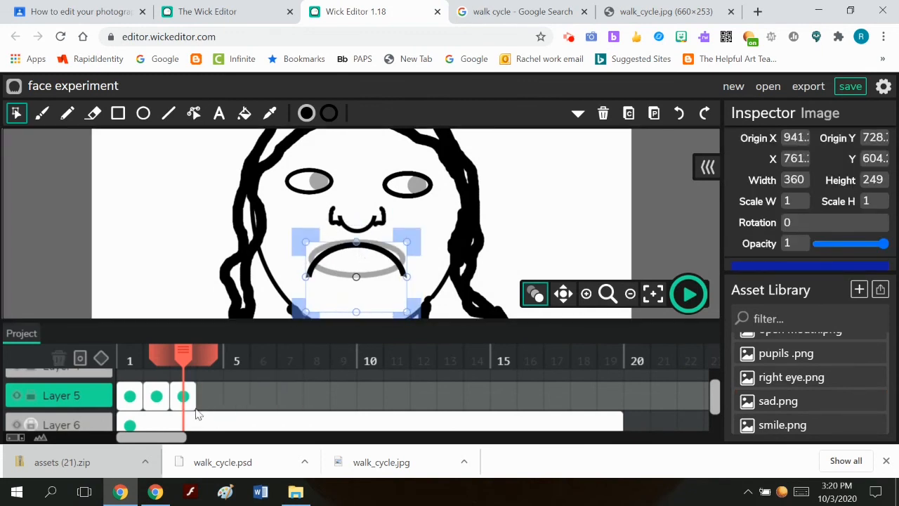
Step: Copy the pupils from frame 2 of Layer 7 into a new frame 3 and shift them to the left side of the eyes
{"action": "scroll", "coordinate": [185, 397], "scroll_direction": "down", "scroll_amount": 2}
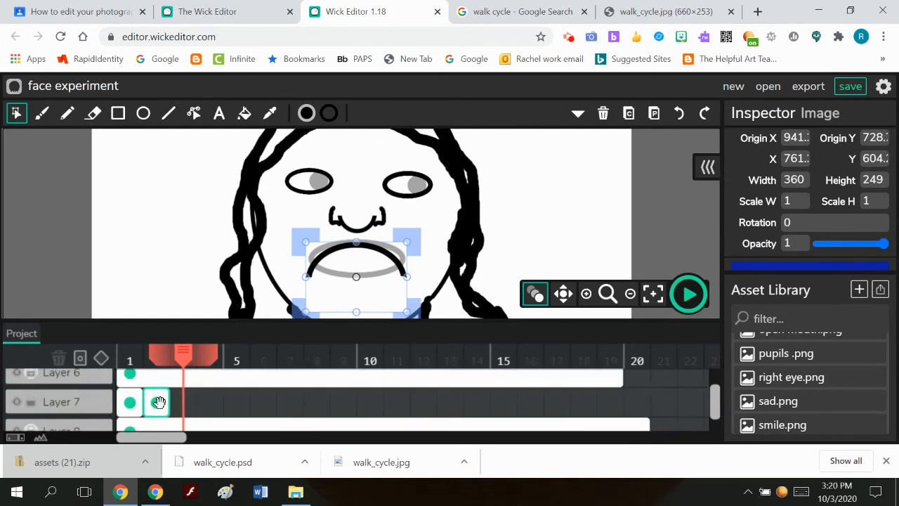
{"action": "left_click", "coordinate": [159, 402]}
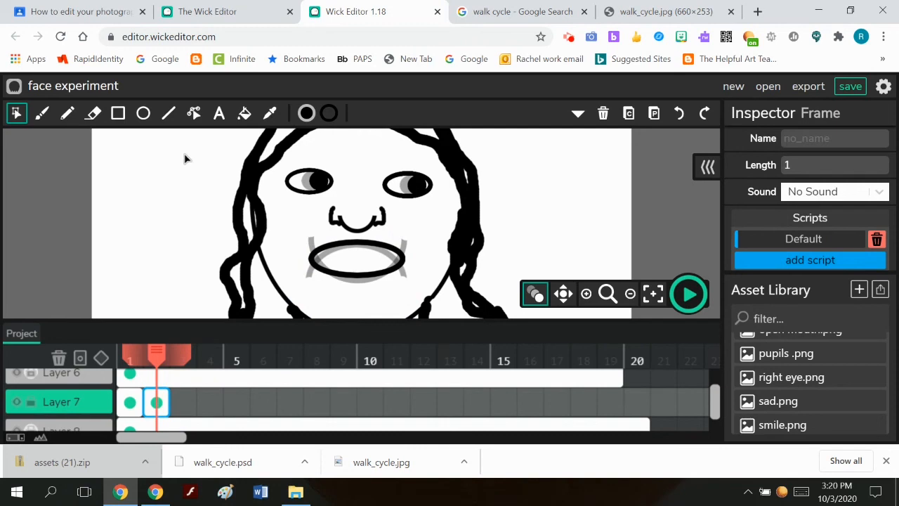
{"action": "left_click_drag", "start_coordinate": [295, 156], "coordinate": [446, 238]}
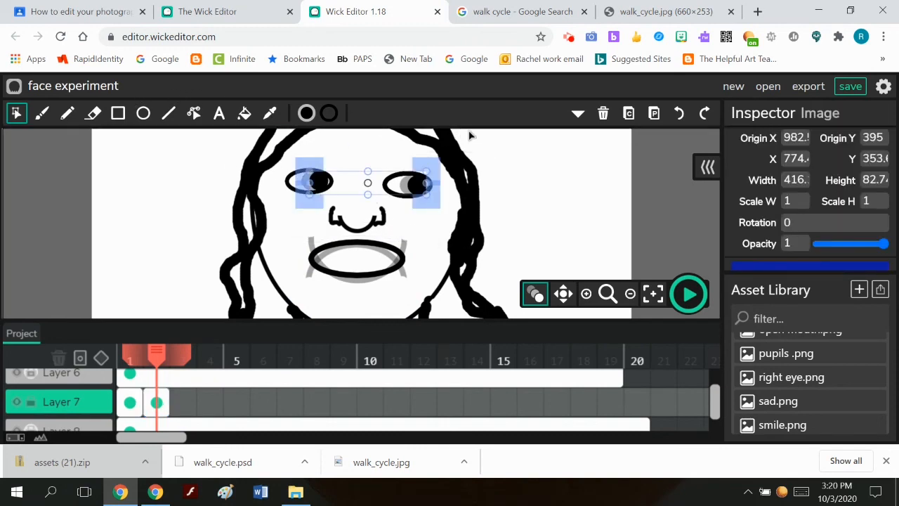
{"action": "left_click", "coordinate": [627, 114]}
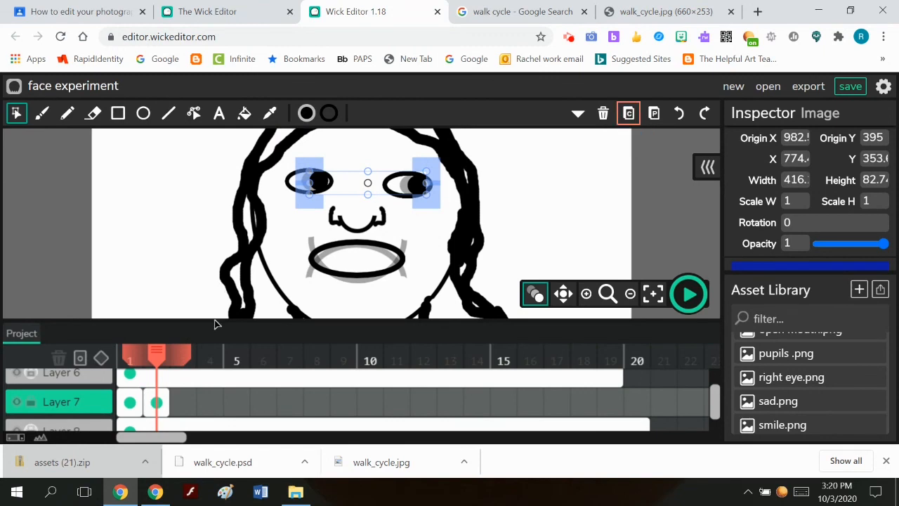
{"action": "left_click", "coordinate": [183, 406]}
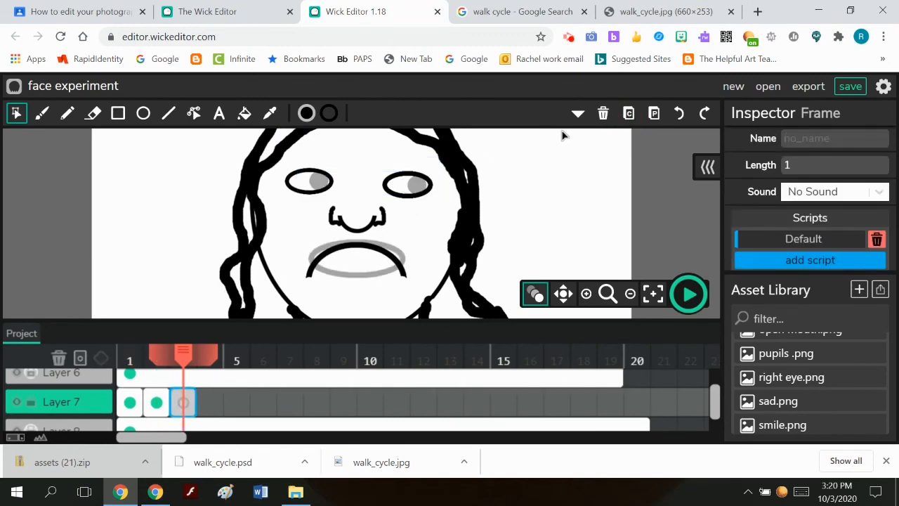
{"action": "left_click", "coordinate": [654, 115]}
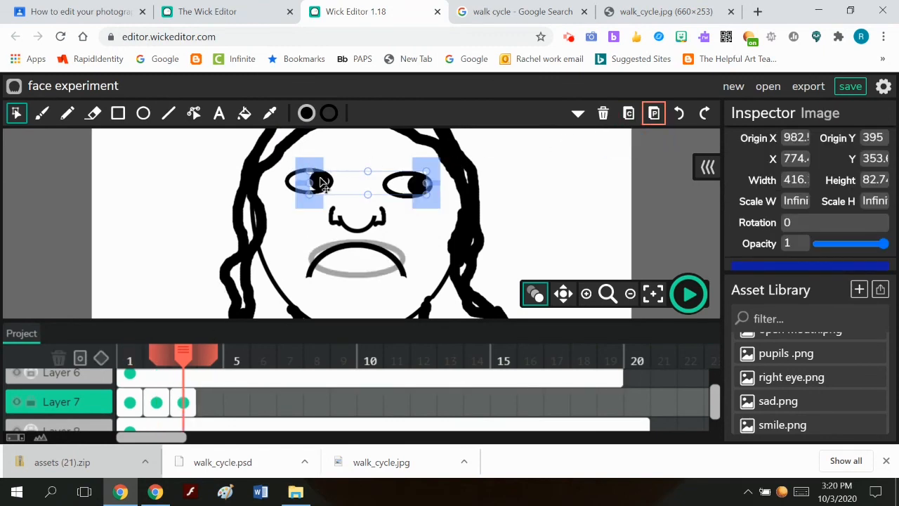
{"action": "left_click_drag", "start_coordinate": [323, 183], "coordinate": [303, 184]}
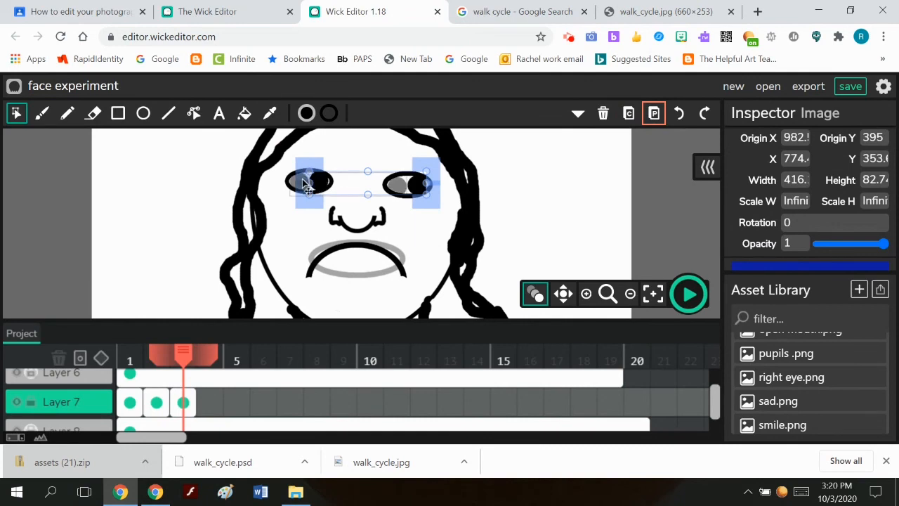
{"action": "left_click", "coordinate": [674, 228]}
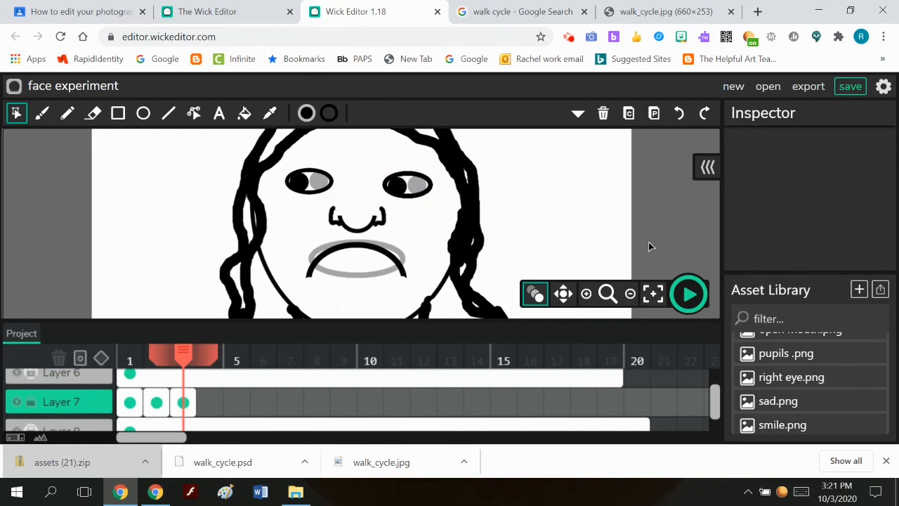
Step: Shorten the long eye frames on Layer 8 and Layer 6 to a length of 3
{"action": "scroll", "coordinate": [679, 362], "scroll_direction": "down", "scroll_amount": 2}
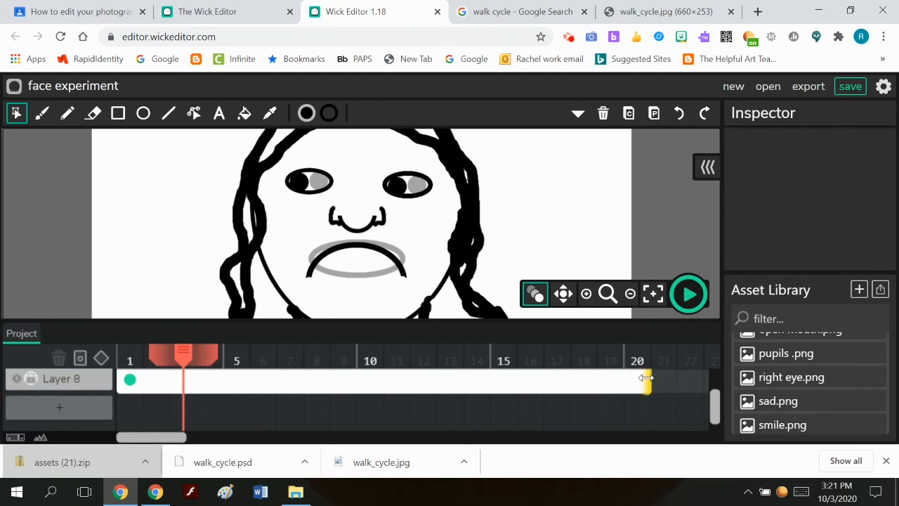
{"action": "left_click_drag", "start_coordinate": [646, 378], "coordinate": [236, 392]}
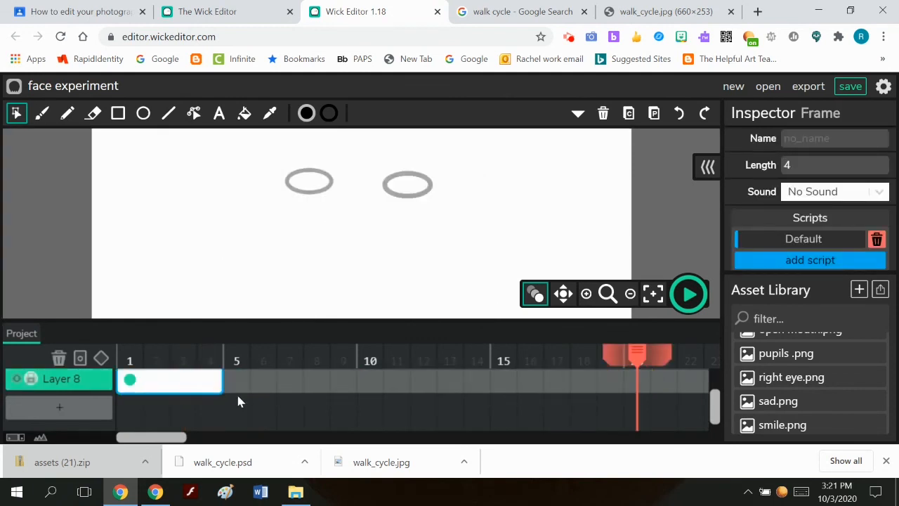
{"action": "scroll", "coordinate": [236, 392], "scroll_direction": "up", "scroll_amount": 2}
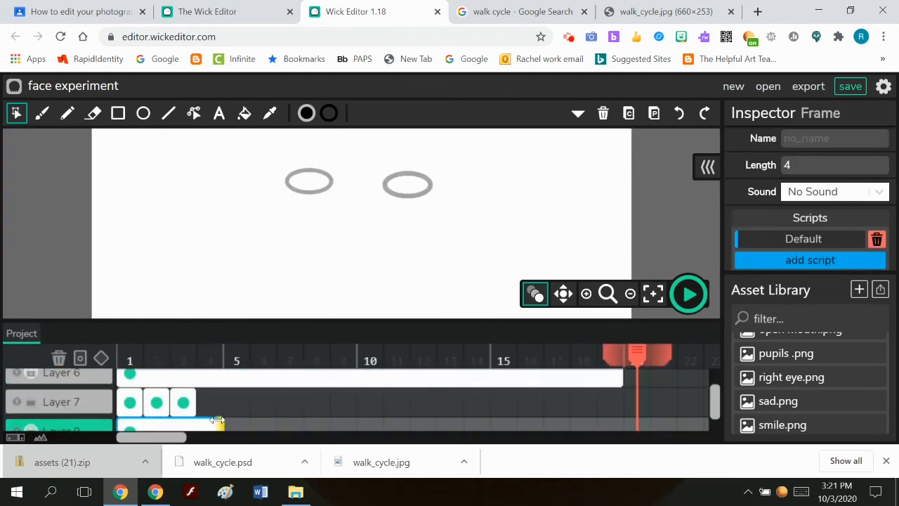
{"action": "left_click", "coordinate": [214, 422]}
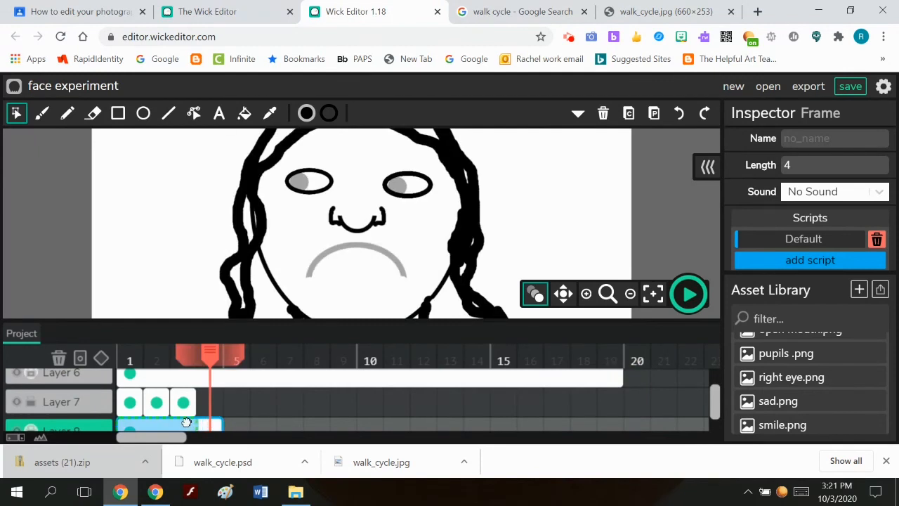
{"action": "left_click_drag", "start_coordinate": [186, 422], "coordinate": [190, 423]}
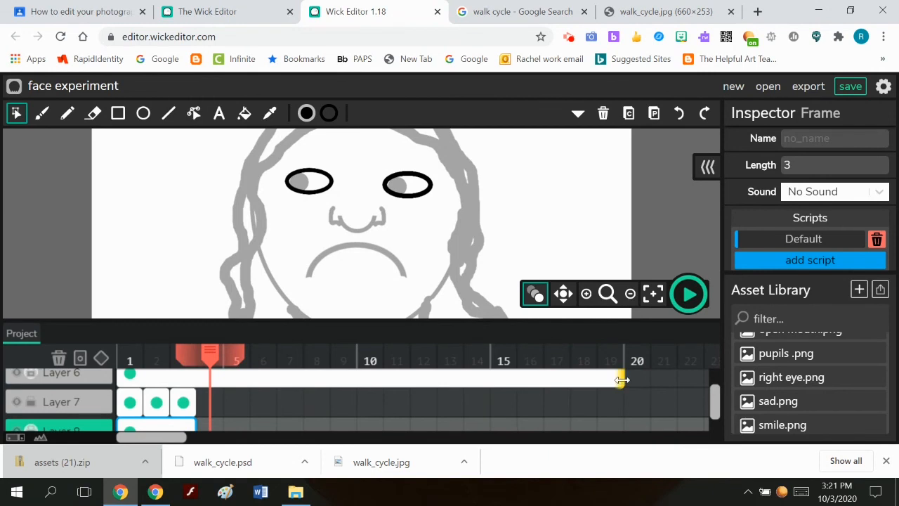
{"action": "left_click_drag", "start_coordinate": [620, 380], "coordinate": [185, 380]}
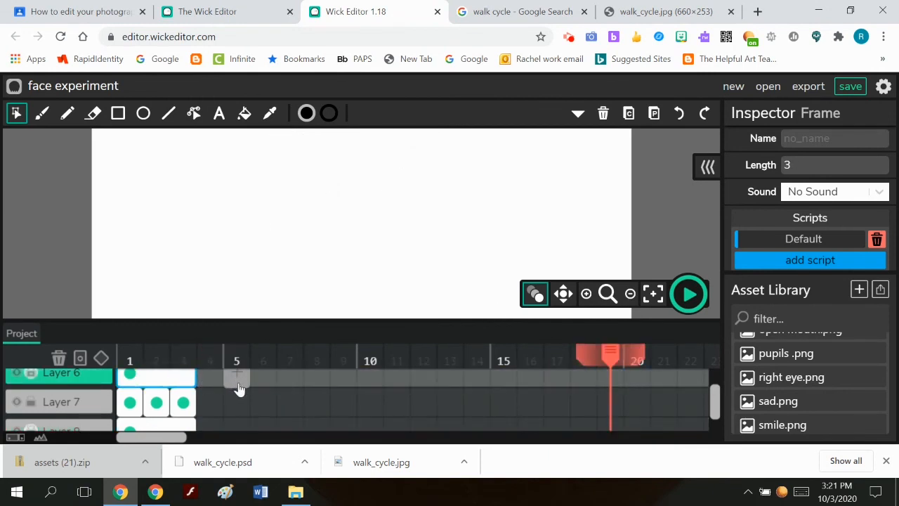
Step: Turn off onion skinning with frame 3 of Layer 5 selected, and play and stop a preview of the animation
{"action": "scroll", "coordinate": [239, 388], "scroll_direction": "up", "scroll_amount": 1}
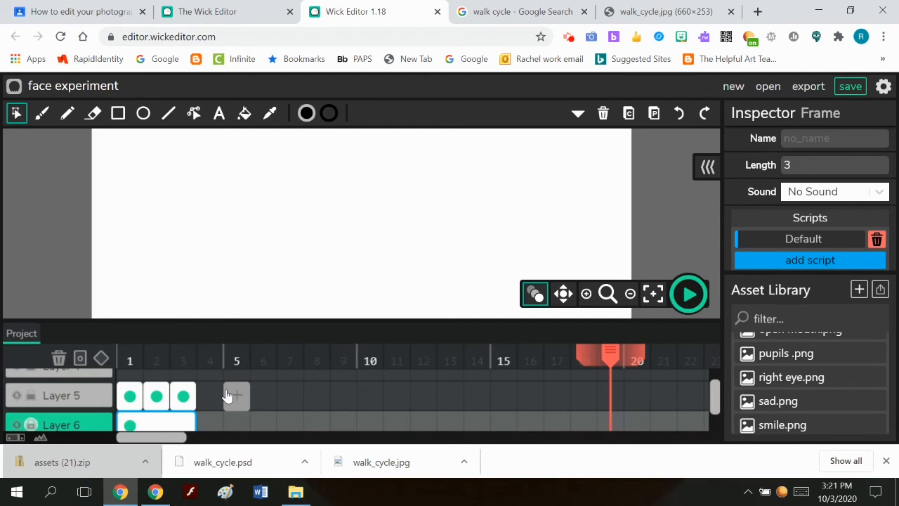
{"action": "left_click", "coordinate": [185, 398]}
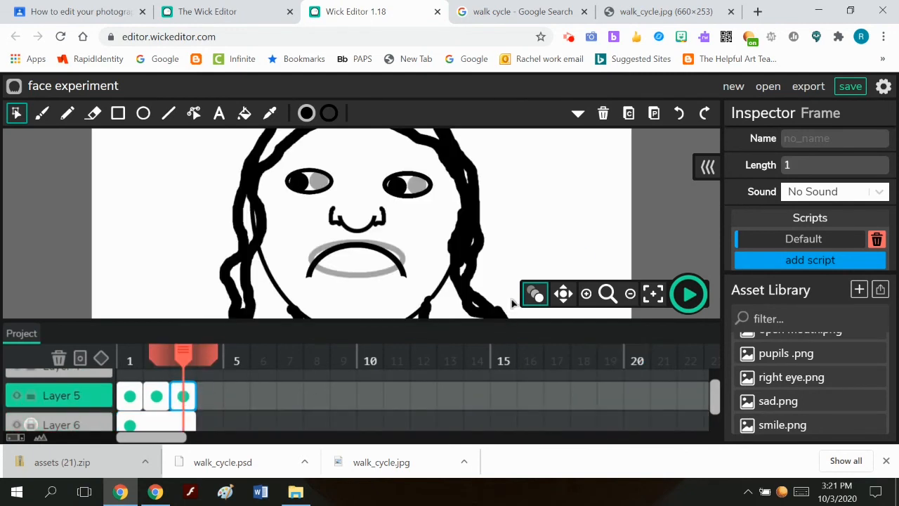
{"action": "left_click", "coordinate": [534, 294]}
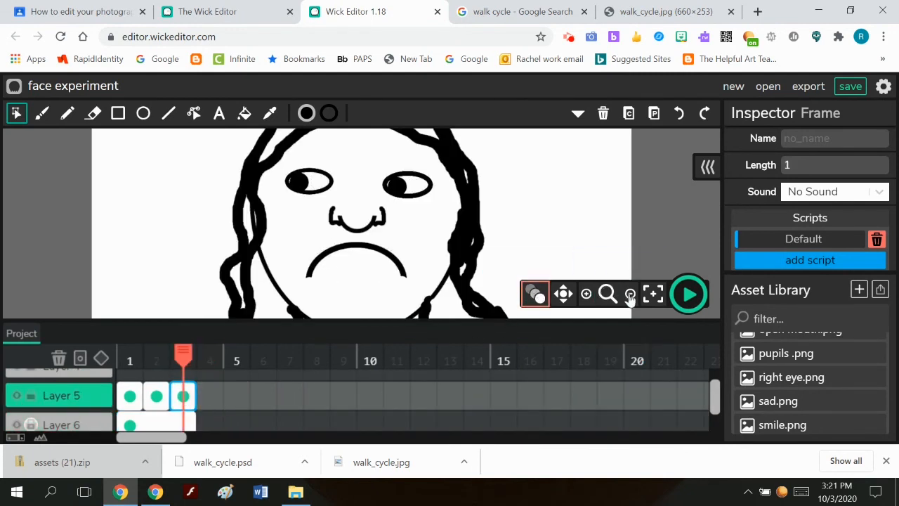
{"action": "left_click", "coordinate": [688, 296]}
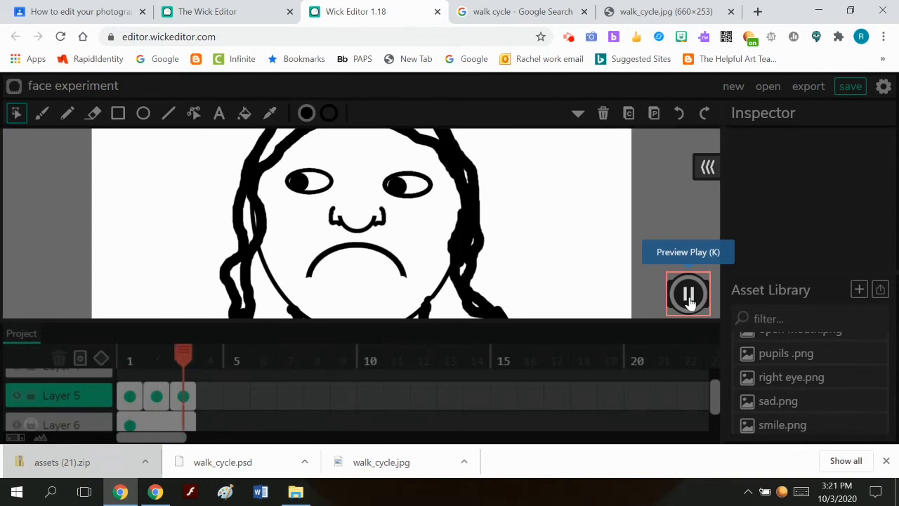
{"action": "left_click", "coordinate": [689, 296]}
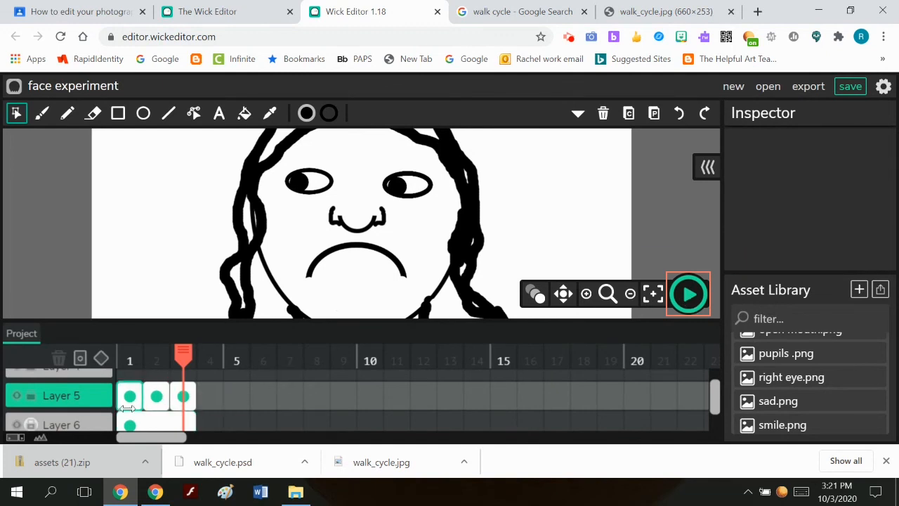
Step: Add a tween to each of frames 1, 2 and 3 on Layer 5, which holds the mouths
{"action": "left_click", "coordinate": [156, 360]}
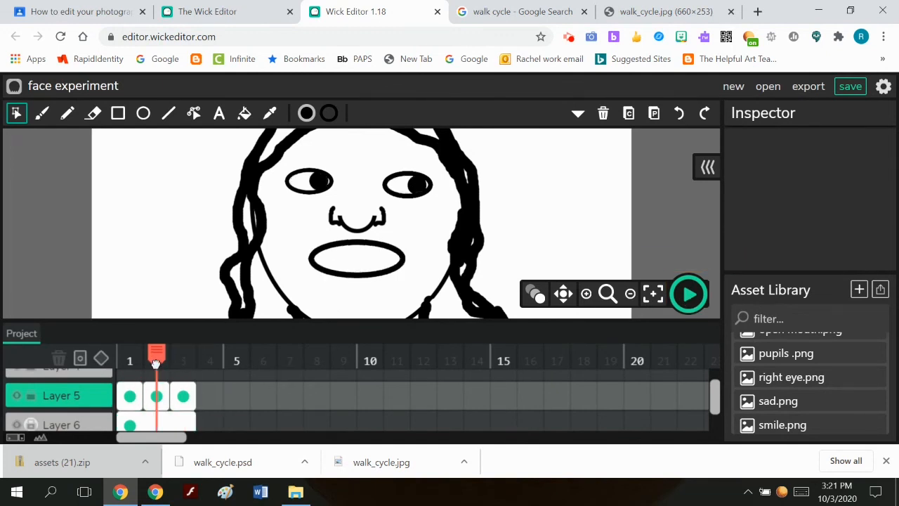
{"action": "left_click_drag", "start_coordinate": [158, 363], "coordinate": [127, 372]}
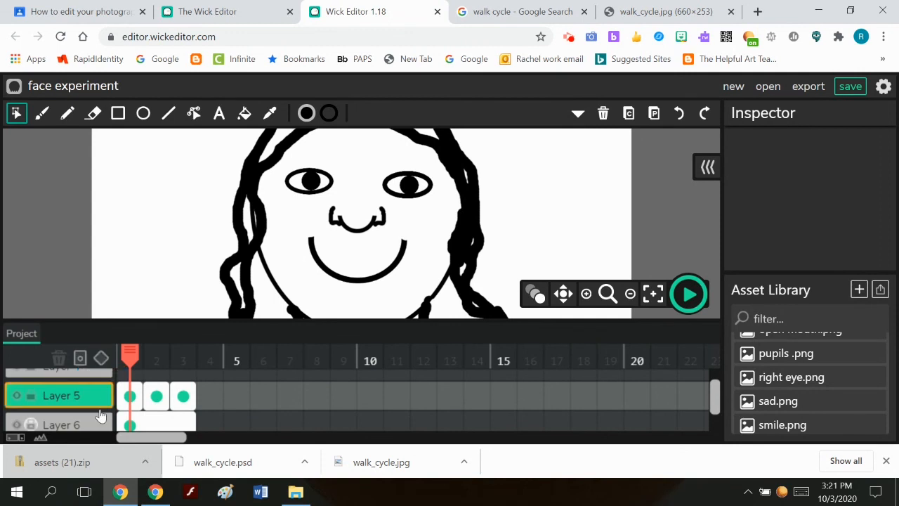
{"action": "left_click", "coordinate": [101, 361]}
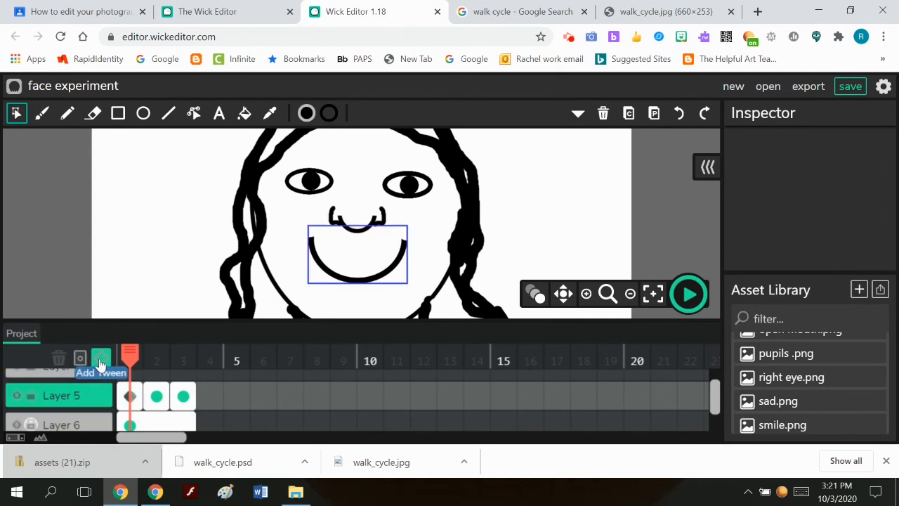
{"action": "left_click", "coordinate": [161, 400]}
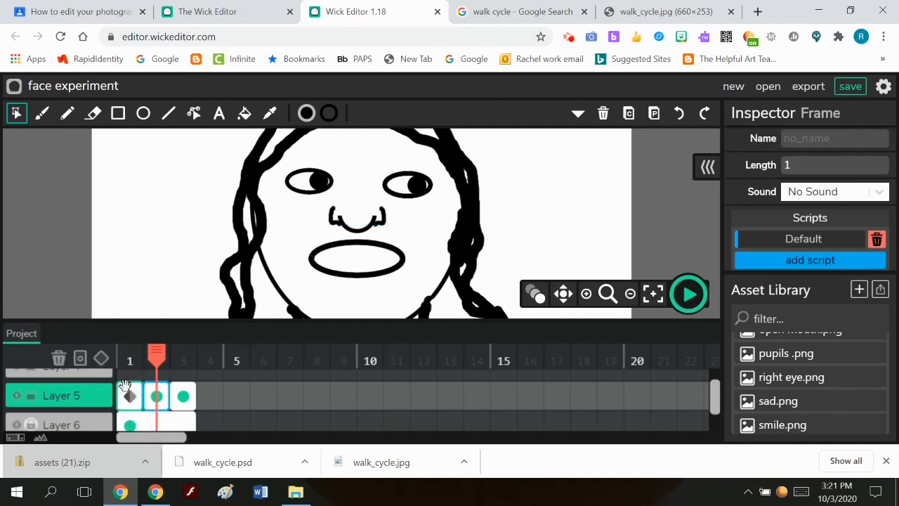
{"action": "left_click", "coordinate": [101, 362]}
{"action": "left_click", "coordinate": [183, 395]}
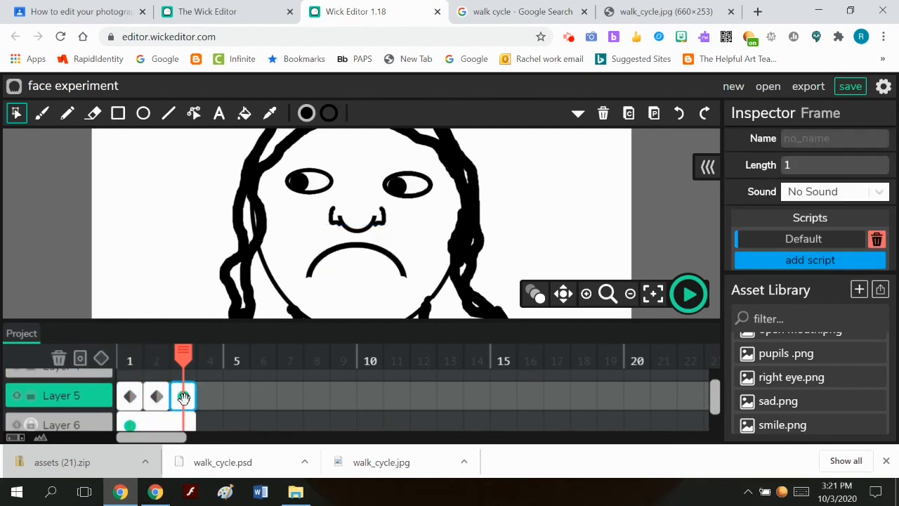
{"action": "left_click", "coordinate": [101, 358]}
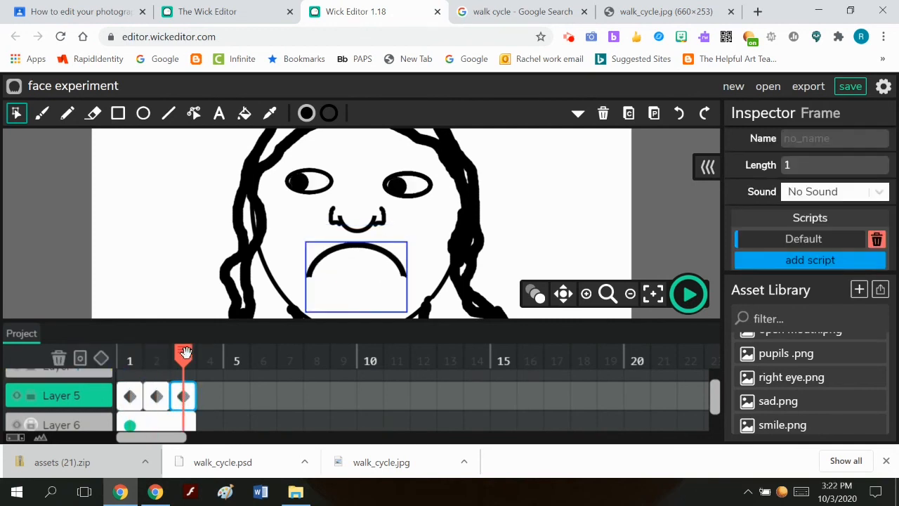
Step: Add a tween to each of frames 1, 2 and 3 on Layer 7, which holds the pupils
{"action": "mouse_move", "coordinate": [181, 356]}
{"action": "left_mouse_down"}
{"action": "mouse_move", "coordinate": [121, 360]}
{"action": "mouse_move", "coordinate": [183, 358]}
{"action": "left_mouse_up"}
{"action": "scroll", "coordinate": [163, 410], "scroll_direction": "up", "scroll_amount": 1}
{"action": "scroll", "coordinate": [166, 410], "scroll_direction": "down", "scroll_amount": 2}
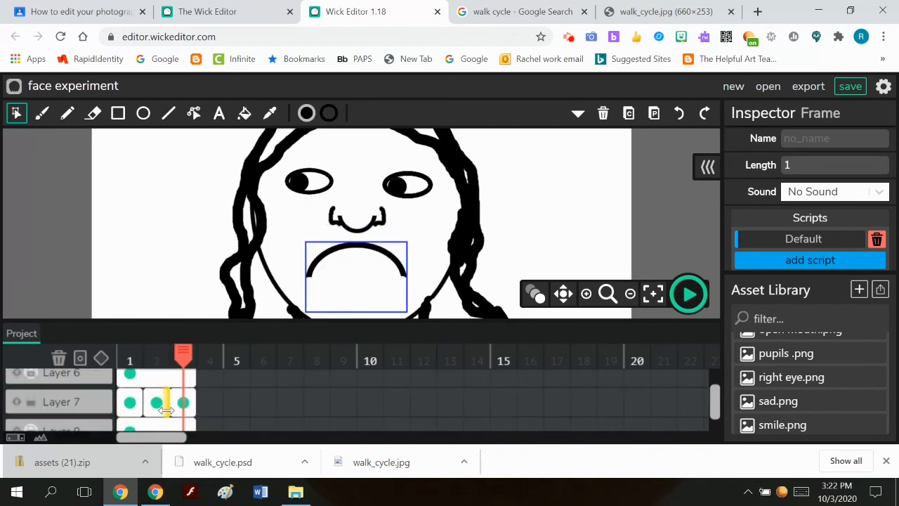
{"action": "left_click", "coordinate": [133, 399]}
{"action": "left_click", "coordinate": [102, 358]}
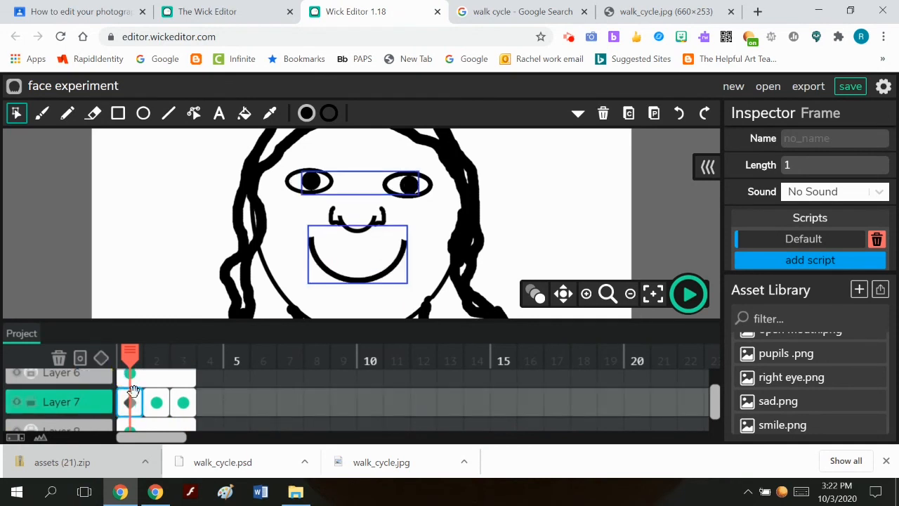
{"action": "left_click", "coordinate": [152, 400]}
{"action": "left_click", "coordinate": [101, 358]}
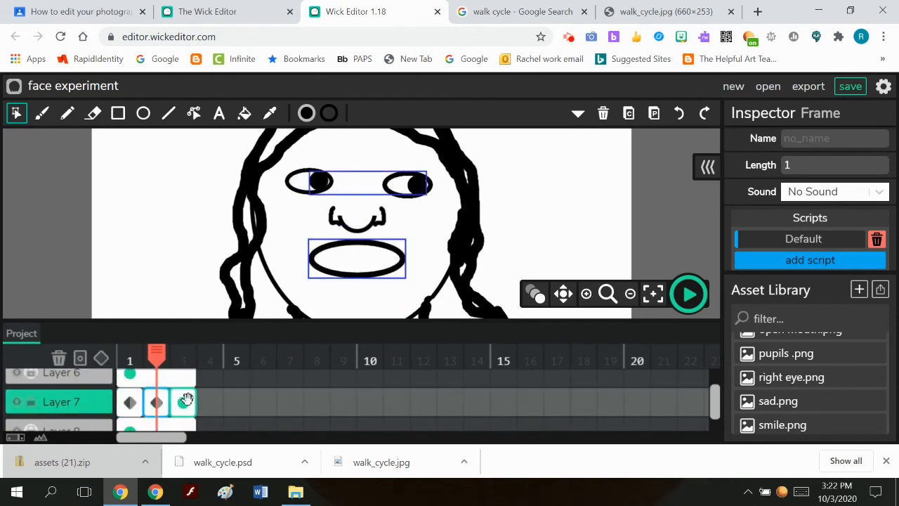
{"action": "left_click", "coordinate": [182, 403]}
{"action": "left_click", "coordinate": [101, 358]}
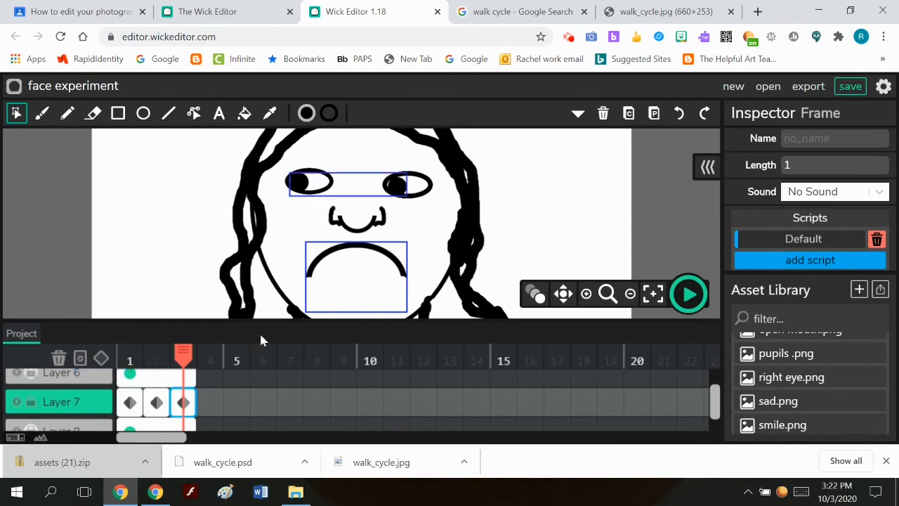
Step: Return the playhead to frame 1 and play and stop a preview of the tweened animation
{"action": "left_click_drag", "start_coordinate": [189, 351], "coordinate": [99, 365]}
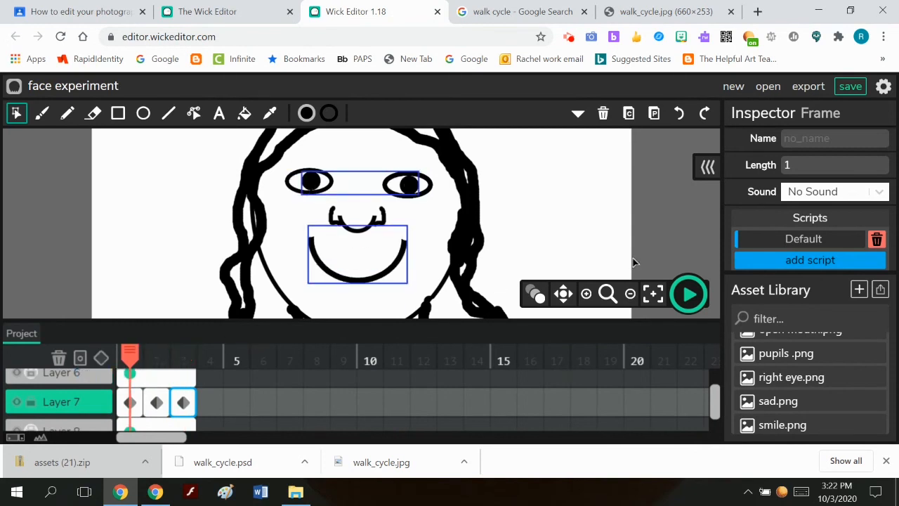
{"action": "left_click", "coordinate": [688, 294]}
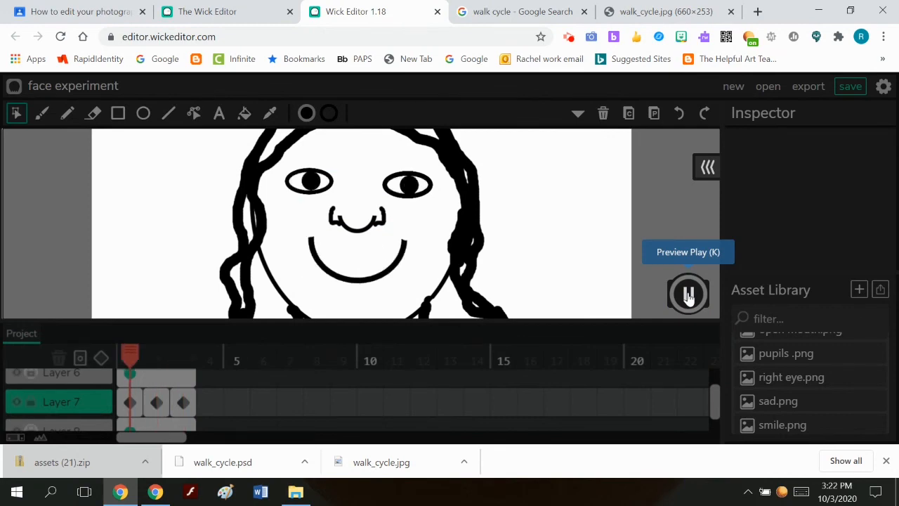
{"action": "left_click", "coordinate": [695, 293]}
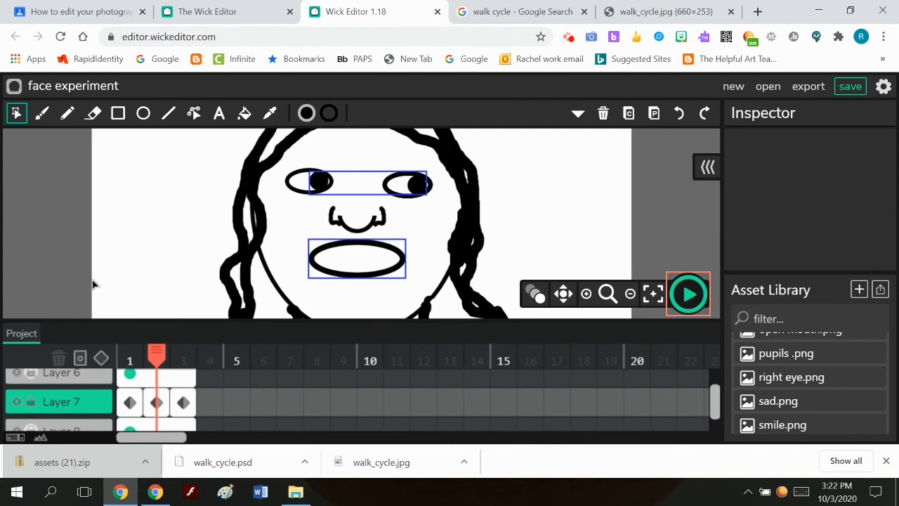
{"action": "scroll", "coordinate": [71, 287], "scroll_direction": "down", "scroll_amount": 4}
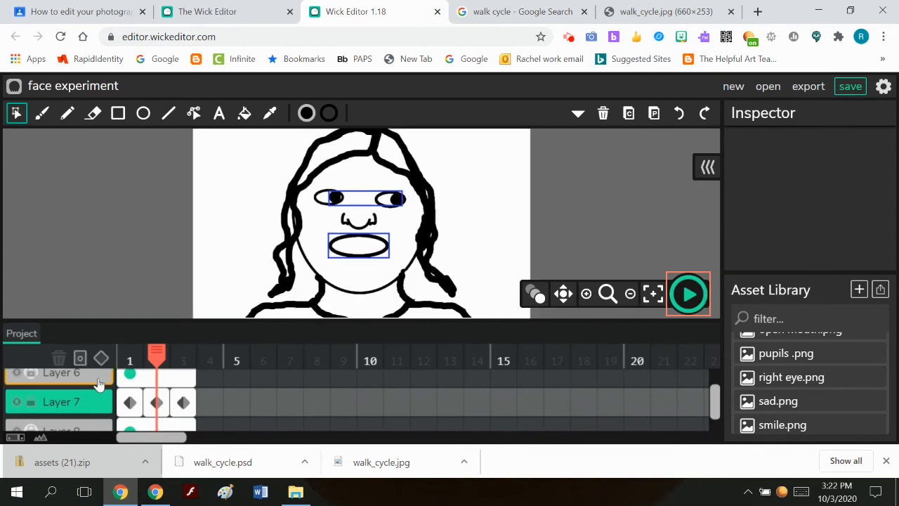
{"action": "left_click", "coordinate": [133, 405]}
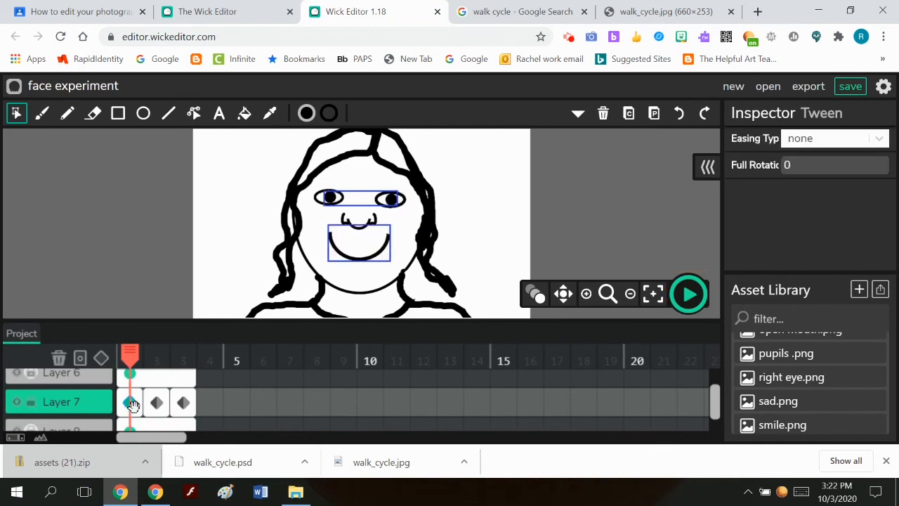
{"action": "right_click", "coordinate": [135, 407]}
{"action": "left_click", "coordinate": [132, 406]}
{"action": "right_click", "coordinate": [137, 408]}
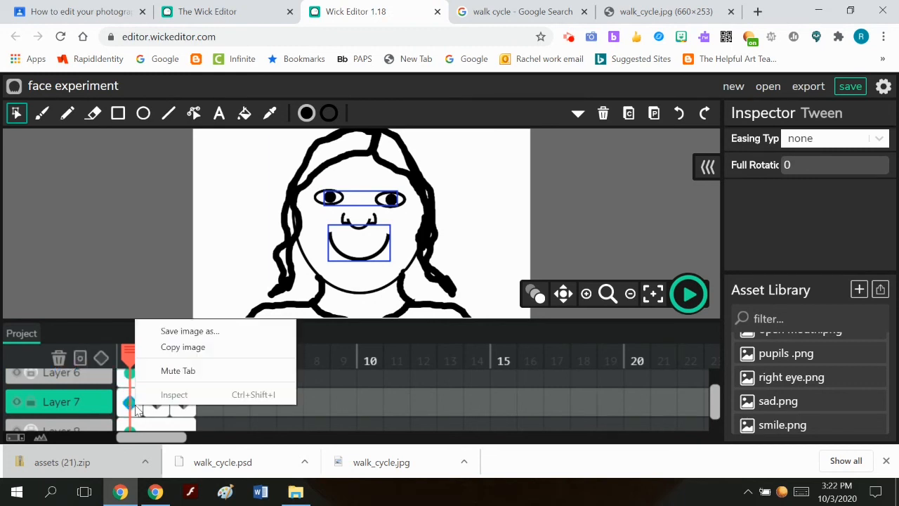
{"action": "left_click", "coordinate": [138, 408]}
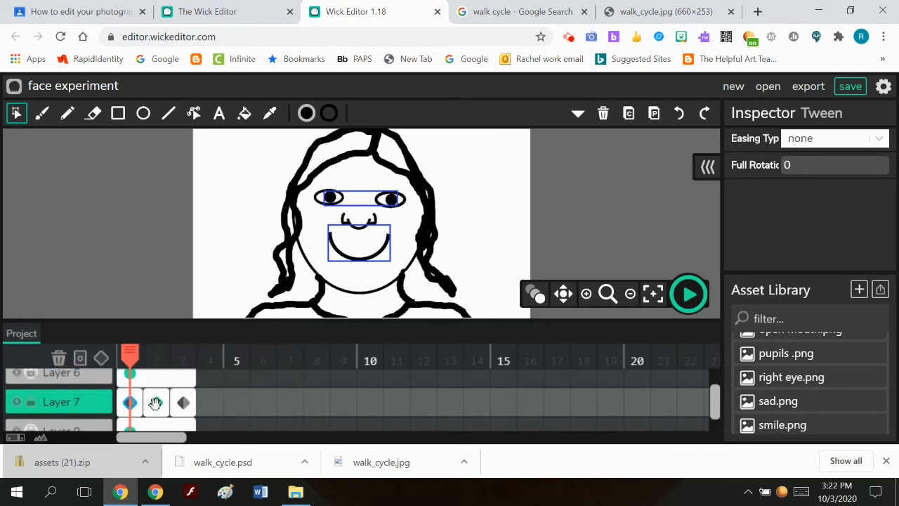
{"action": "left_click", "coordinate": [156, 402]}
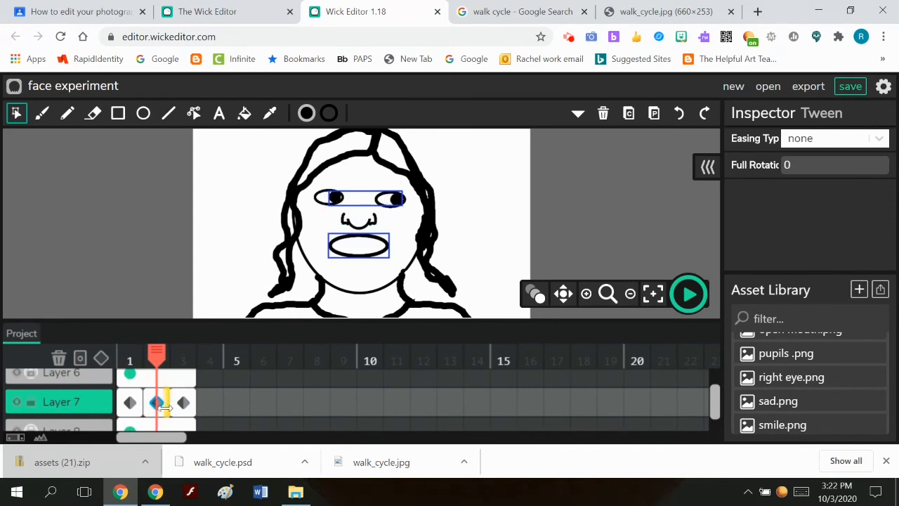
{"action": "left_click", "coordinate": [130, 403]}
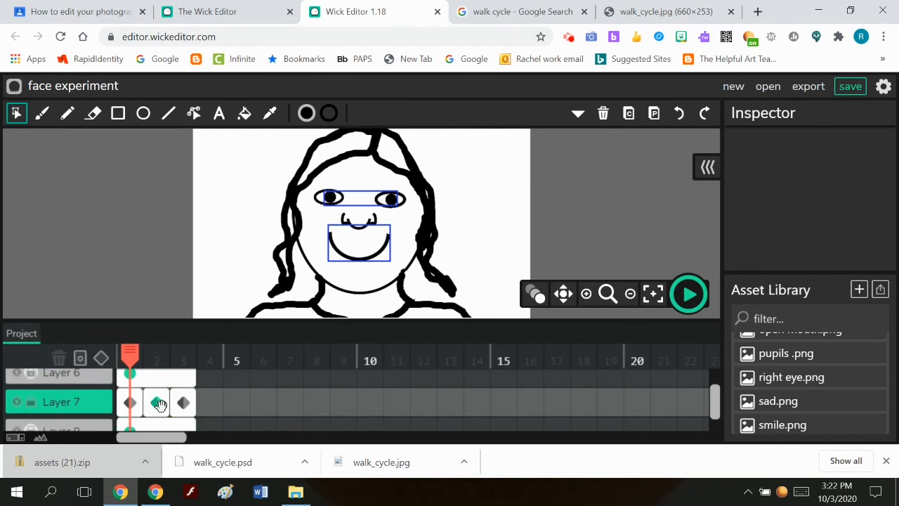
{"action": "left_click", "coordinate": [159, 404]}
{"action": "left_click", "coordinate": [84, 360]}
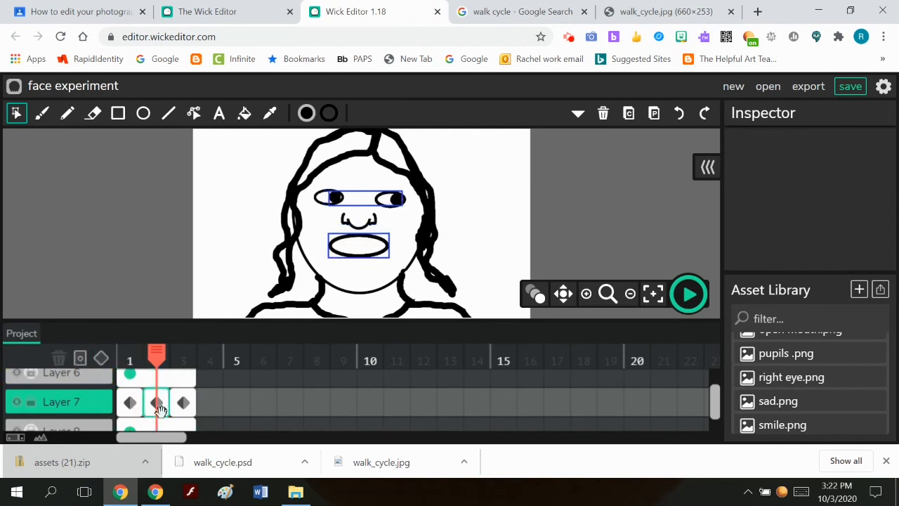
{"action": "left_click", "coordinate": [183, 405]}
{"action": "left_click", "coordinate": [80, 359]}
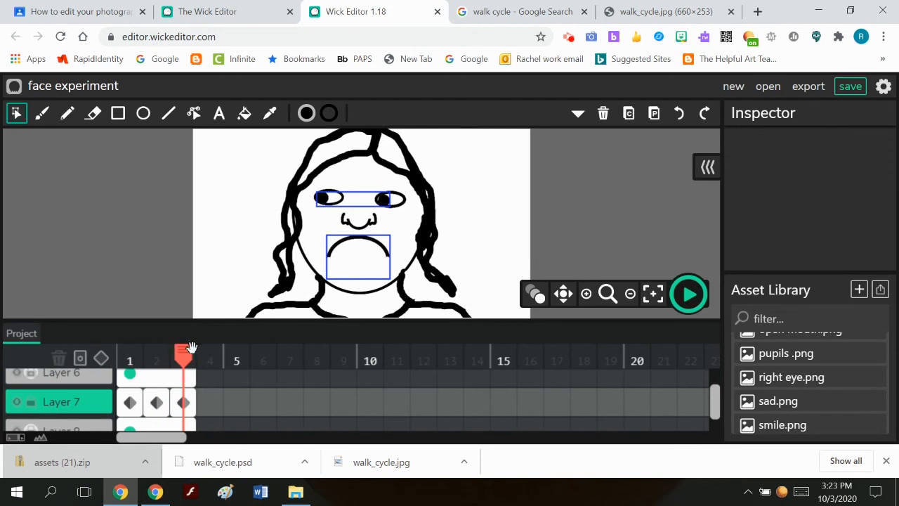
Step: Move the playhead back to frame 1 and preview the animation again, then stop it
{"action": "left_click_drag", "start_coordinate": [184, 355], "coordinate": [129, 358]}
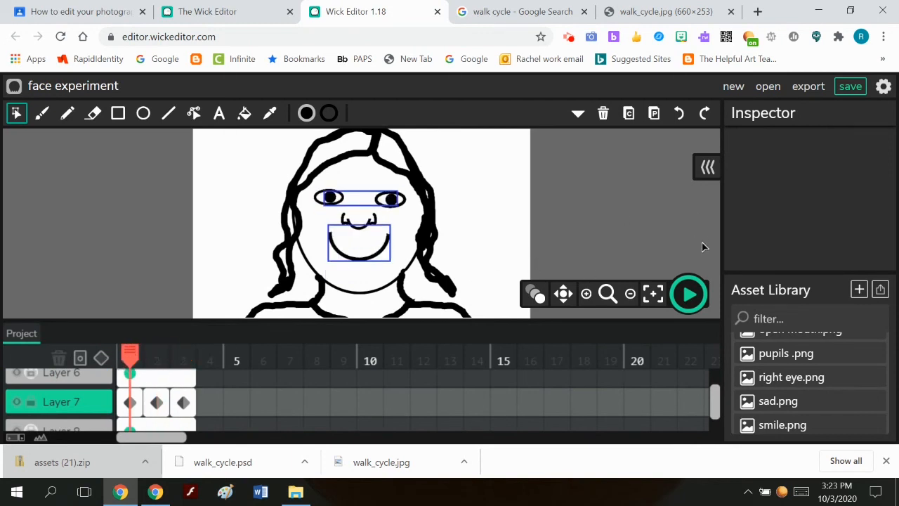
{"action": "left_click", "coordinate": [689, 294]}
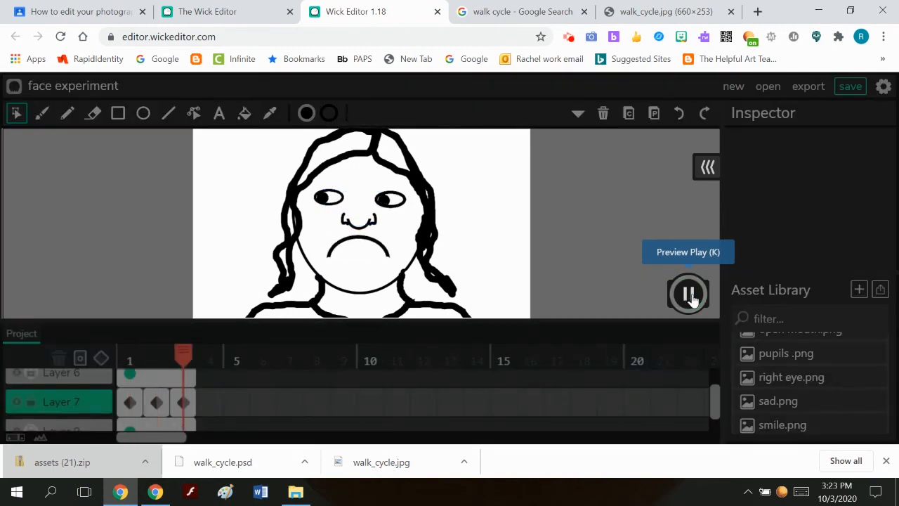
{"action": "left_click", "coordinate": [690, 296]}
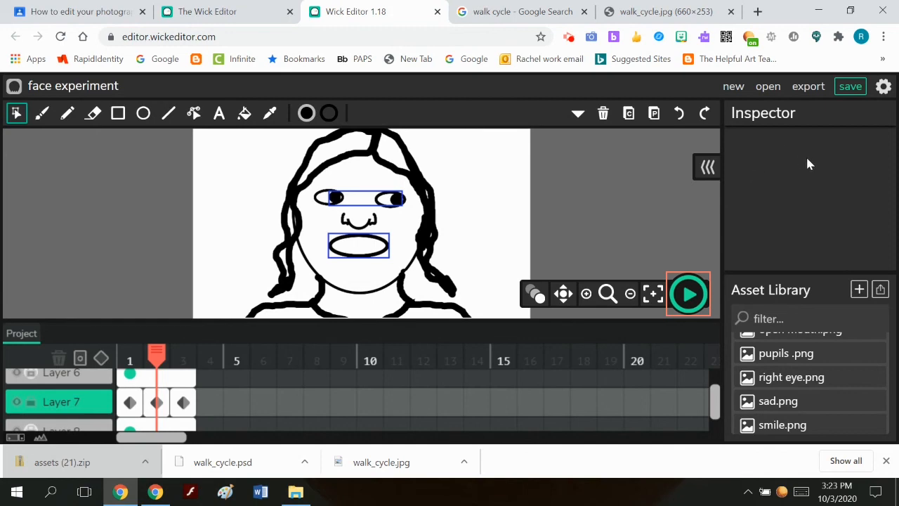
Step: Set the project's framerate to 9 FPS in the settings, and play and stop a preview at that speed
{"action": "left_click", "coordinate": [884, 86]}
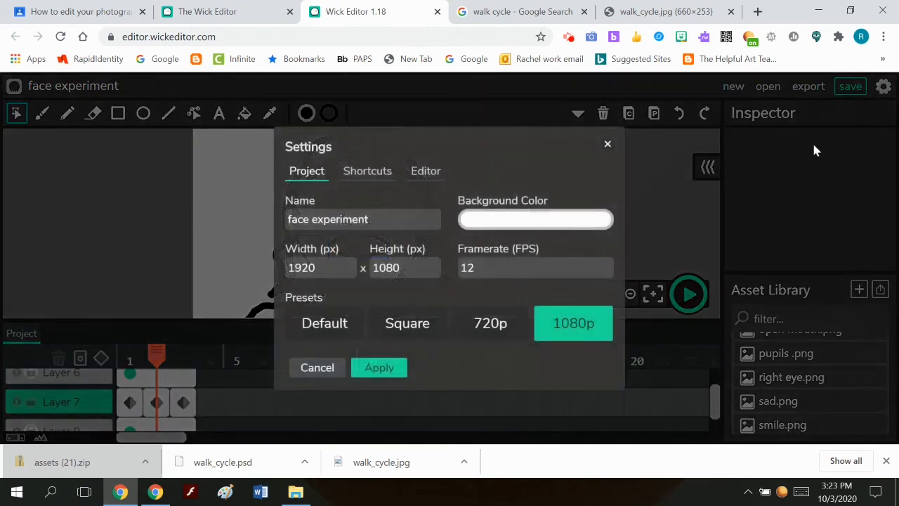
{"action": "left_click_drag", "start_coordinate": [483, 263], "coordinate": [455, 272]}
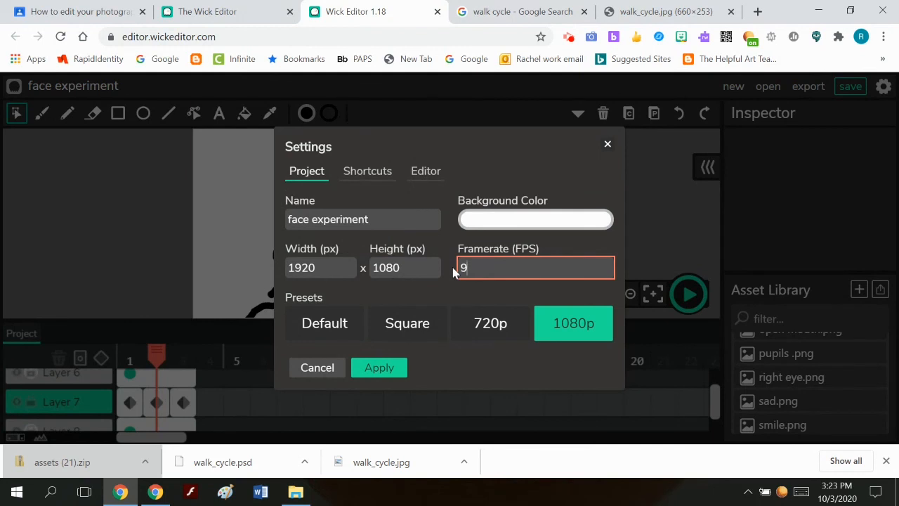
{"action": "left_click", "coordinate": [386, 374]}
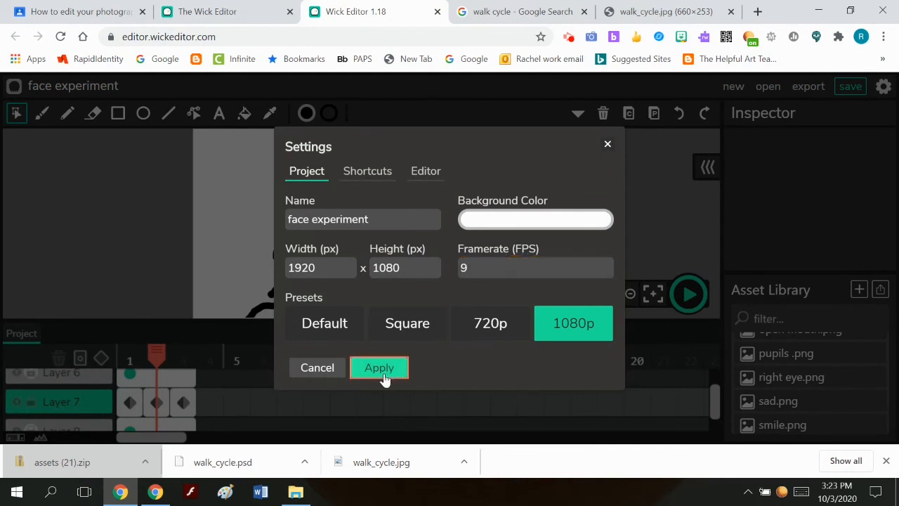
{"action": "left_click", "coordinate": [606, 146]}
{"action": "left_click", "coordinate": [688, 295]}
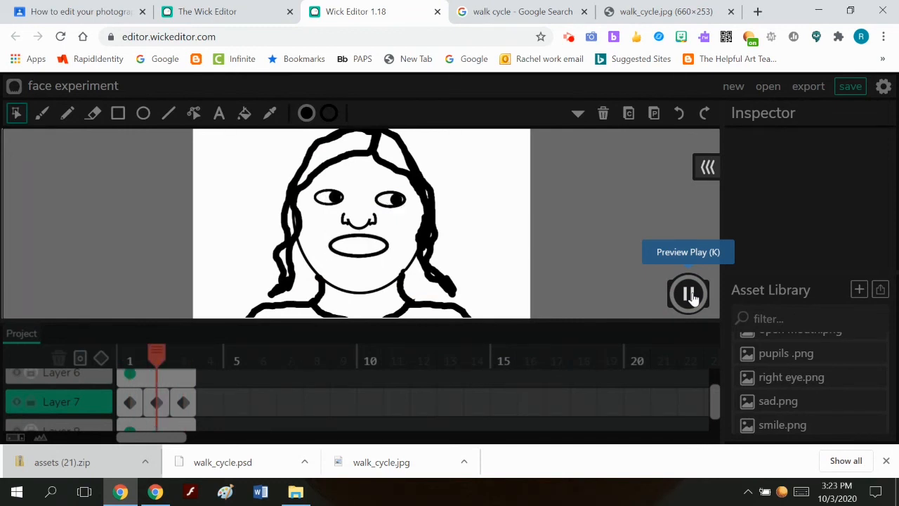
{"action": "left_click", "coordinate": [689, 294]}
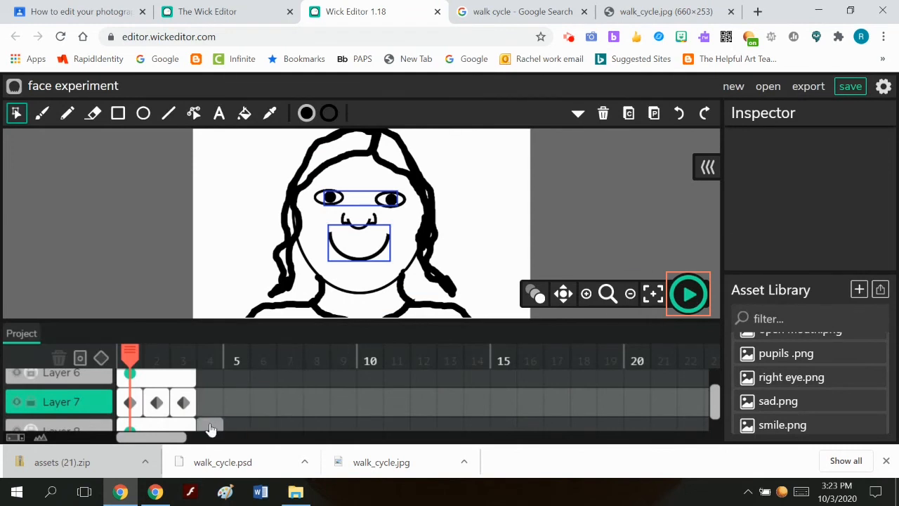
Step: Delete the sad mouth from frame 3 and undo the deletion
{"action": "right_click", "coordinate": [182, 410]}
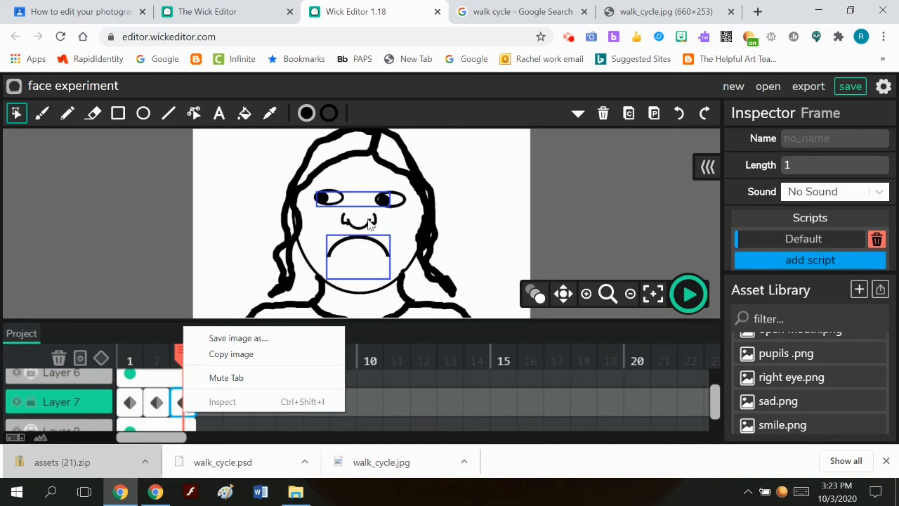
{"action": "left_click", "coordinate": [366, 242]}
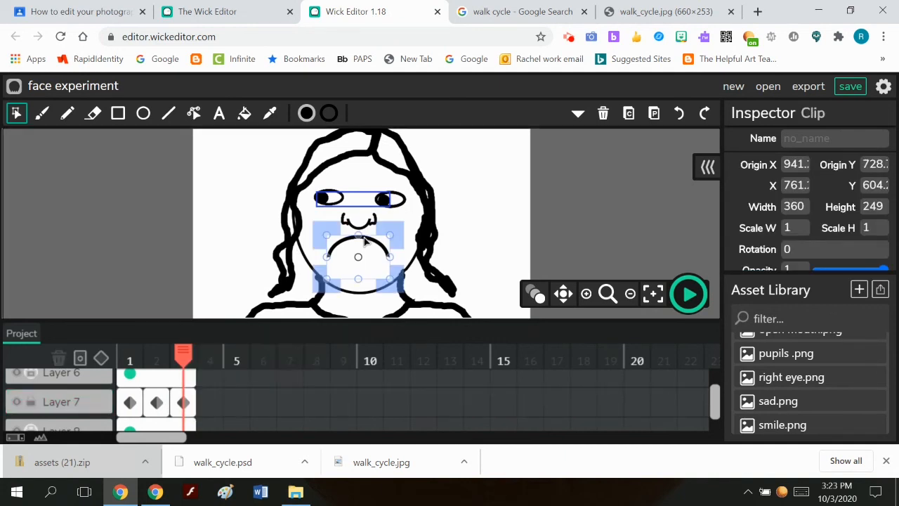
{"action": "key", "text": "Delete"}
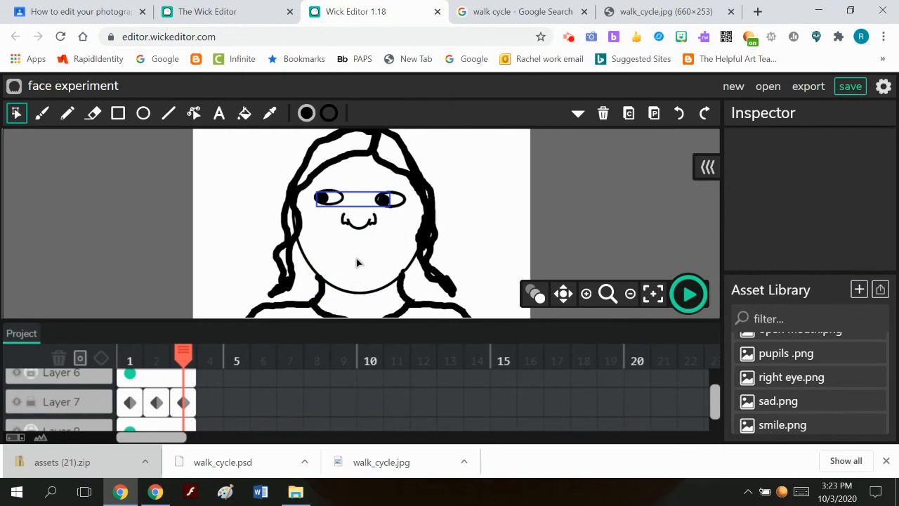
{"action": "key", "text": "ctrl+z"}
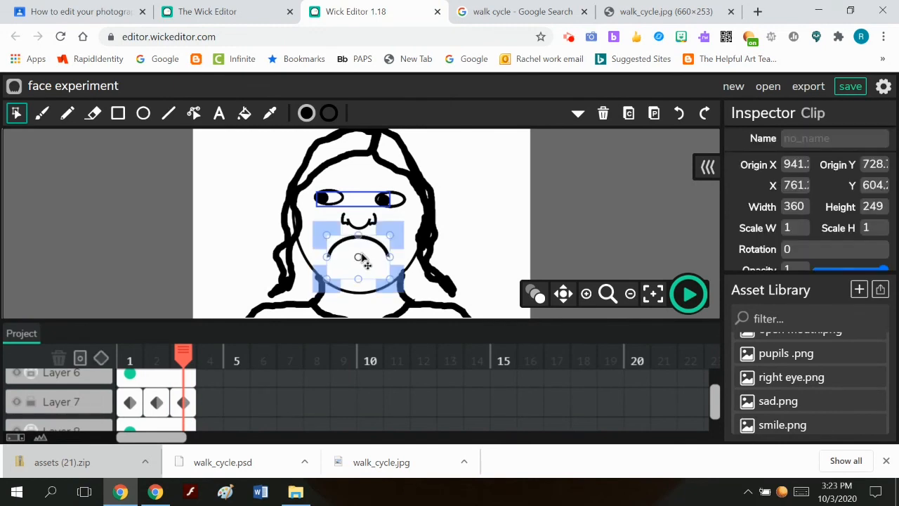
Step: Extend the eye frames on Layer 6 and Layer 8 to a length of 5
{"action": "left_click", "coordinate": [193, 377]}
{"action": "left_click_drag", "start_coordinate": [193, 376], "coordinate": [247, 376]}
{"action": "scroll", "coordinate": [223, 418], "scroll_direction": "down", "scroll_amount": 2}
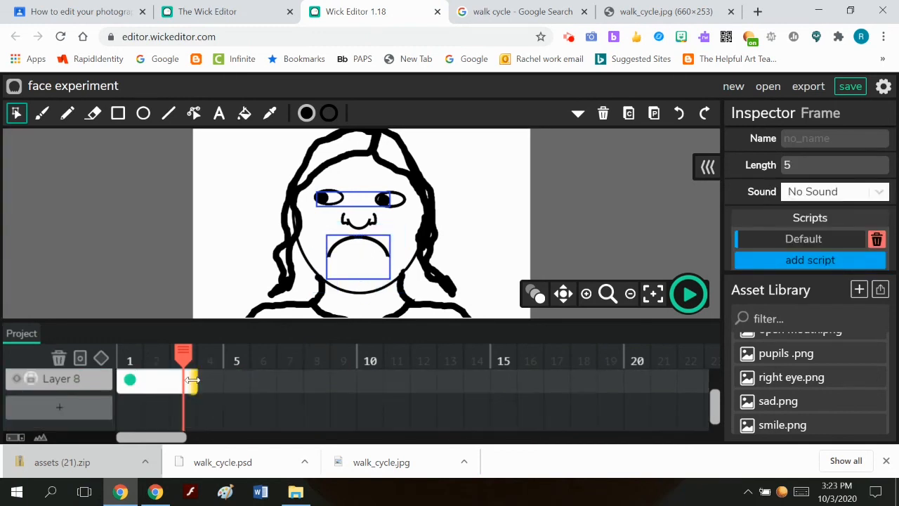
{"action": "left_click", "coordinate": [191, 380]}
{"action": "left_click_drag", "start_coordinate": [191, 380], "coordinate": [246, 380]}
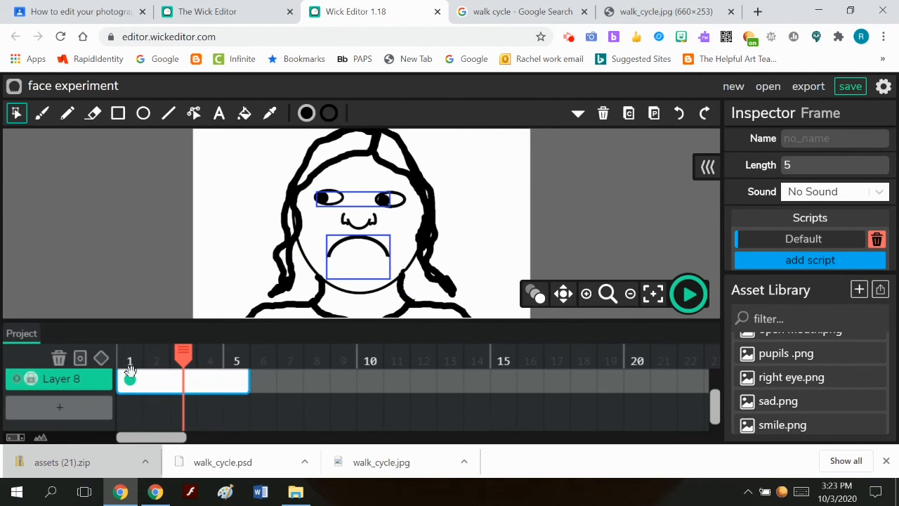
Step: Copy the pupils frame at frame 3 of Layer 7 and paste it into frame 4 of that layer
{"action": "scroll", "coordinate": [97, 382], "scroll_direction": "up", "scroll_amount": 1}
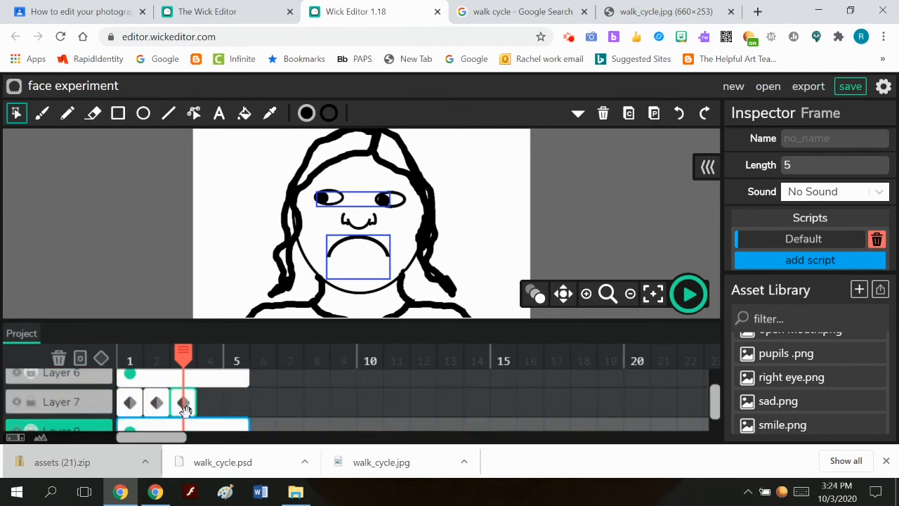
{"action": "left_click", "coordinate": [184, 403]}
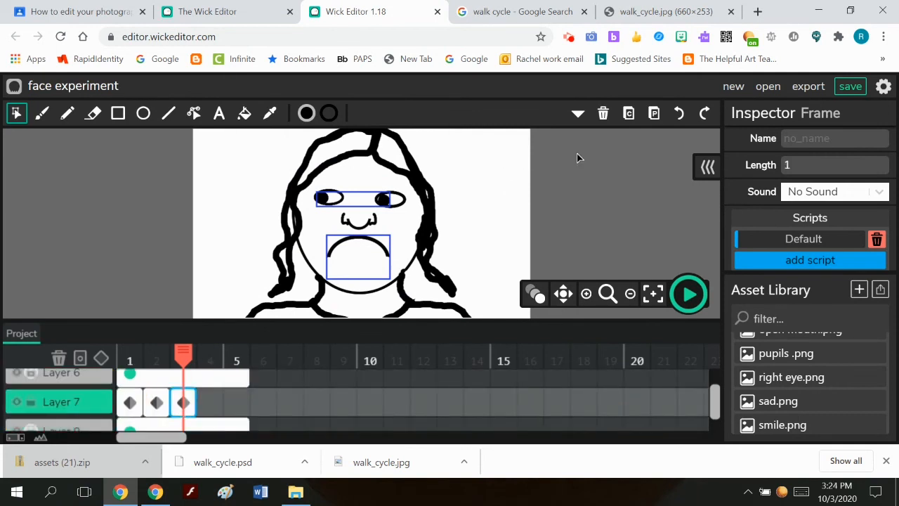
{"action": "left_click", "coordinate": [629, 114]}
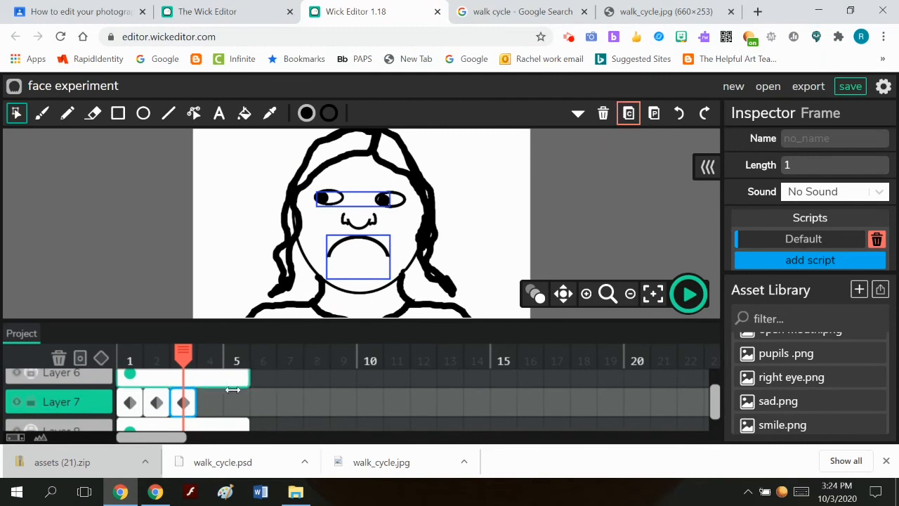
{"action": "left_click", "coordinate": [208, 403]}
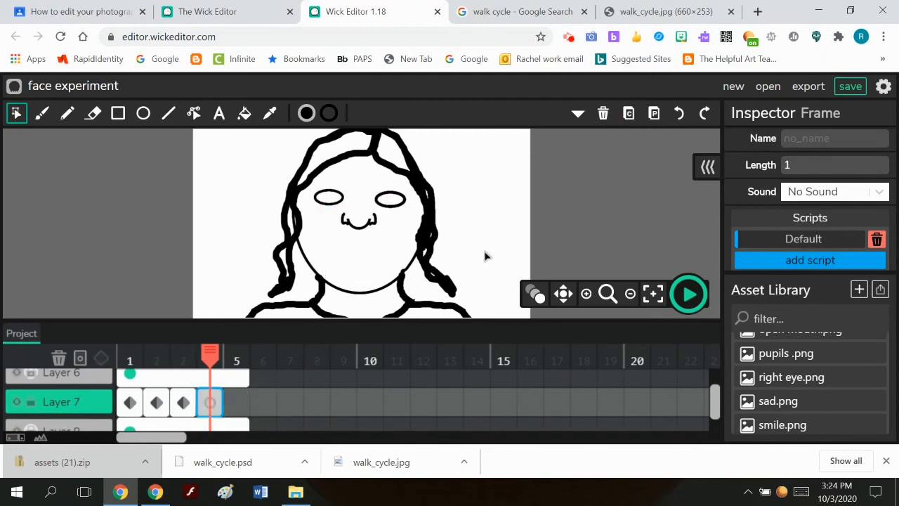
{"action": "left_click", "coordinate": [652, 117]}
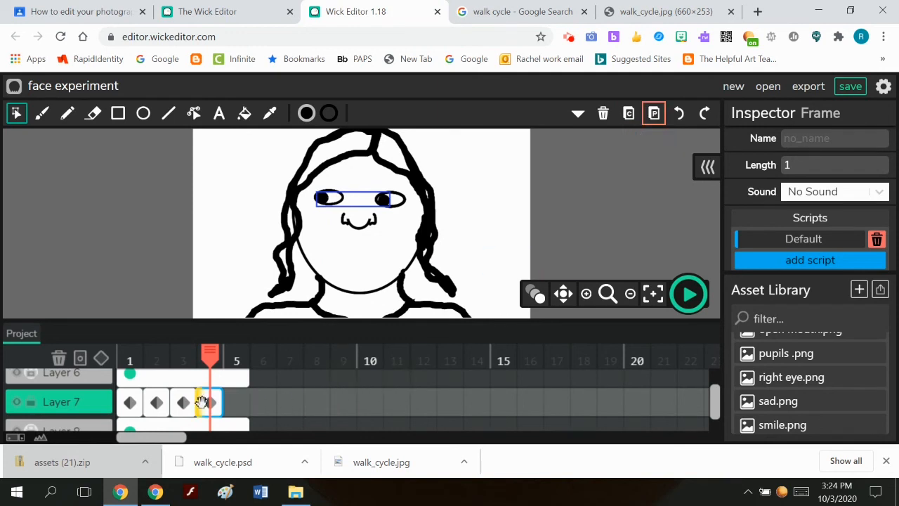
Step: Copy the sad mouth from frame 3 of Layer 5 and paste it into a new frame 4 on that layer
{"action": "scroll", "coordinate": [204, 400], "scroll_direction": "up", "scroll_amount": 1}
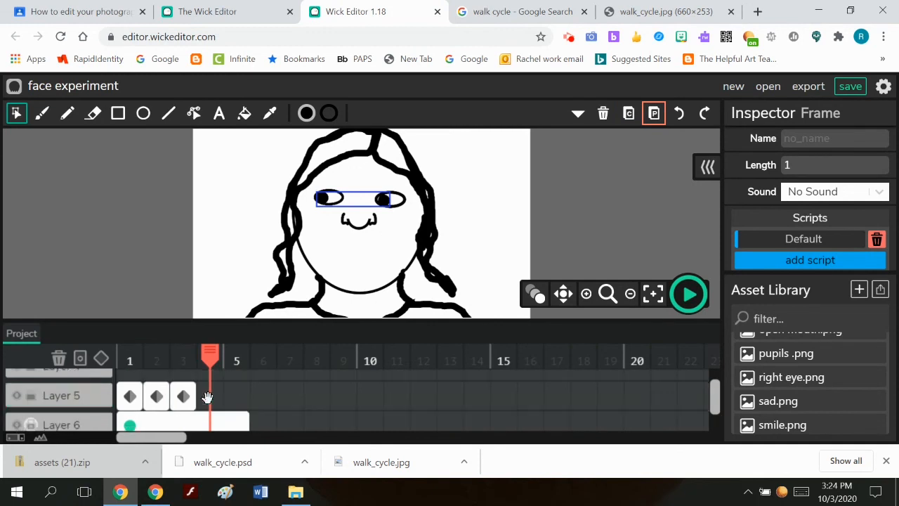
{"action": "left_click", "coordinate": [182, 393]}
{"action": "left_click", "coordinate": [180, 392]}
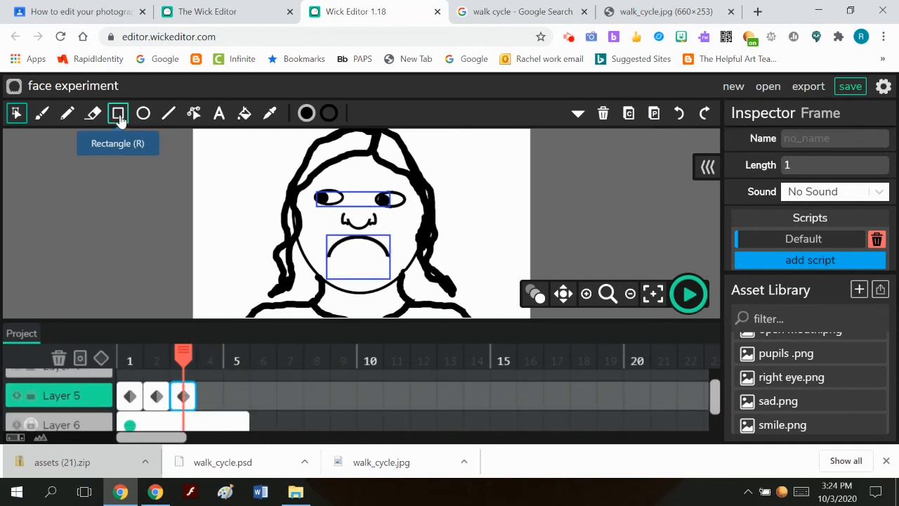
{"action": "left_click", "coordinate": [345, 247]}
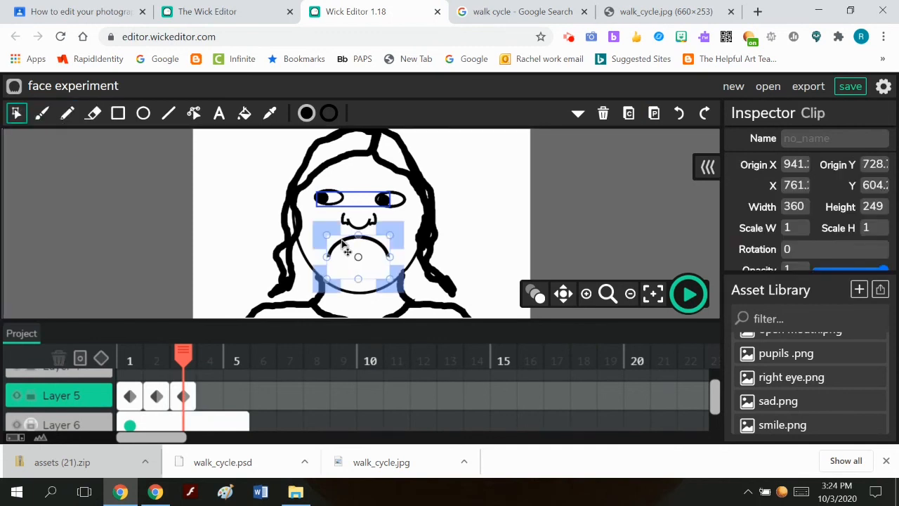
{"action": "left_click", "coordinate": [628, 113]}
{"action": "left_click", "coordinate": [209, 395]}
{"action": "left_click", "coordinate": [209, 395]}
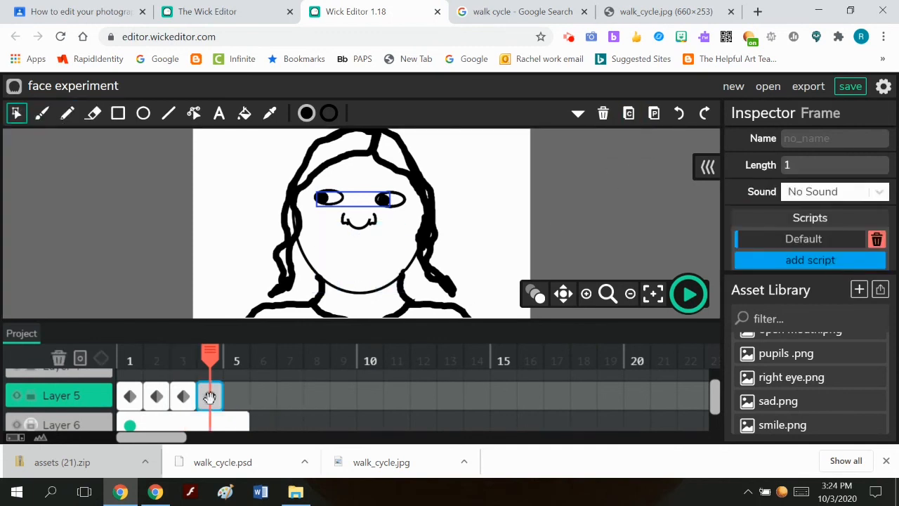
{"action": "left_click", "coordinate": [651, 121]}
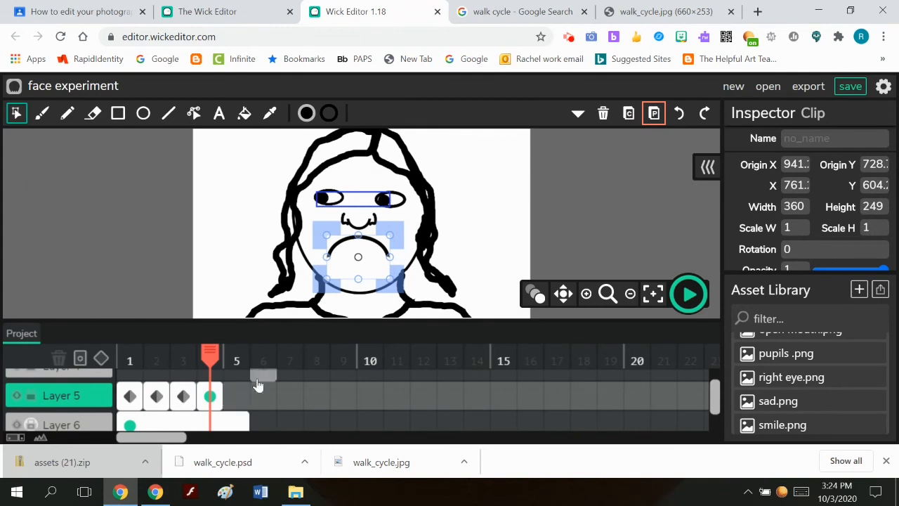
{"action": "left_click", "coordinate": [653, 114]}
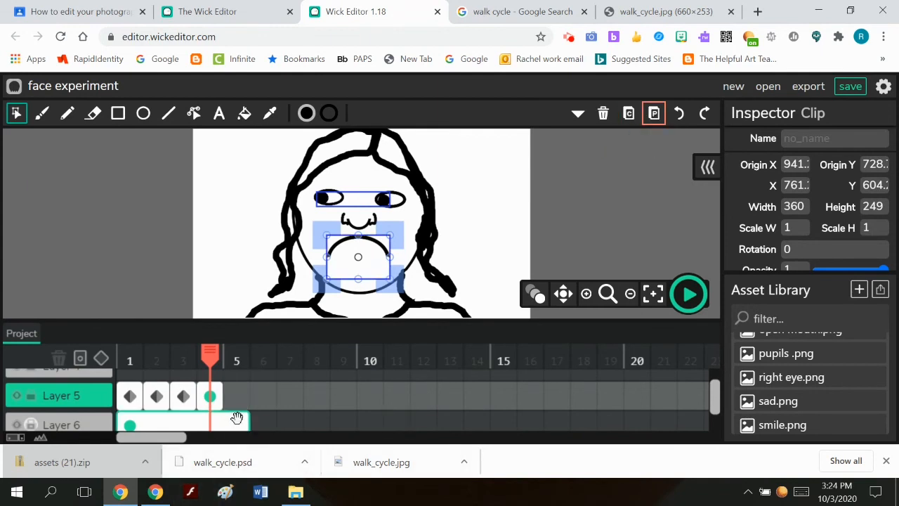
Step: Copy the open mouth from frame 2 of Layer 5 and paste it into new frames 5 and 6
{"action": "left_click", "coordinate": [155, 397]}
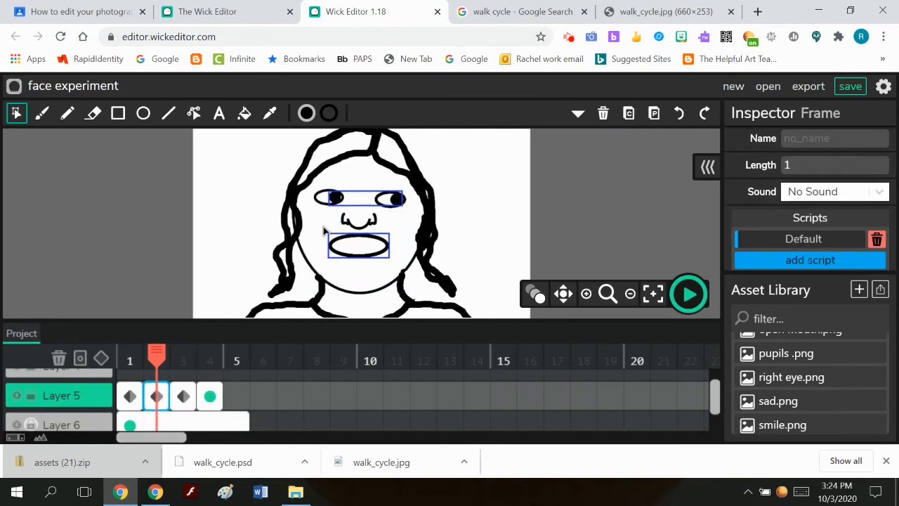
{"action": "left_click_drag", "start_coordinate": [325, 230], "coordinate": [405, 272]}
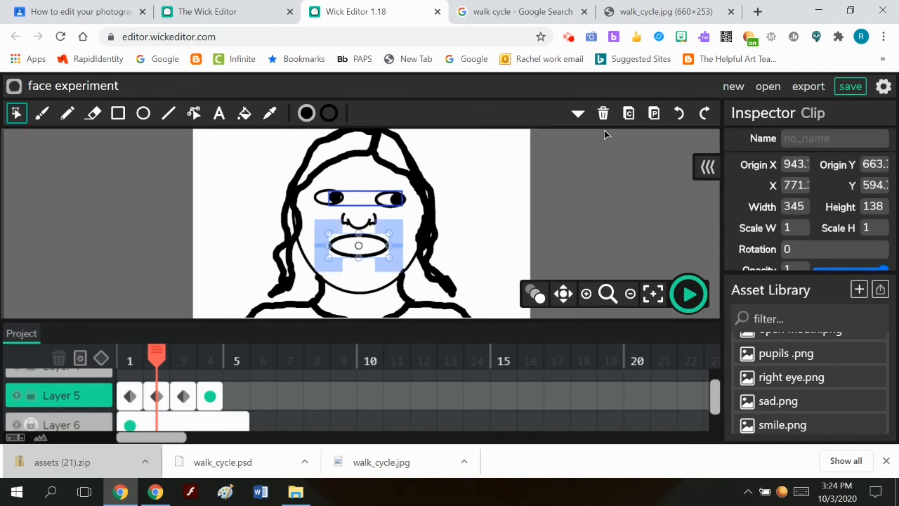
{"action": "left_click", "coordinate": [628, 113]}
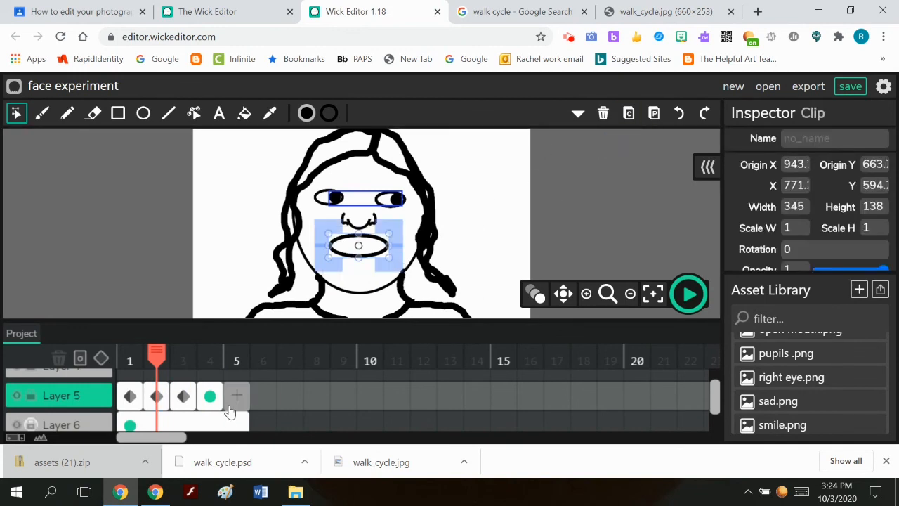
{"action": "left_click", "coordinate": [229, 406]}
{"action": "left_click", "coordinate": [654, 113]}
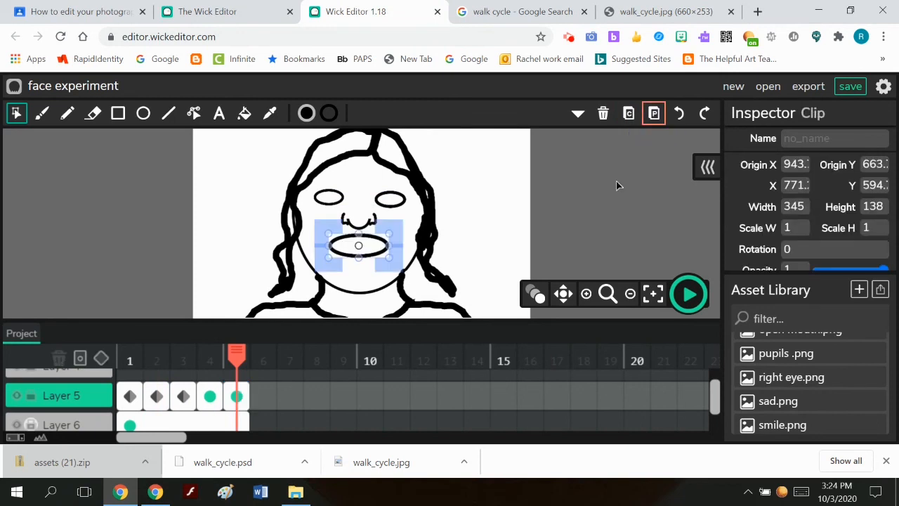
{"action": "left_click", "coordinate": [267, 399]}
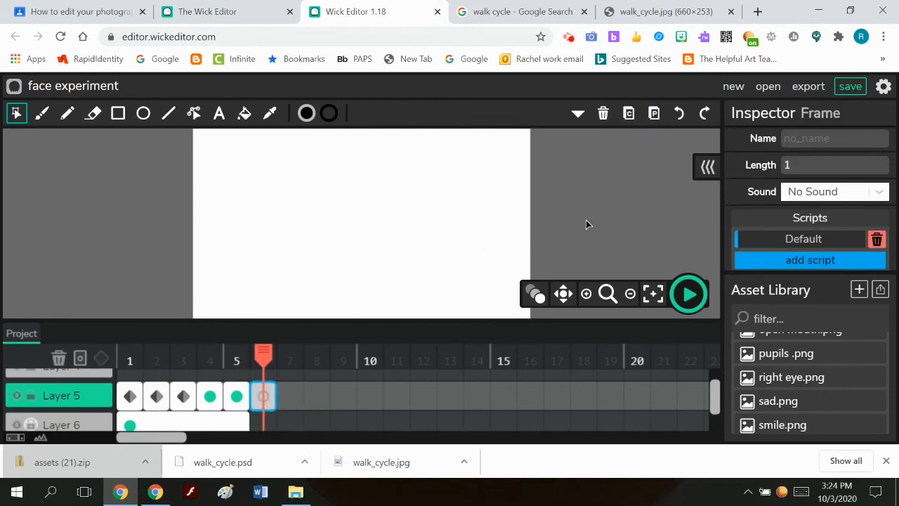
{"action": "left_click", "coordinate": [653, 113]}
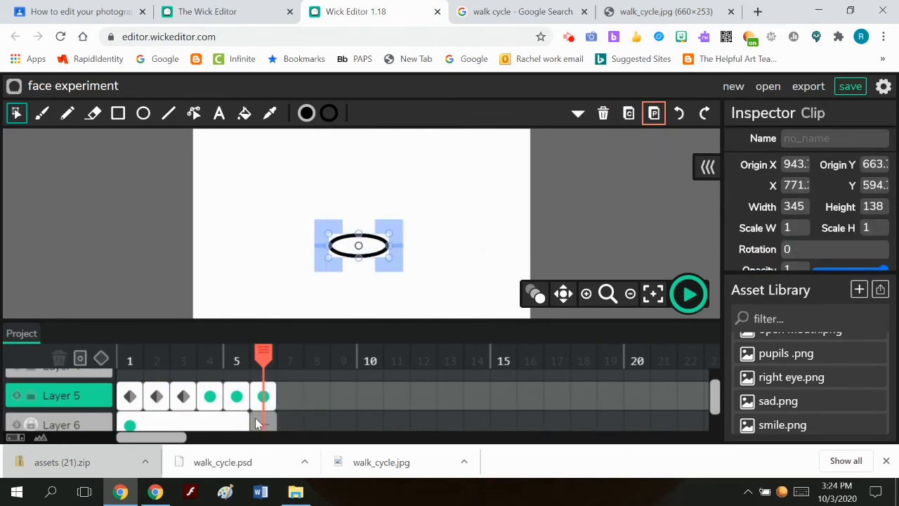
Step: Extend the eye frames on Layer 6 and Layer 8 to a length of 6
{"action": "left_click_drag", "start_coordinate": [247, 418], "coordinate": [276, 420]}
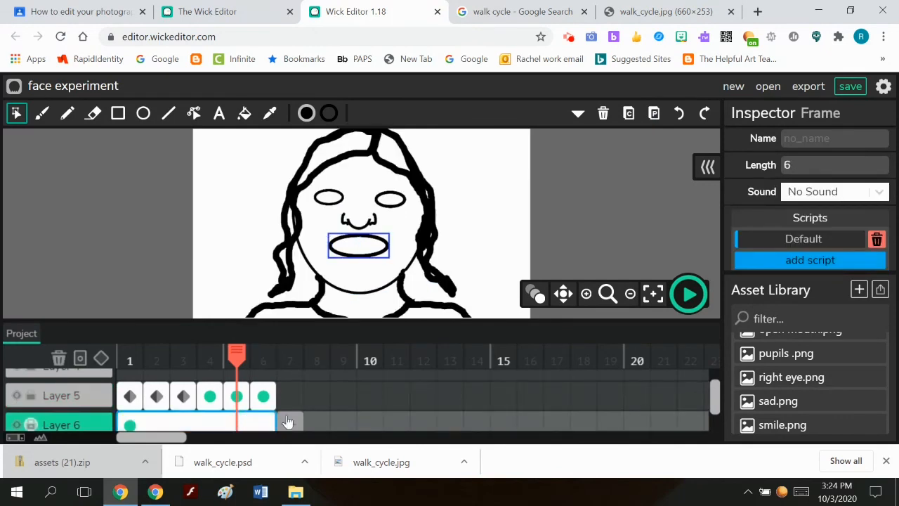
{"action": "scroll", "coordinate": [305, 411], "scroll_direction": "down", "scroll_amount": 1}
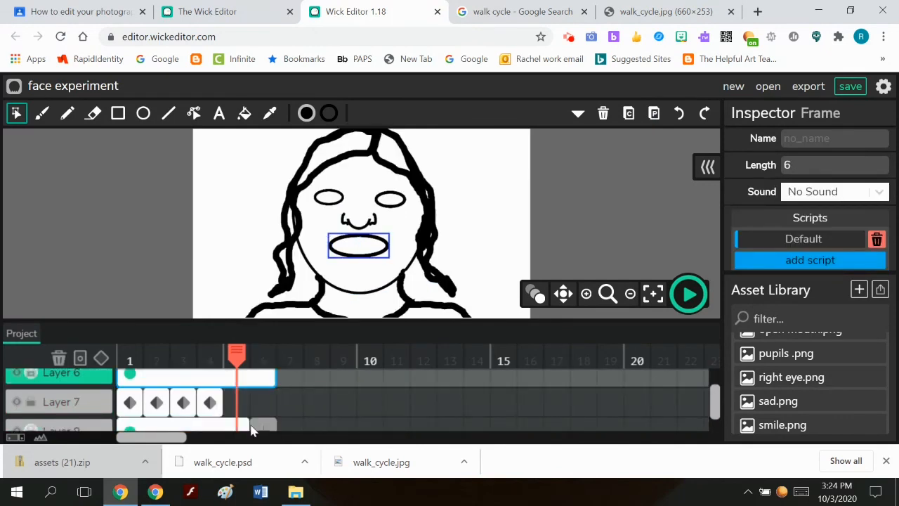
{"action": "left_click", "coordinate": [259, 424]}
{"action": "left_click_drag", "start_coordinate": [261, 424], "coordinate": [275, 424]}
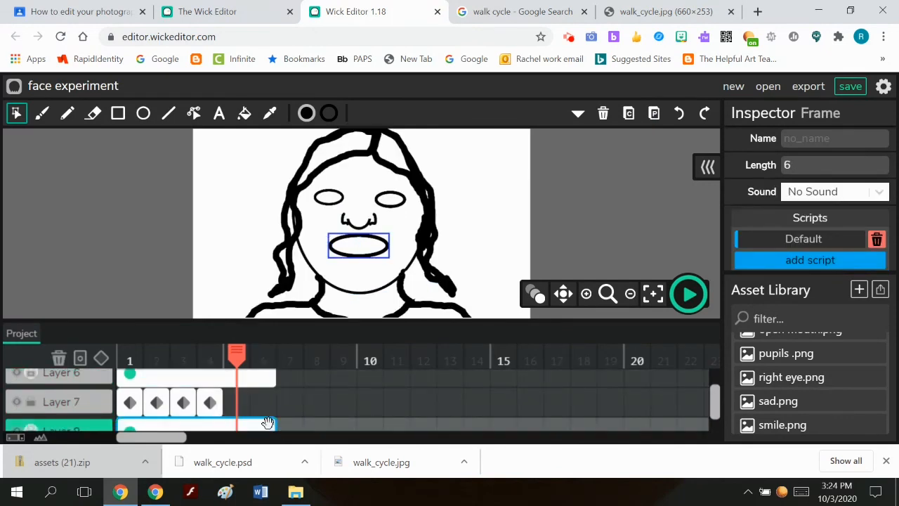
Step: Copy the pupils from frame 2 of Layer 7 and paste them into new frames 5 and 6 on that layer
{"action": "left_click", "coordinate": [207, 402]}
{"action": "left_click", "coordinate": [156, 402]}
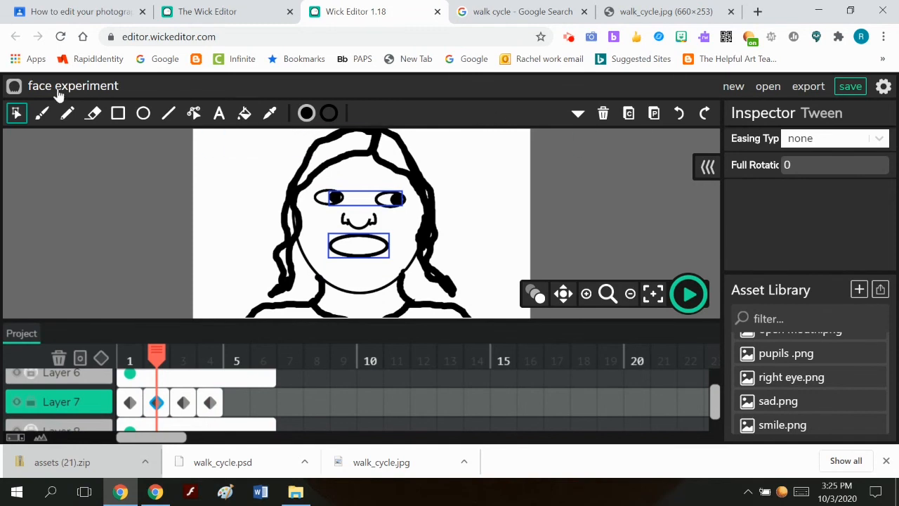
{"action": "left_click", "coordinate": [15, 113]}
{"action": "left_click_drag", "start_coordinate": [318, 185], "coordinate": [420, 234]}
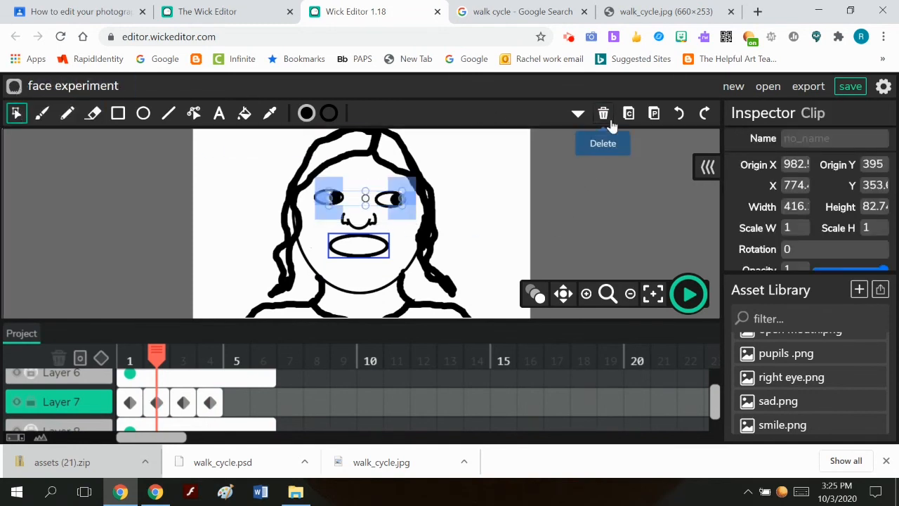
{"action": "left_click", "coordinate": [628, 113]}
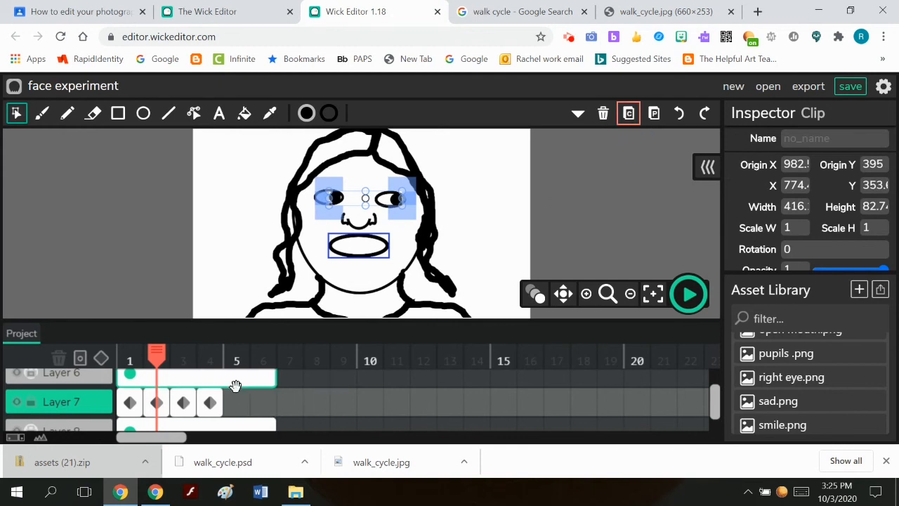
{"action": "left_click", "coordinate": [236, 401]}
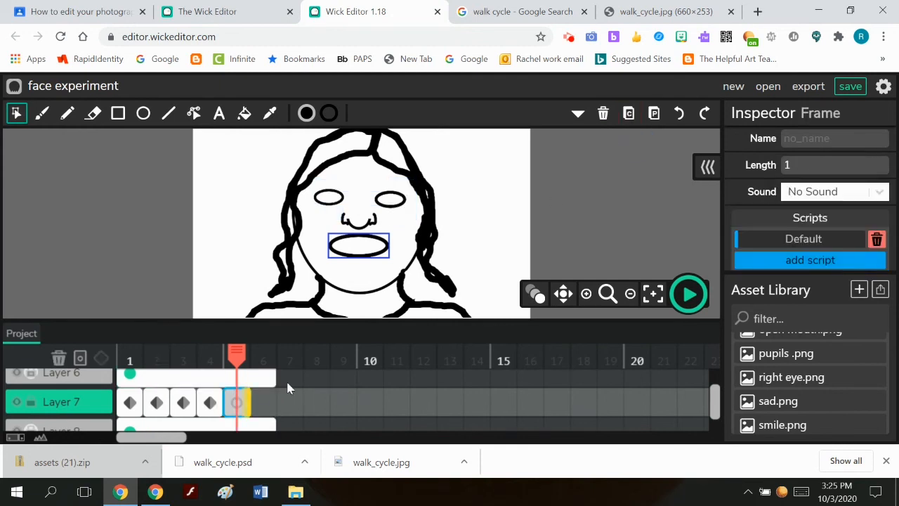
{"action": "left_click", "coordinate": [653, 113]}
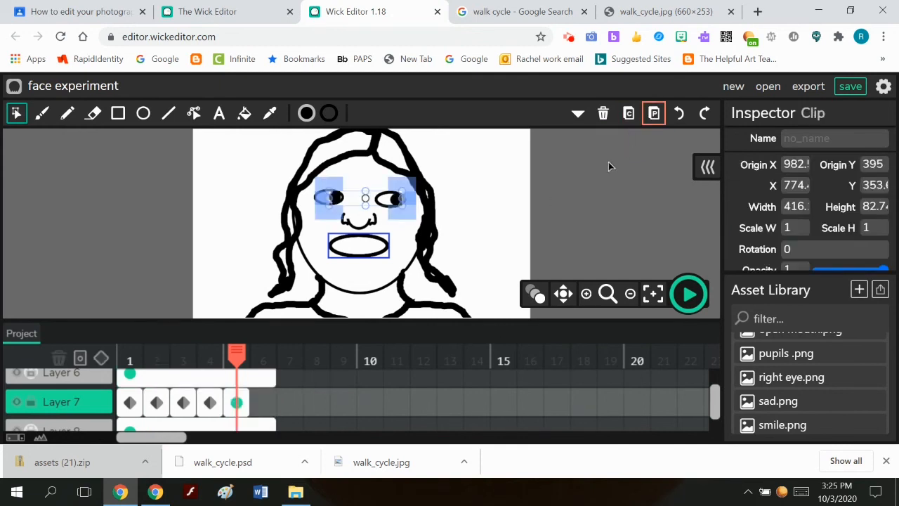
{"action": "left_click", "coordinate": [264, 402]}
{"action": "left_click", "coordinate": [654, 113]}
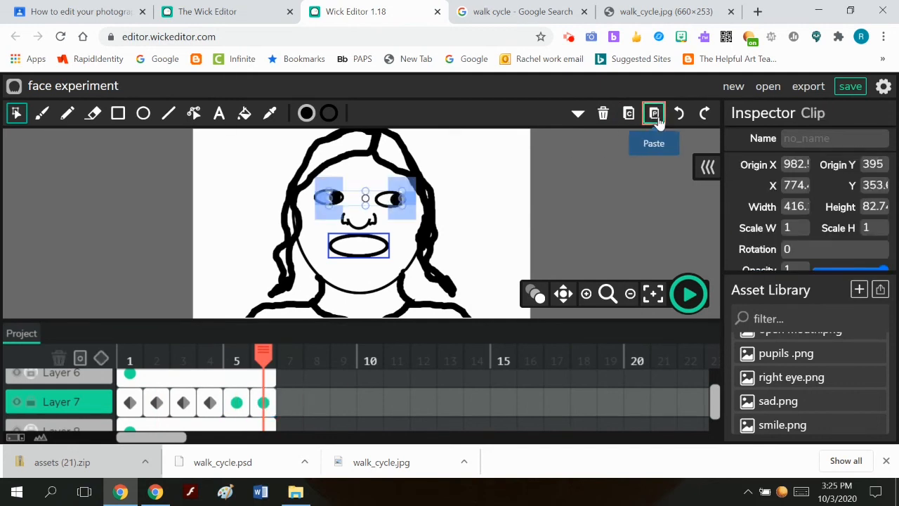
{"action": "left_click", "coordinate": [563, 214]}
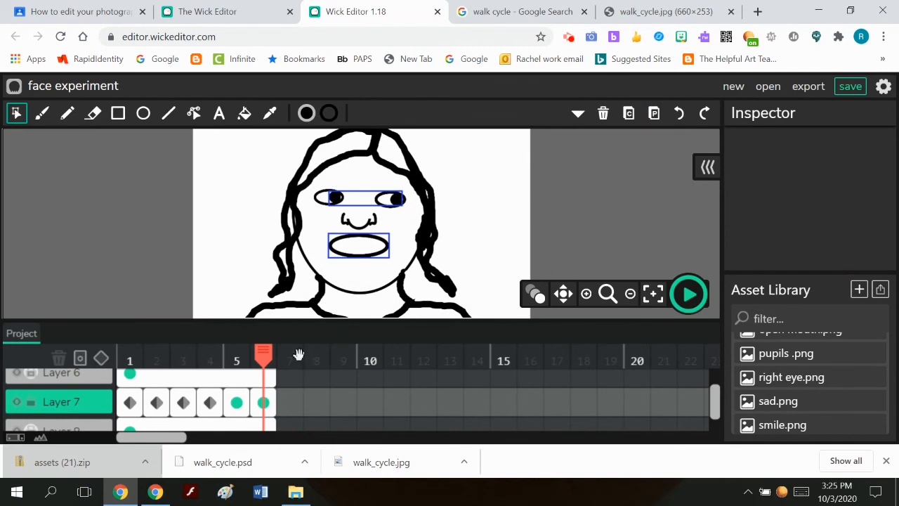
Step: Return the playhead to frame 1, preview the six-frame animation and stop it
{"action": "left_click_drag", "start_coordinate": [298, 354], "coordinate": [130, 356]}
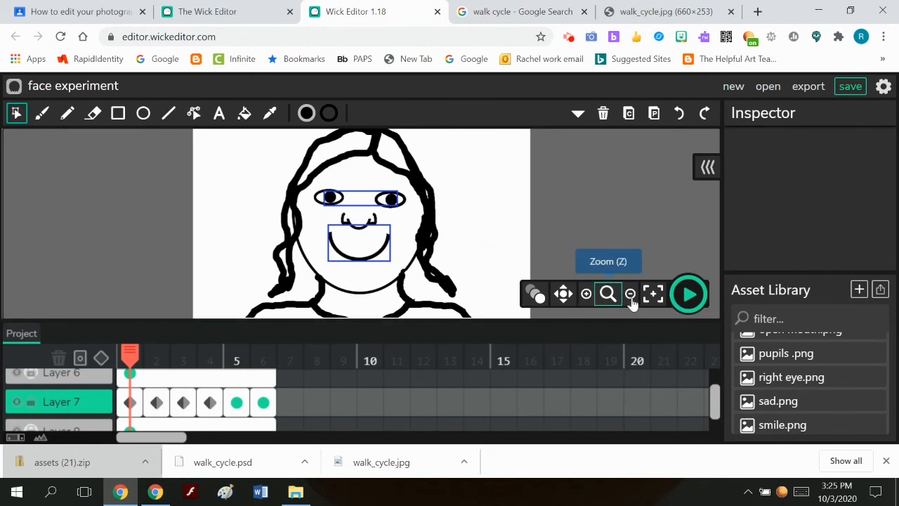
{"action": "left_click", "coordinate": [687, 295]}
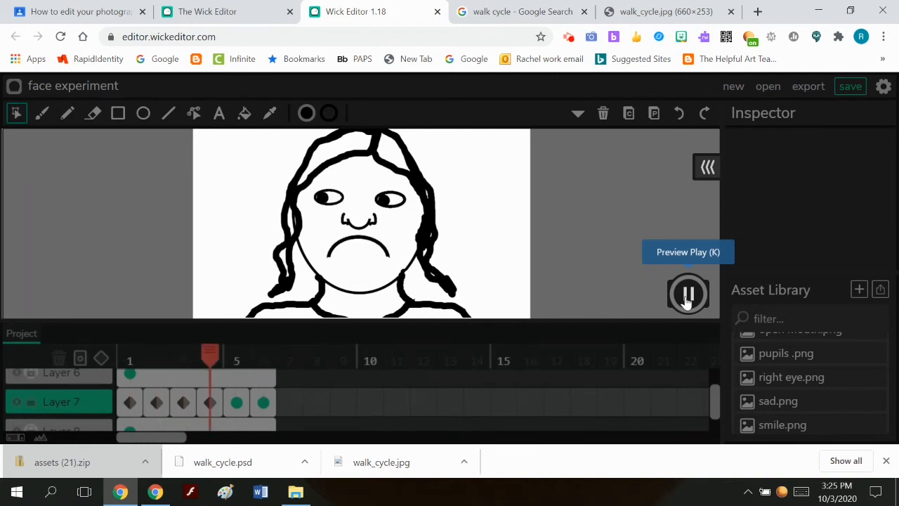
{"action": "left_click", "coordinate": [687, 296]}
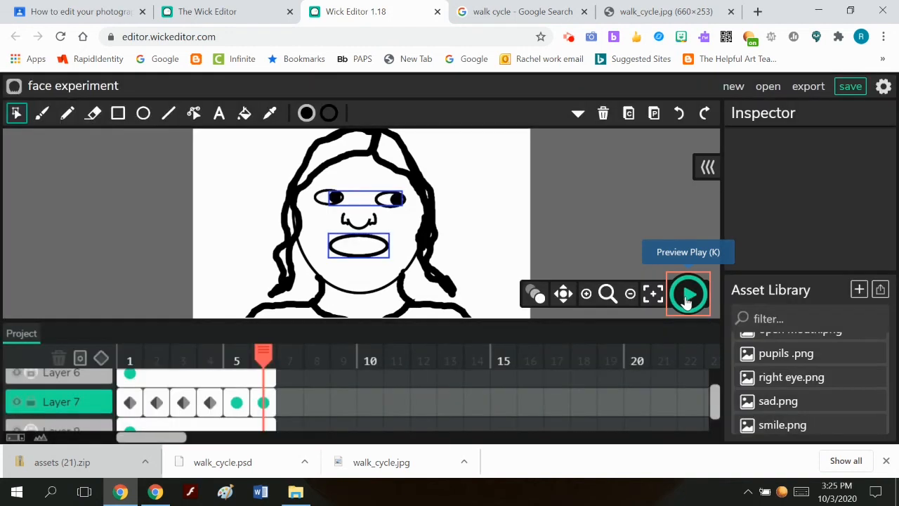
Step: Extend the eye frames on Layer 6 and Layer 8 to a length of 8
{"action": "scroll", "coordinate": [370, 401], "scroll_direction": "up", "scroll_amount": 2}
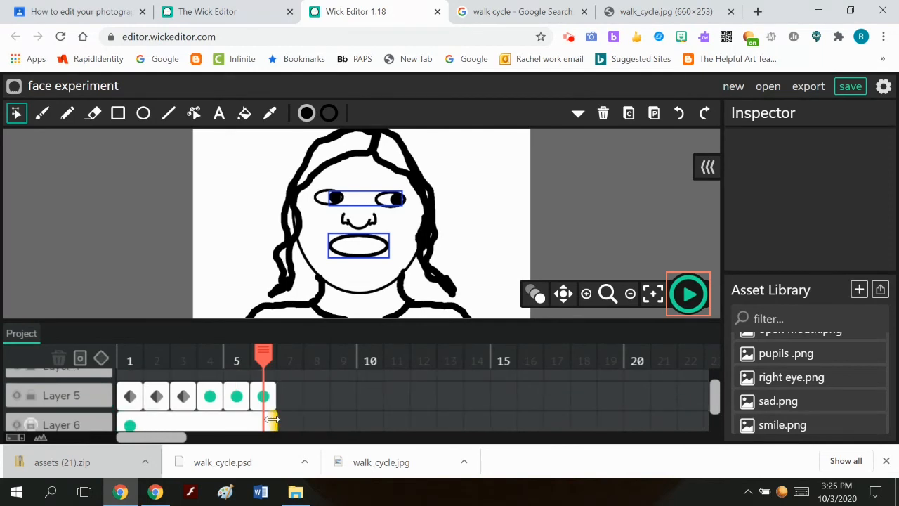
{"action": "left_click_drag", "start_coordinate": [272, 420], "coordinate": [326, 420]}
{"action": "scroll", "coordinate": [305, 405], "scroll_direction": "down", "scroll_amount": 1}
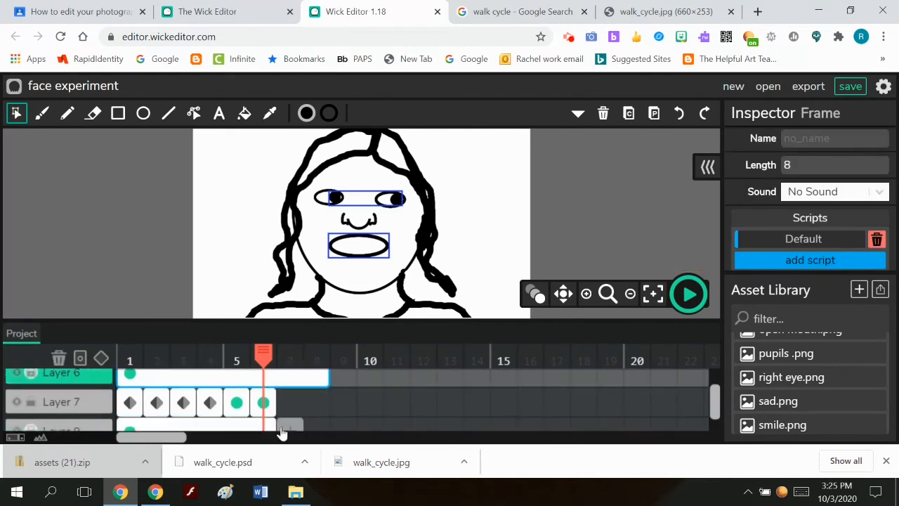
{"action": "left_click_drag", "start_coordinate": [271, 424], "coordinate": [329, 424]}
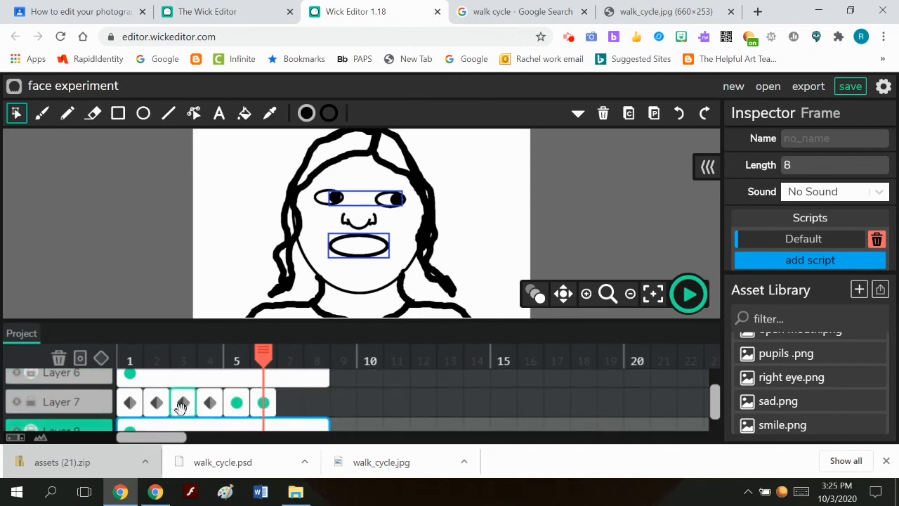
Step: Extend the mouth frames on Layer 5 to a length of 2 each, starting at frames 1, 3 and 5
{"action": "scroll", "coordinate": [181, 406], "scroll_direction": "up", "scroll_amount": 2}
{"action": "left_click", "coordinate": [128, 398]}
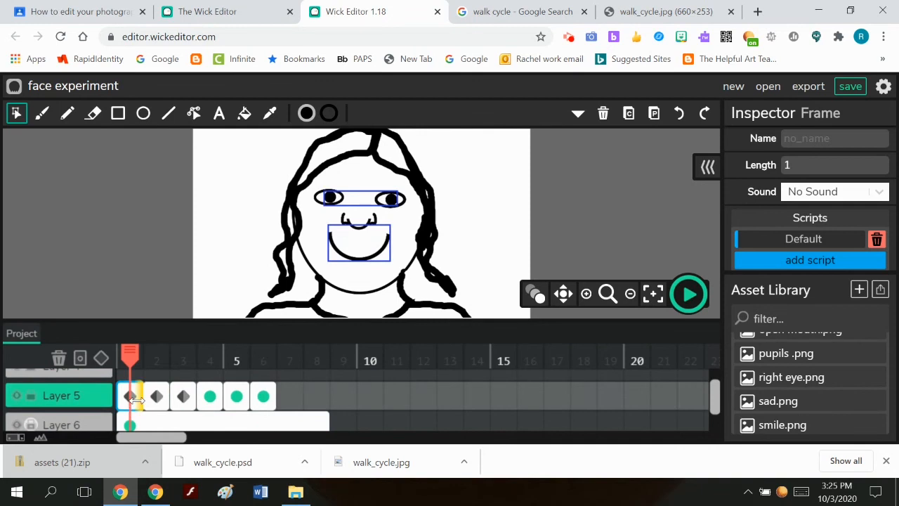
{"action": "left_click_drag", "start_coordinate": [140, 399], "coordinate": [219, 400]}
{"action": "left_click", "coordinate": [237, 397]}
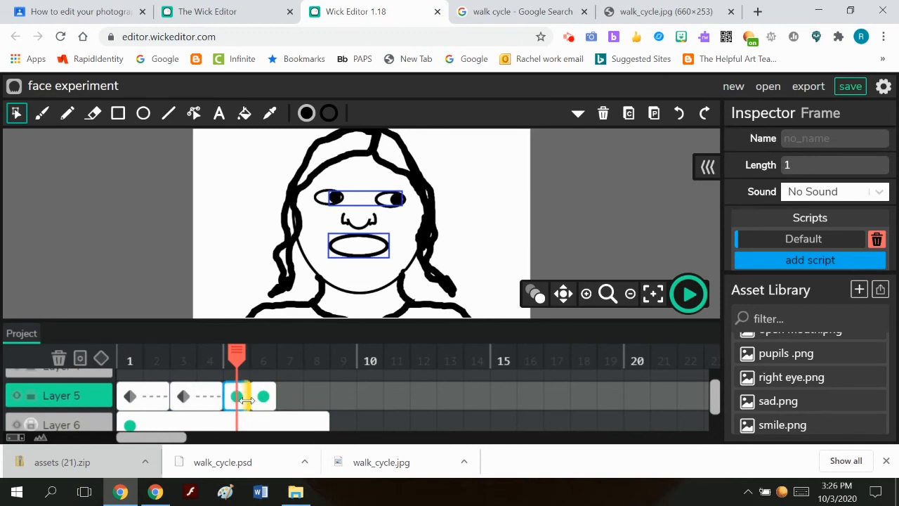
{"action": "left_click_drag", "start_coordinate": [246, 399], "coordinate": [268, 400]}
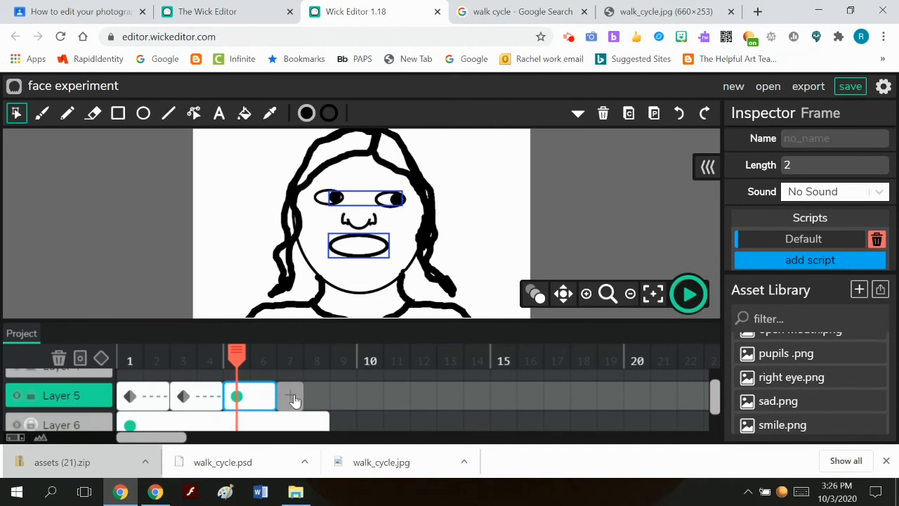
Step: Create a new frame 7 on Layer 5 and place smile.png on the face as the mouth
{"action": "left_click", "coordinate": [17, 396]}
{"action": "left_click", "coordinate": [18, 397]}
{"action": "left_click", "coordinate": [289, 396]}
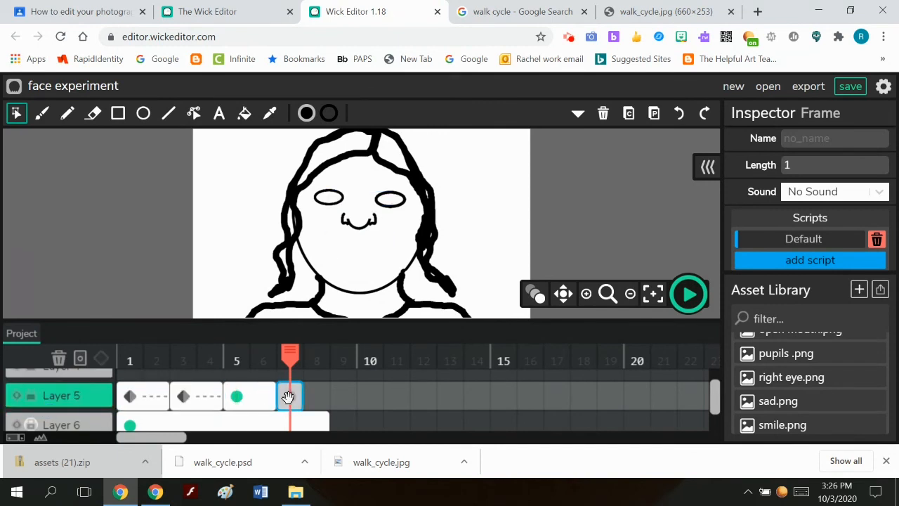
{"action": "left_click", "coordinate": [788, 424]}
{"action": "left_click_drag", "start_coordinate": [788, 425], "coordinate": [365, 246]}
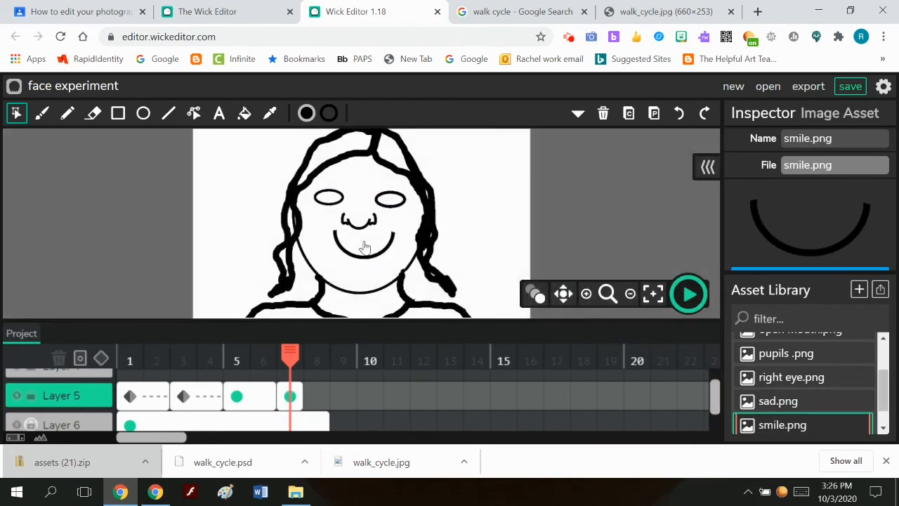
Step: Align the smile in frame 7 with the previous mouth using onion skinning, and extend its frame to a length of 2
{"action": "left_click", "coordinate": [534, 293]}
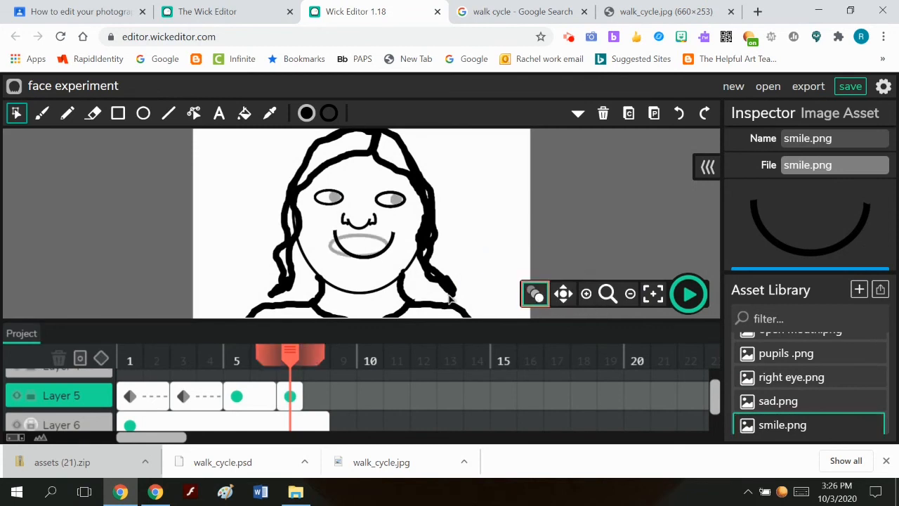
{"action": "left_click", "coordinate": [365, 255]}
{"action": "left_click_drag", "start_coordinate": [367, 260], "coordinate": [360, 264]}
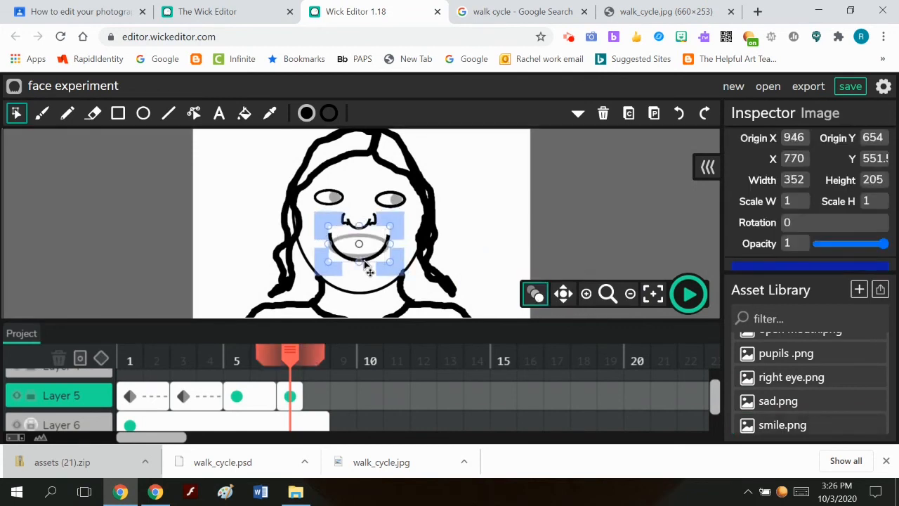
{"action": "left_click_drag", "start_coordinate": [302, 394], "coordinate": [320, 387]}
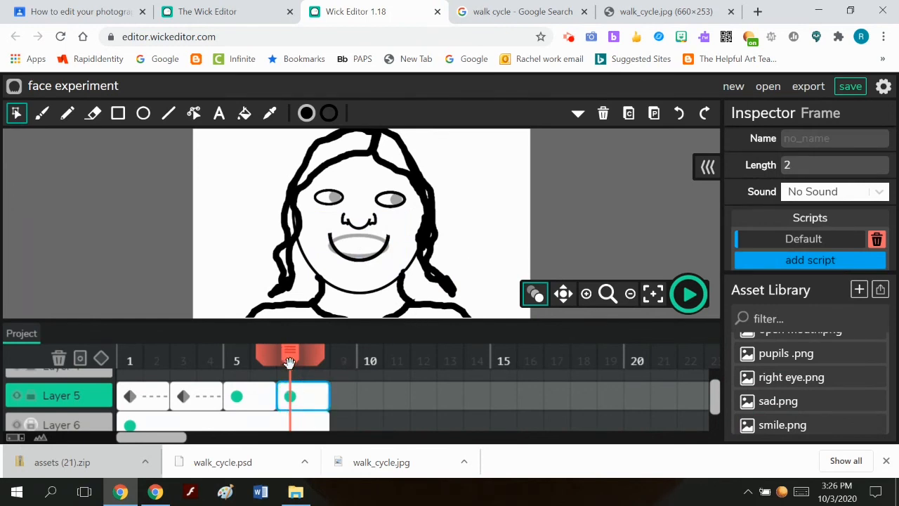
Step: Return the playhead to frame 1, turn off onion skinning, and preview and stop the animation
{"action": "left_click_drag", "start_coordinate": [289, 362], "coordinate": [116, 360]}
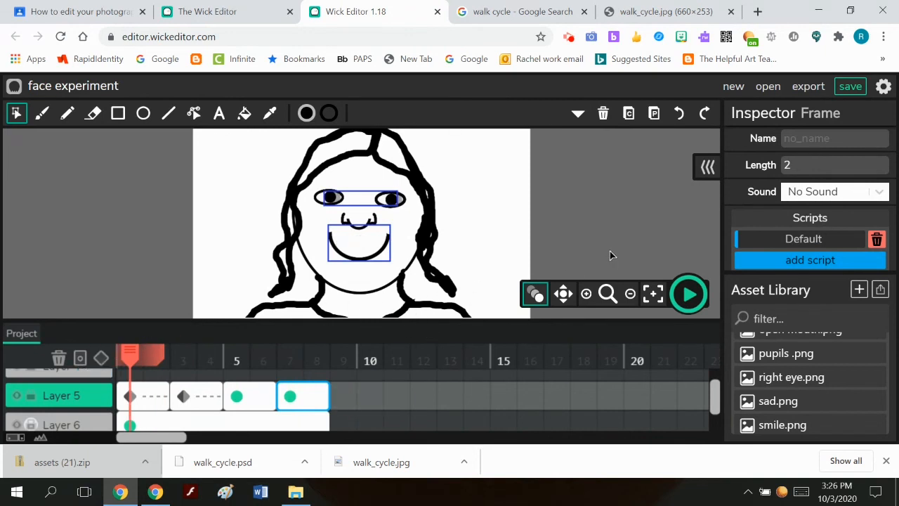
{"action": "left_click", "coordinate": [537, 294]}
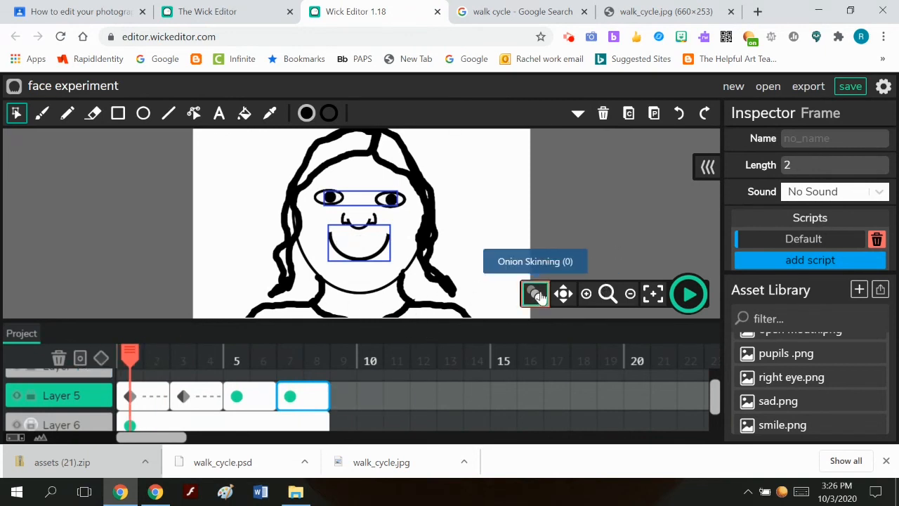
{"action": "left_click", "coordinate": [690, 295]}
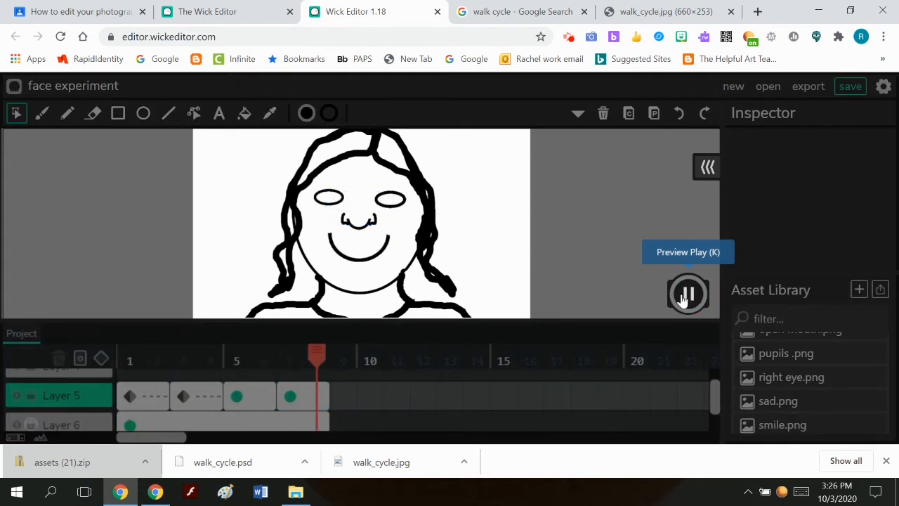
{"action": "left_click", "coordinate": [687, 294]}
Step: Extend the pupil frame at frame 6 of Layer 7 to a length of 2
{"action": "scroll", "coordinate": [453, 385], "scroll_direction": "down", "scroll_amount": 1}
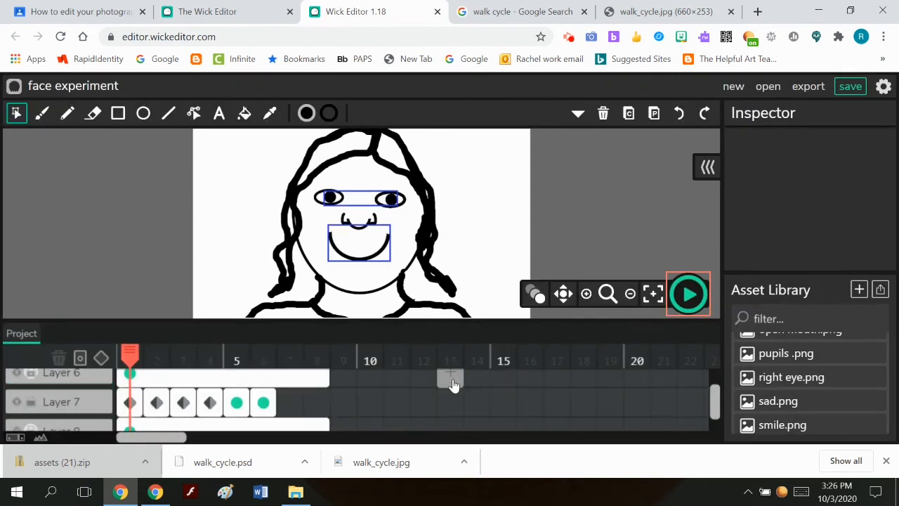
{"action": "left_click", "coordinate": [265, 406]}
{"action": "left_click_drag", "start_coordinate": [269, 406], "coordinate": [293, 401]}
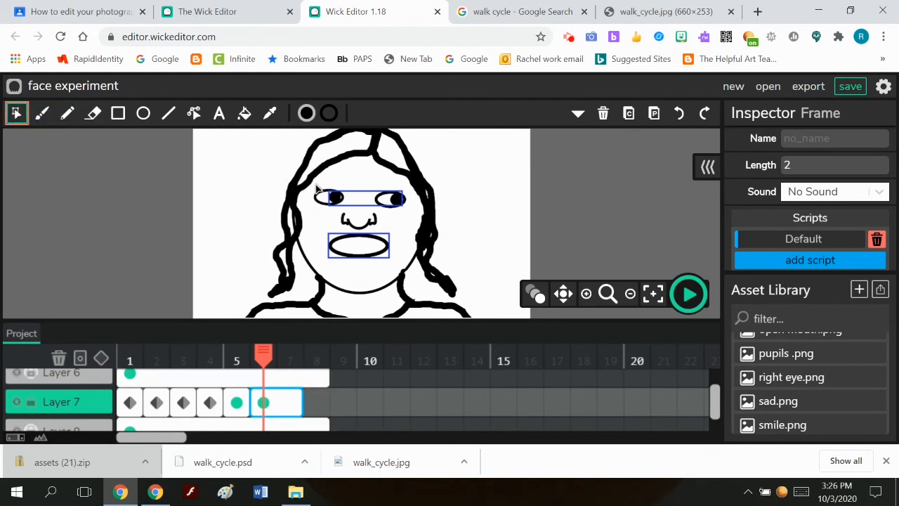
Step: Copy the pupils from frame 6 of Layer 7 into a new frame 8 and shift them toward the middle of the eyes
{"action": "left_click_drag", "start_coordinate": [318, 189], "coordinate": [393, 212]}
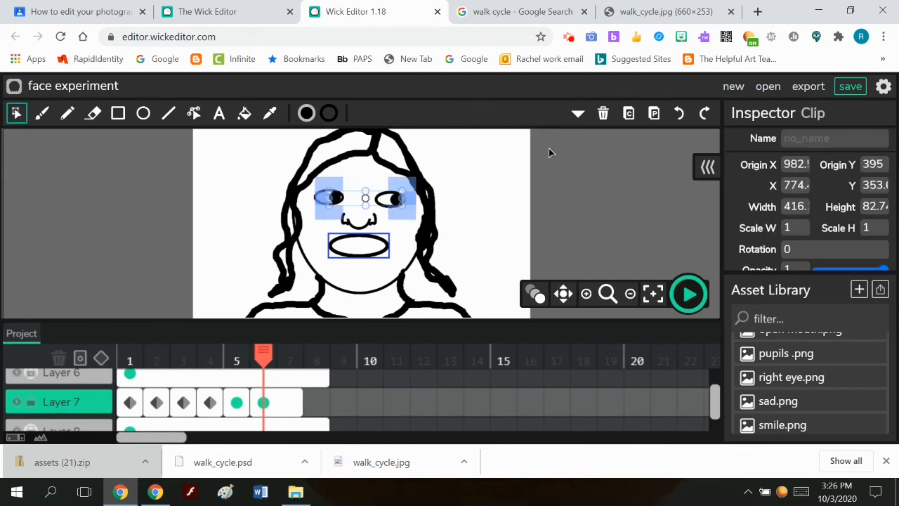
{"action": "left_click", "coordinate": [628, 113]}
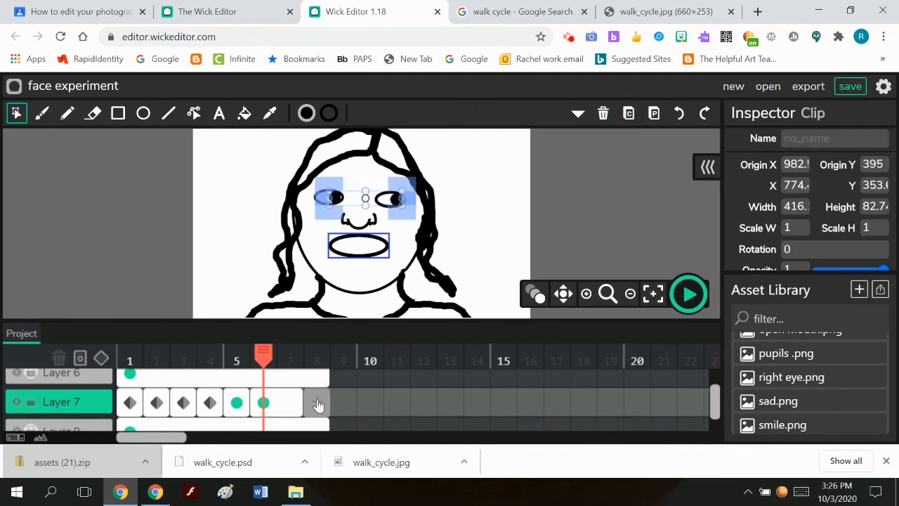
{"action": "left_click", "coordinate": [317, 405]}
{"action": "left_click", "coordinate": [653, 115]}
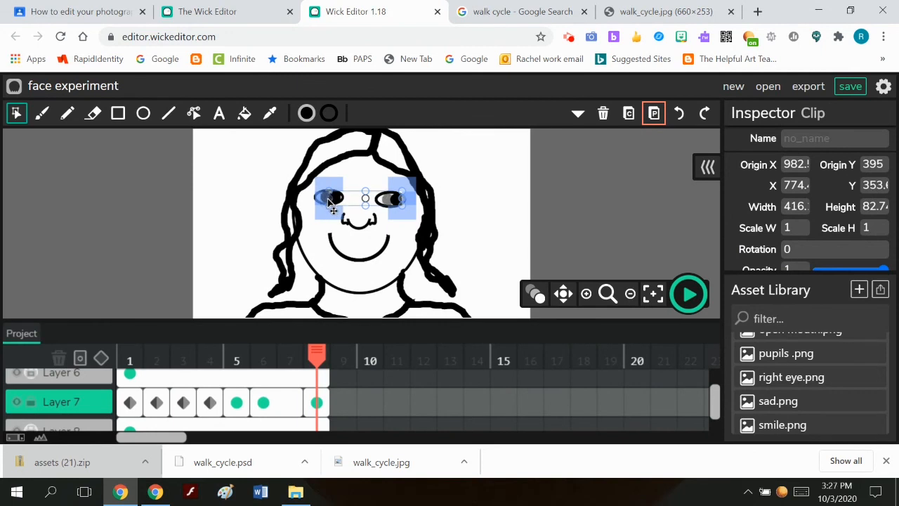
{"action": "left_click", "coordinate": [580, 202]}
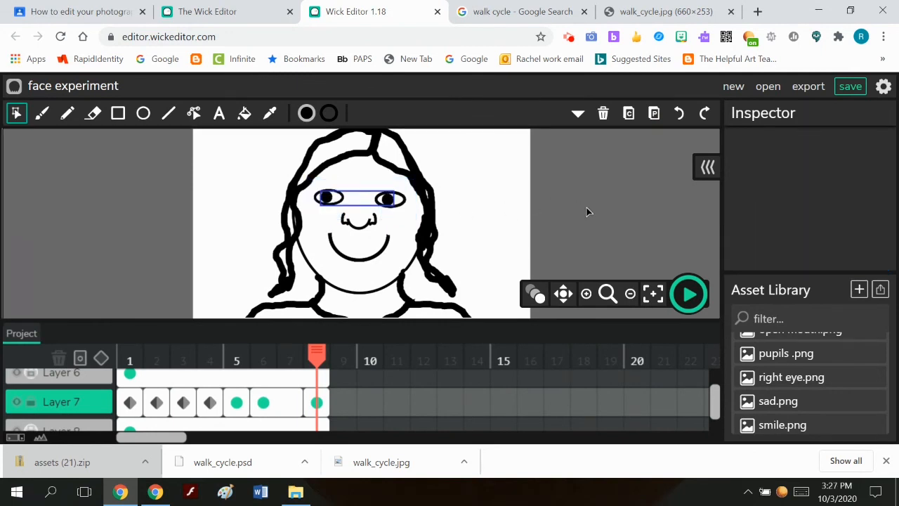
Step: Toggle onion skinning on and off, and preview and stop the eight-frame animation
{"action": "left_click", "coordinate": [535, 295]}
{"action": "left_click", "coordinate": [536, 299]}
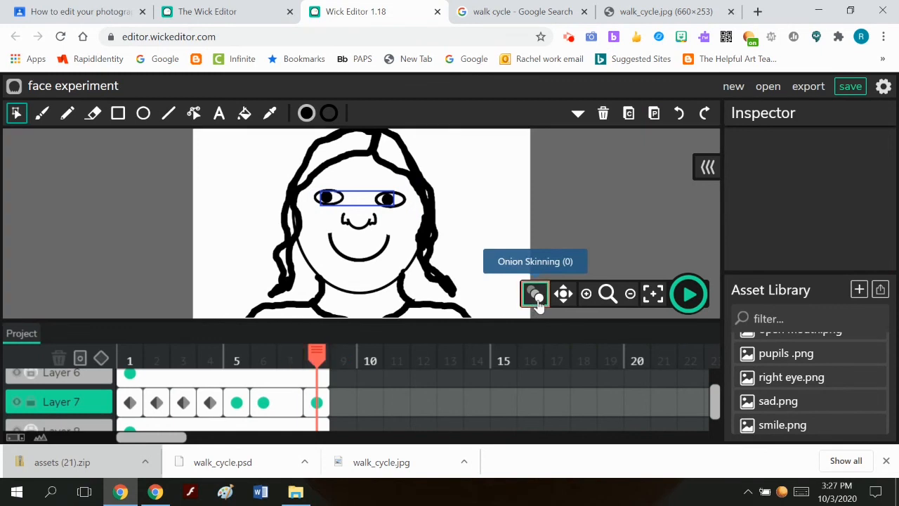
{"action": "left_click", "coordinate": [689, 294]}
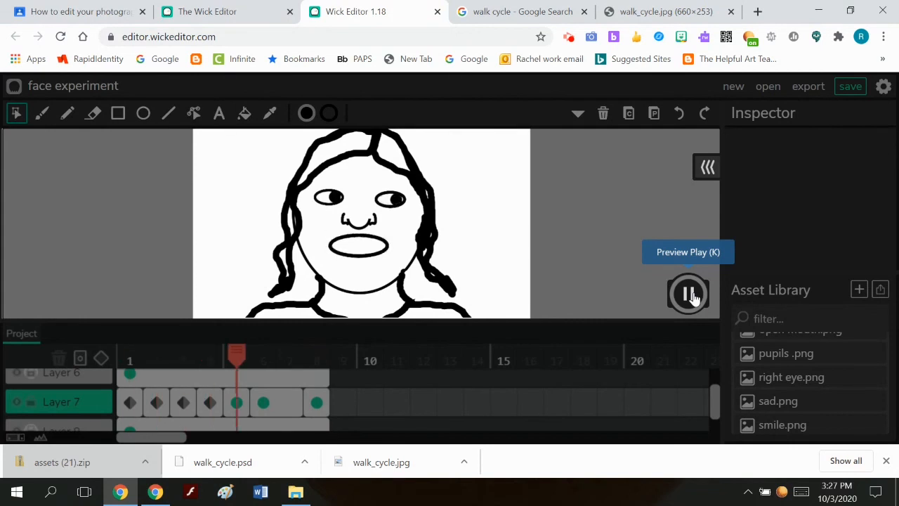
{"action": "left_click", "coordinate": [688, 294]}
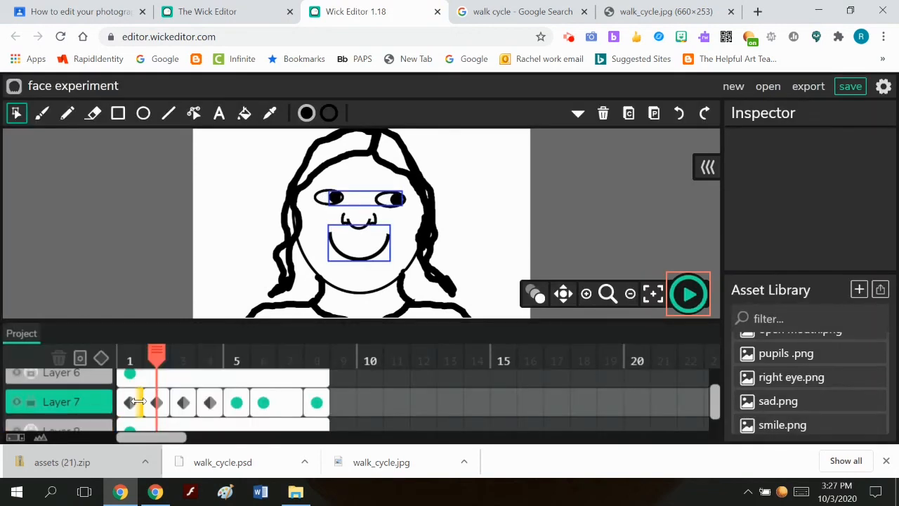
Step: Add a new Layer 9 below Layer 8 and set the fill color to bright blue
{"action": "scroll", "coordinate": [138, 401], "scroll_direction": "down", "scroll_amount": 2}
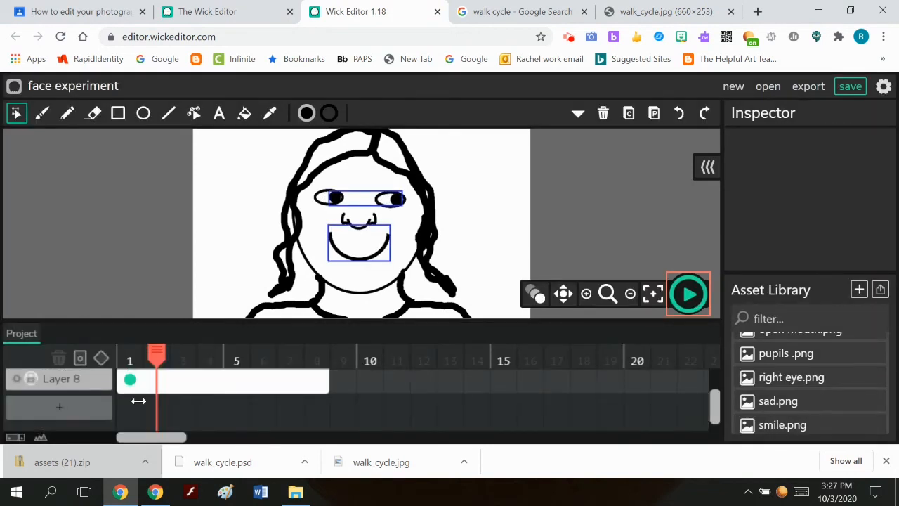
{"action": "left_click", "coordinate": [60, 408]}
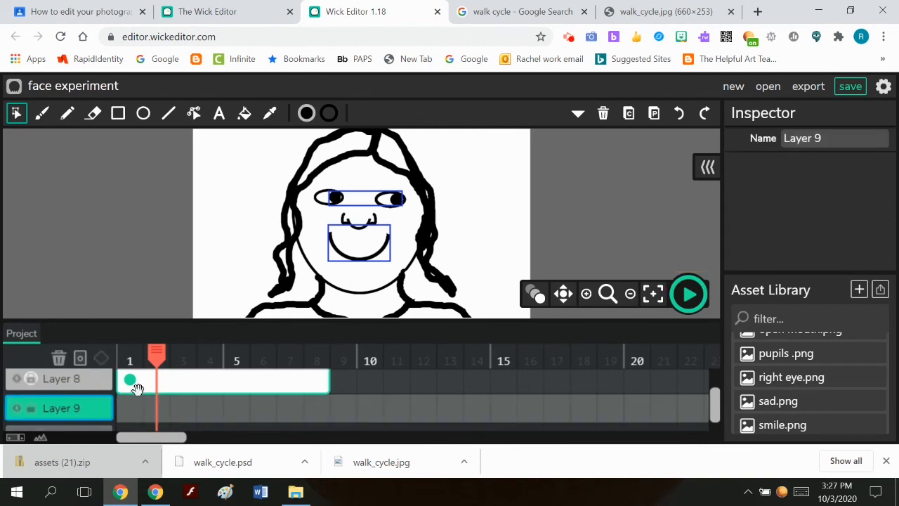
{"action": "left_click", "coordinate": [306, 115]}
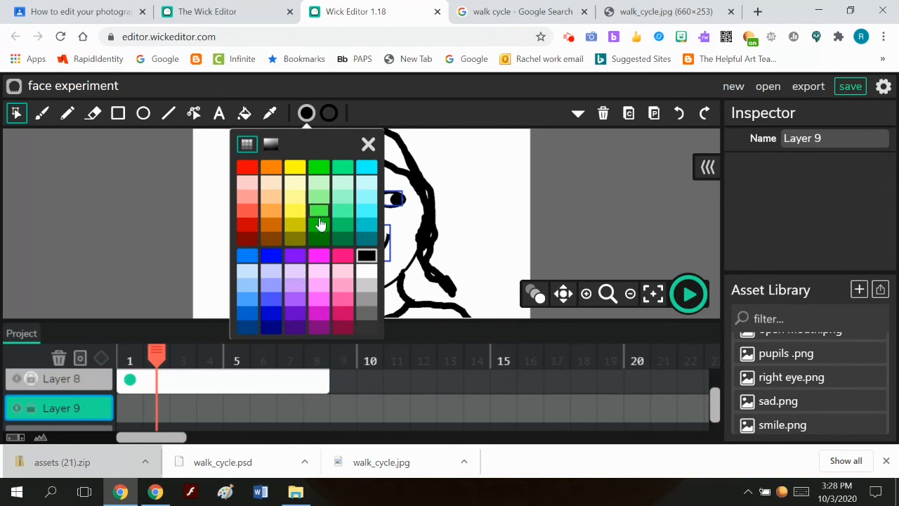
{"action": "left_click", "coordinate": [247, 256]}
{"action": "left_click", "coordinate": [186, 262]}
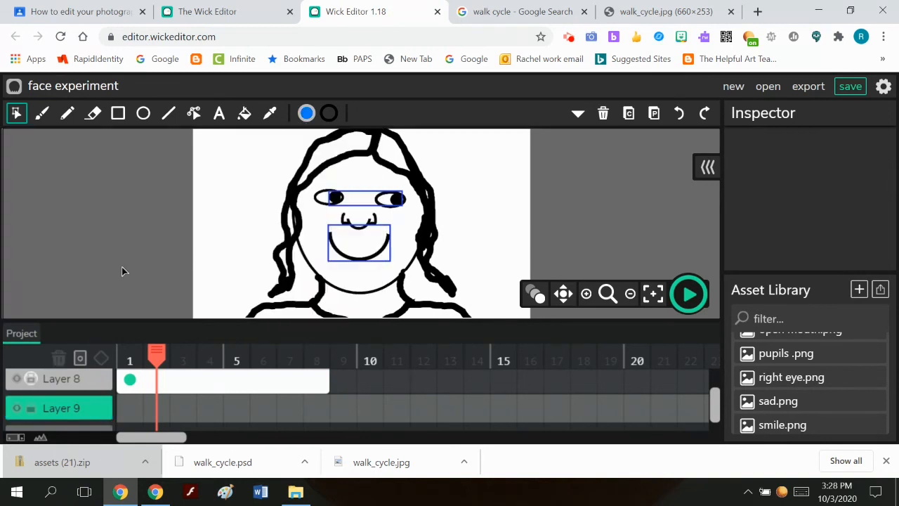
Step: Create a frame of length 8 on Layer 9 and draw a blue rectangle on it that covers the whole canvas
{"action": "left_click", "coordinate": [118, 113]}
{"action": "scroll", "coordinate": [215, 243], "scroll_direction": "down", "scroll_amount": 3}
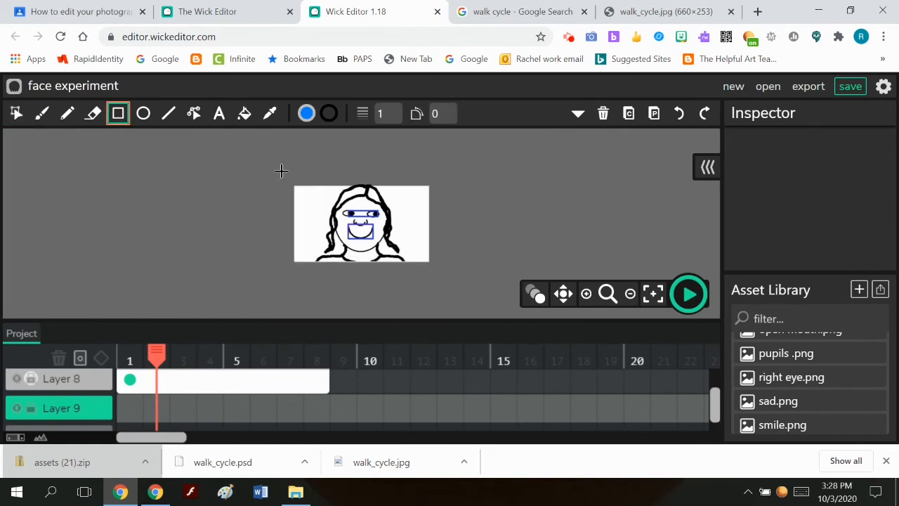
{"action": "left_click", "coordinate": [130, 417]}
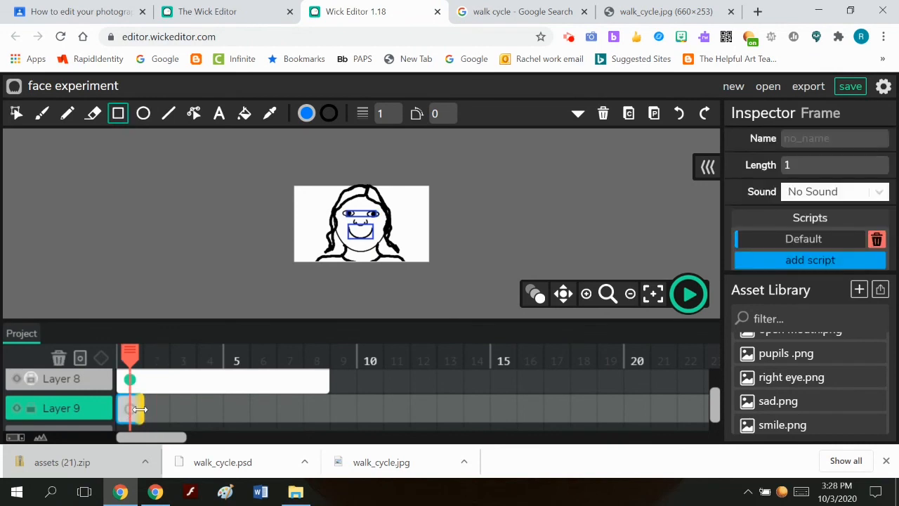
{"action": "left_click_drag", "start_coordinate": [140, 409], "coordinate": [329, 409]}
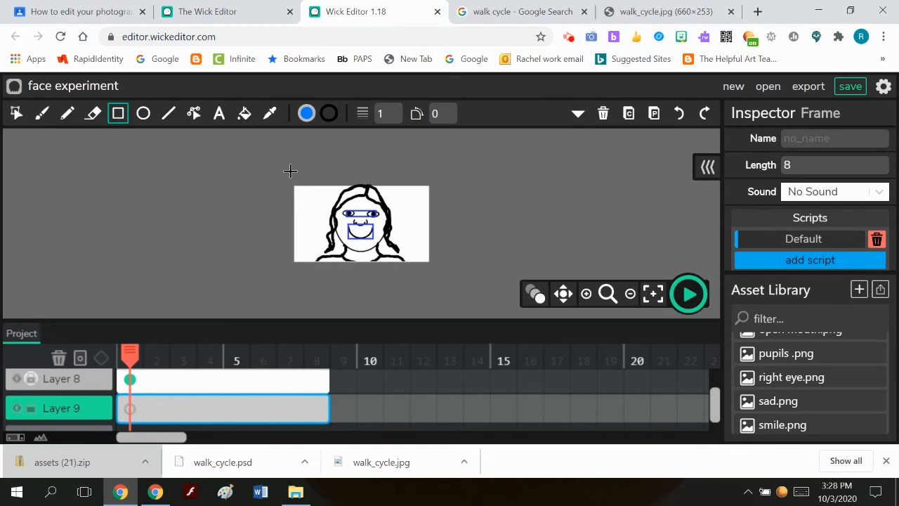
{"action": "mouse_move", "coordinate": [283, 176]}
{"action": "left_mouse_down"}
{"action": "mouse_move", "coordinate": [316, 206]}
{"action": "mouse_move", "coordinate": [457, 282]}
{"action": "left_mouse_up"}
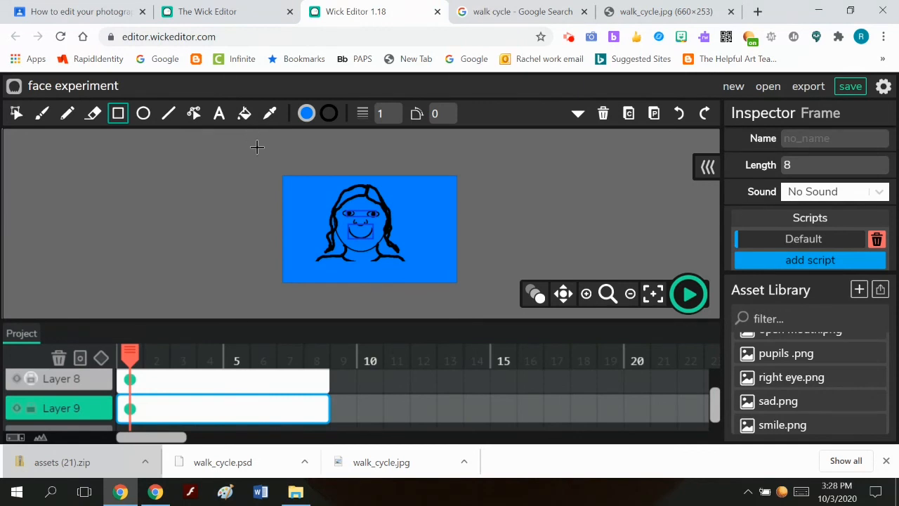
Step: Erase the blue background inside the face outline with the eraser at size 52
{"action": "left_click", "coordinate": [93, 113]}
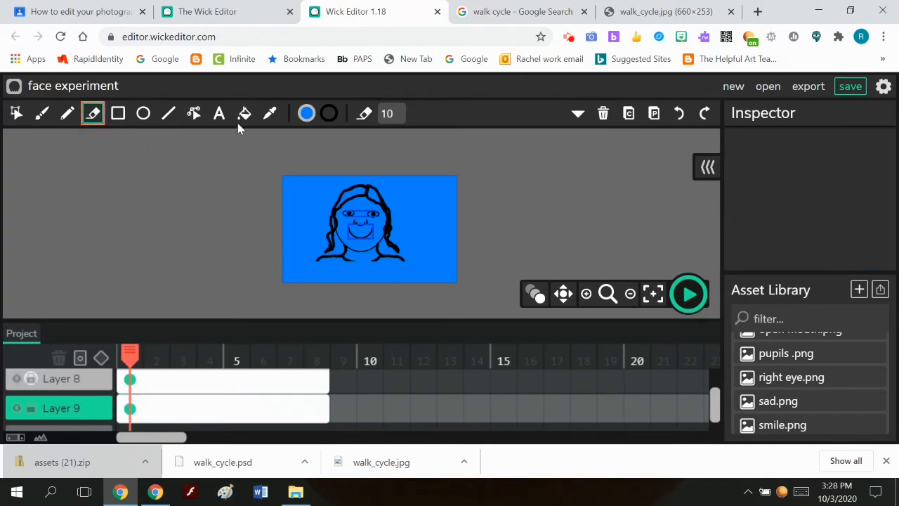
{"action": "mouse_move", "coordinate": [396, 113]}
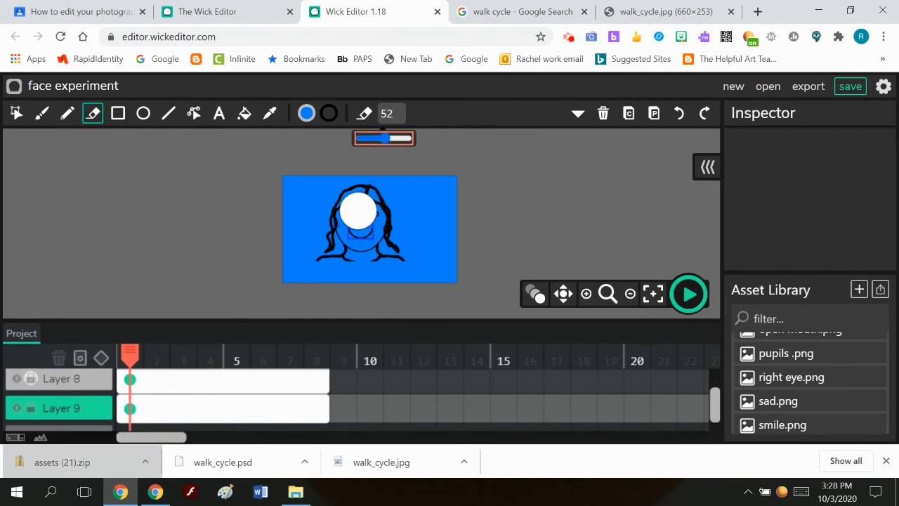
{"action": "left_click_drag", "start_coordinate": [361, 204], "coordinate": [359, 247]}
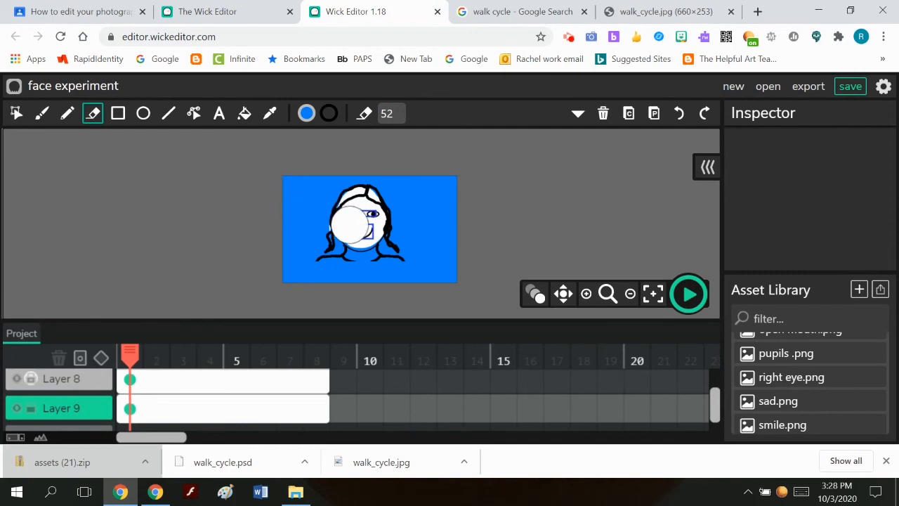
Step: Reduce the eraser size to 29 and erase the blue background from the chin and neck
{"action": "left_click", "coordinate": [384, 114]}
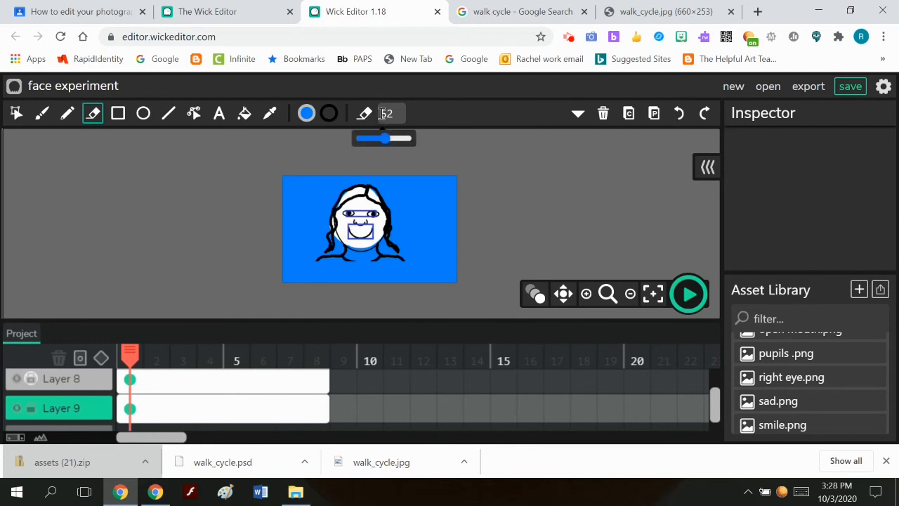
{"action": "left_click", "coordinate": [383, 138]}
{"action": "left_click_drag", "start_coordinate": [375, 146], "coordinate": [375, 146]}
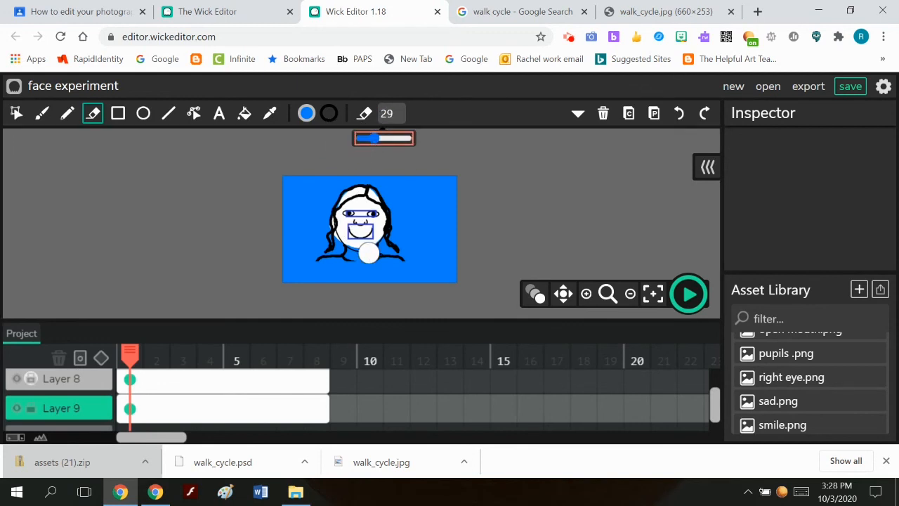
{"action": "left_click", "coordinate": [357, 255]}
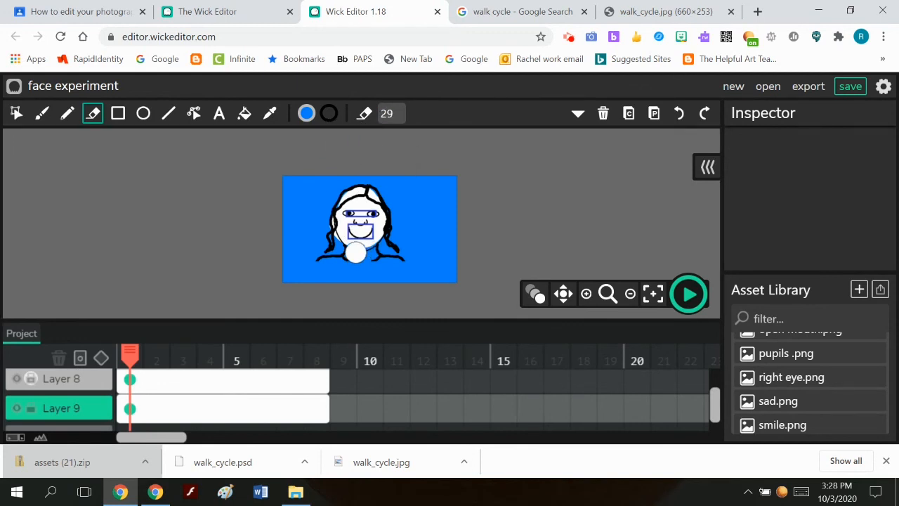
{"action": "mouse_move", "coordinate": [354, 251]}
{"action": "left_mouse_down"}
{"action": "mouse_move", "coordinate": [371, 253]}
{"action": "mouse_move", "coordinate": [354, 252]}
{"action": "left_mouse_up"}
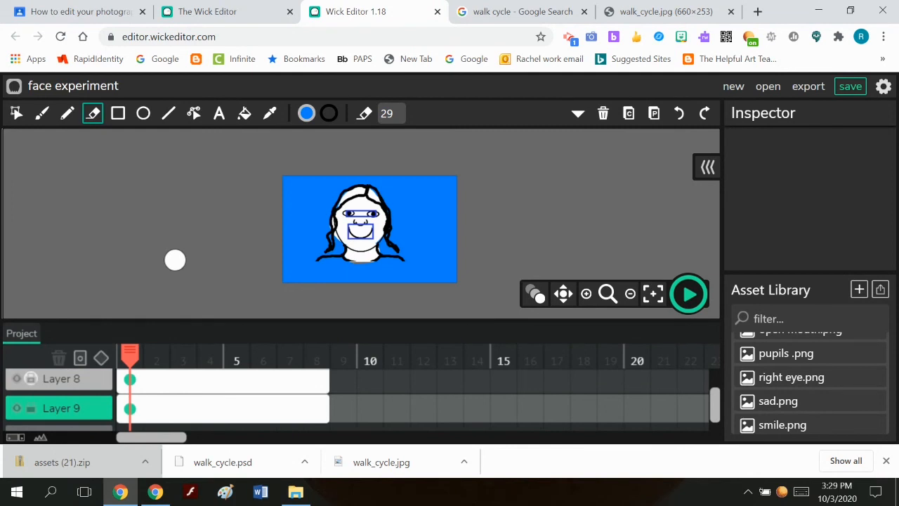
Step: Preview the face animation with the blue background, then stop playback
{"action": "left_click", "coordinate": [688, 294]}
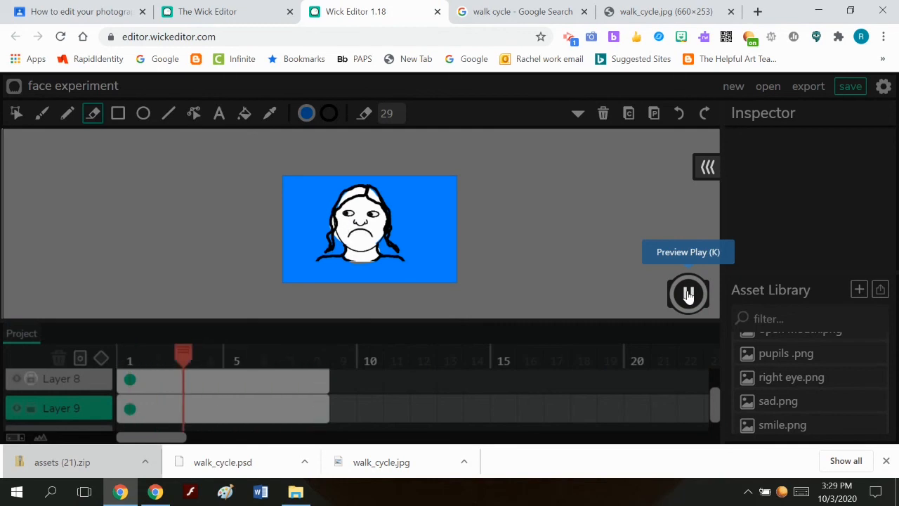
{"action": "left_click", "coordinate": [688, 295]}
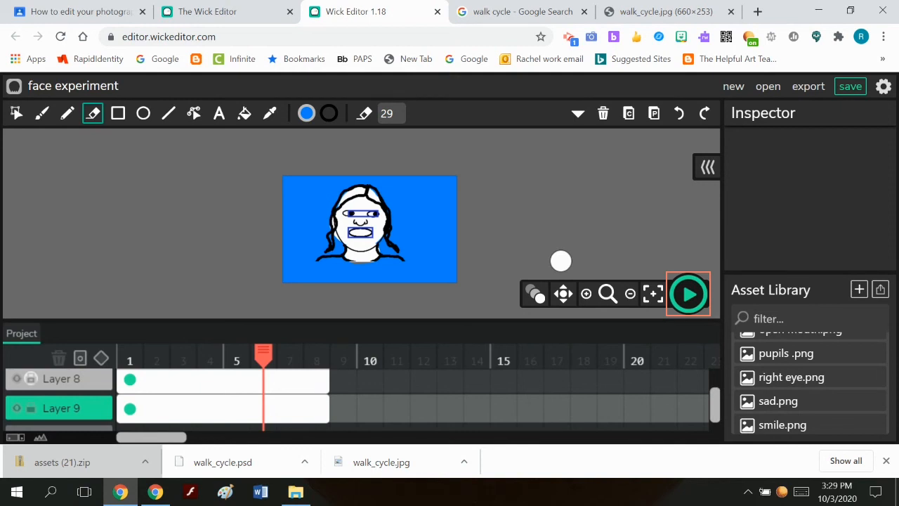
Step: Add a tween to each of the last two frames on Layer 5, at positions 5 and 8
{"action": "left_click", "coordinate": [287, 399]}
{"action": "scroll", "coordinate": [210, 405], "scroll_direction": "up", "scroll_amount": 3}
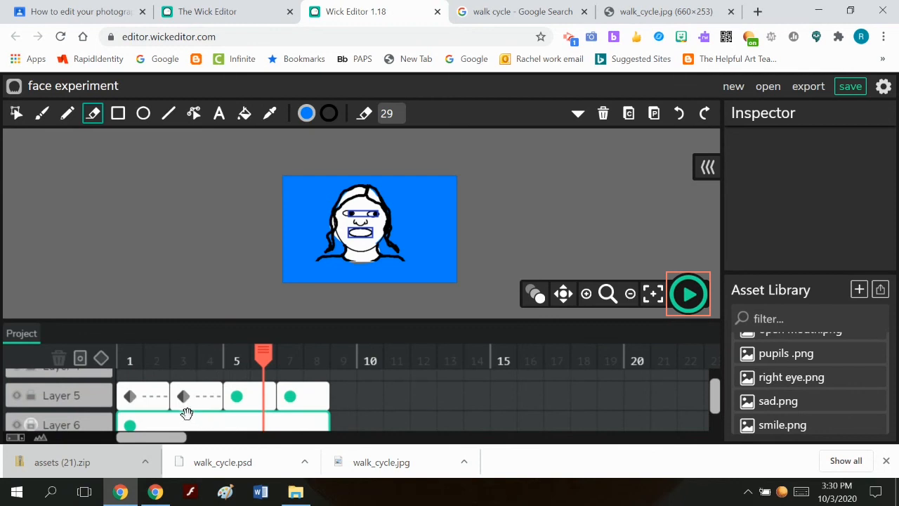
{"action": "left_click", "coordinate": [241, 401]}
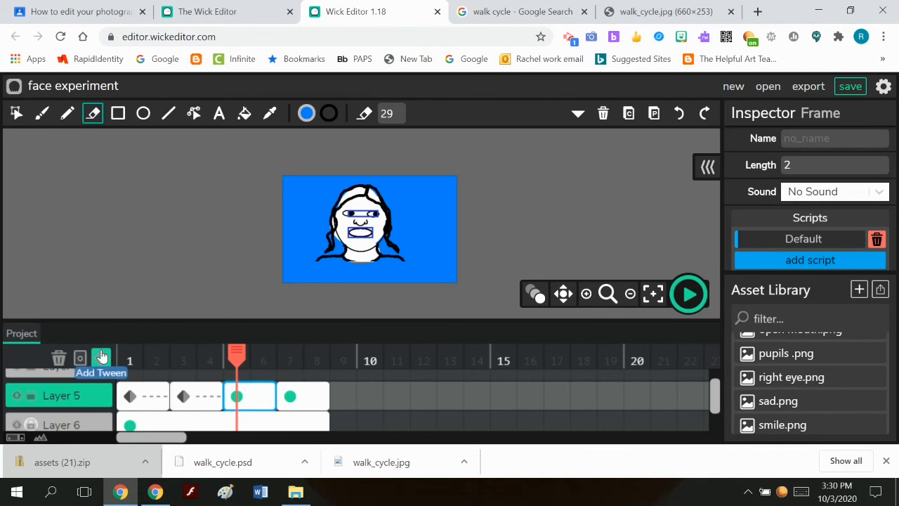
{"action": "left_click", "coordinate": [101, 358]}
{"action": "left_click", "coordinate": [315, 395]}
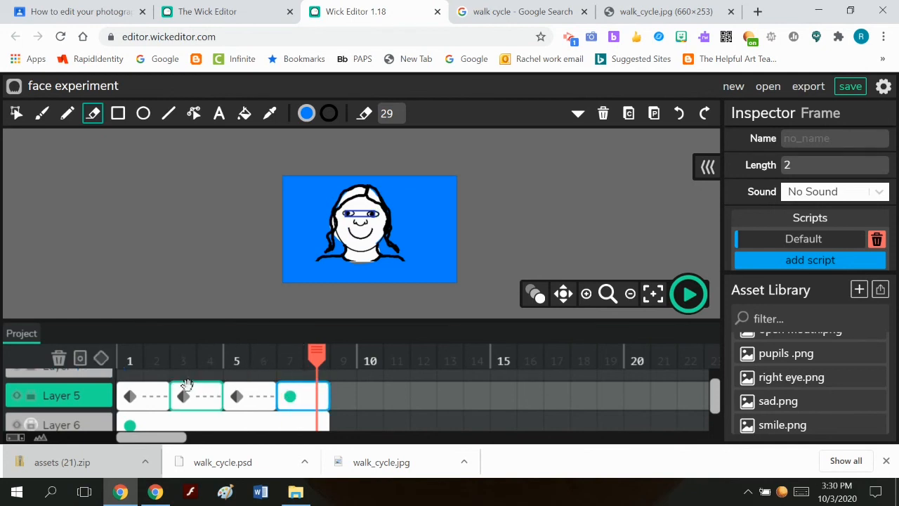
{"action": "left_click", "coordinate": [102, 360]}
Step: Add tweens to the remaining untweened frames on Layer 7, at positions 5, 7 and 8
{"action": "scroll", "coordinate": [171, 394], "scroll_direction": "down", "scroll_amount": 2}
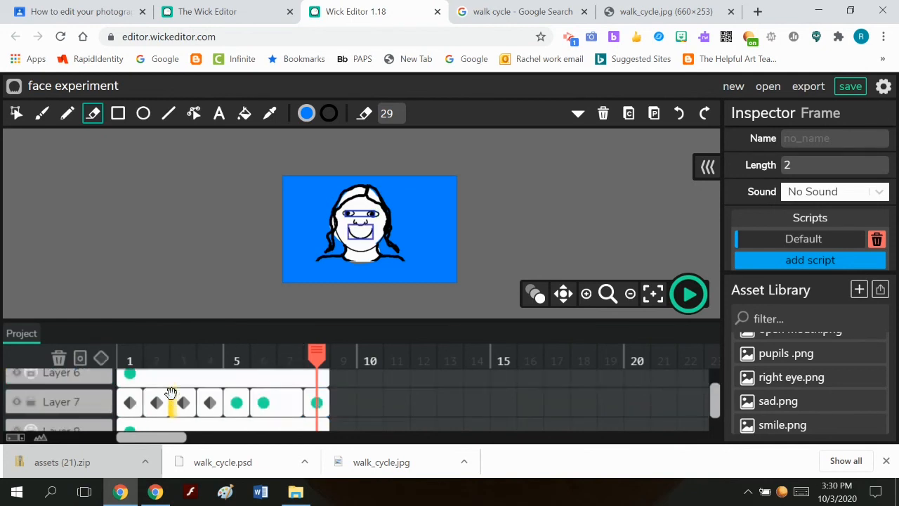
{"action": "left_click", "coordinate": [237, 403]}
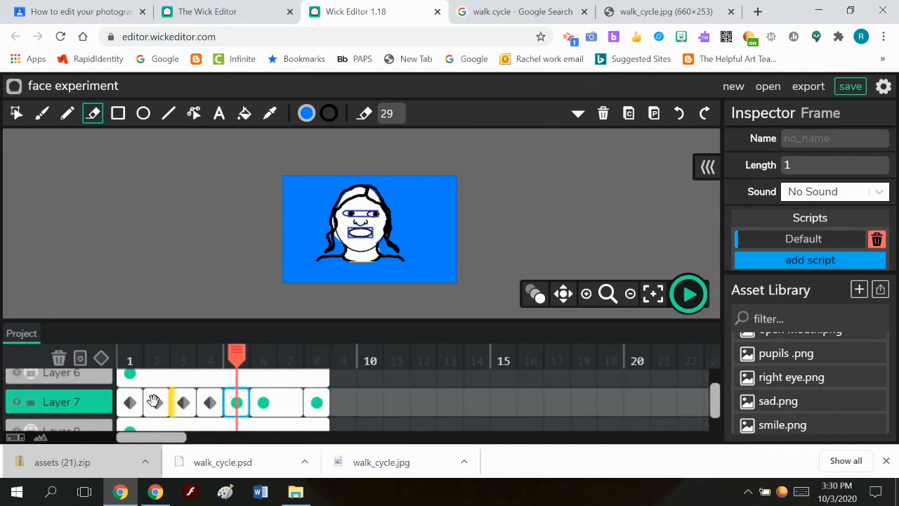
{"action": "left_click", "coordinate": [101, 360]}
{"action": "left_click", "coordinate": [288, 403]}
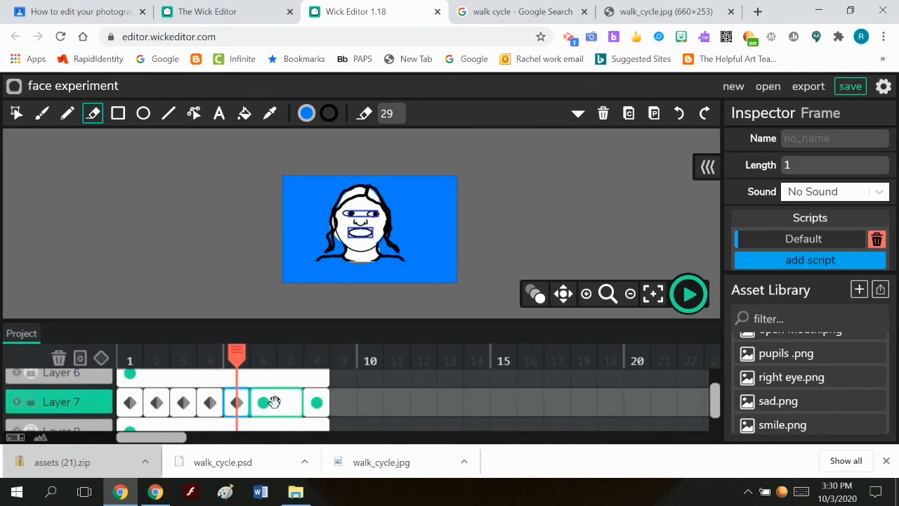
{"action": "left_click", "coordinate": [101, 360]}
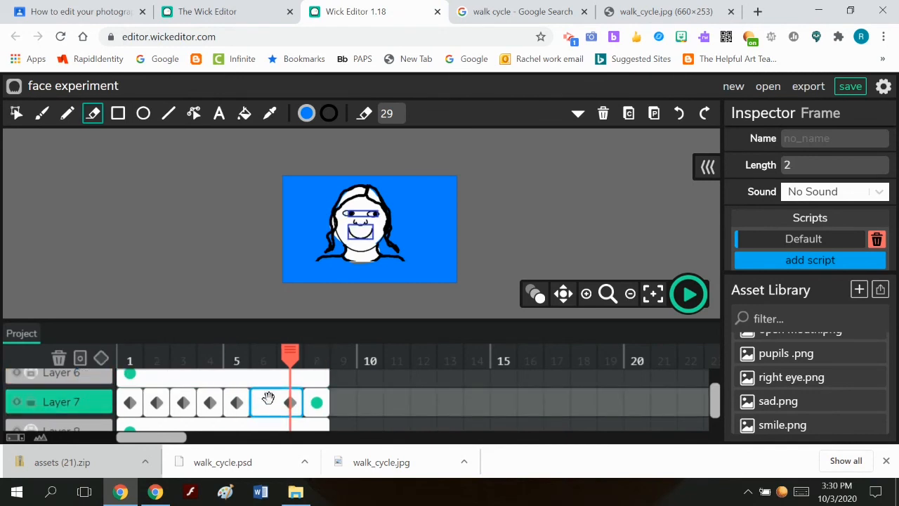
{"action": "left_click", "coordinate": [317, 402]}
{"action": "left_click", "coordinate": [101, 361]}
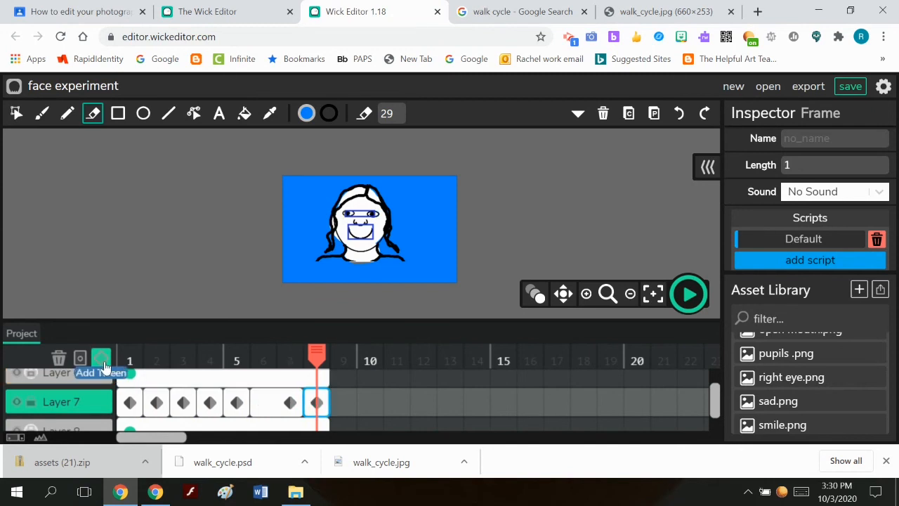
Step: Preview the animation with the completed tweens on Layers 5 and 7, and stop playback
{"action": "left_click", "coordinate": [536, 295]}
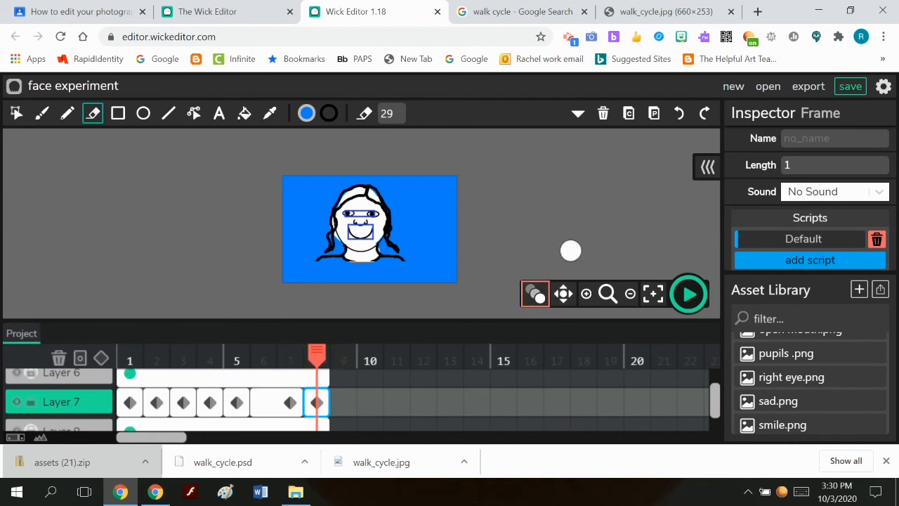
{"action": "left_click", "coordinate": [689, 297]}
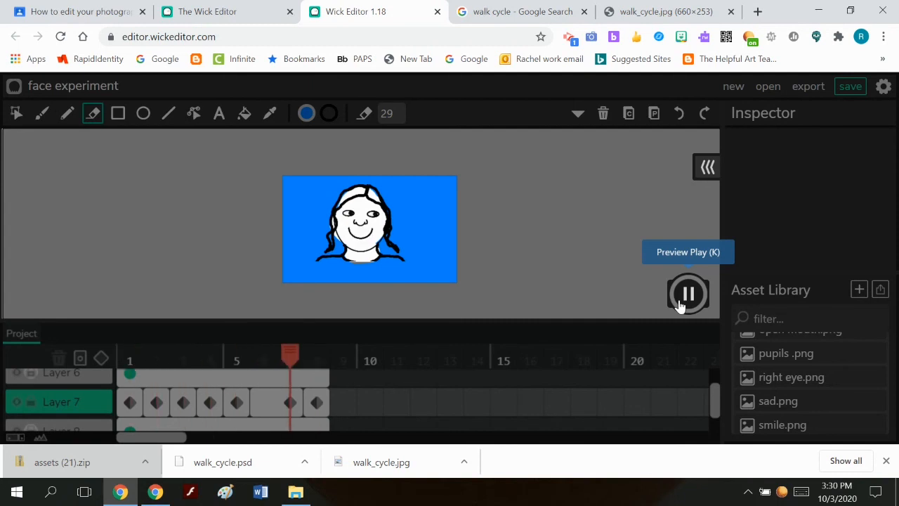
{"action": "left_click", "coordinate": [685, 295]}
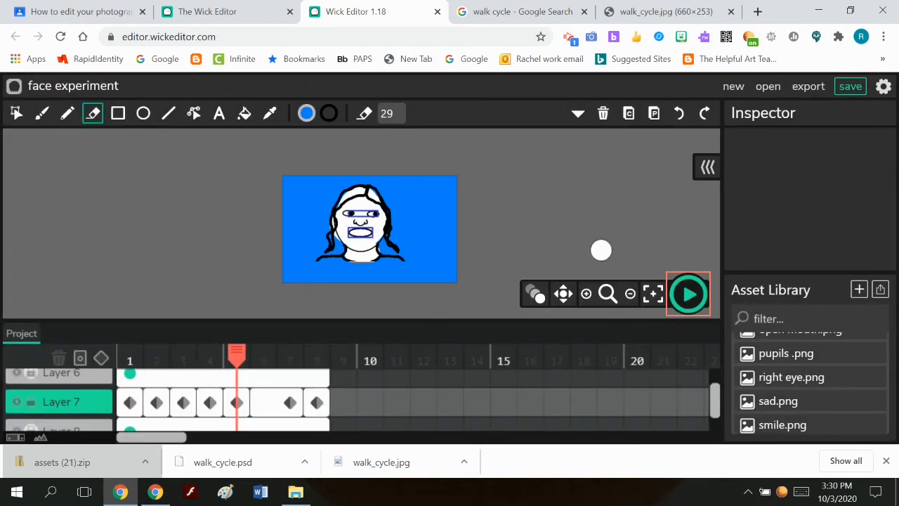